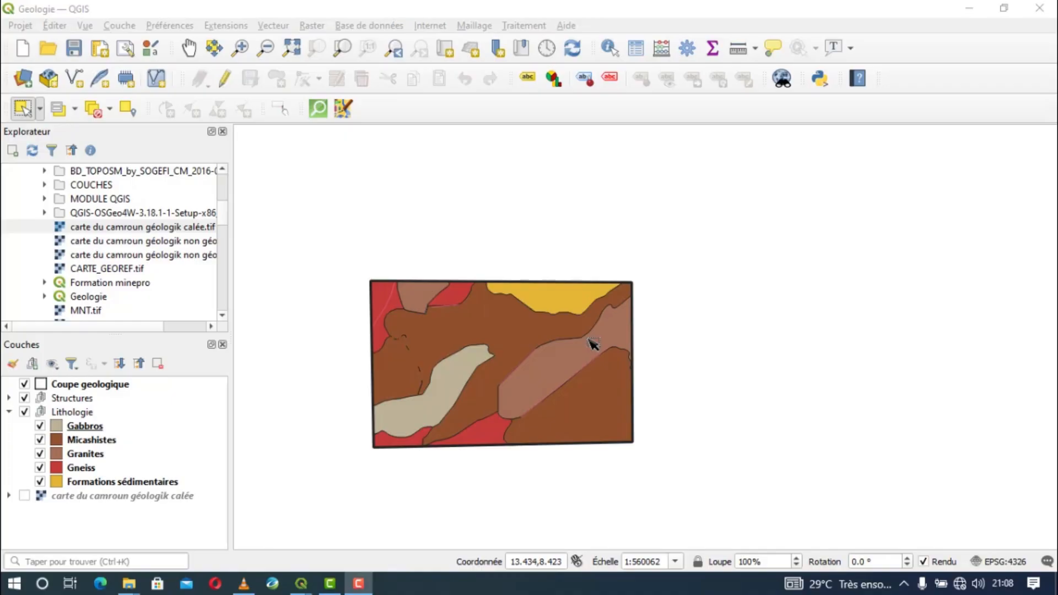
{"action": "scroll", "coordinate": [575, 355], "scroll_direction": "up", "scroll_amount": 1}
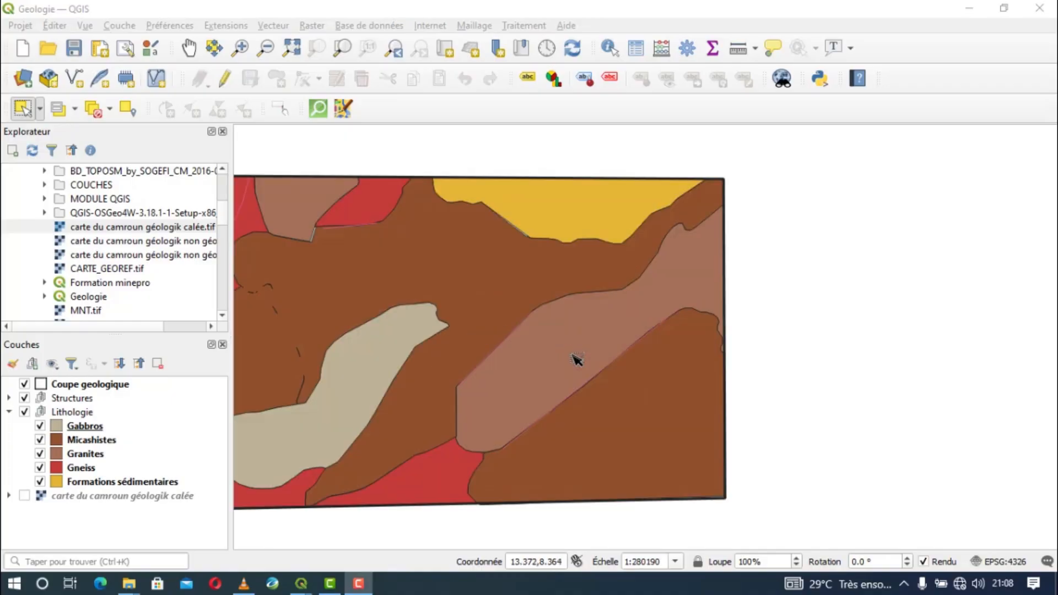
{"action": "scroll", "coordinate": [546, 359], "scroll_direction": "down", "scroll_amount": 1}
{"action": "scroll", "coordinate": [457, 359], "scroll_direction": "up", "scroll_amount": 1}
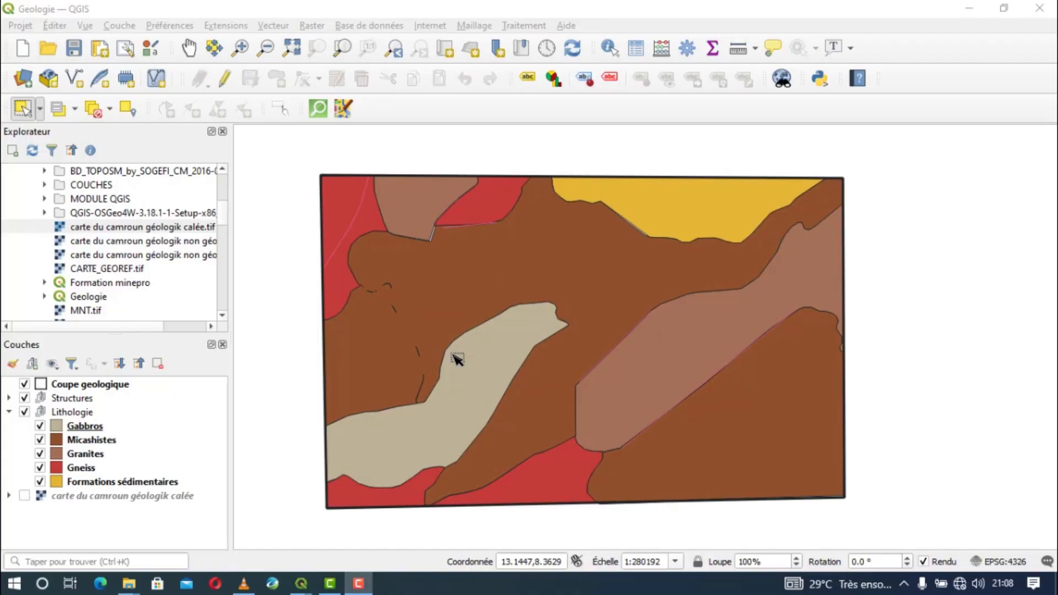
{"action": "scroll", "coordinate": [457, 359], "scroll_direction": "down", "scroll_amount": 1}
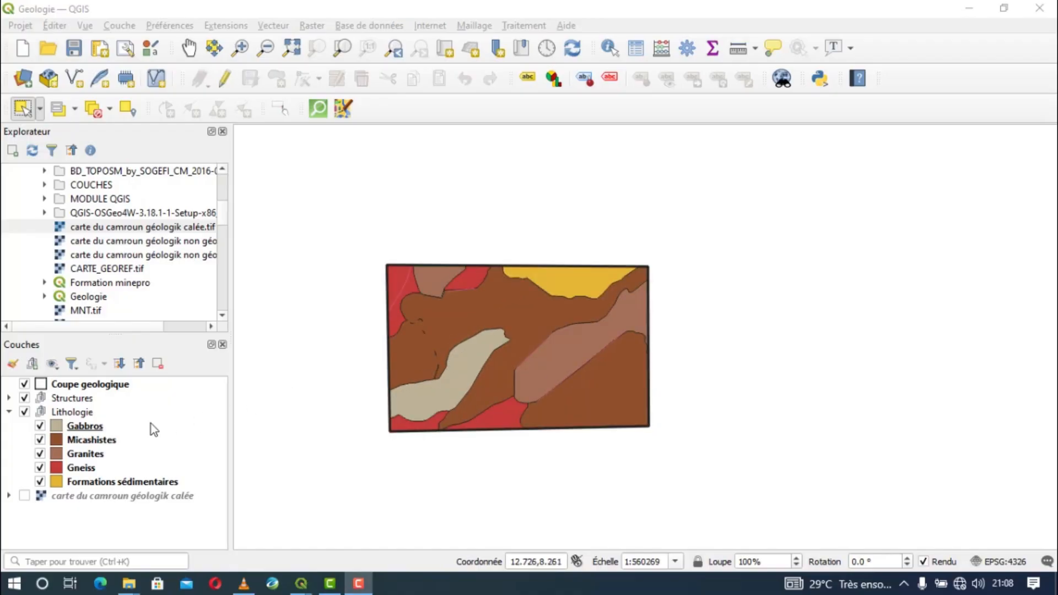
Step: Show the "carte du camroun géologik calée" raster and hide the five layers of the Lithologie group
{"action": "left_click", "coordinate": [24, 495]}
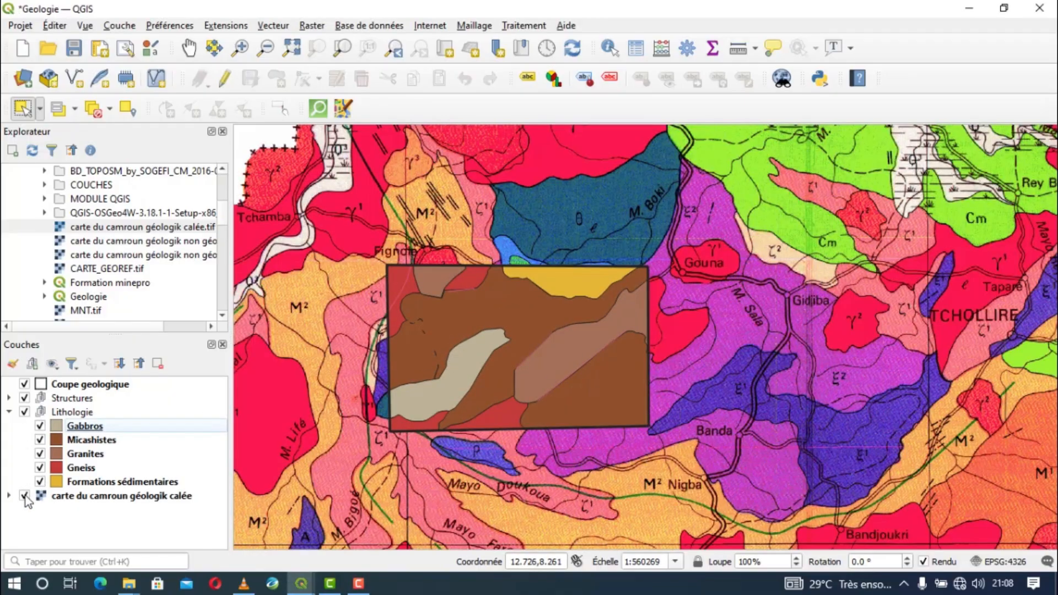
{"action": "left_click", "coordinate": [40, 425]}
{"action": "left_click", "coordinate": [39, 439]}
{"action": "left_click", "coordinate": [40, 453]}
{"action": "left_click", "coordinate": [39, 467]}
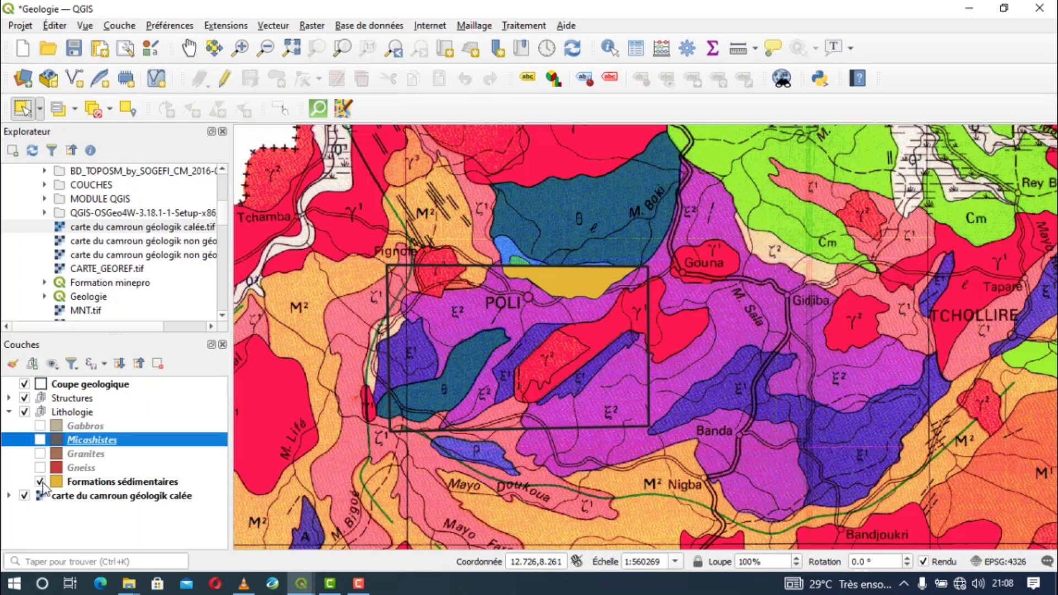
{"action": "left_click", "coordinate": [41, 482]}
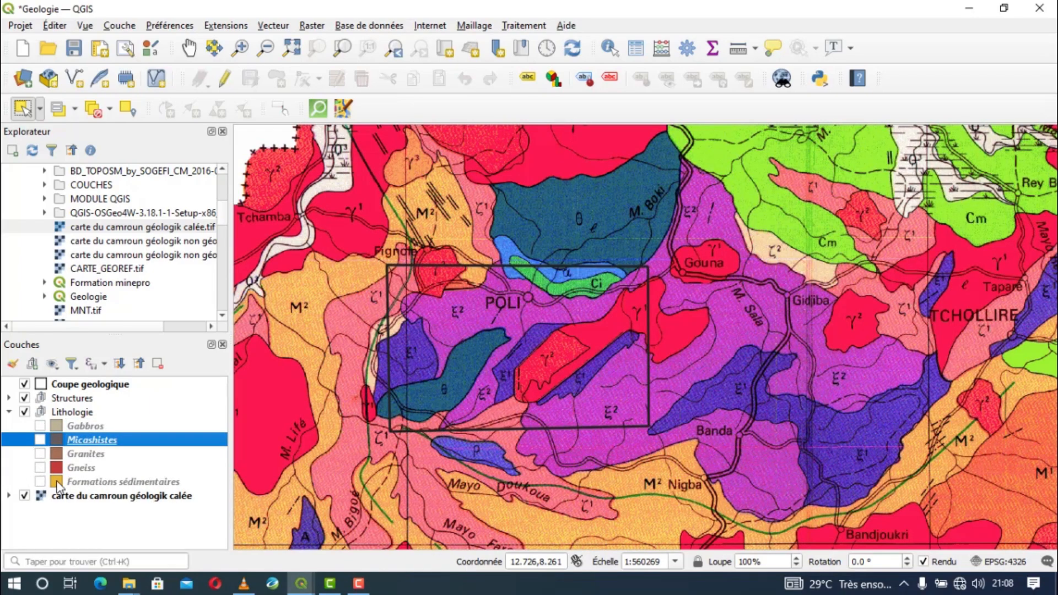
Step: Show the Granites layer and set its fill colour to the red from the recent colours
{"action": "left_click", "coordinate": [40, 453]}
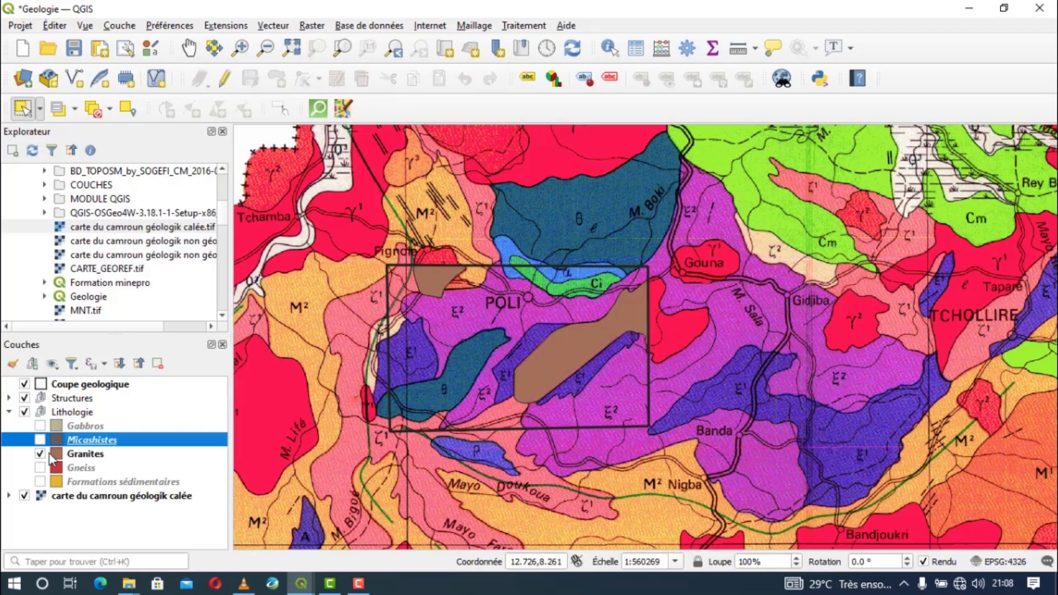
{"action": "left_click", "coordinate": [63, 454]}
{"action": "double_click", "coordinate": [62, 455]}
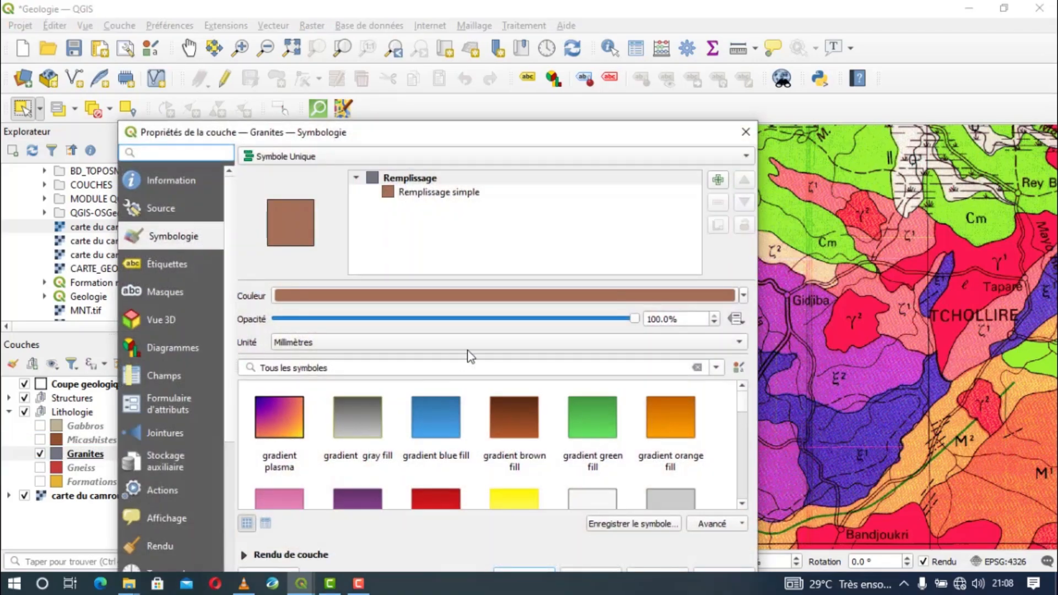
{"action": "left_click_drag", "start_coordinate": [639, 140], "coordinate": [652, 54]}
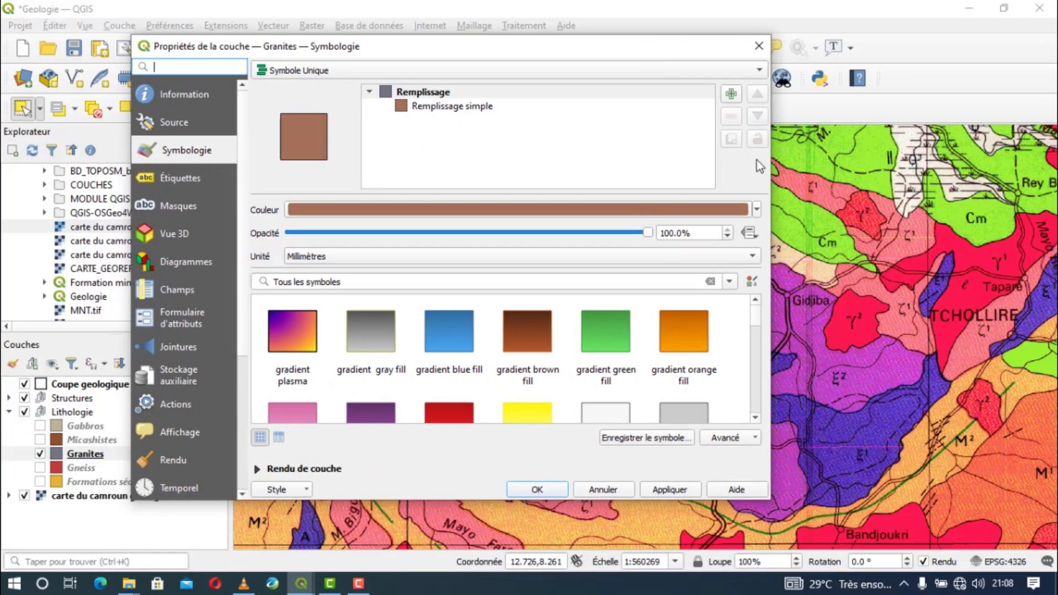
{"action": "left_click", "coordinate": [758, 210]}
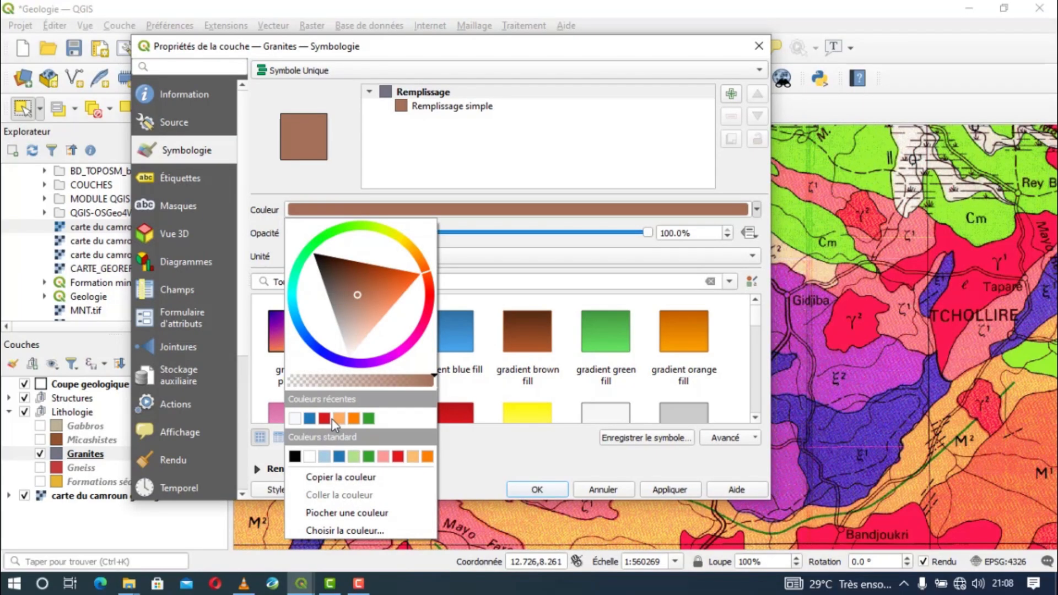
{"action": "left_click", "coordinate": [328, 419]}
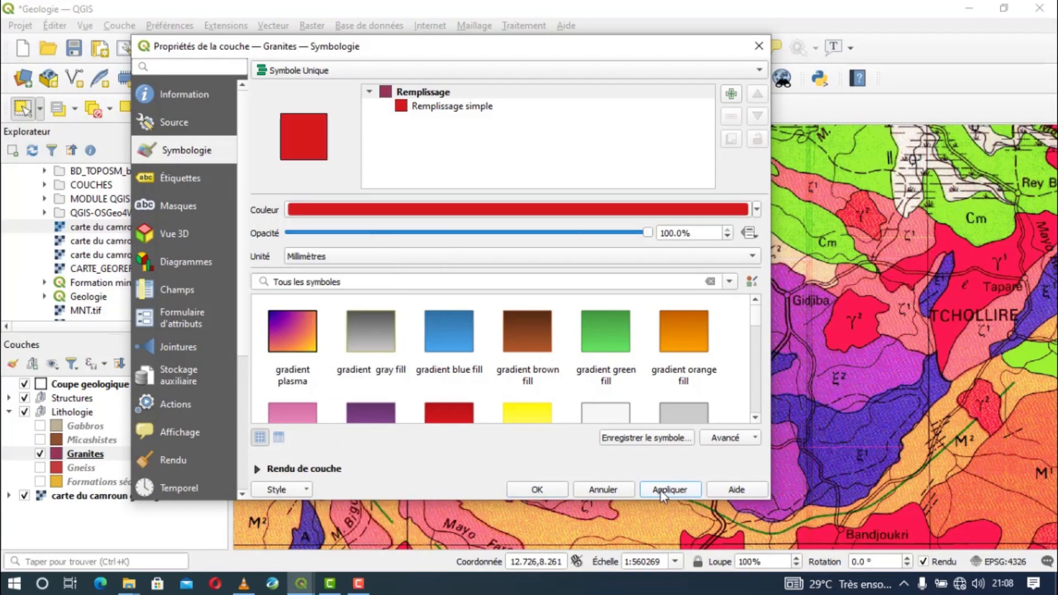
{"action": "left_click", "coordinate": [537, 489]}
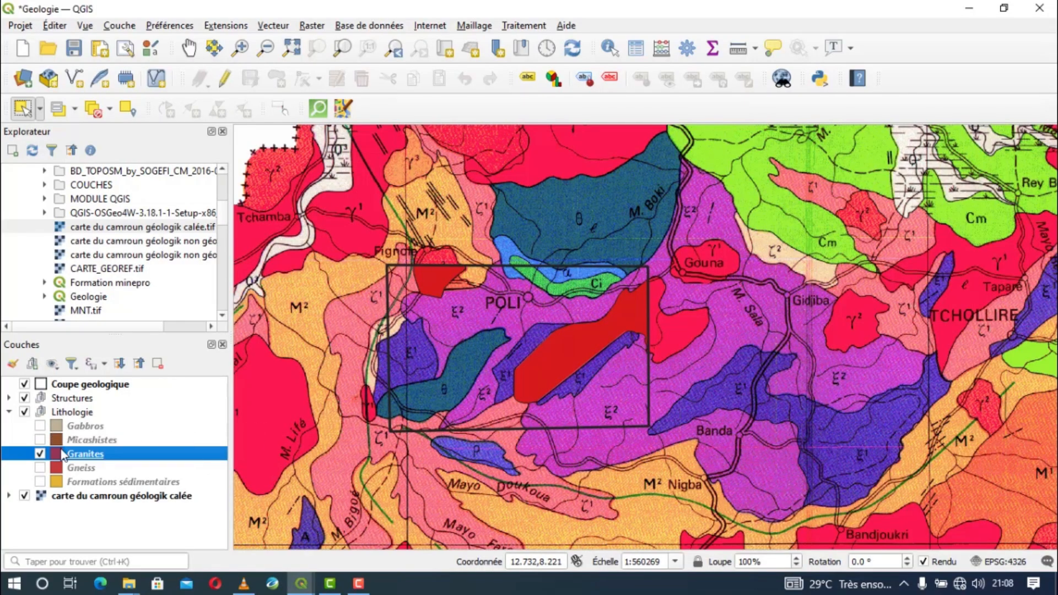
Step: Show the Micashistes layer and set its fill colour to a bright magenta-purple
{"action": "left_click", "coordinate": [74, 443]}
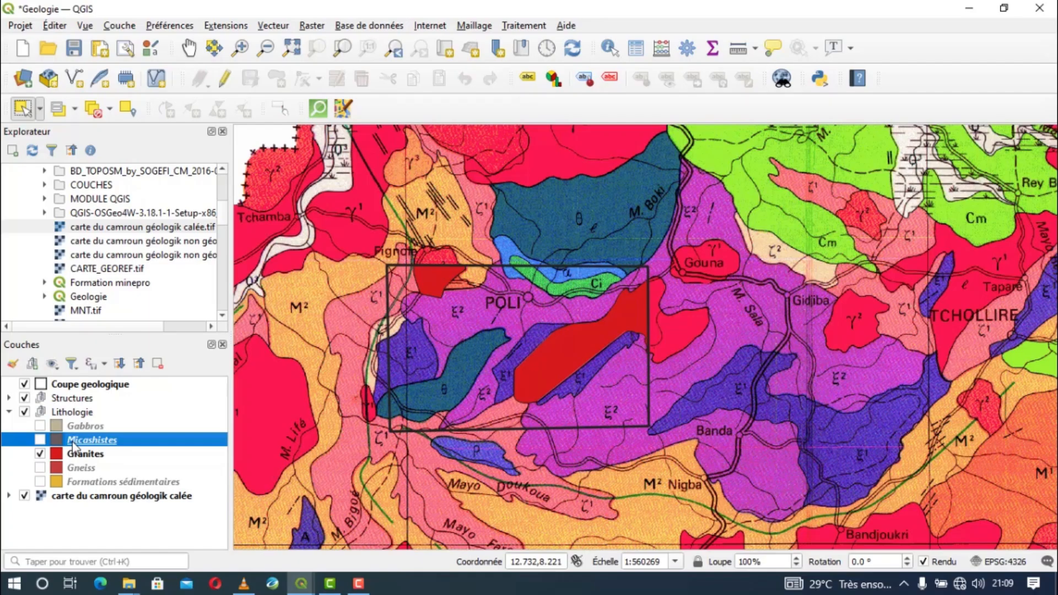
{"action": "left_click", "coordinate": [40, 439]}
{"action": "double_click", "coordinate": [60, 443]}
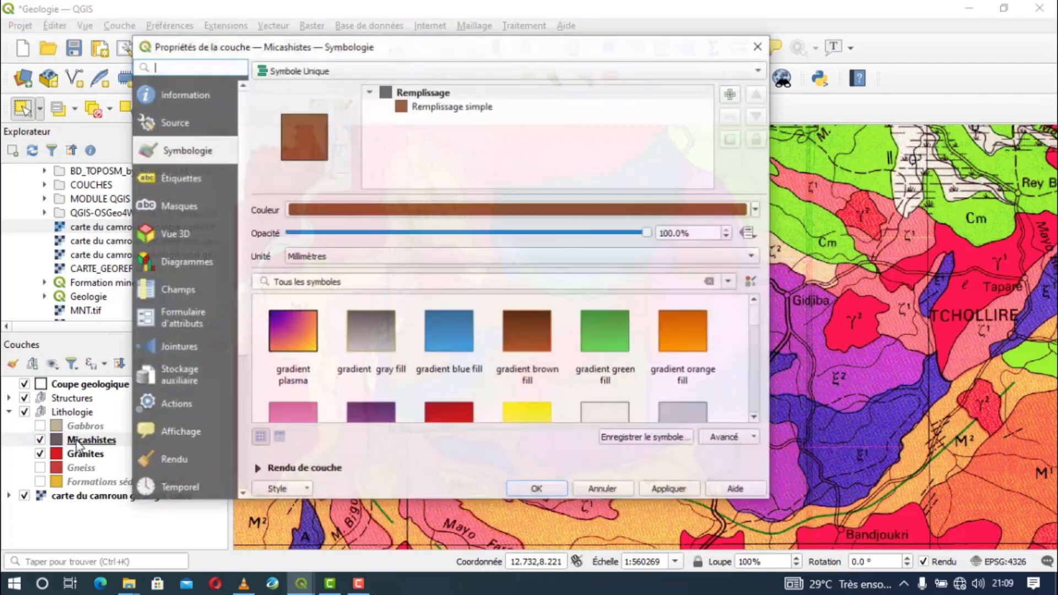
{"action": "left_click", "coordinate": [757, 210]}
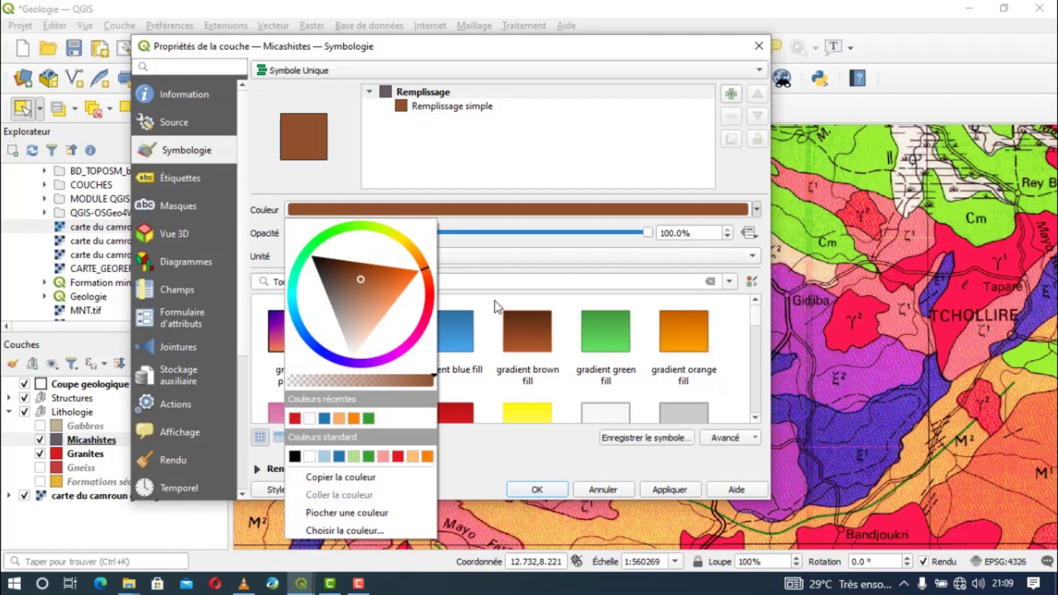
{"action": "left_click", "coordinate": [396, 366]}
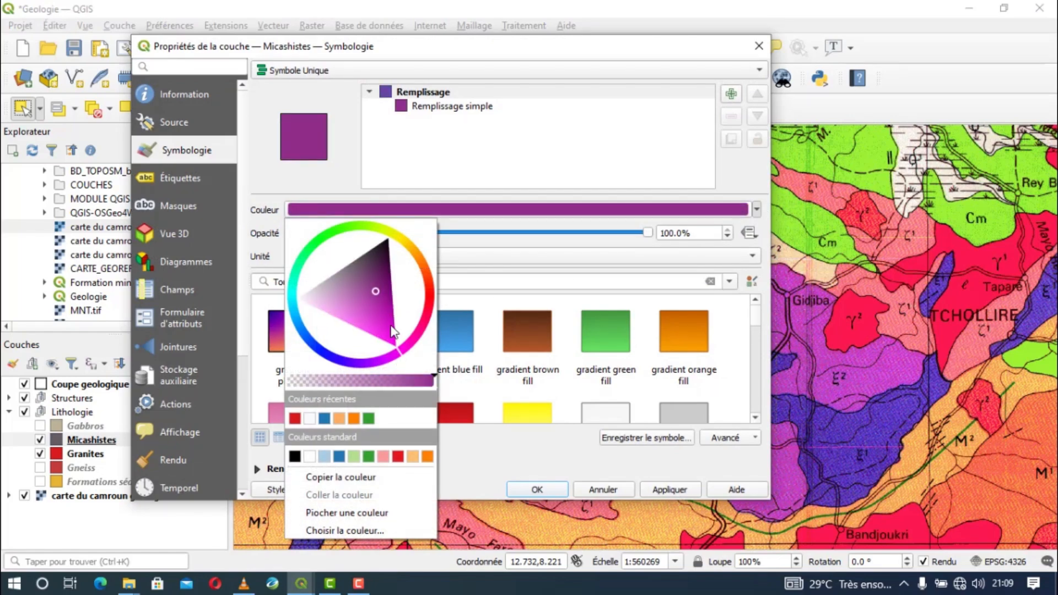
{"action": "left_click_drag", "start_coordinate": [400, 352], "coordinate": [367, 335]}
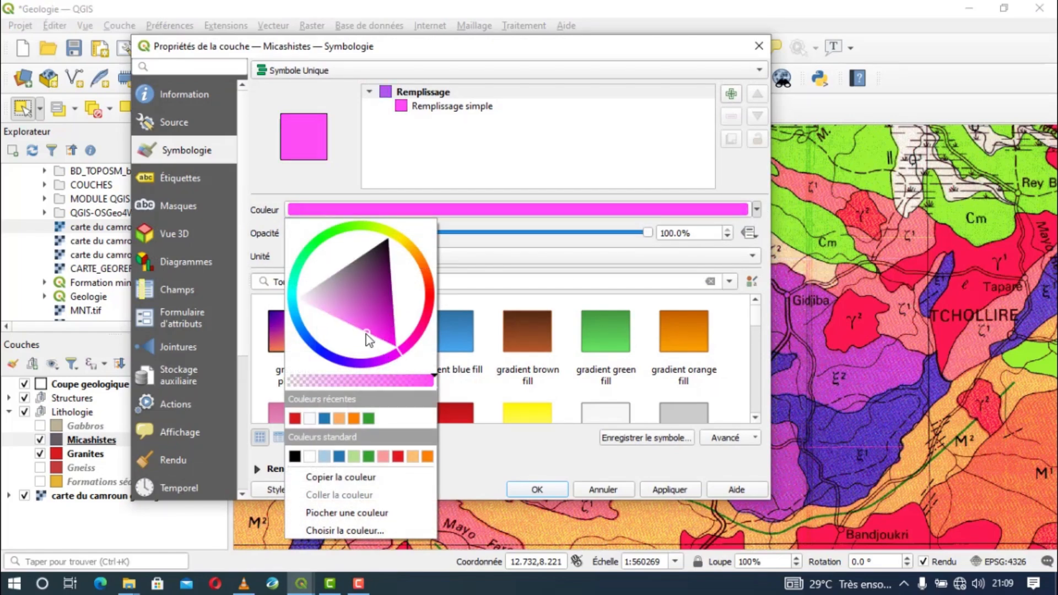
{"action": "left_click", "coordinate": [394, 347]}
{"action": "left_click", "coordinate": [394, 353]}
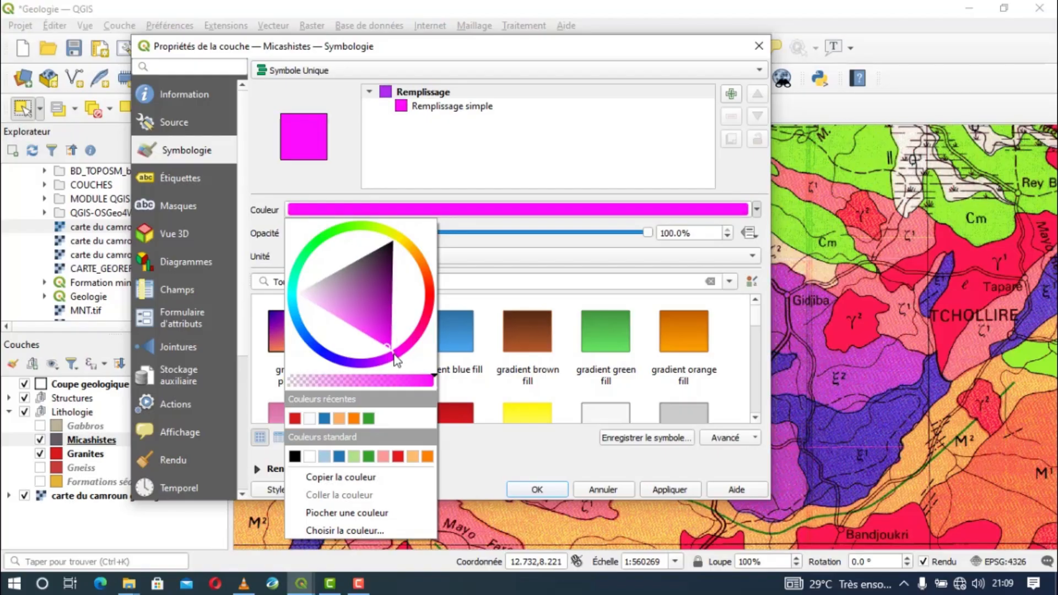
{"action": "left_click_drag", "start_coordinate": [394, 359], "coordinate": [390, 360]}
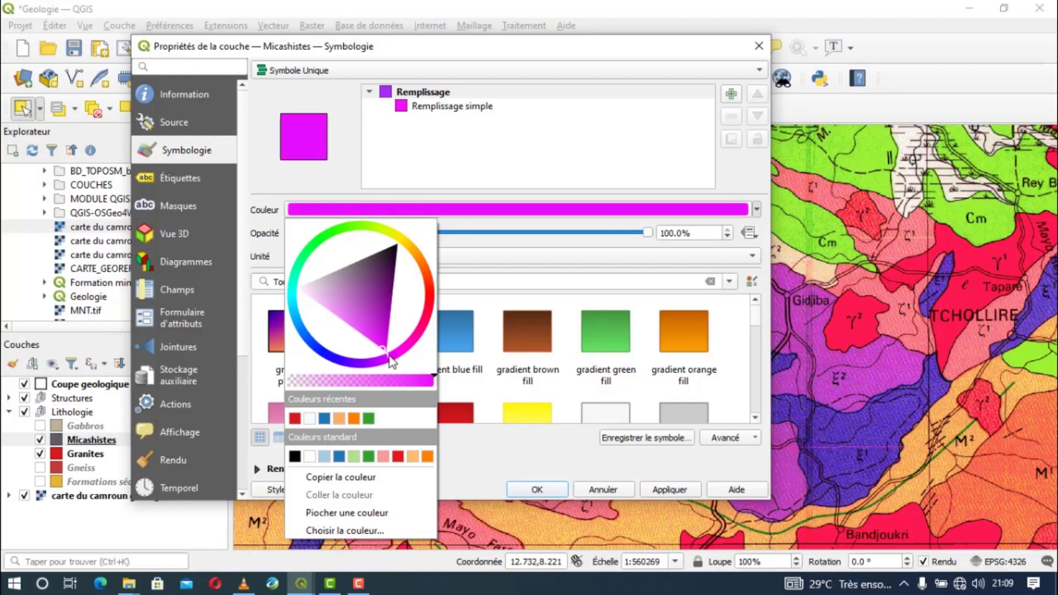
{"action": "left_click", "coordinate": [508, 449]}
{"action": "left_click", "coordinate": [669, 489]}
{"action": "left_click", "coordinate": [537, 488]}
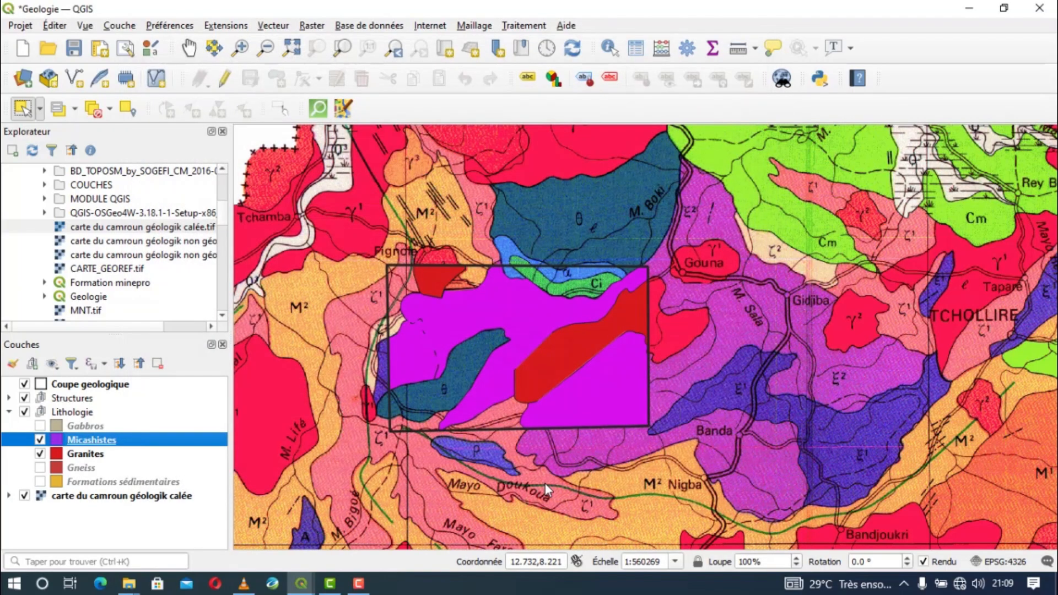
Step: Show the Gabbros layer and examine the rock colours in the scanned map's legend, down to the Gabbros entry
{"action": "left_click", "coordinate": [43, 426]}
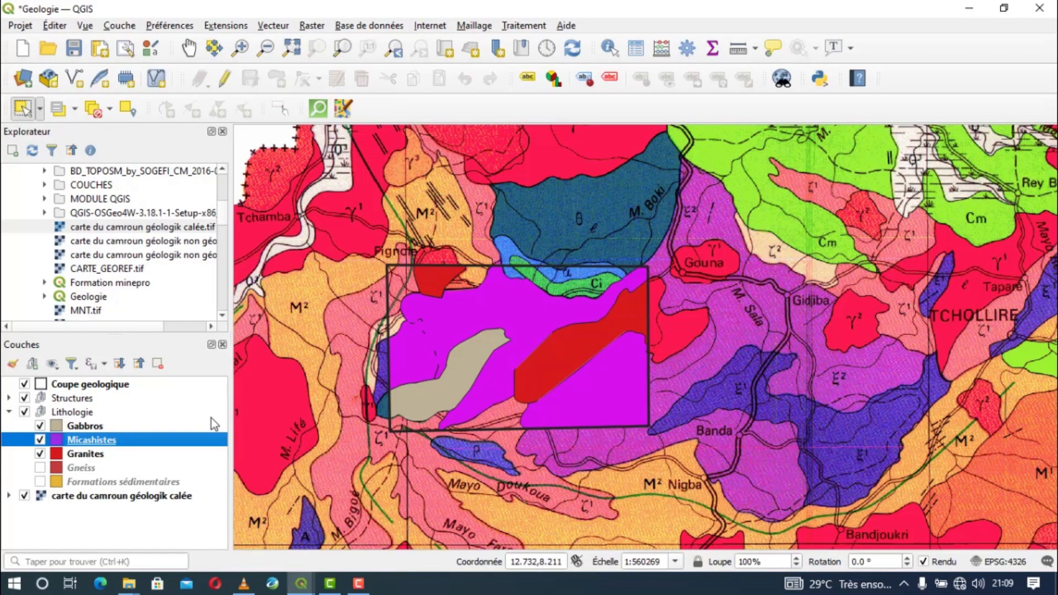
{"action": "scroll", "coordinate": [344, 386], "scroll_direction": "down", "scroll_amount": 1}
{"action": "left_click_drag", "start_coordinate": [369, 389], "coordinate": [851, 425]}
{"action": "left_click_drag", "start_coordinate": [326, 367], "coordinate": [816, 399]}
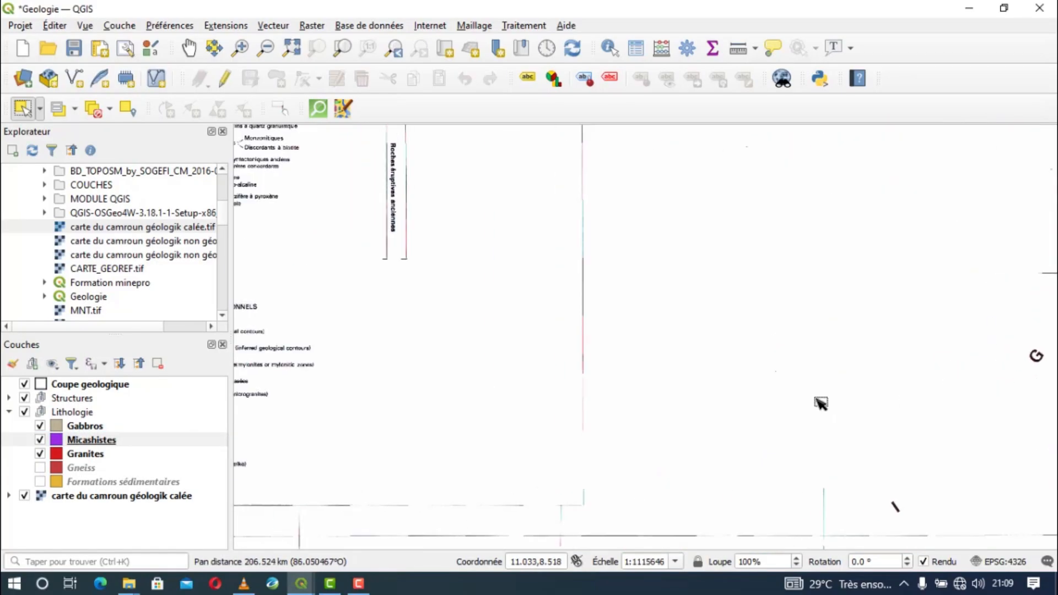
{"action": "scroll", "coordinate": [816, 399], "scroll_direction": "down", "scroll_amount": 1}
{"action": "scroll", "coordinate": [499, 407], "scroll_direction": "up", "scroll_amount": 3}
{"action": "left_click_drag", "start_coordinate": [417, 255], "coordinate": [468, 456]}
{"action": "scroll", "coordinate": [467, 456], "scroll_direction": "down", "scroll_amount": 1}
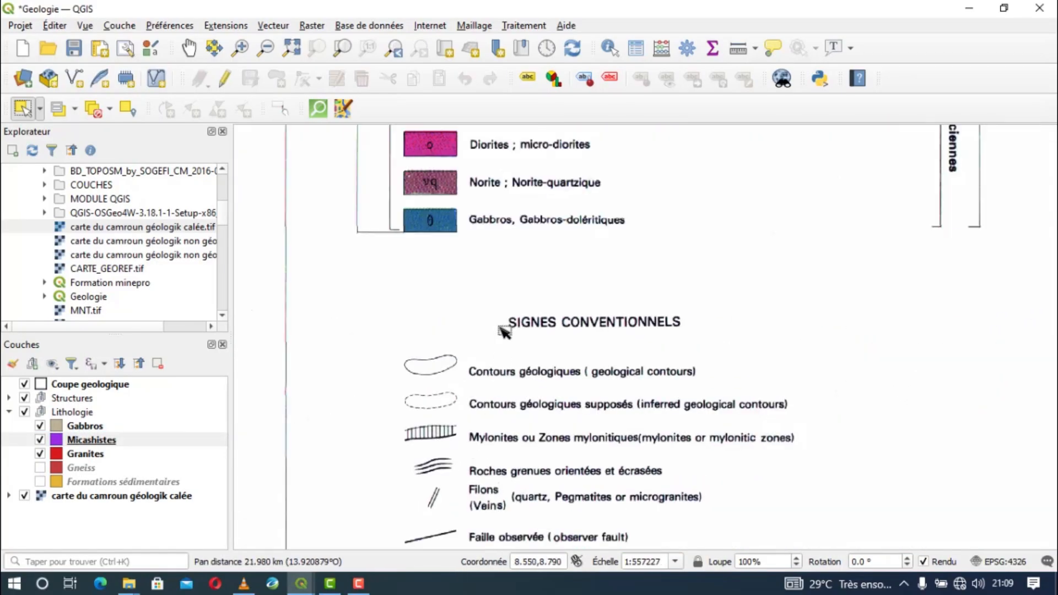
{"action": "left_click_drag", "start_coordinate": [503, 330], "coordinate": [484, 432]}
{"action": "left_click_drag", "start_coordinate": [486, 280], "coordinate": [486, 347]}
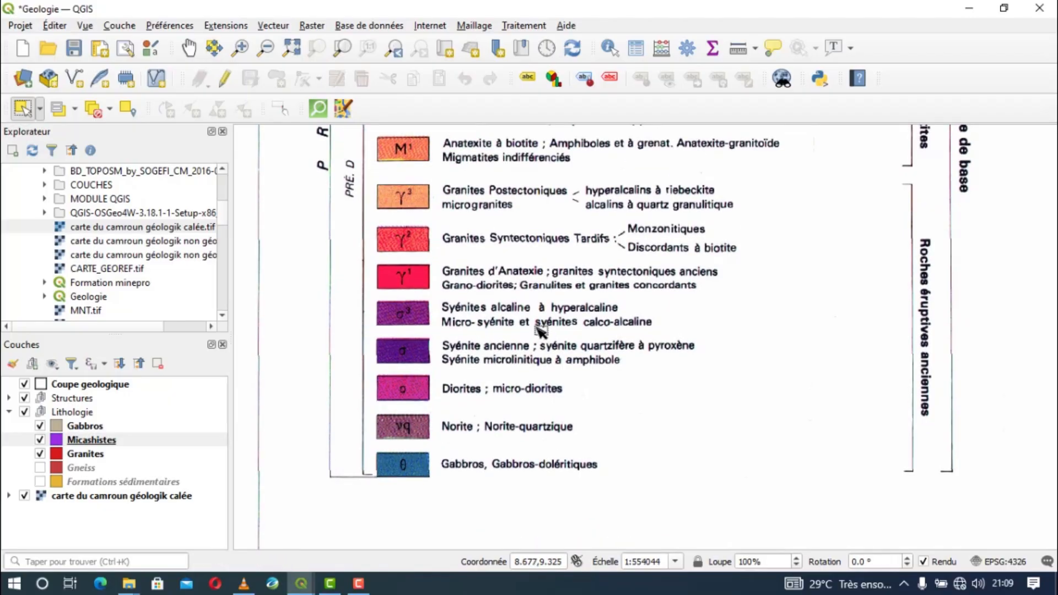
{"action": "scroll", "coordinate": [569, 370], "scroll_direction": "down", "scroll_amount": 1}
{"action": "scroll", "coordinate": [486, 427], "scroll_direction": "up", "scroll_amount": 2}
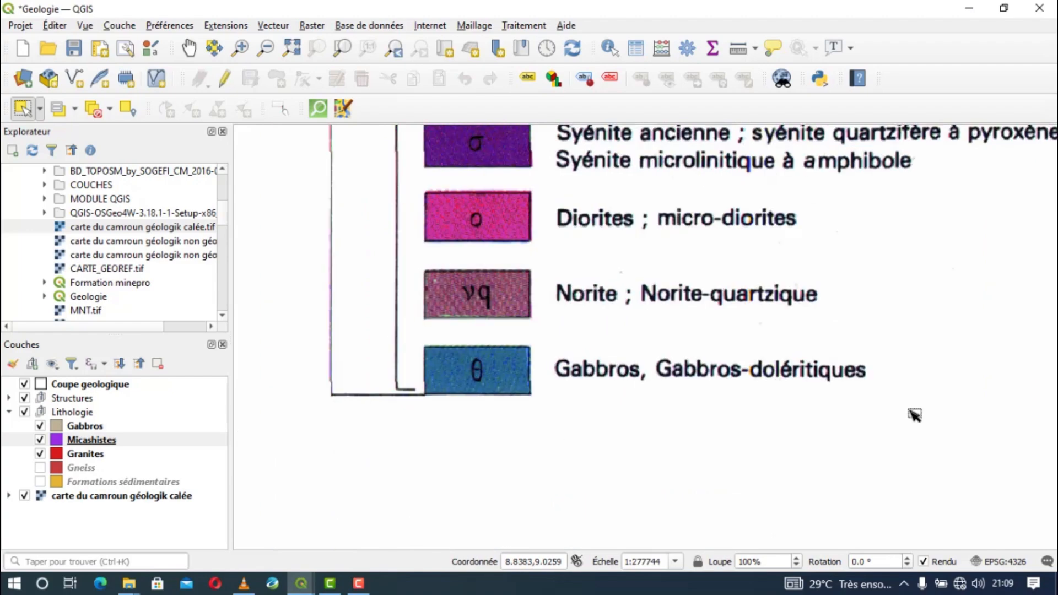
{"action": "left_click_drag", "start_coordinate": [911, 415], "coordinate": [689, 340]}
{"action": "scroll", "coordinate": [318, 284], "scroll_direction": "down", "scroll_amount": 2}
Step: Set the Gabbros layer's fill colour to a bright violet
{"action": "left_click", "coordinate": [80, 427]}
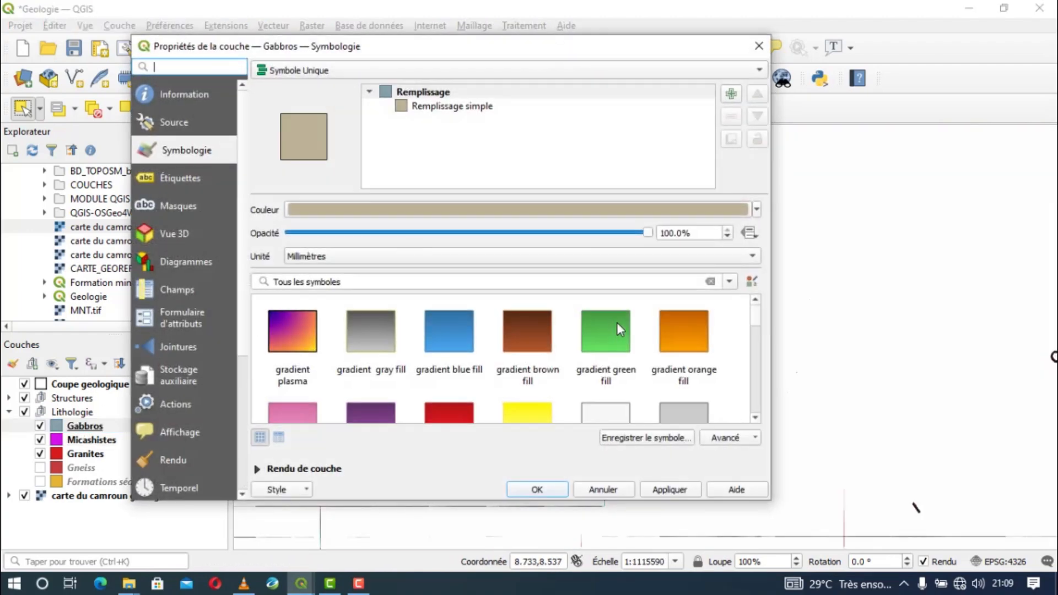
{"action": "left_click", "coordinate": [757, 212]}
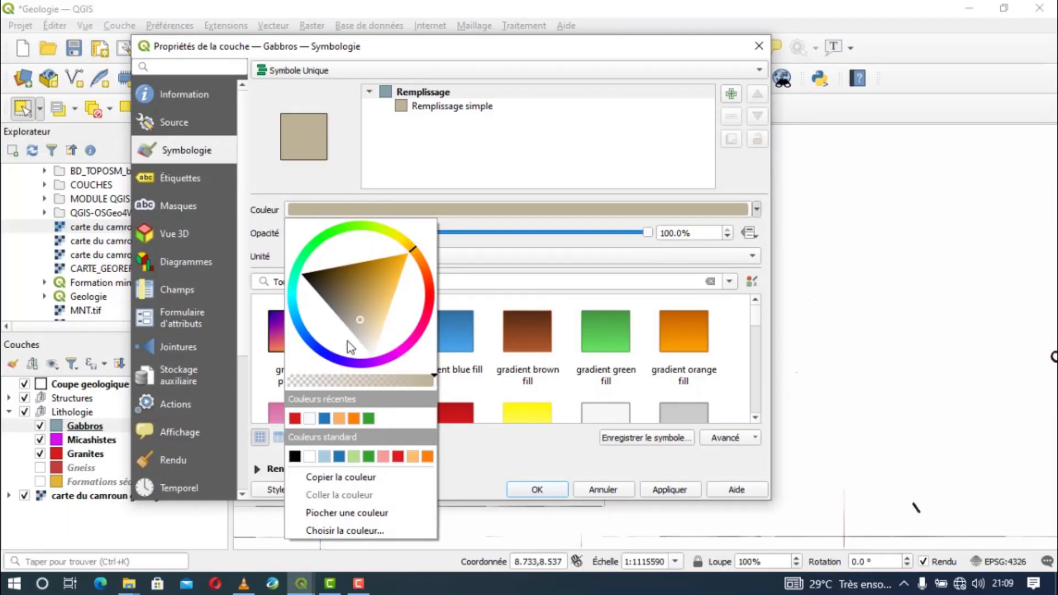
{"action": "mouse_move", "coordinate": [324, 355]}
{"action": "left_mouse_down"}
{"action": "mouse_move", "coordinate": [358, 361]}
{"action": "mouse_move", "coordinate": [370, 337]}
{"action": "mouse_move", "coordinate": [350, 340]}
{"action": "left_mouse_up"}
{"action": "left_click", "coordinate": [539, 488]}
{"action": "left_click", "coordinate": [668, 489]}
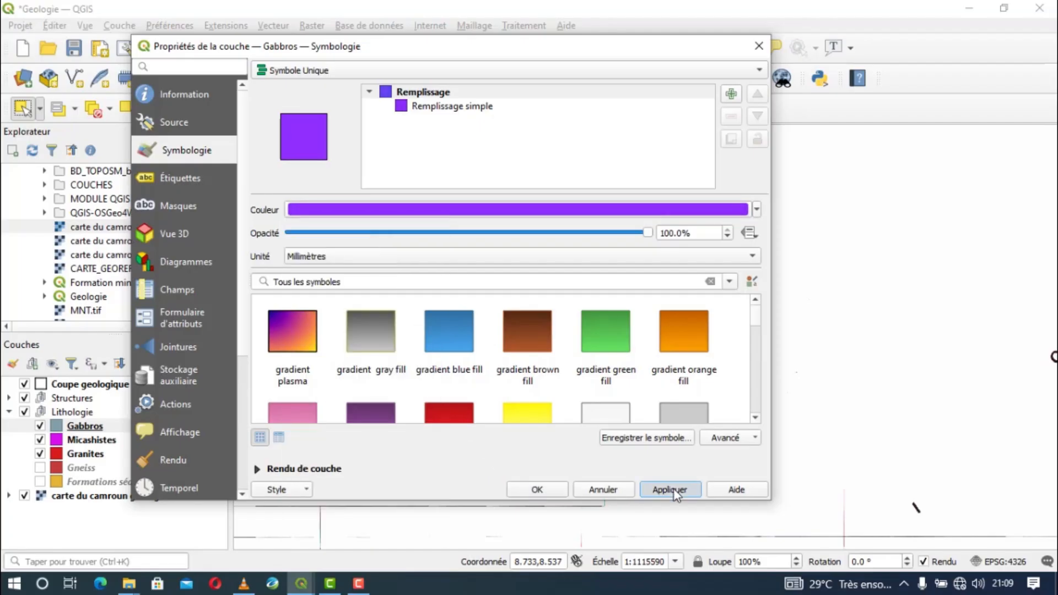
{"action": "left_click", "coordinate": [537, 489]}
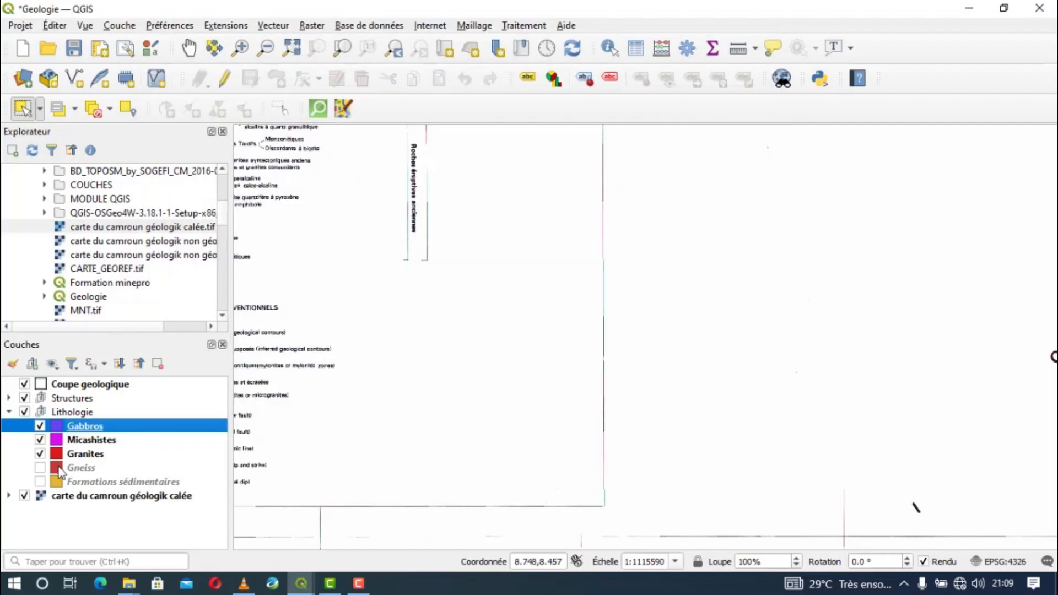
Step: Show the Gneiss layer and set its fill colour to the light orange from the recent colours
{"action": "left_click", "coordinate": [40, 467]}
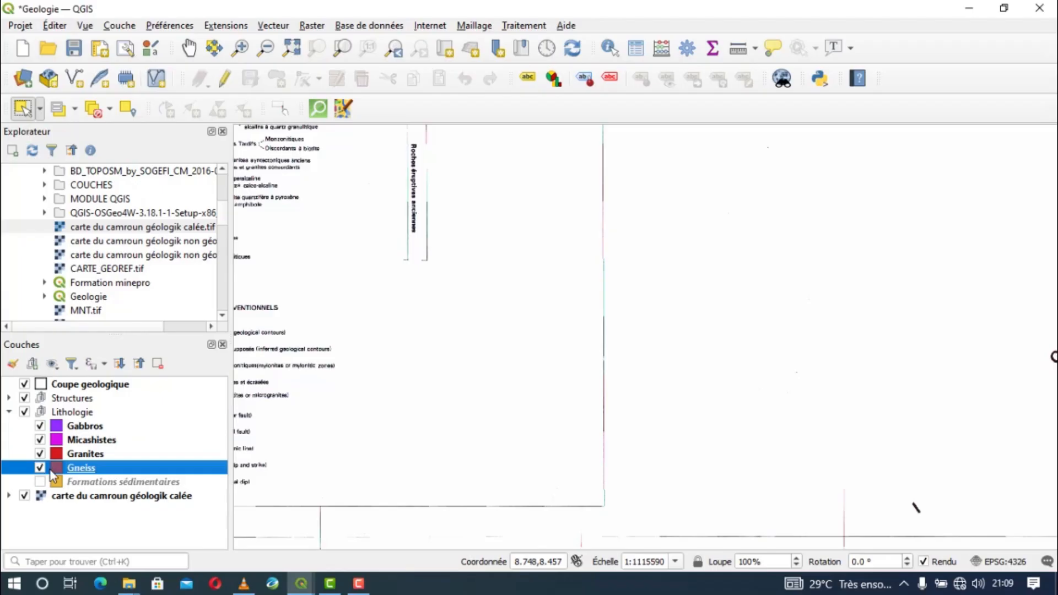
{"action": "double_click", "coordinate": [57, 473]}
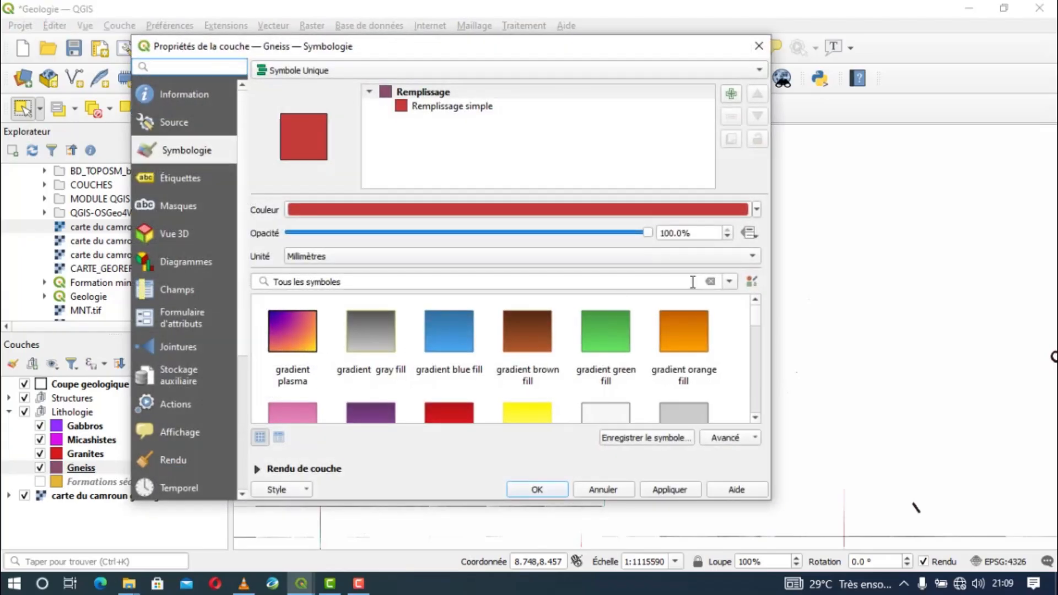
{"action": "left_click", "coordinate": [756, 210]}
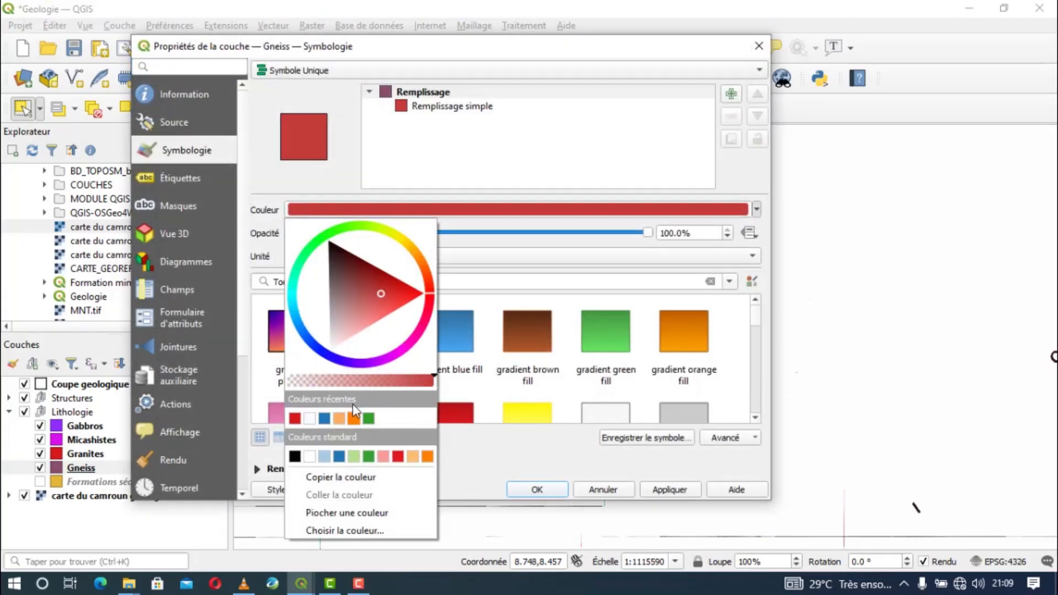
{"action": "left_click", "coordinate": [340, 417]}
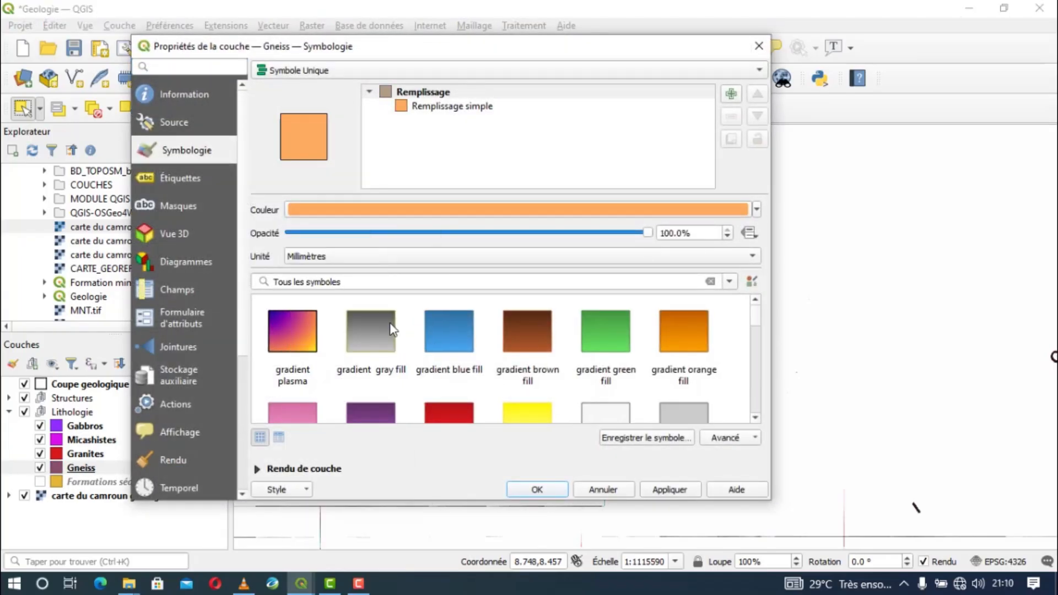
{"action": "left_click", "coordinate": [666, 492]}
{"action": "left_click", "coordinate": [537, 489]}
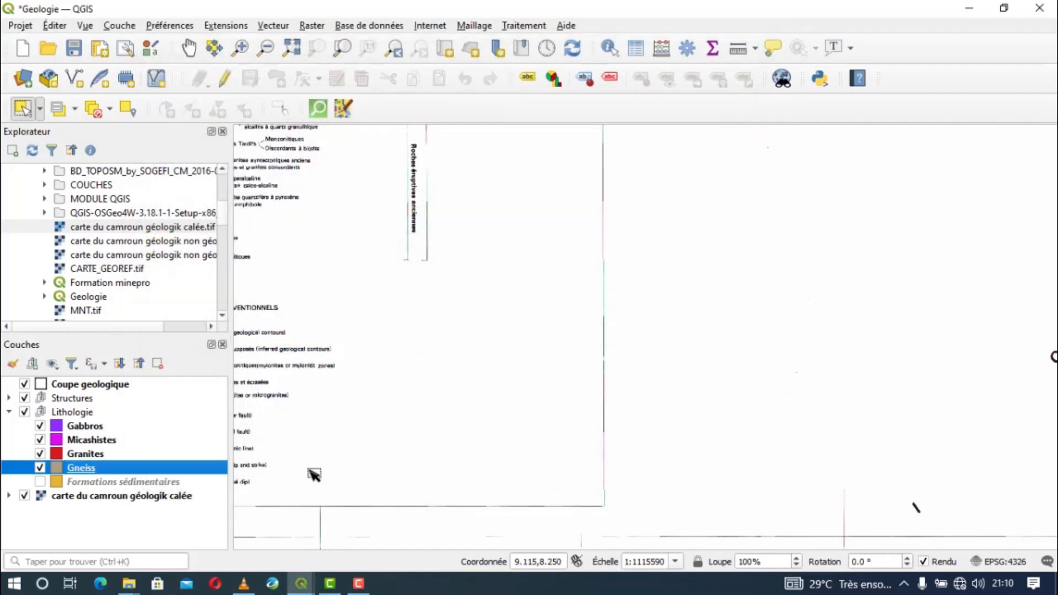
Step: Show the Formations sédimentaires layer and apply the gradient green fill symbol to it
{"action": "left_click", "coordinate": [39, 481]}
{"action": "double_click", "coordinate": [66, 481]}
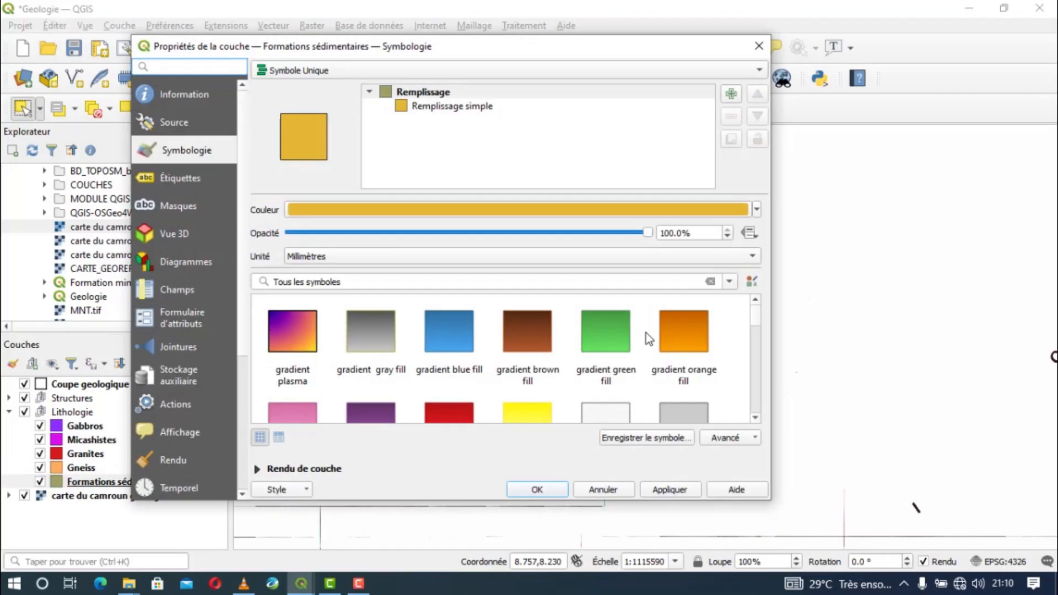
{"action": "left_click", "coordinate": [612, 339]}
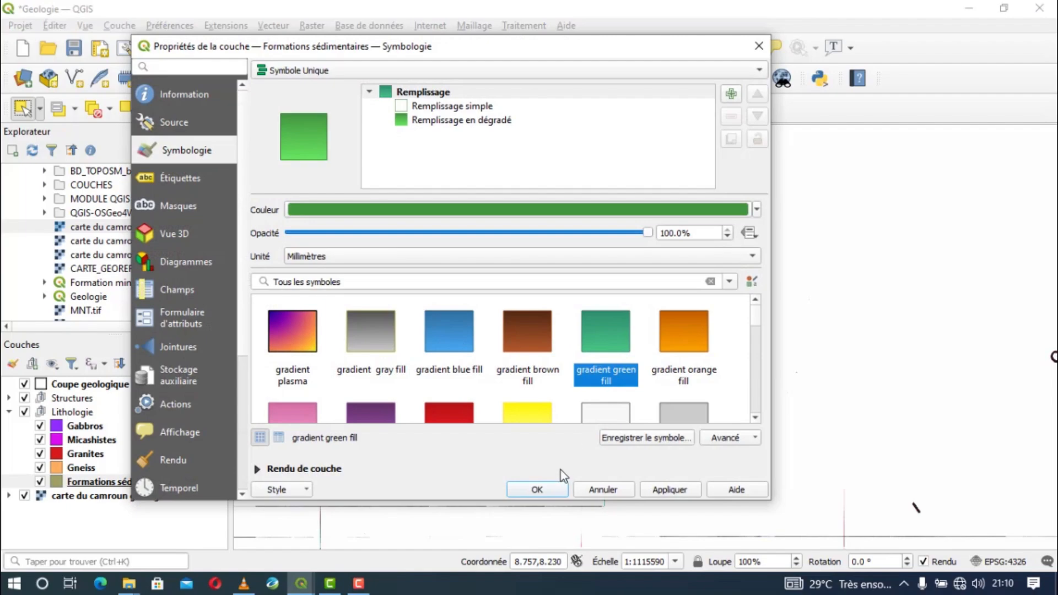
{"action": "left_click", "coordinate": [668, 489]}
{"action": "left_click", "coordinate": [537, 489]}
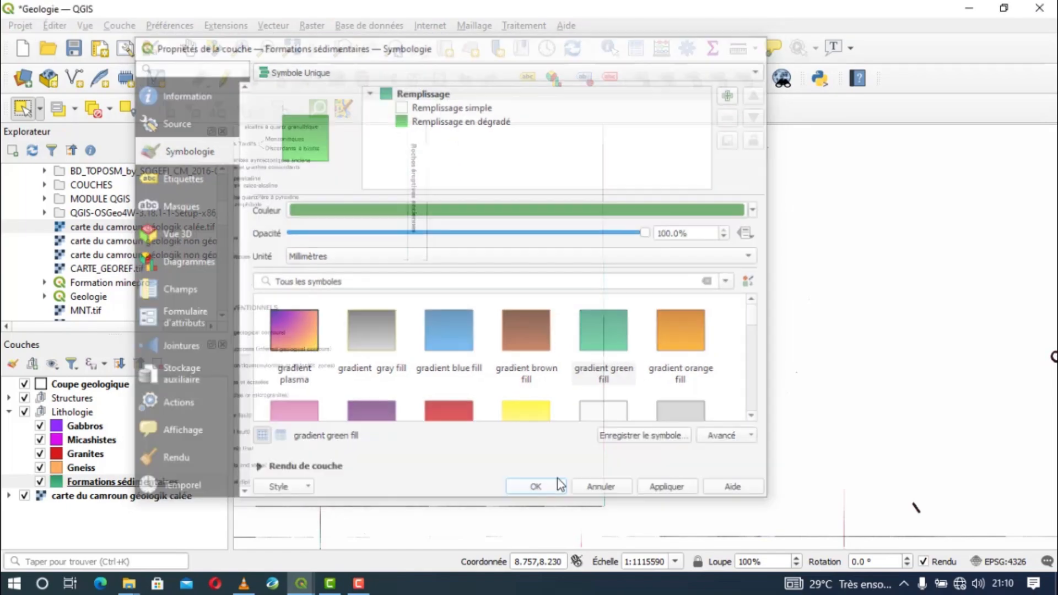
{"action": "scroll", "coordinate": [851, 430], "scroll_direction": "up", "scroll_amount": 3}
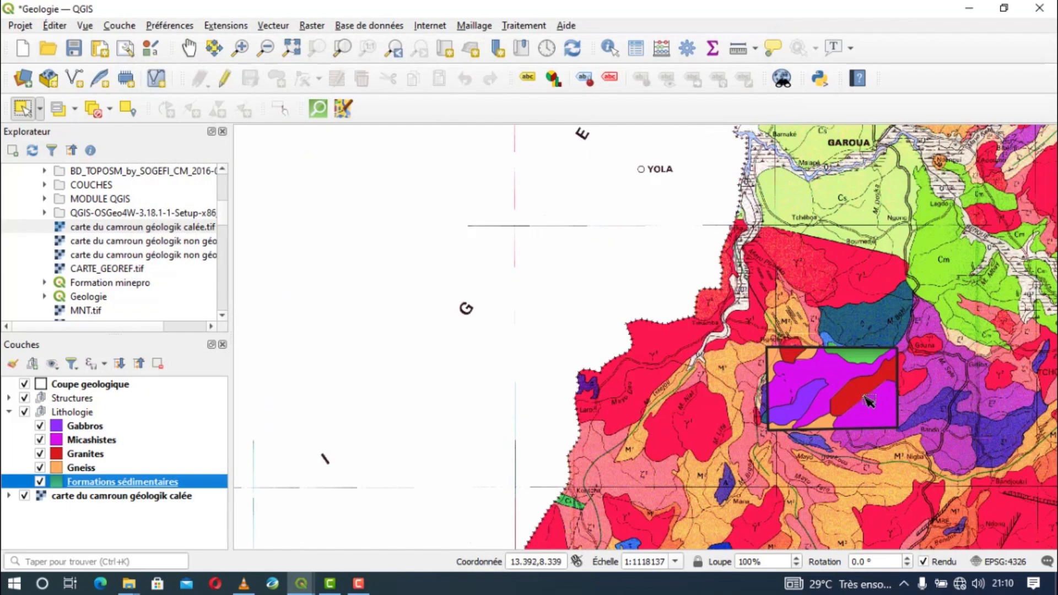
{"action": "scroll", "coordinate": [868, 400], "scroll_direction": "up", "scroll_amount": 1}
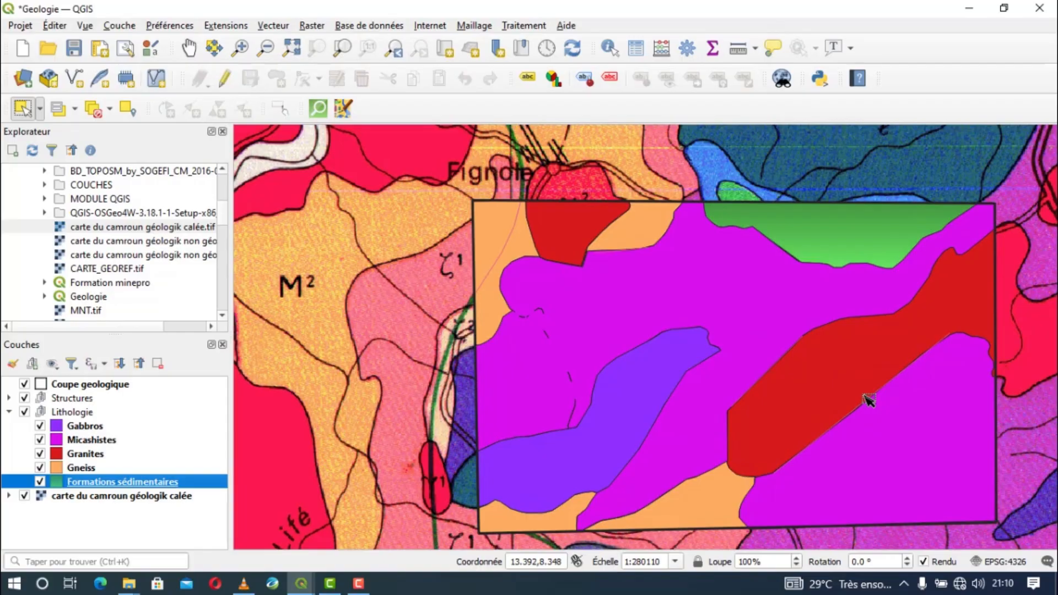
Step: Categorise the Structures layer's symbology by the Type field and remove the class for all other values
{"action": "left_click", "coordinate": [9, 411]}
{"action": "left_click", "coordinate": [9, 397]}
{"action": "left_click", "coordinate": [66, 413]}
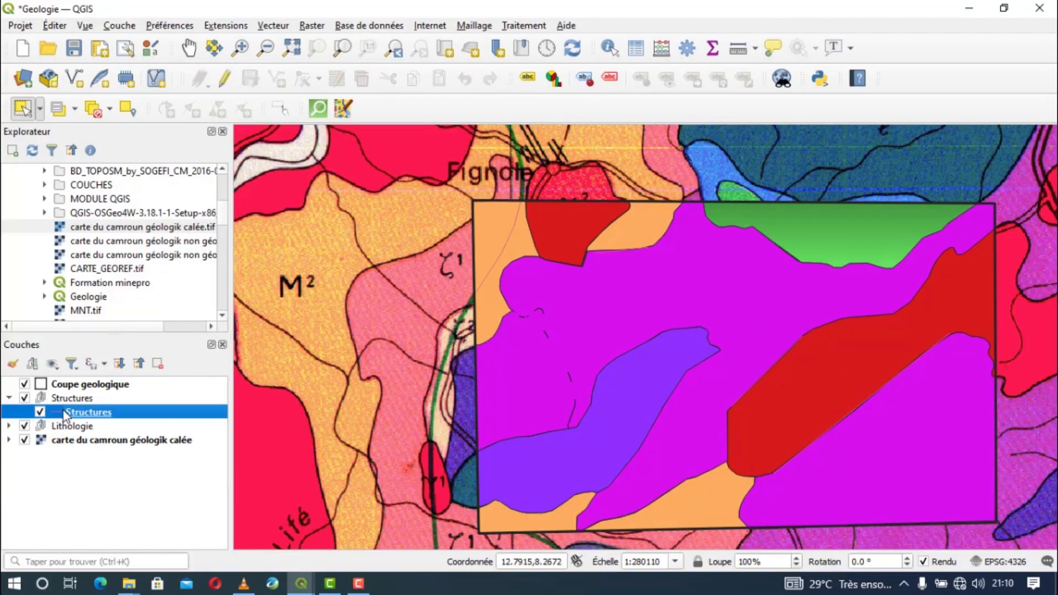
{"action": "double_click", "coordinate": [66, 414]}
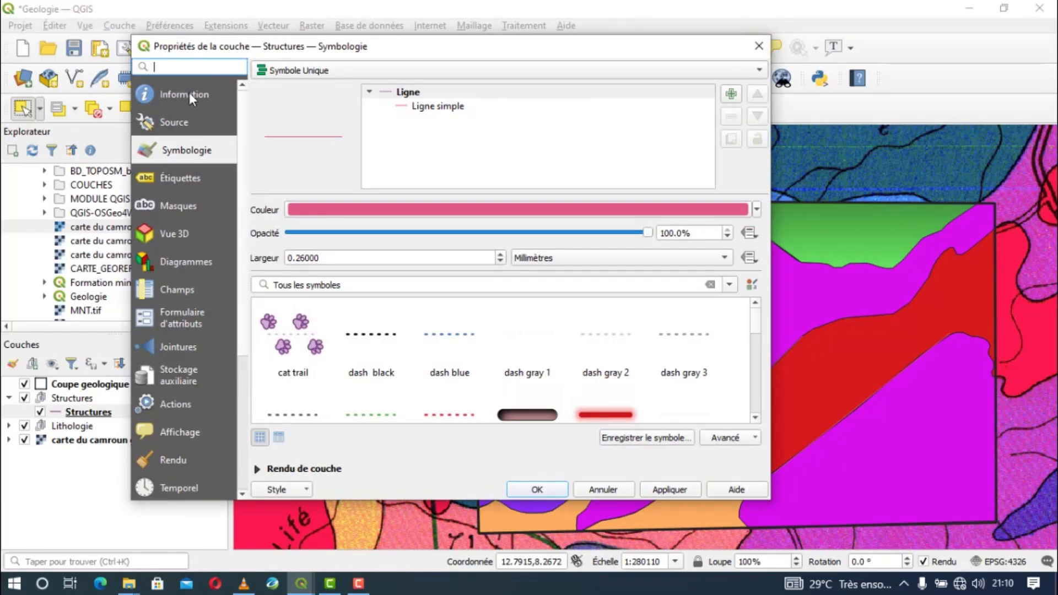
{"action": "left_click", "coordinate": [330, 70]}
{"action": "left_click", "coordinate": [303, 82]}
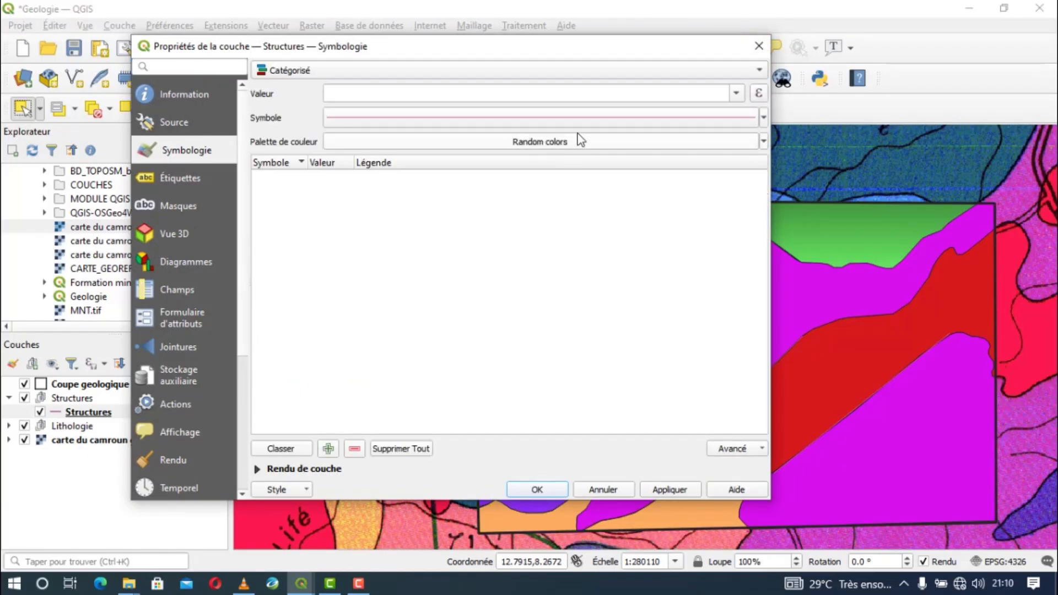
{"action": "left_click", "coordinate": [737, 95]}
{"action": "left_click", "coordinate": [564, 130]}
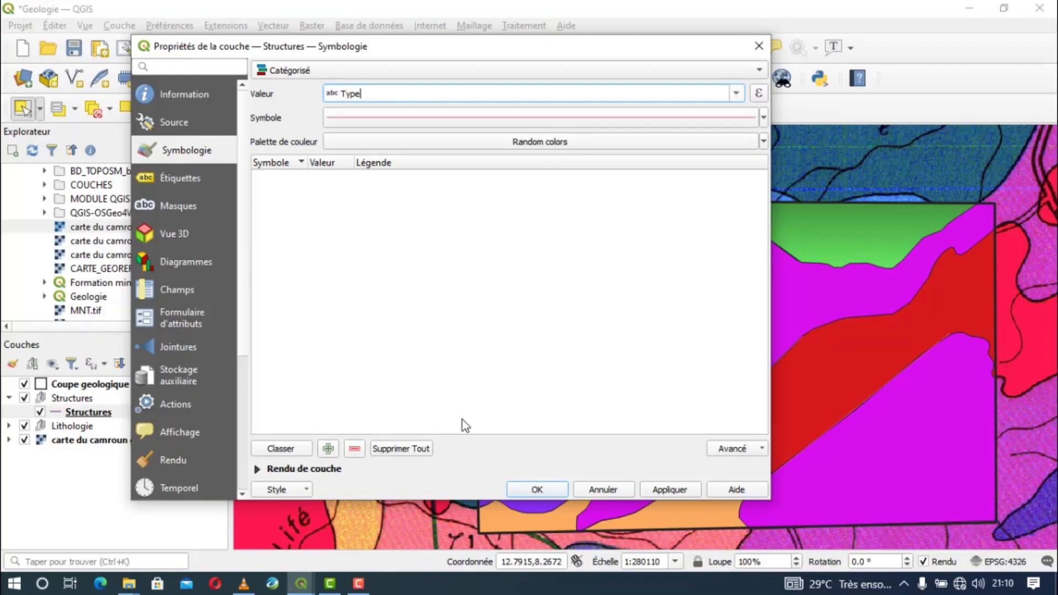
{"action": "left_click", "coordinate": [291, 449]}
{"action": "left_click", "coordinate": [292, 204]}
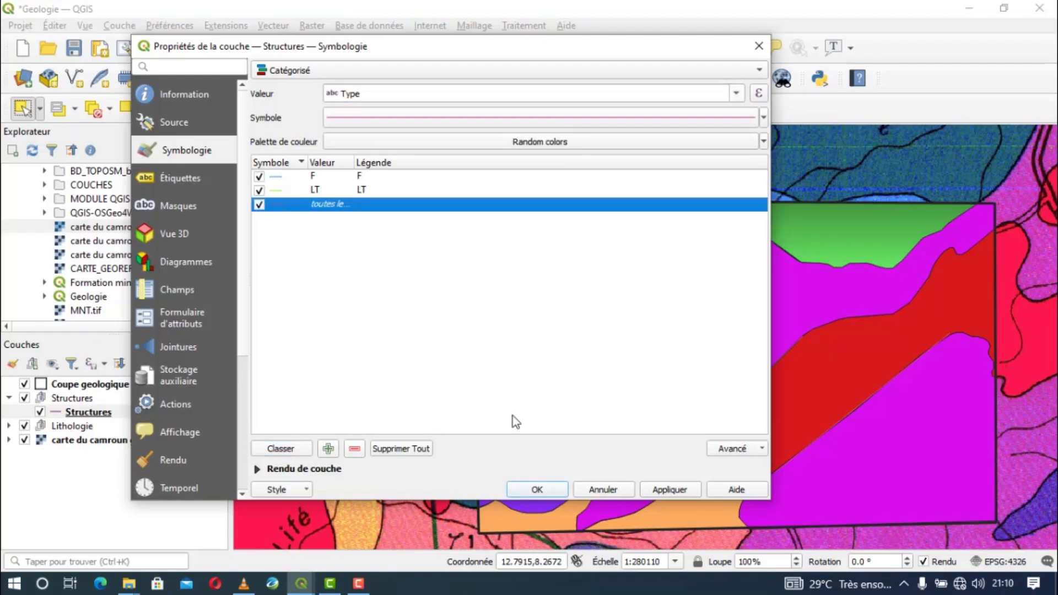
{"action": "left_click", "coordinate": [354, 449]}
Step: Set the F class line of the Structures layer to black with a width of 0.86 mm
{"action": "double_click", "coordinate": [275, 177]}
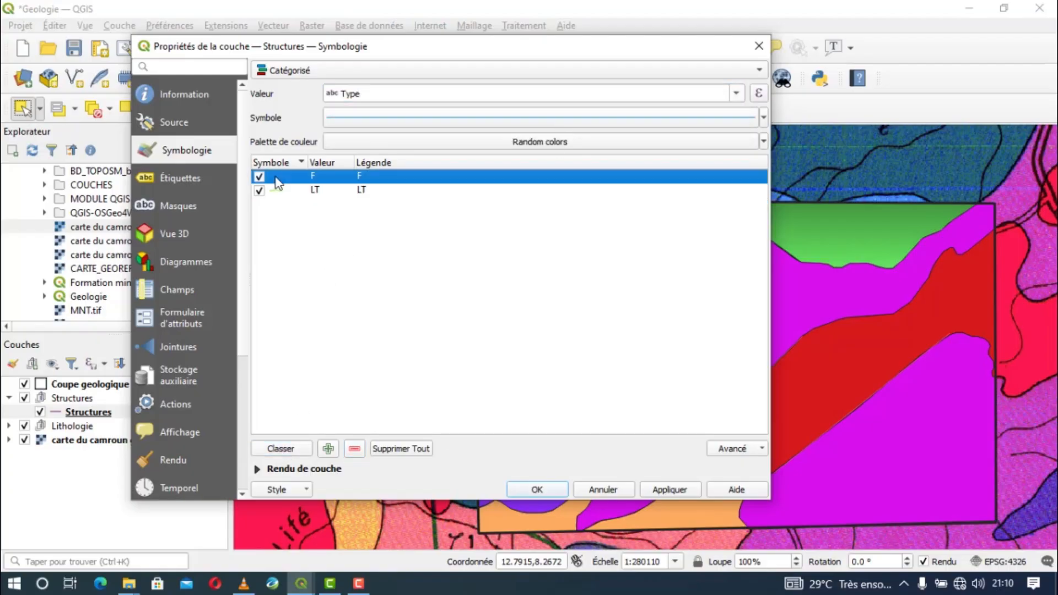
{"action": "left_click", "coordinate": [603, 208]}
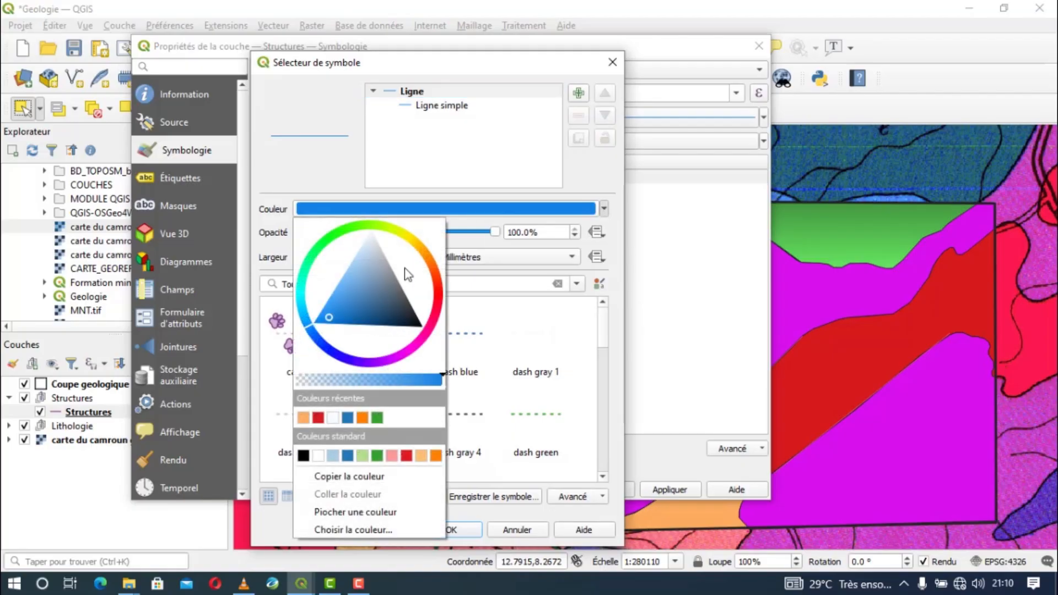
{"action": "left_click", "coordinate": [304, 452]}
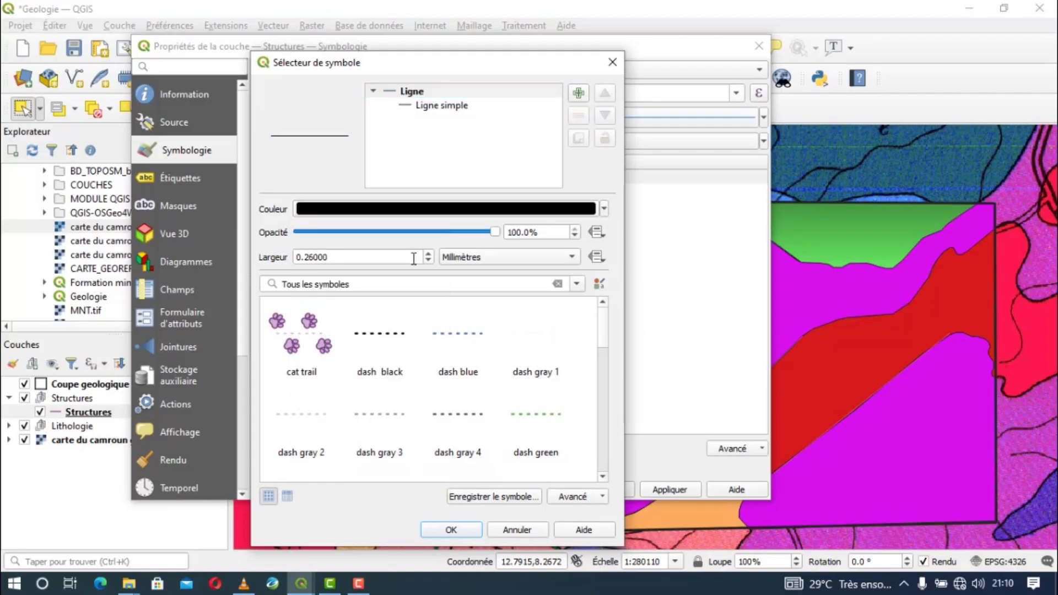
{"action": "left_click", "coordinate": [424, 254]}
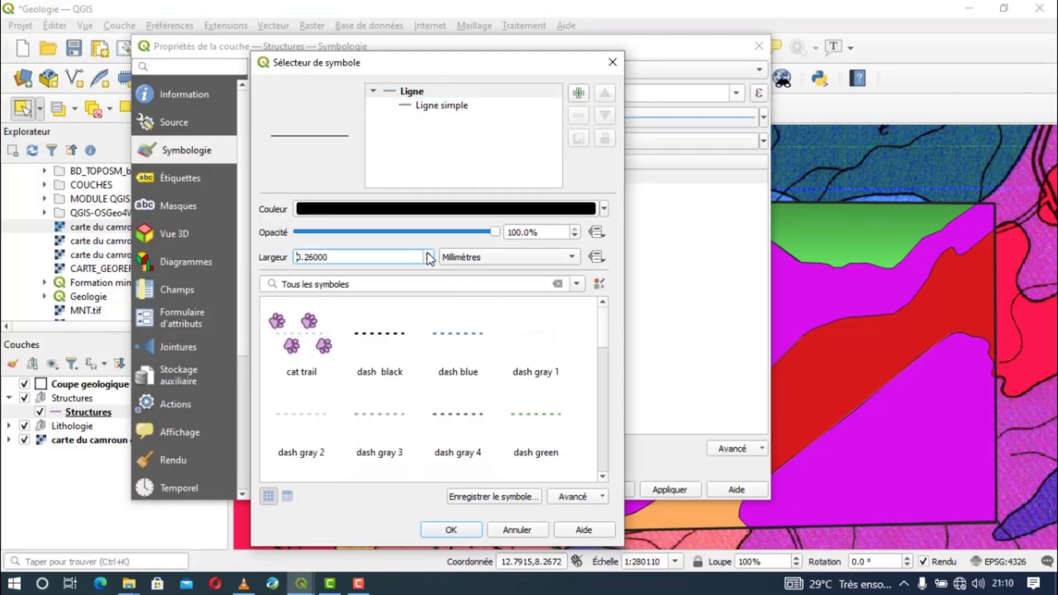
{"action": "left_click", "coordinate": [428, 253]}
{"action": "left_click", "coordinate": [428, 254]}
{"action": "left_click", "coordinate": [428, 254]}
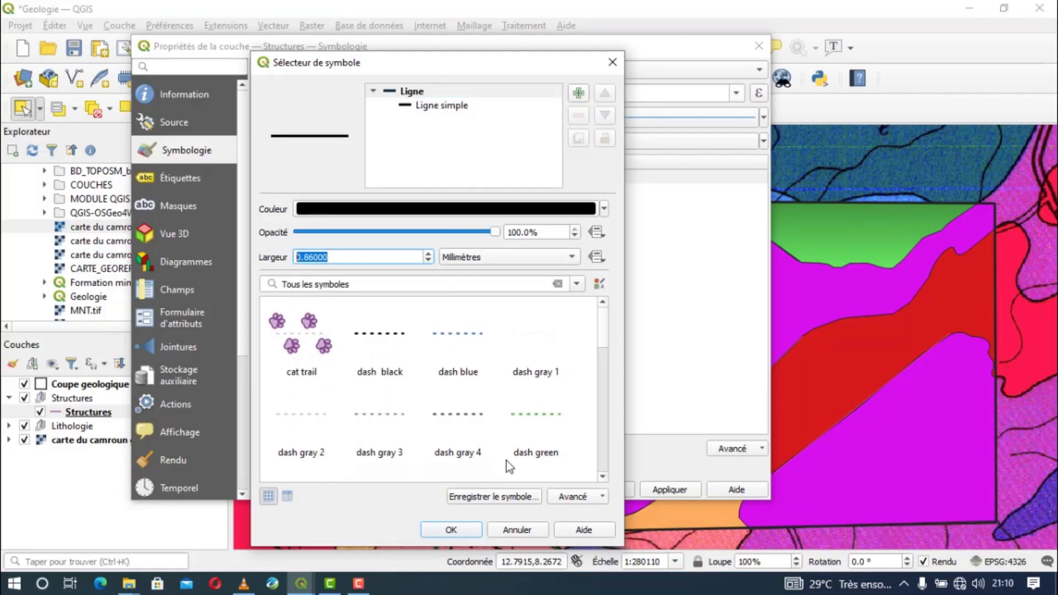
{"action": "left_click", "coordinate": [450, 529]}
{"action": "left_click", "coordinate": [660, 488]}
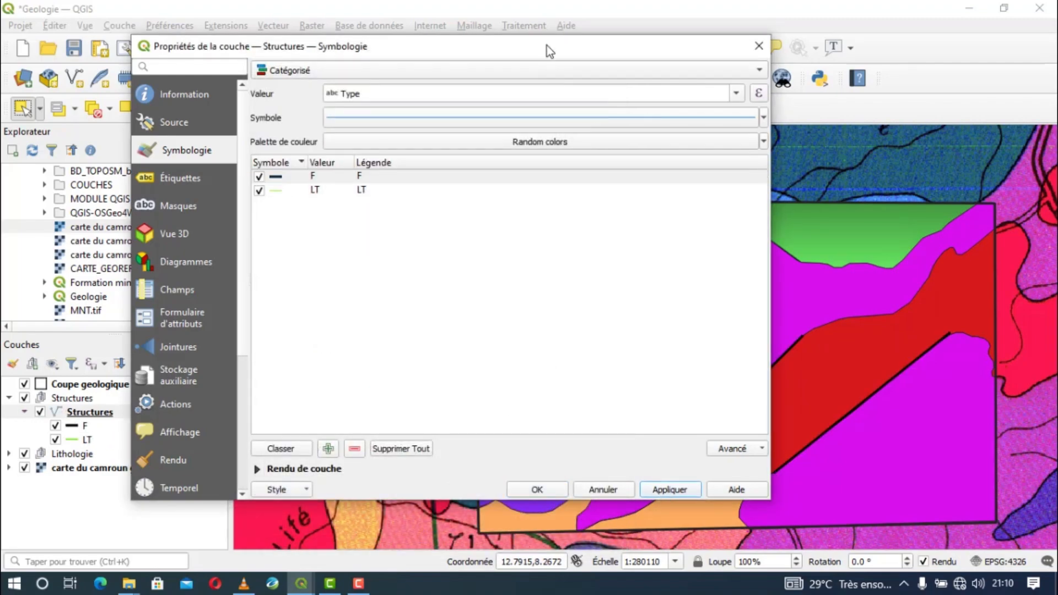
Step: Set the LT class line width to 0.66 mm and apply the Structures layer's symbology
{"action": "mouse_move", "coordinate": [546, 45]}
{"action": "left_mouse_down"}
{"action": "mouse_move", "coordinate": [124, 51]}
{"action": "mouse_move", "coordinate": [548, 50]}
{"action": "left_mouse_up"}
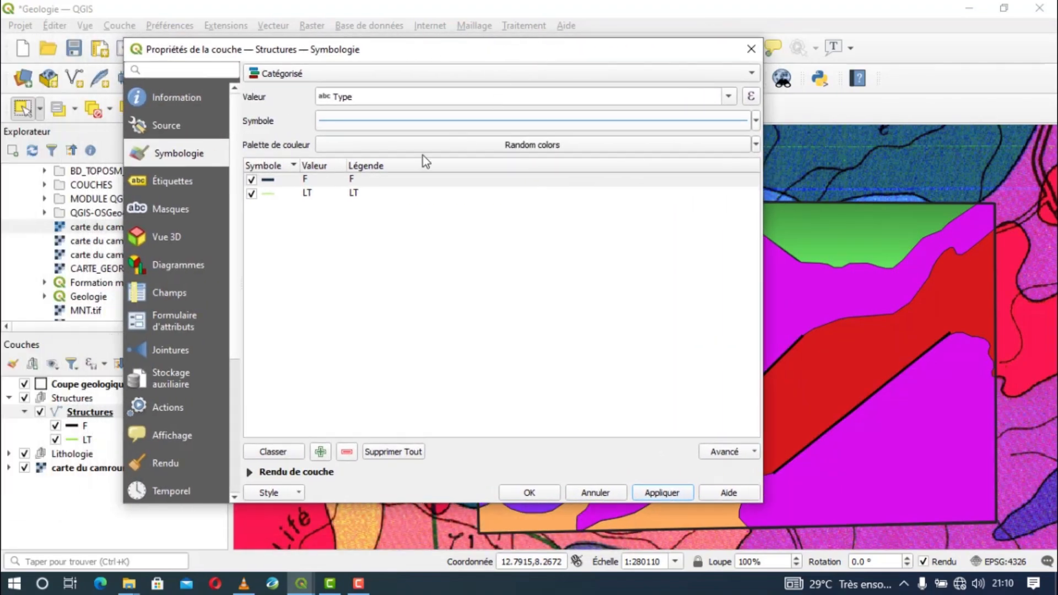
{"action": "double_click", "coordinate": [269, 193]}
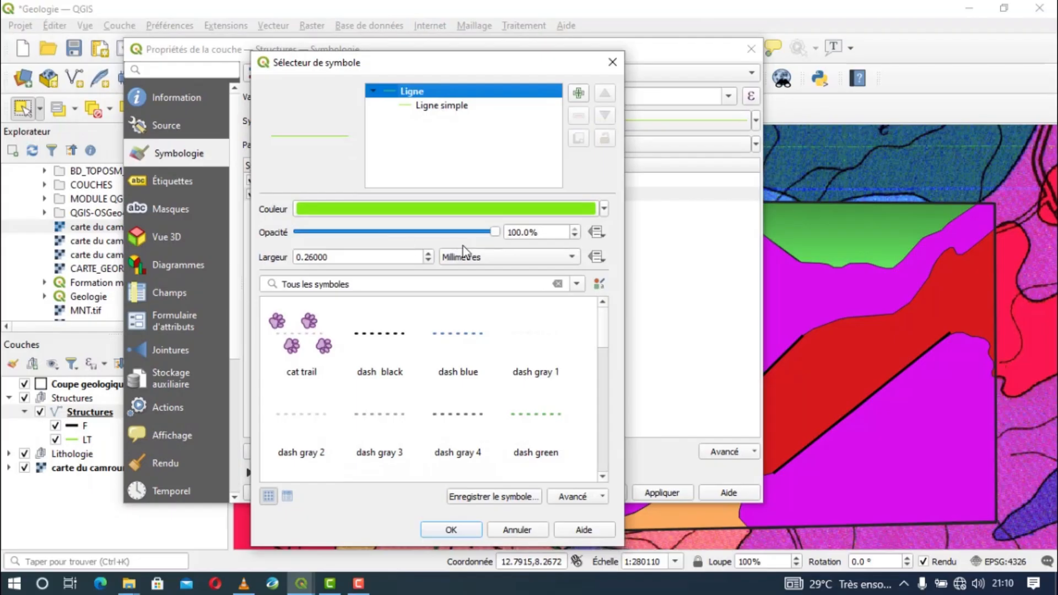
{"action": "left_click", "coordinate": [428, 253]}
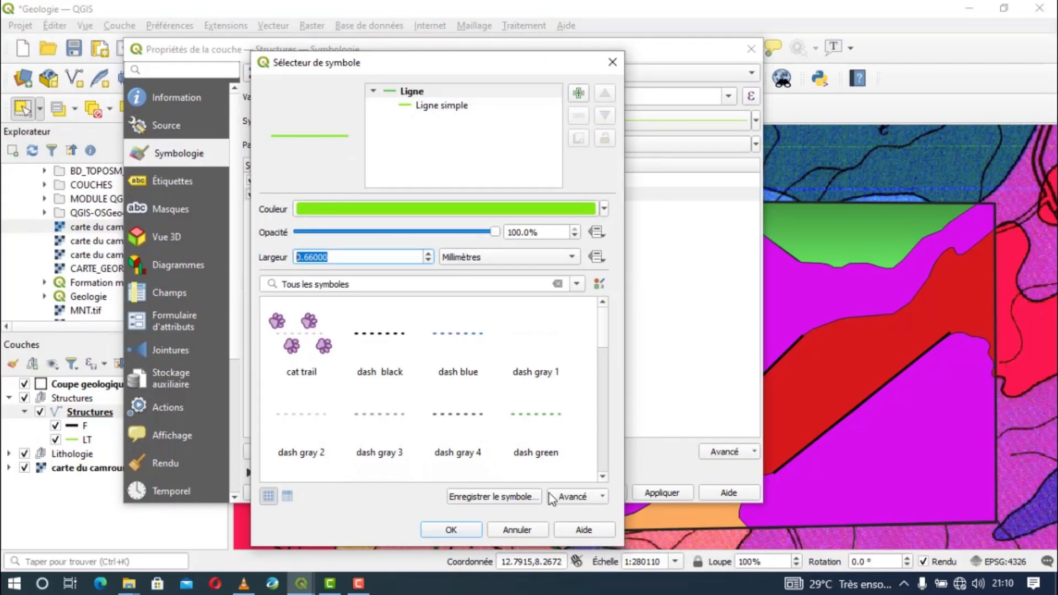
{"action": "left_click", "coordinate": [475, 527]}
{"action": "left_click", "coordinate": [661, 492]}
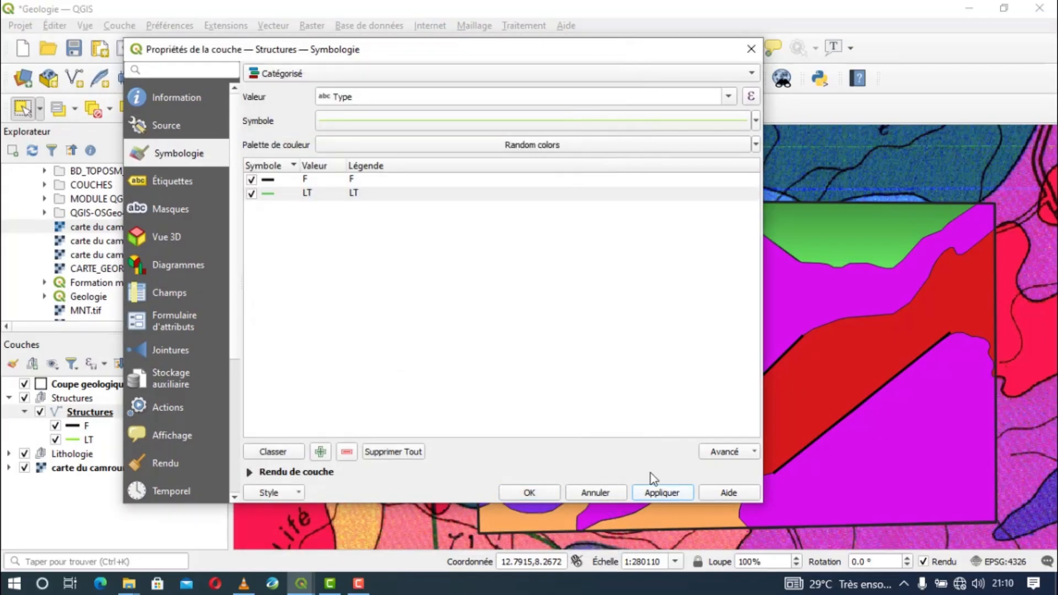
{"action": "mouse_move", "coordinate": [609, 50]}
{"action": "left_mouse_down"}
{"action": "mouse_move", "coordinate": [52, 58]}
{"action": "mouse_move", "coordinate": [601, 77]}
{"action": "left_mouse_up"}
{"action": "left_click", "coordinate": [512, 514]}
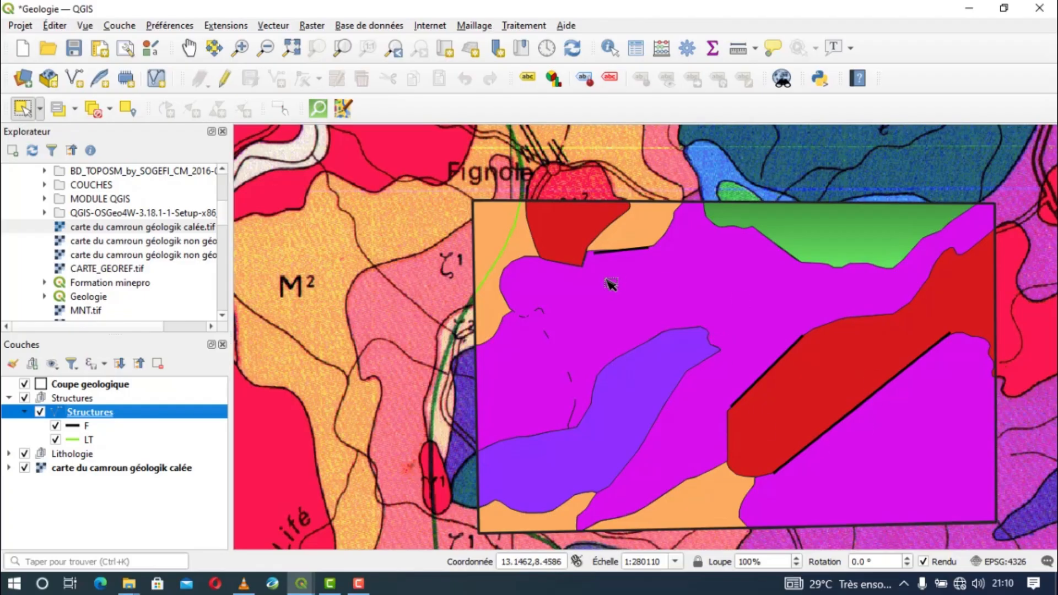
Step: Change the Formations sédimentaires layer's fill colour to a bright light green
{"action": "left_click", "coordinate": [25, 412]}
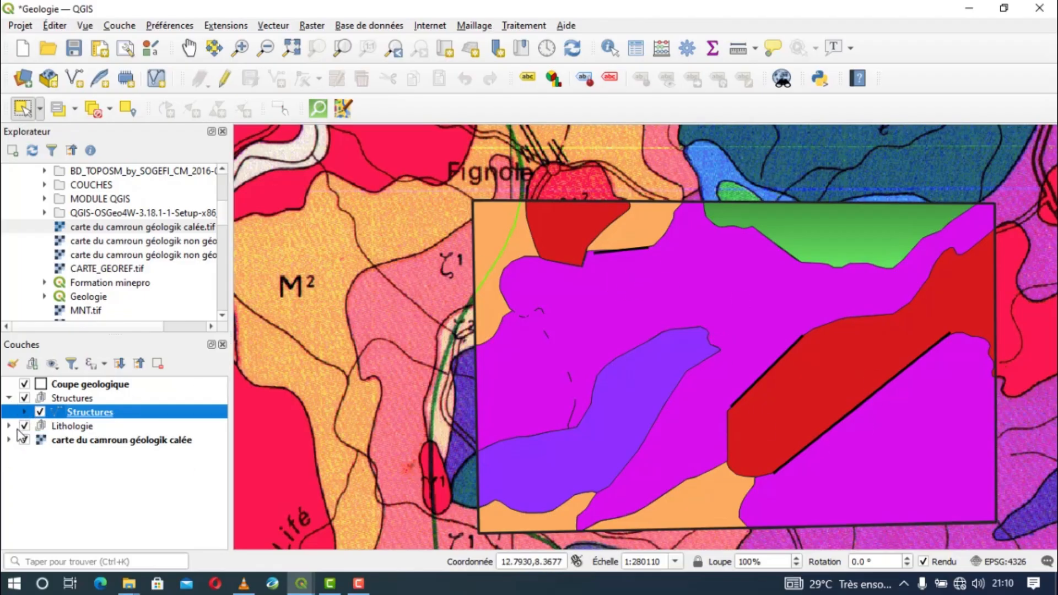
{"action": "left_click", "coordinate": [9, 426]}
{"action": "left_click", "coordinate": [62, 497]}
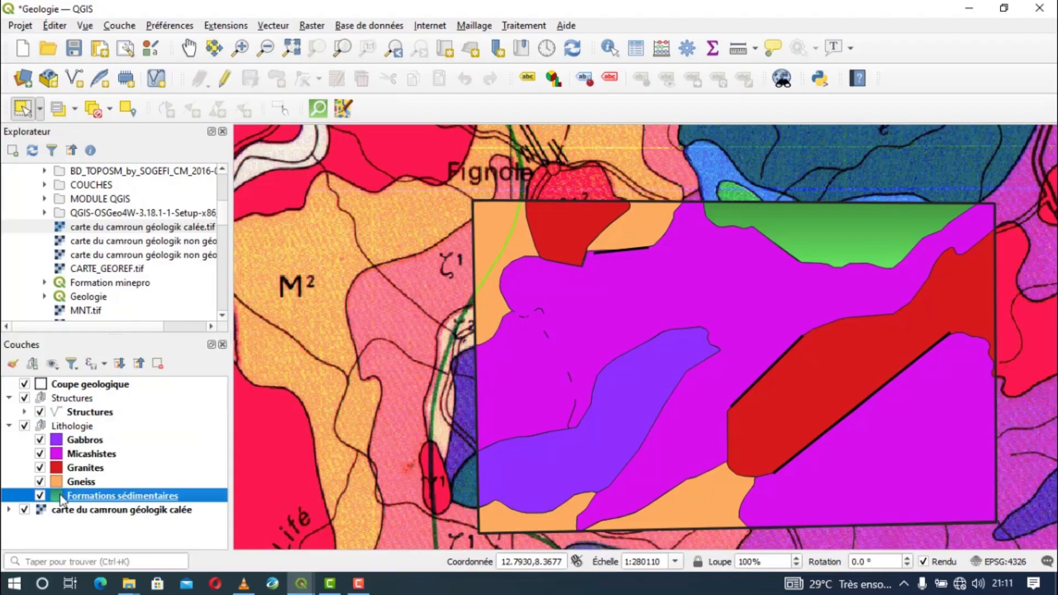
{"action": "double_click", "coordinate": [62, 497]}
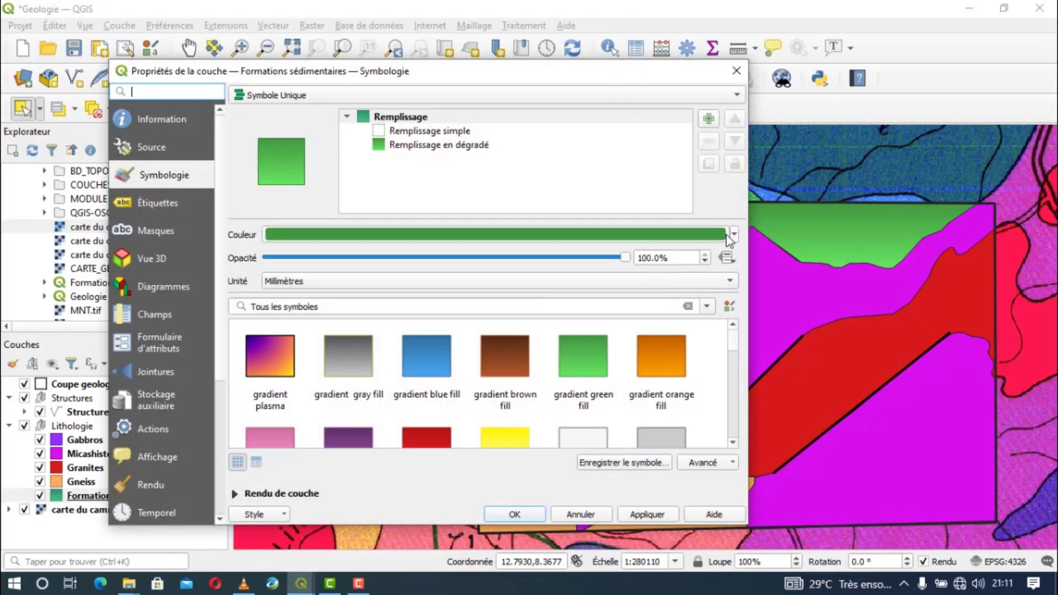
{"action": "left_click", "coordinate": [734, 235]}
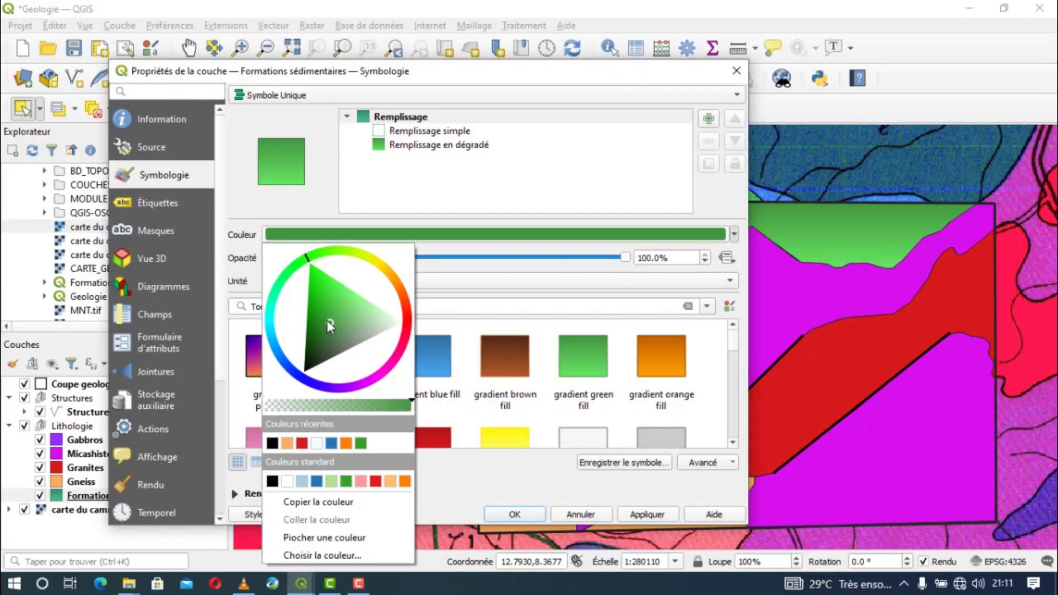
{"action": "left_click_drag", "start_coordinate": [327, 320], "coordinate": [339, 283]}
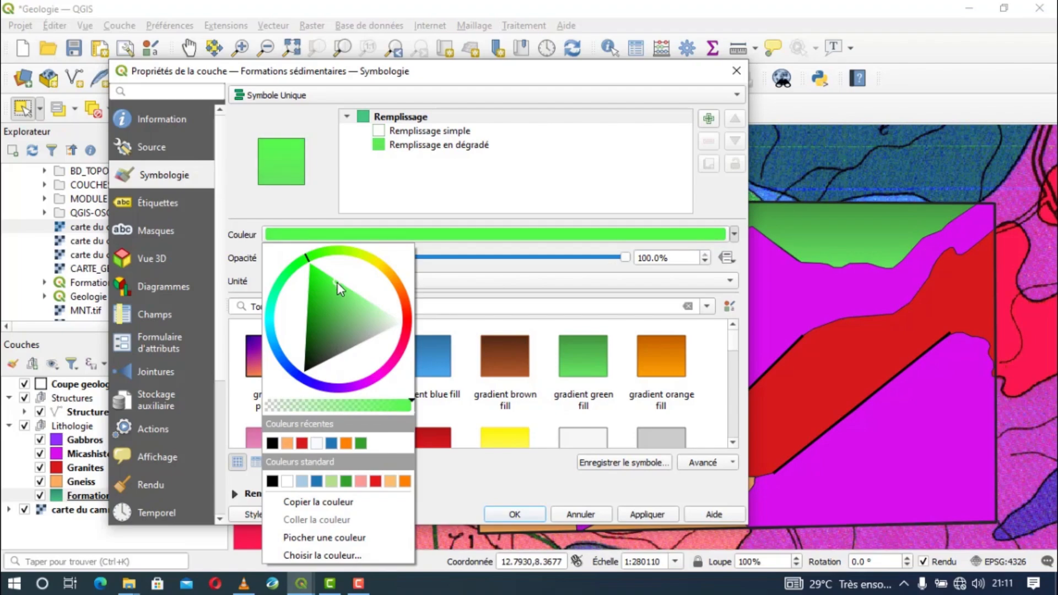
{"action": "left_click", "coordinate": [243, 274]}
{"action": "left_click", "coordinate": [628, 510]}
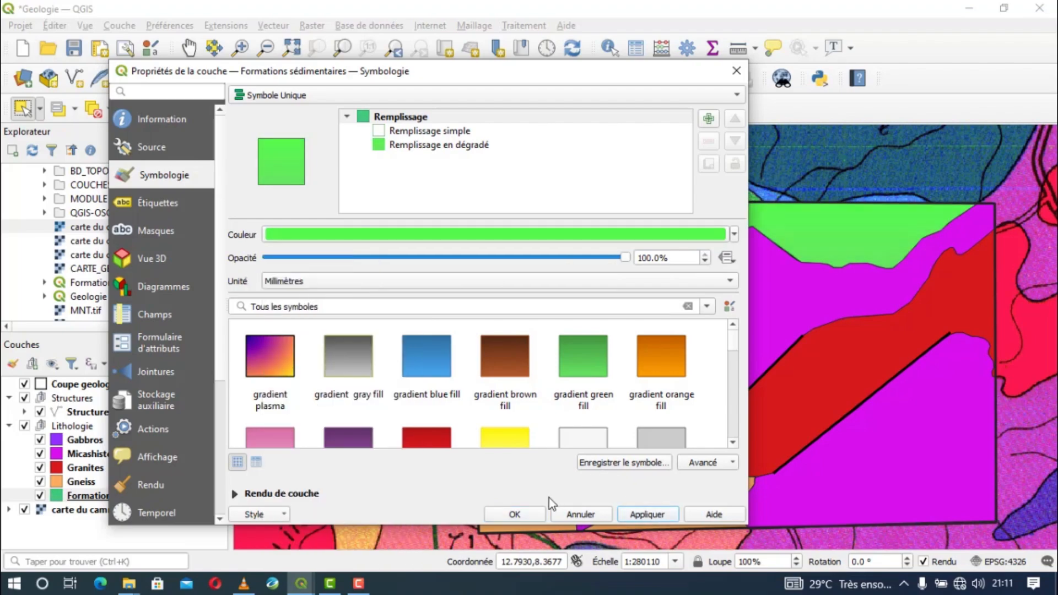
{"action": "left_click", "coordinate": [514, 513]}
Step: Hide the scanned map layer carte du camroun géologik calée so only the digitised layers are displayed
{"action": "scroll", "coordinate": [656, 308], "scroll_direction": "down", "scroll_amount": 1}
{"action": "scroll", "coordinate": [673, 310], "scroll_direction": "up", "scroll_amount": 1}
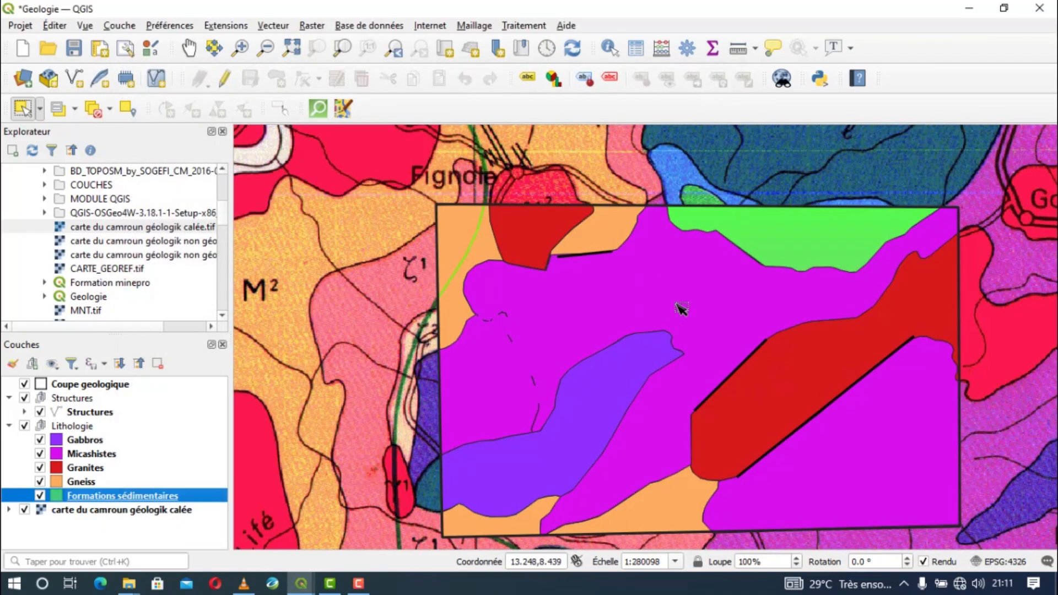
{"action": "scroll", "coordinate": [675, 308], "scroll_direction": "down", "scroll_amount": 1}
{"action": "left_click", "coordinate": [24, 510]}
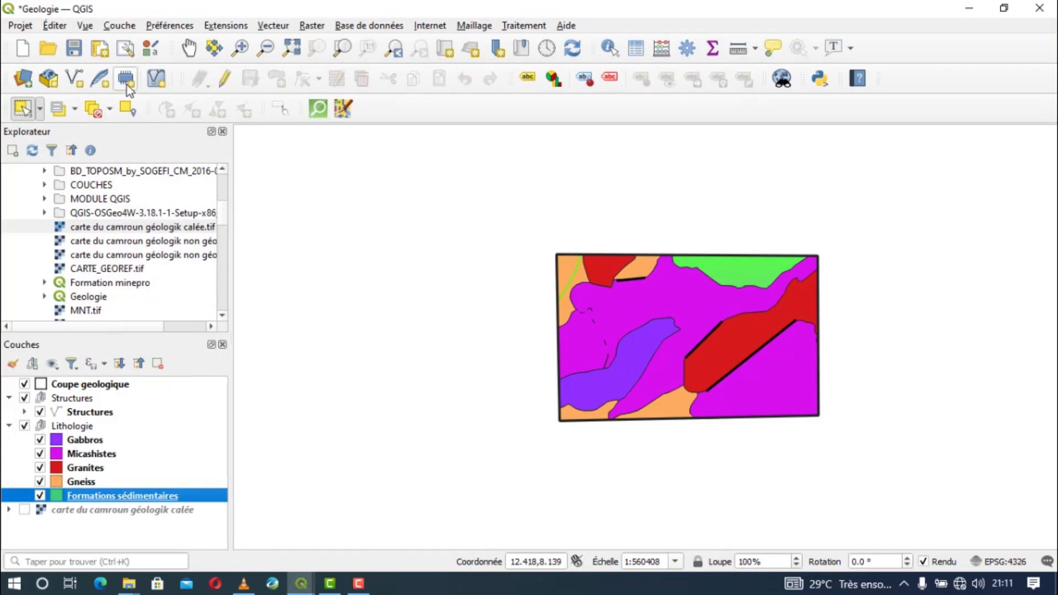
Step: Add the Localités.shp and Routes.shp shapefiles from the COUCHES folder to the project as vector layers
{"action": "left_click", "coordinate": [130, 30]}
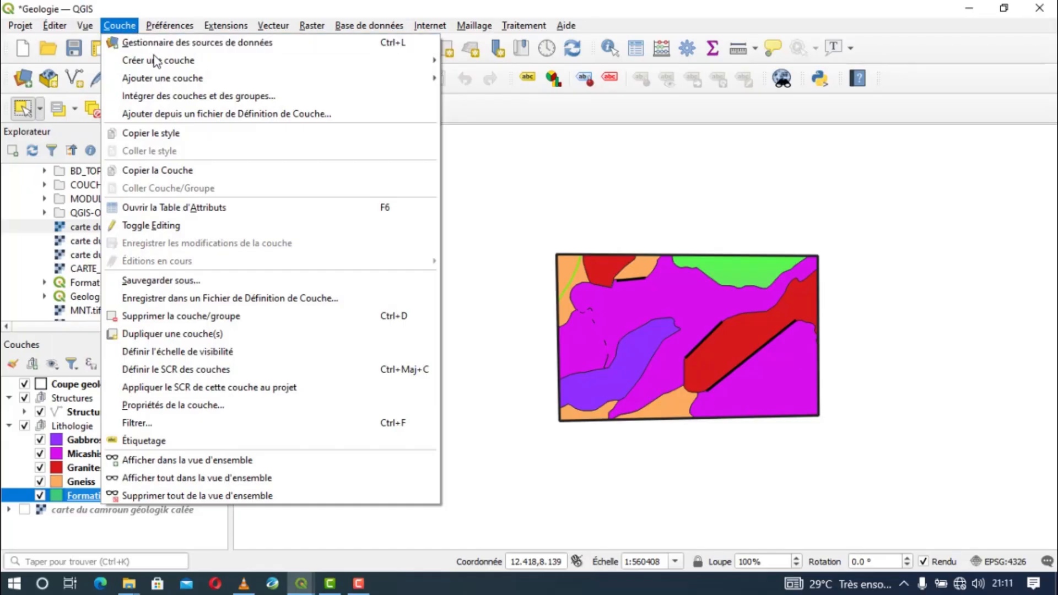
{"action": "mouse_move", "coordinate": [170, 84]}
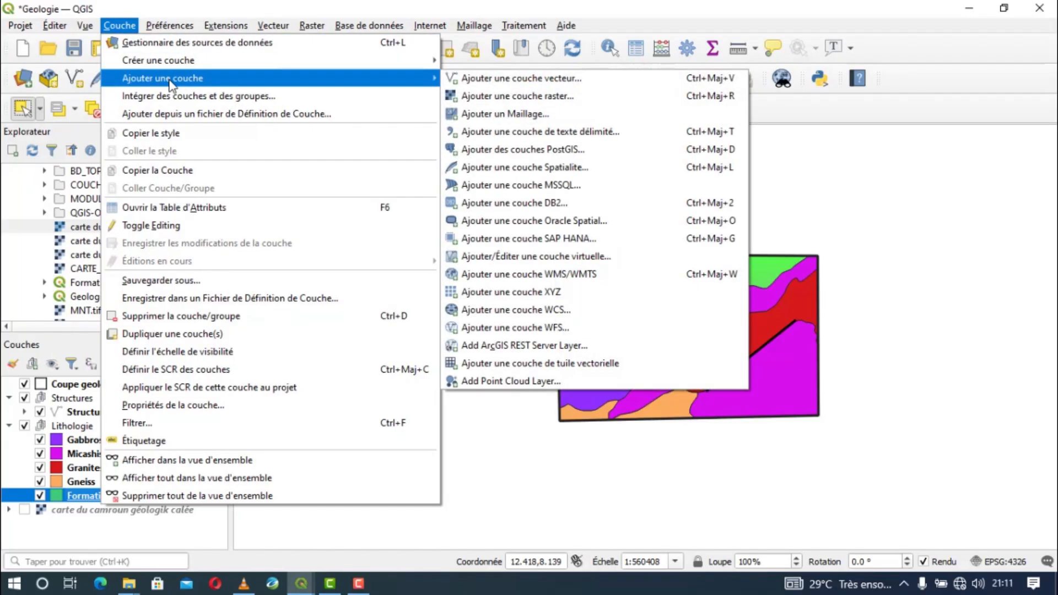
{"action": "left_click", "coordinate": [504, 80]}
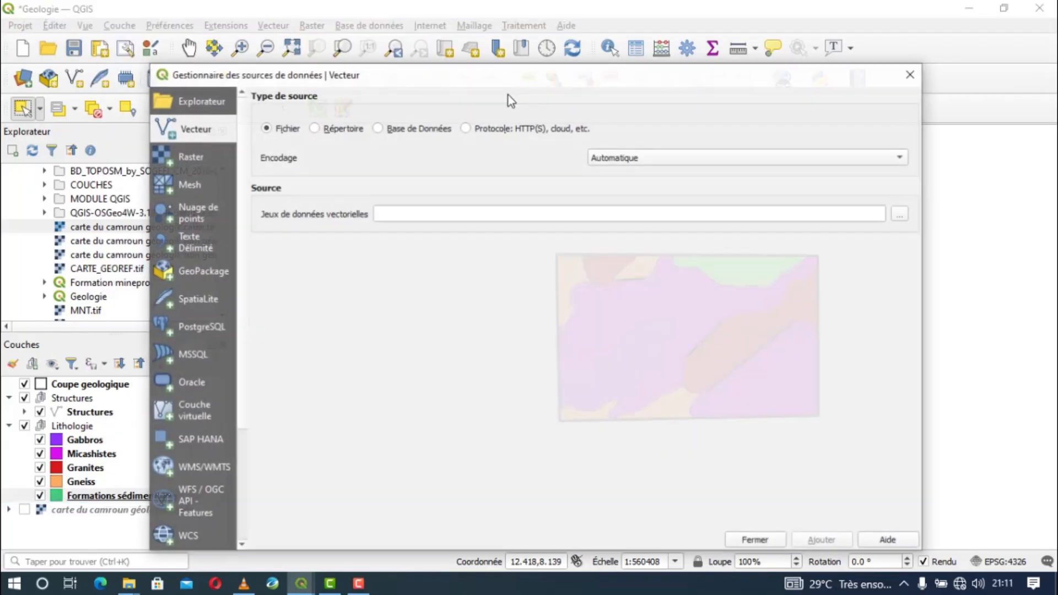
{"action": "left_click", "coordinate": [901, 213]}
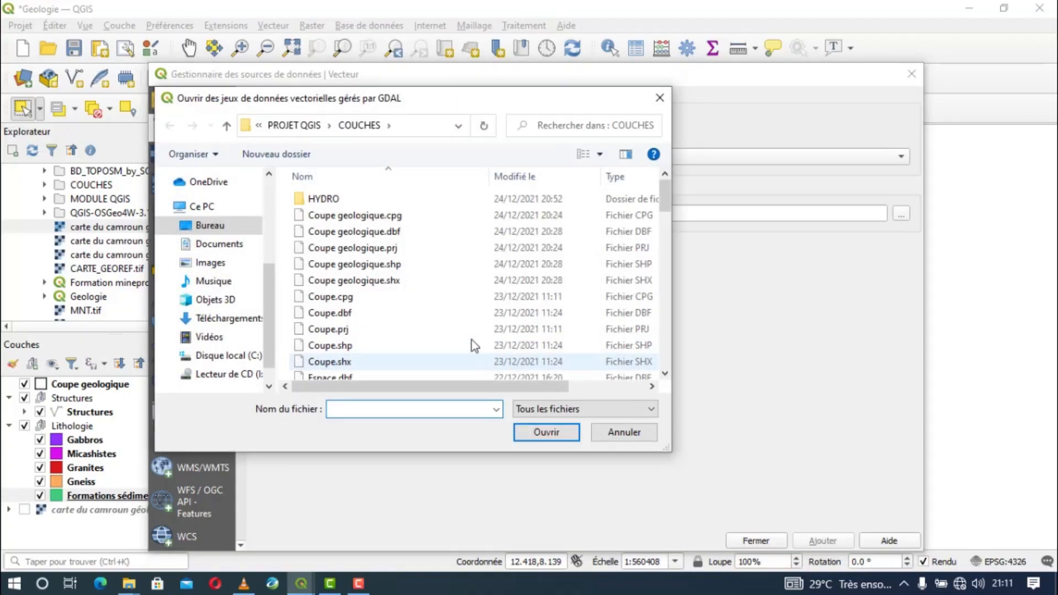
{"action": "scroll", "coordinate": [473, 341], "scroll_direction": "down", "scroll_amount": 1}
{"action": "scroll", "coordinate": [463, 326], "scroll_direction": "down", "scroll_amount": 7}
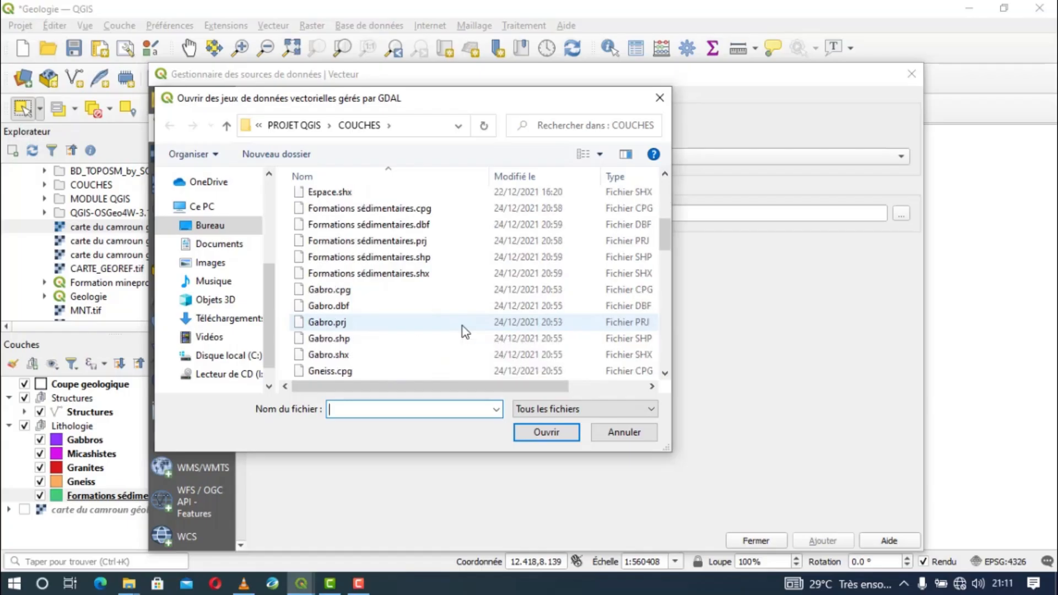
{"action": "scroll", "coordinate": [462, 326], "scroll_direction": "down", "scroll_amount": 5}
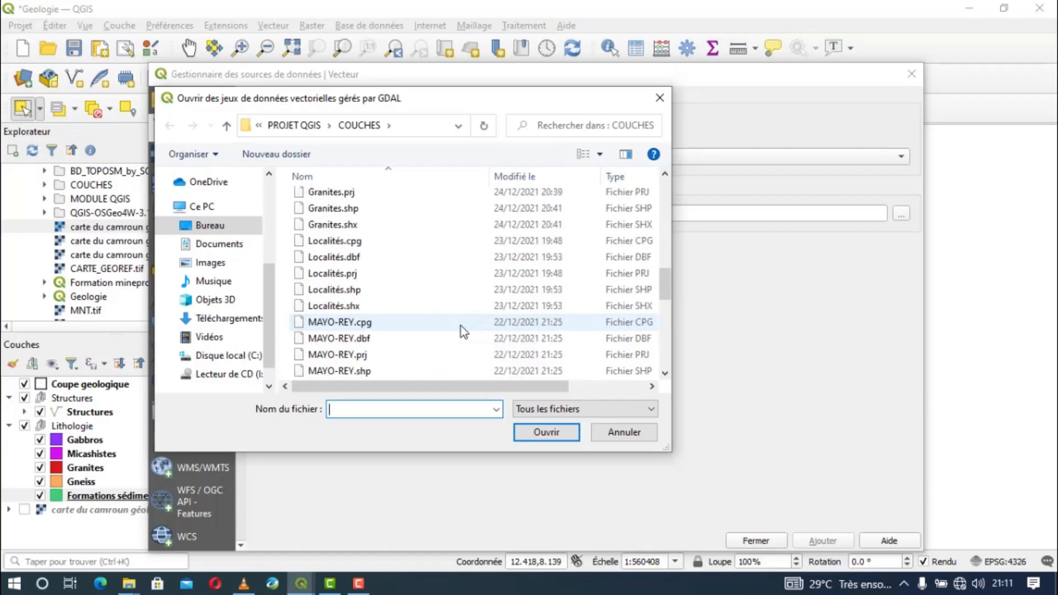
{"action": "scroll", "coordinate": [349, 361], "scroll_direction": "down", "scroll_amount": 6}
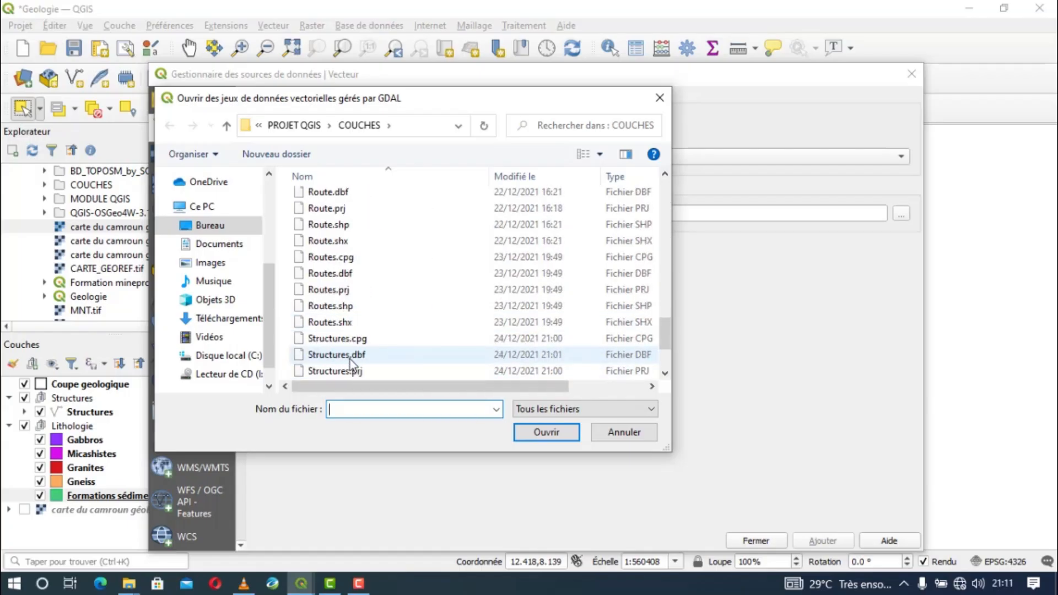
{"action": "left_click", "coordinate": [361, 258]}
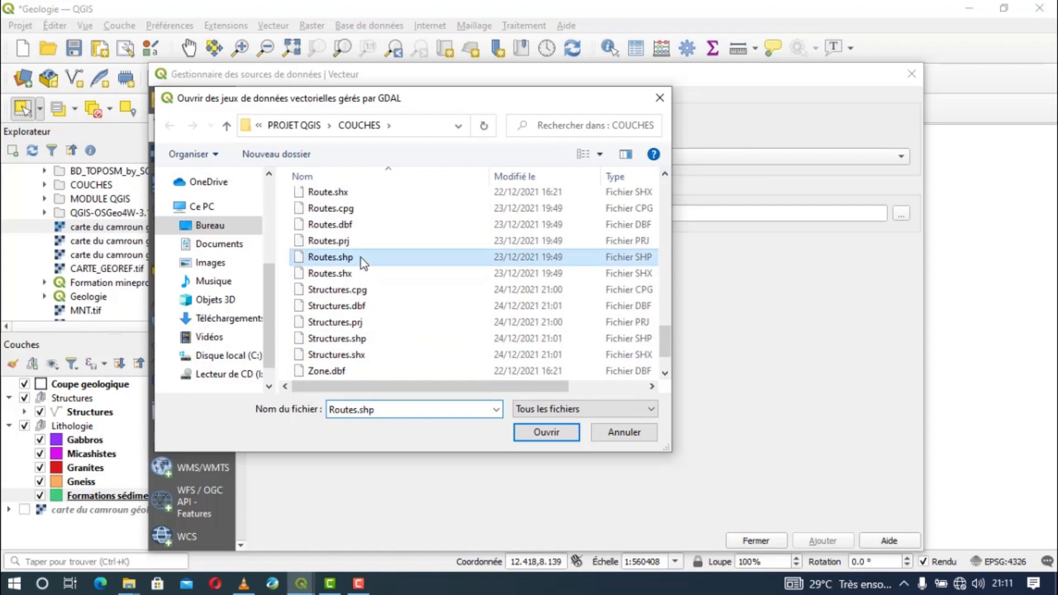
{"action": "left_click_drag", "start_coordinate": [661, 341], "coordinate": [662, 193]}
{"action": "left_click", "coordinate": [388, 270], "text": "ctrl"}
{"action": "left_click", "coordinate": [546, 432]}
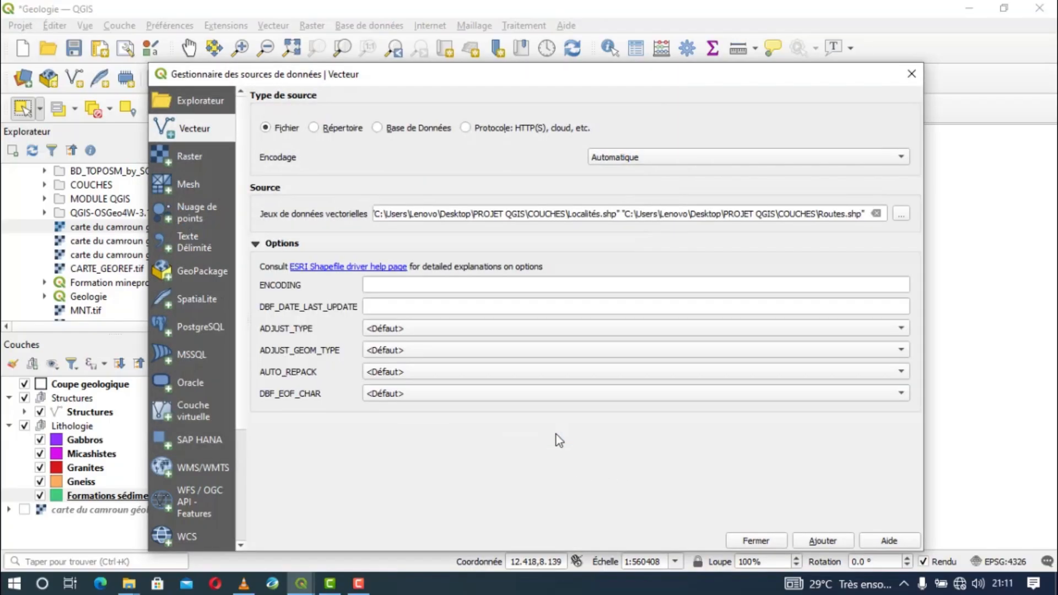
{"action": "left_click", "coordinate": [820, 541]}
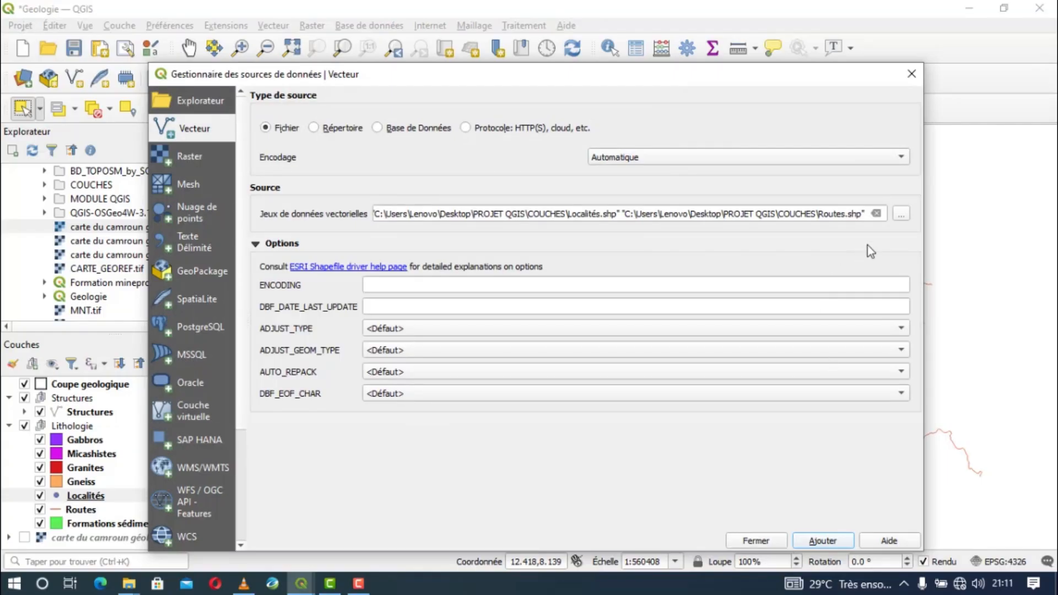
Step: Look through the COUCHES, HYDRO and PROJET QGIS folders for further vector data, and close the data source manager
{"action": "left_click", "coordinate": [900, 215]}
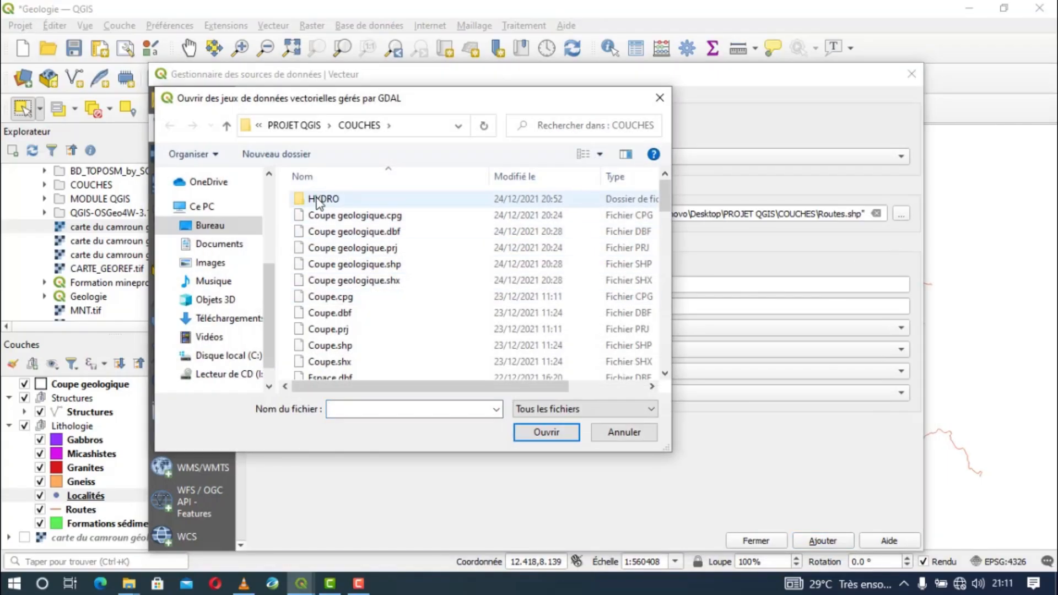
{"action": "double_click", "coordinate": [316, 199]}
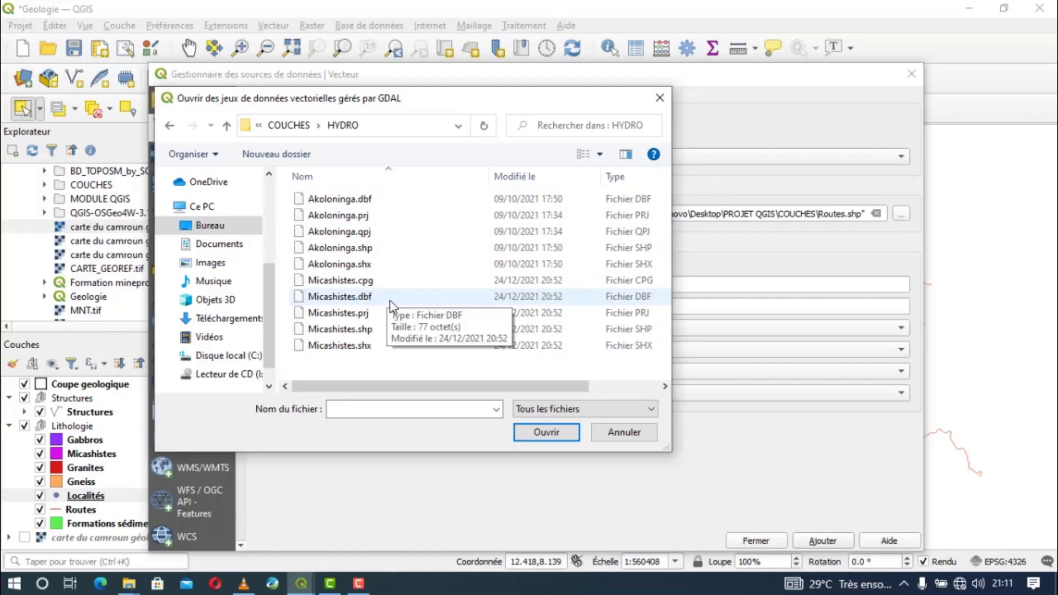
{"action": "key", "text": "BackSpace"}
{"action": "key", "text": "BackSpace"}
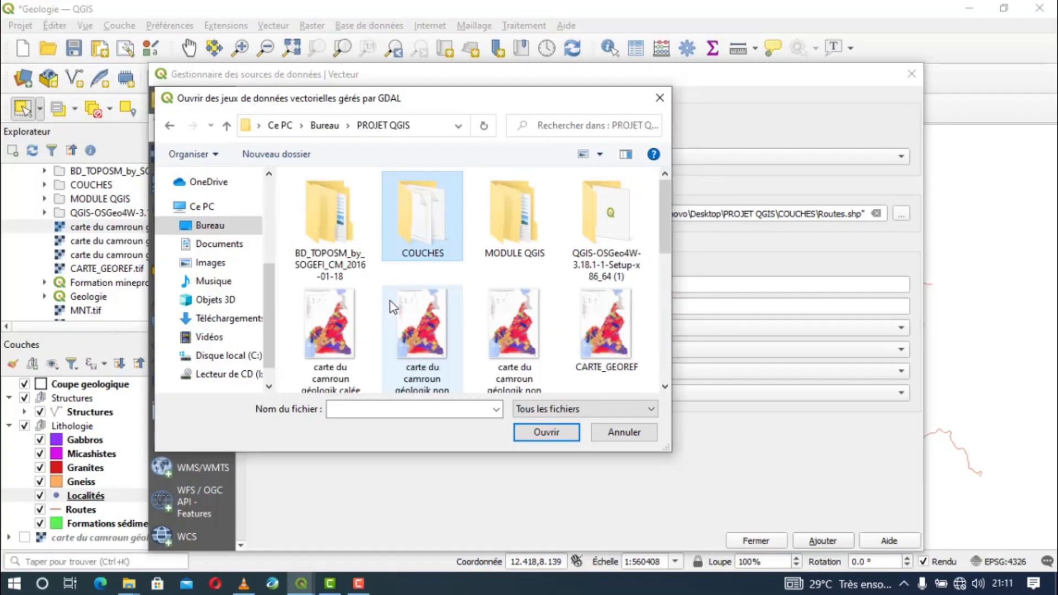
{"action": "scroll", "coordinate": [438, 233], "scroll_direction": "down", "scroll_amount": 3}
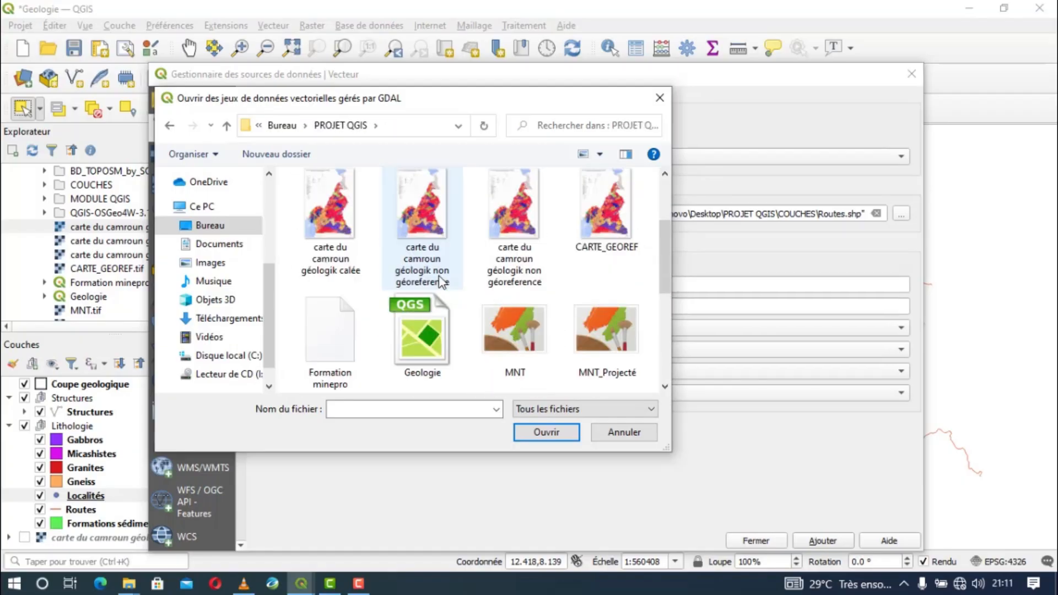
{"action": "scroll", "coordinate": [439, 265], "scroll_direction": "up", "scroll_amount": 3}
{"action": "scroll", "coordinate": [439, 273], "scroll_direction": "down", "scroll_amount": 5}
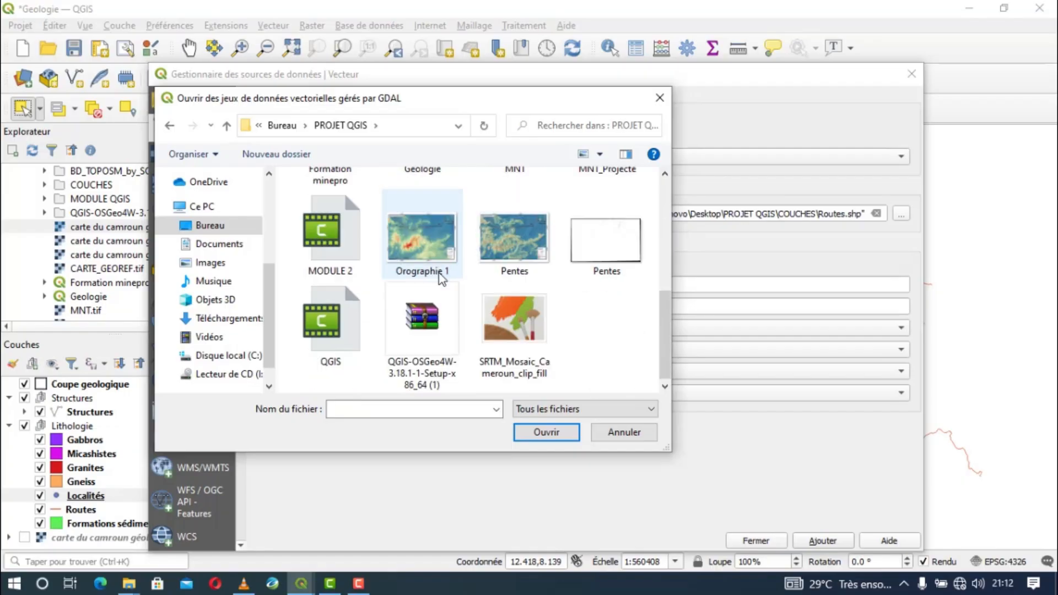
{"action": "scroll", "coordinate": [435, 264], "scroll_direction": "up", "scroll_amount": 5}
{"action": "double_click", "coordinate": [429, 249]}
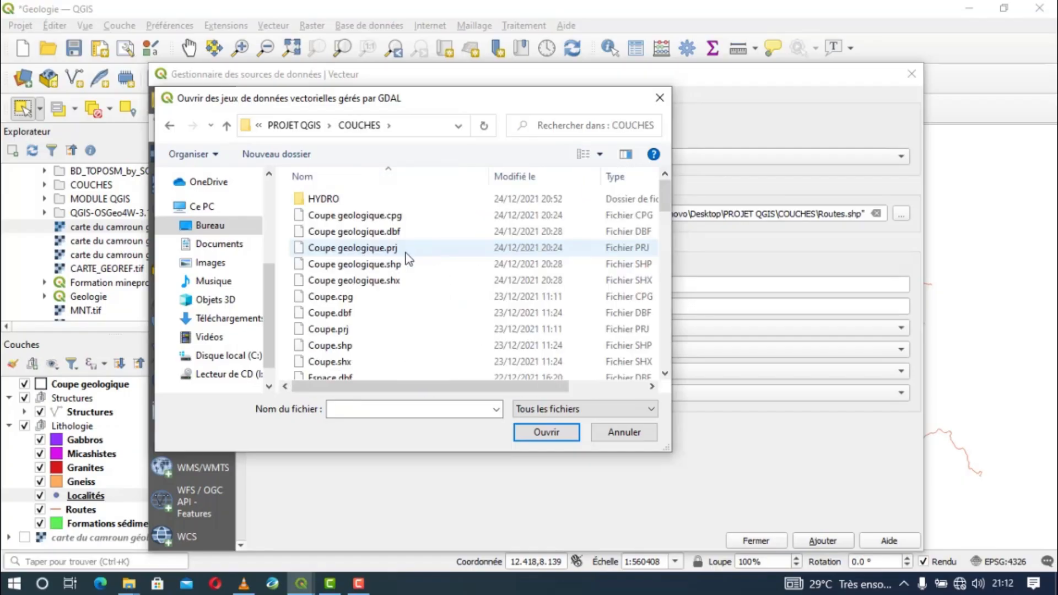
{"action": "scroll", "coordinate": [375, 269], "scroll_direction": "down", "scroll_amount": 3}
{"action": "scroll", "coordinate": [375, 270], "scroll_direction": "down", "scroll_amount": 5}
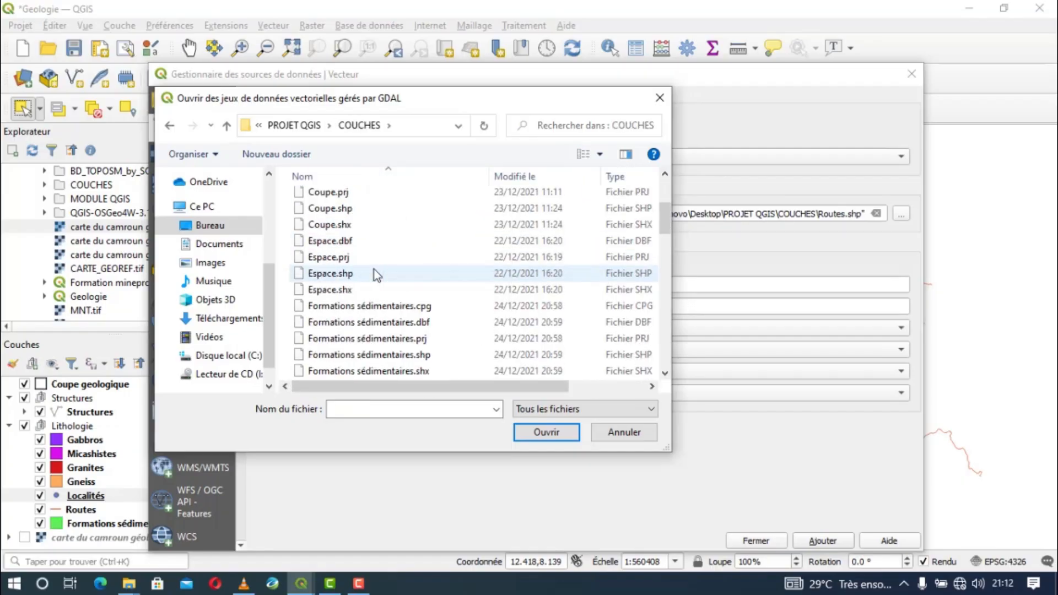
{"action": "scroll", "coordinate": [375, 270], "scroll_direction": "down", "scroll_amount": 4}
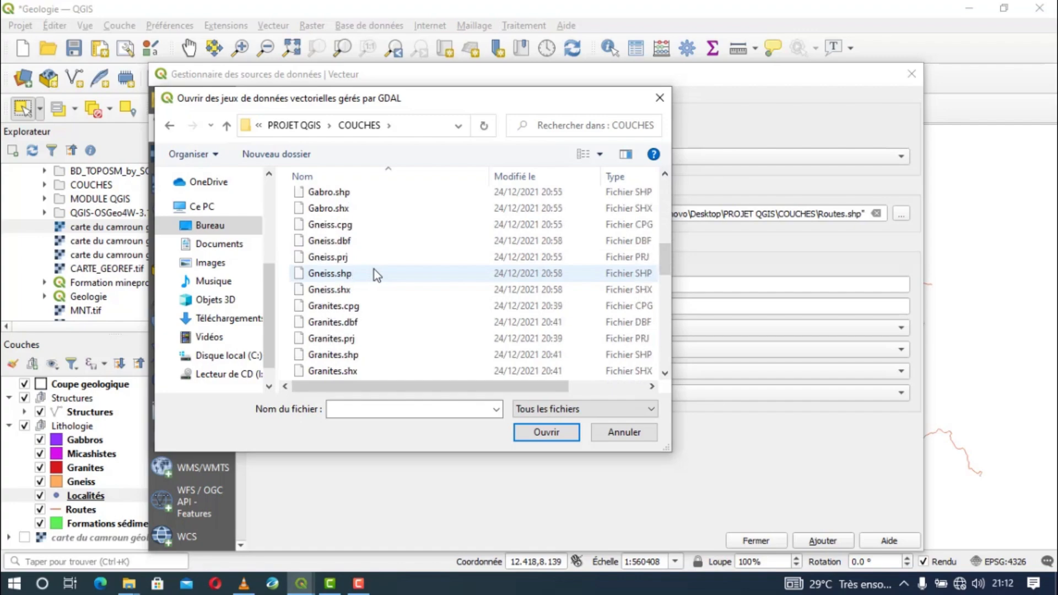
{"action": "scroll", "coordinate": [374, 270], "scroll_direction": "down", "scroll_amount": 8}
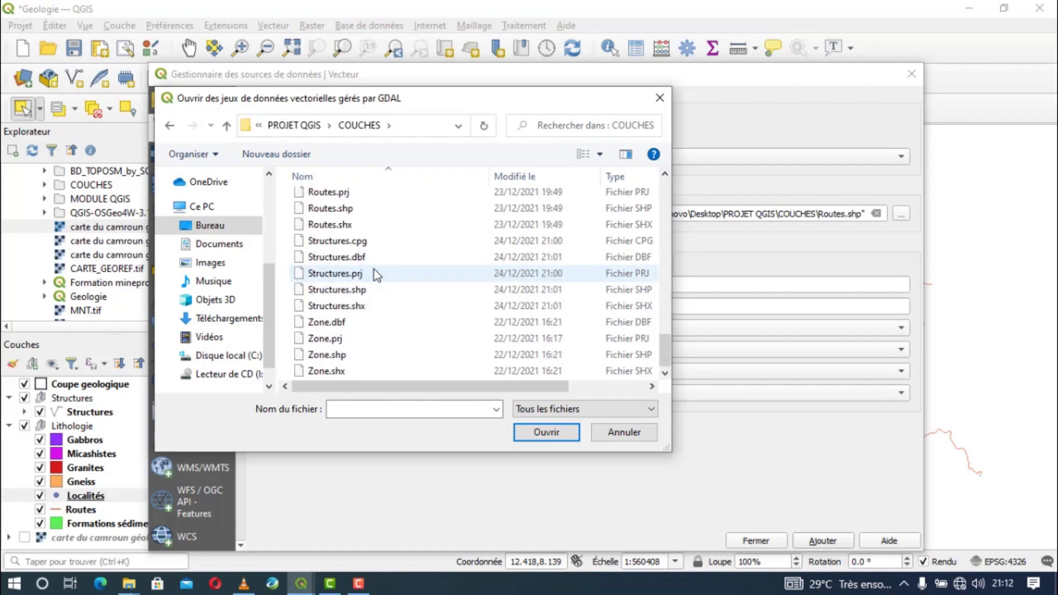
{"action": "scroll", "coordinate": [375, 269], "scroll_direction": "up", "scroll_amount": 15}
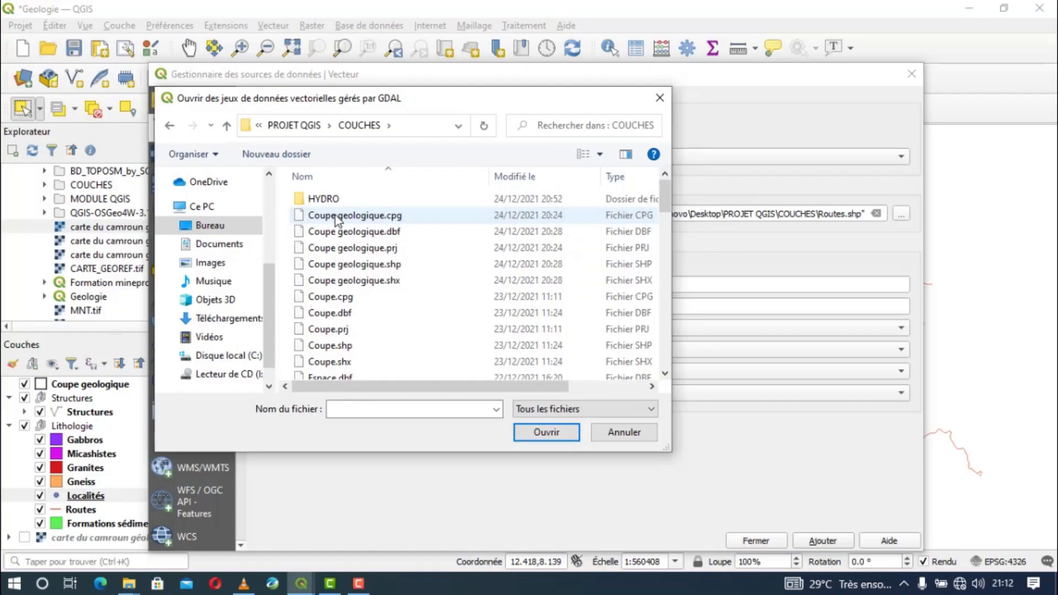
{"action": "double_click", "coordinate": [333, 202]}
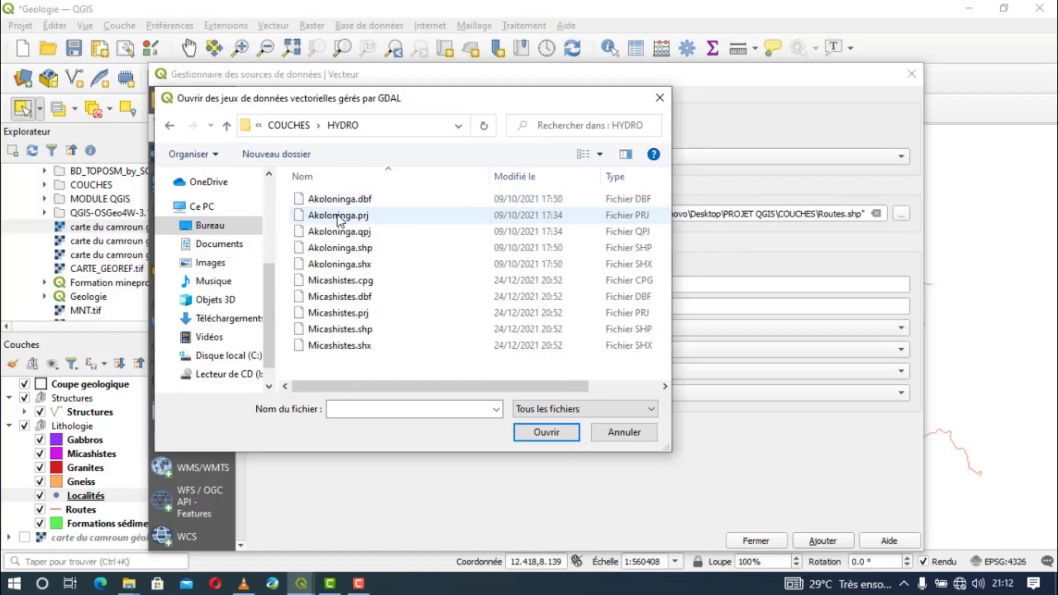
{"action": "key", "text": "BackSpace"}
{"action": "key", "text": "BackSpace"}
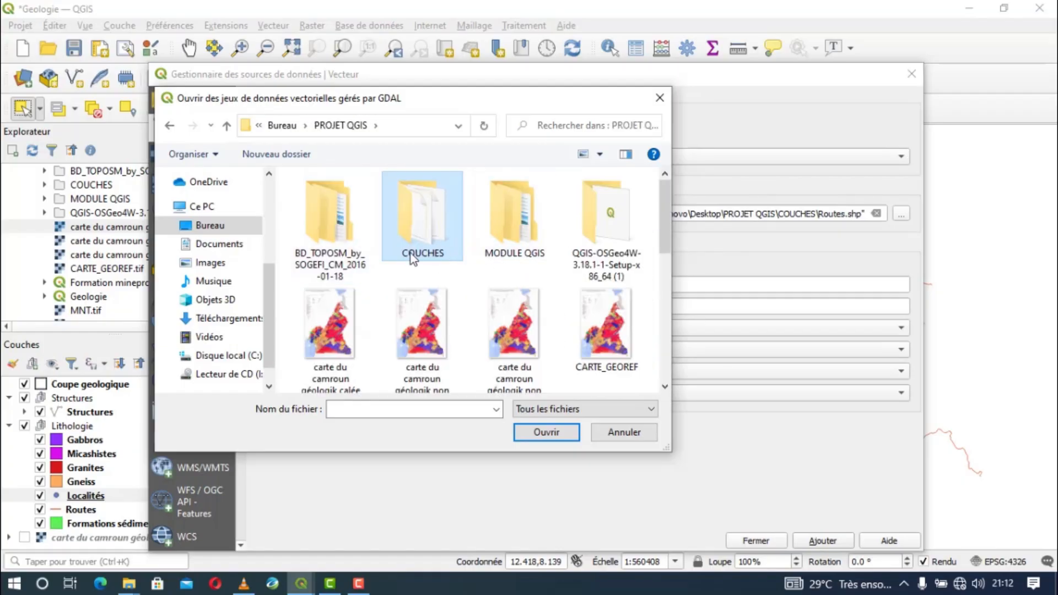
{"action": "scroll", "coordinate": [408, 261], "scroll_direction": "down", "scroll_amount": 3}
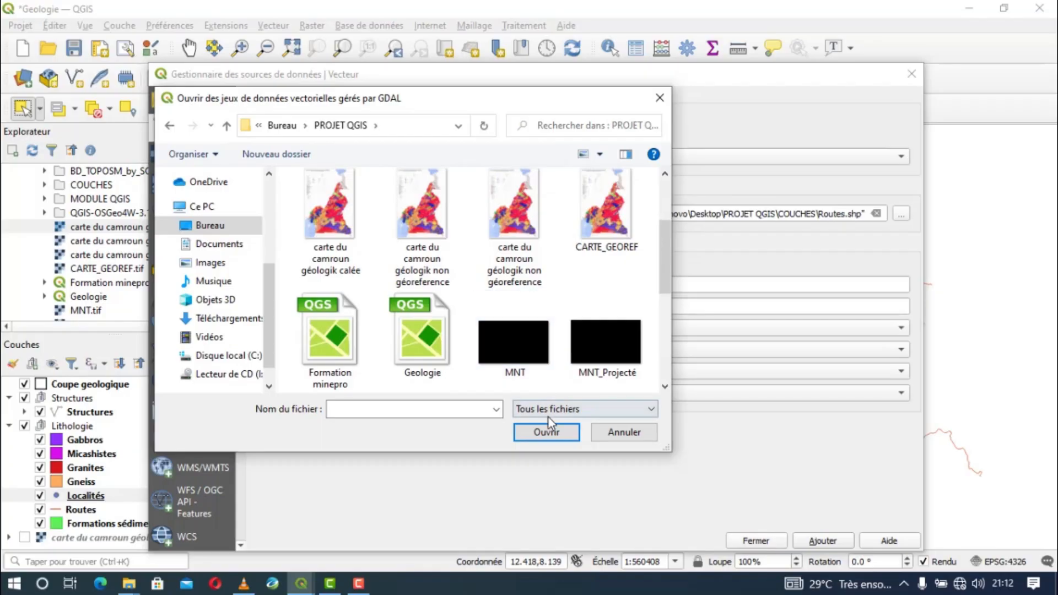
{"action": "left_click", "coordinate": [620, 432]}
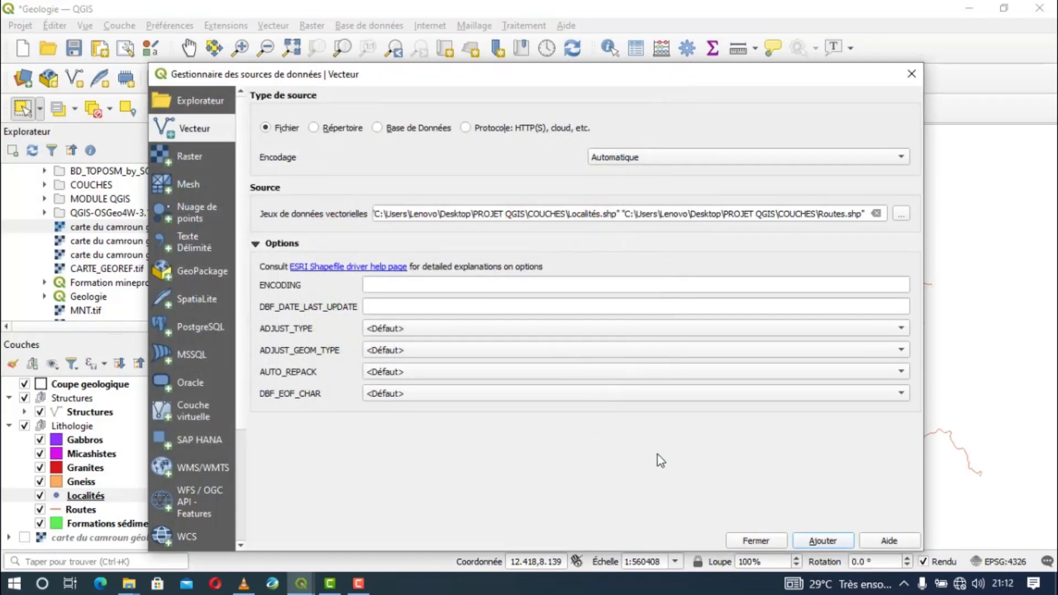
{"action": "left_click", "coordinate": [755, 540]}
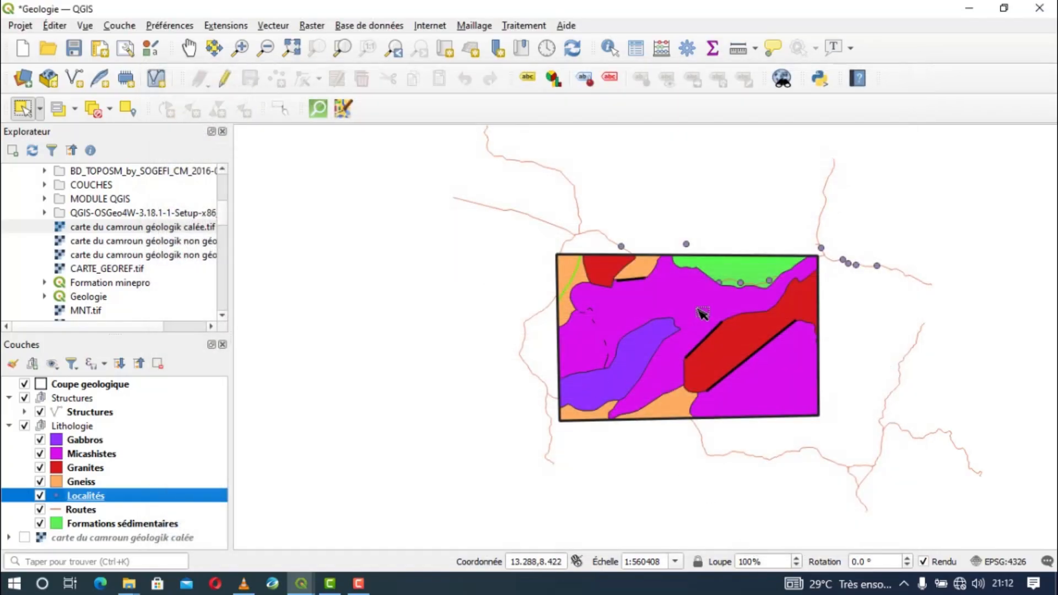
Step: Move the Routes layer to the top of the Structures group and the Localités layer directly above that group
{"action": "scroll", "coordinate": [700, 309], "scroll_direction": "up", "scroll_amount": 1}
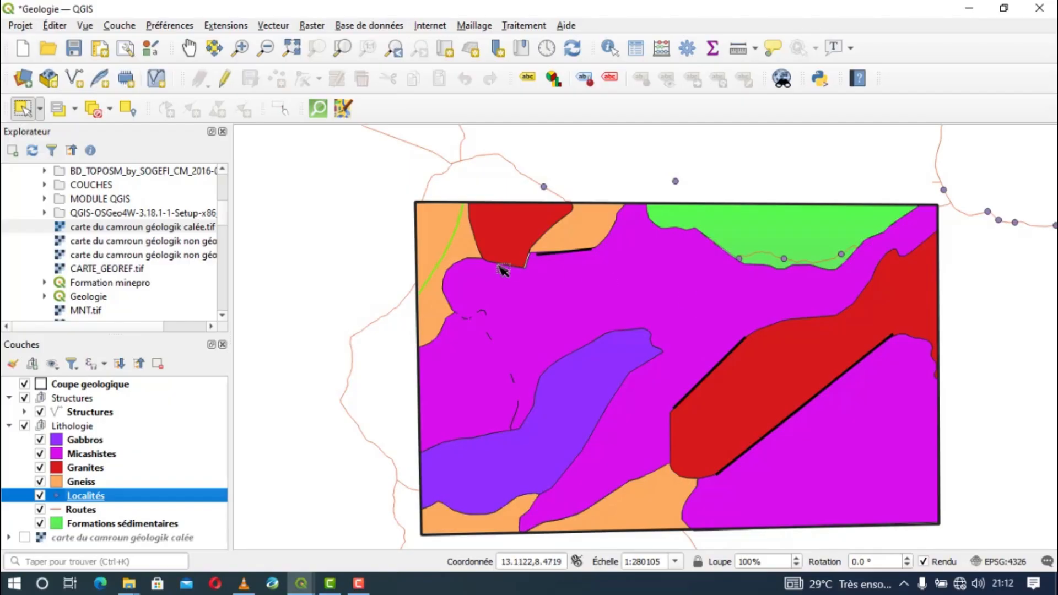
{"action": "left_click_drag", "start_coordinate": [73, 512], "coordinate": [80, 399]}
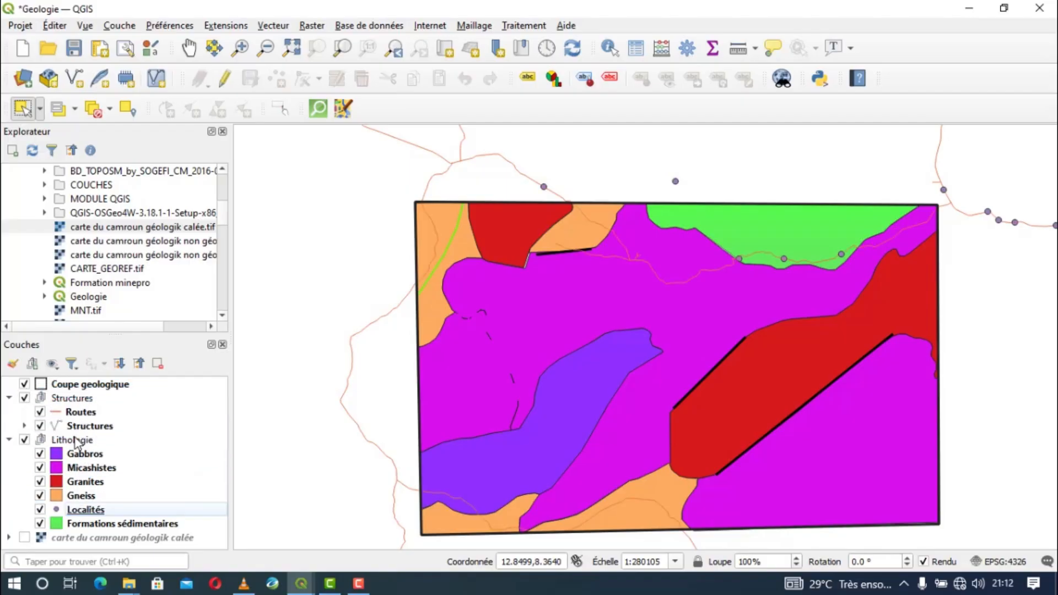
{"action": "left_click_drag", "start_coordinate": [80, 526], "coordinate": [78, 395]}
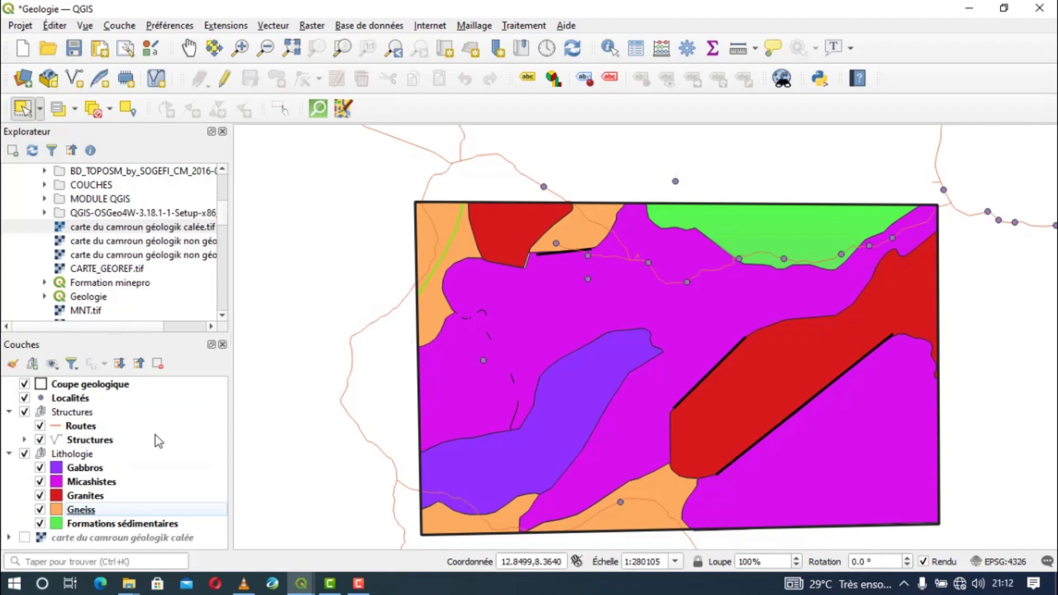
Step: Apply the dot black symbol to the Localités layer with a size of 2.6 mm
{"action": "left_click", "coordinate": [43, 402]}
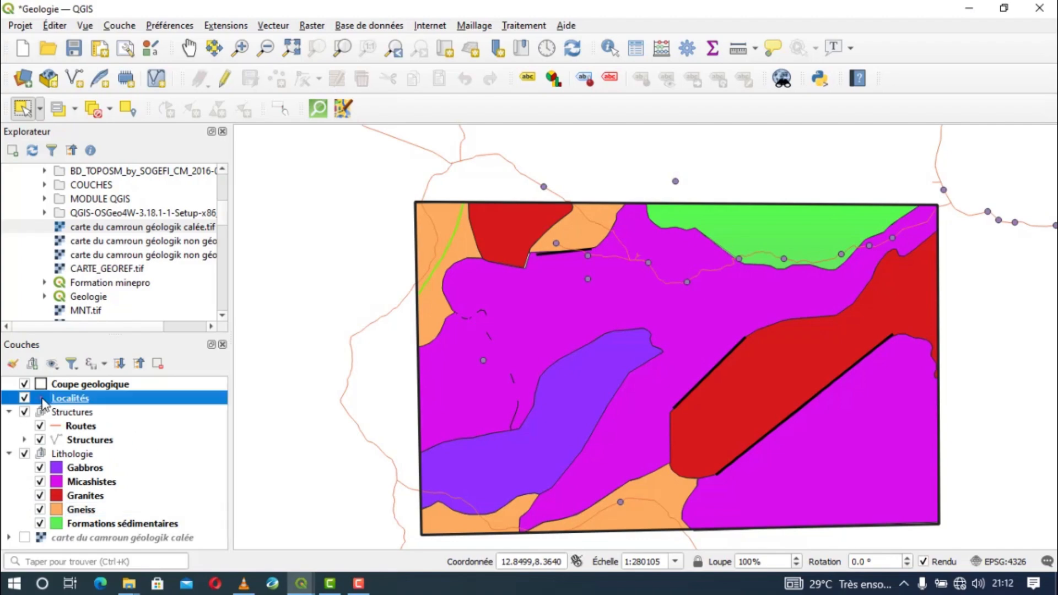
{"action": "double_click", "coordinate": [43, 401]}
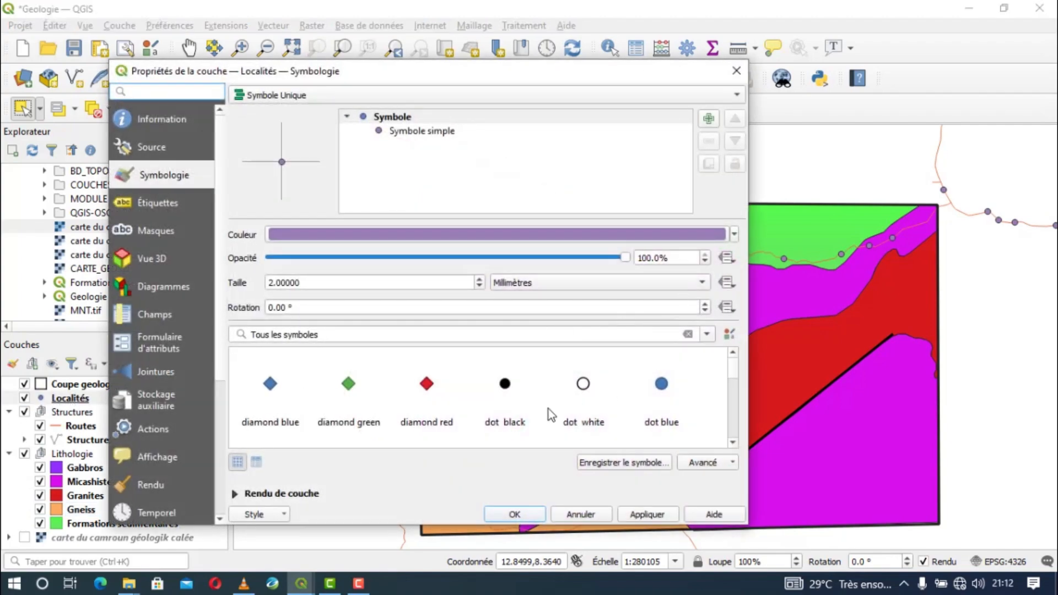
{"action": "left_click", "coordinate": [505, 389]}
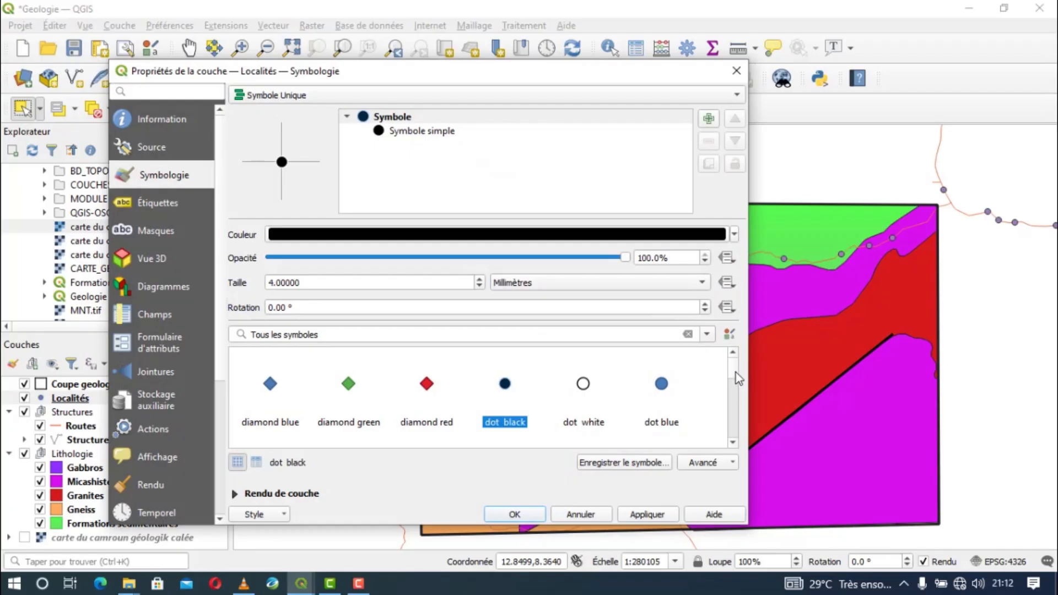
{"action": "scroll", "coordinate": [736, 424], "scroll_direction": "down", "scroll_amount": 5}
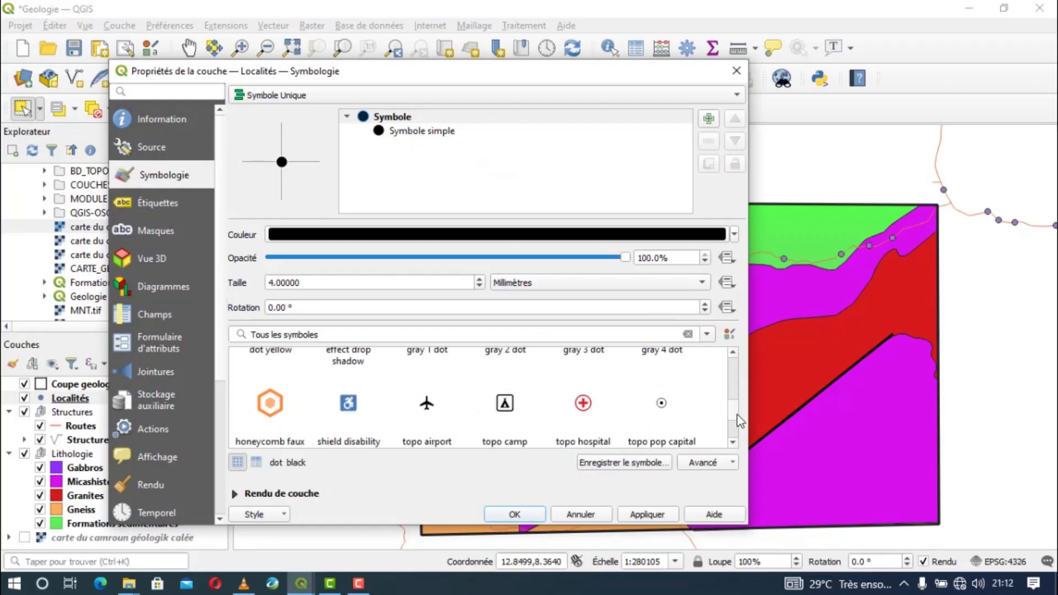
{"action": "left_click", "coordinate": [648, 516]}
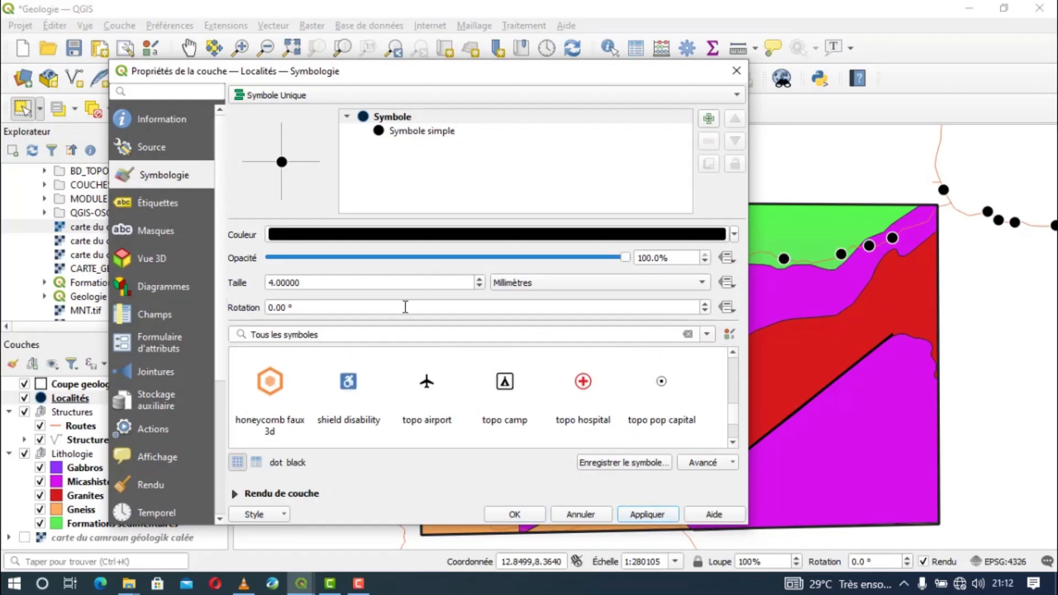
{"action": "left_click", "coordinate": [479, 286]}
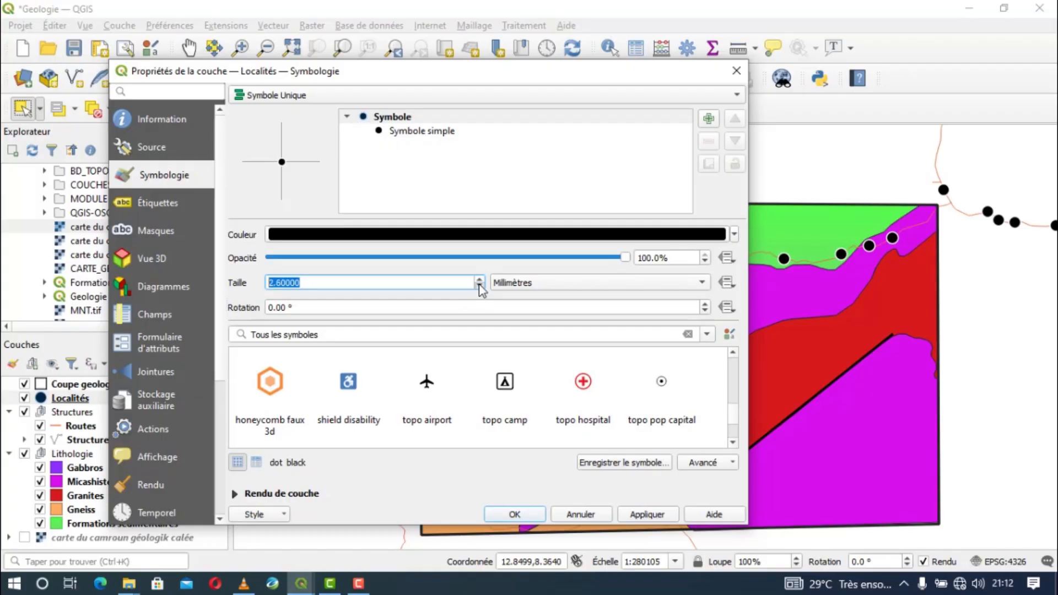
{"action": "left_click", "coordinate": [646, 514]}
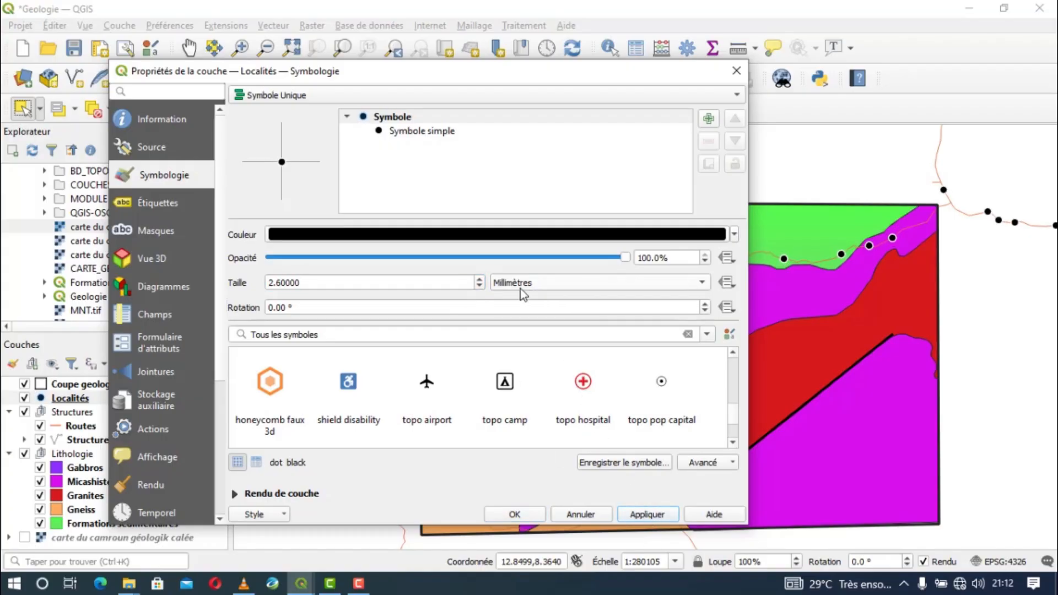
Step: Reduce the Localités point symbol size to 1.8 mm and apply the change
{"action": "left_click", "coordinate": [479, 285]}
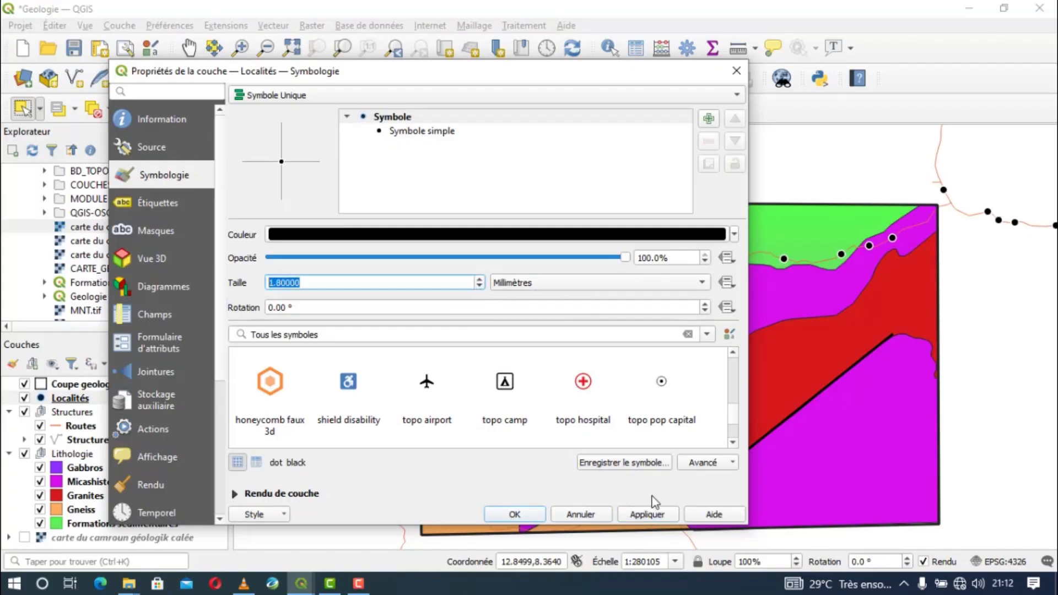
{"action": "left_click", "coordinate": [647, 514]}
{"action": "left_click", "coordinate": [515, 514]}
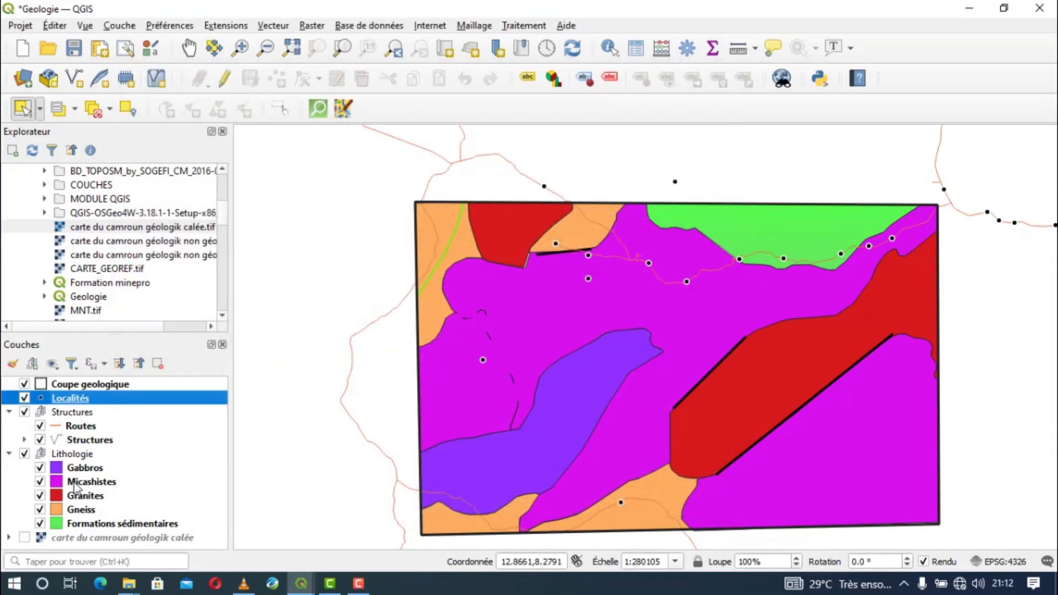
Step: Move the Routes layer out of the Structures group, directly above it, and apply the topo road symbol to it
{"action": "mouse_move", "coordinate": [60, 430]}
{"action": "left_mouse_down"}
{"action": "mouse_move", "coordinate": [62, 409]}
{"action": "mouse_move", "coordinate": [43, 419]}
{"action": "left_mouse_up"}
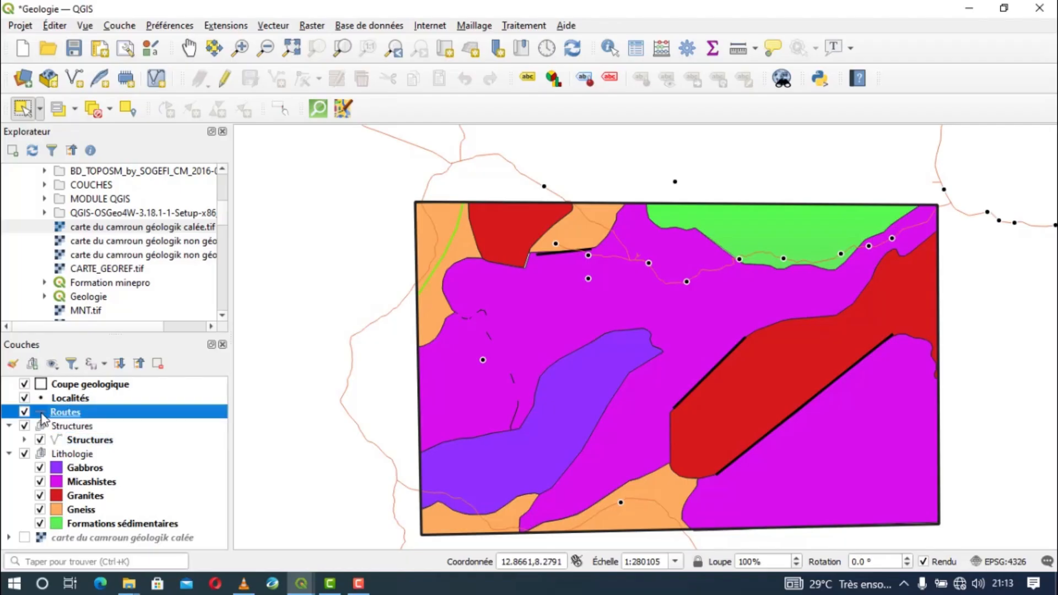
{"action": "double_click", "coordinate": [160, 417]}
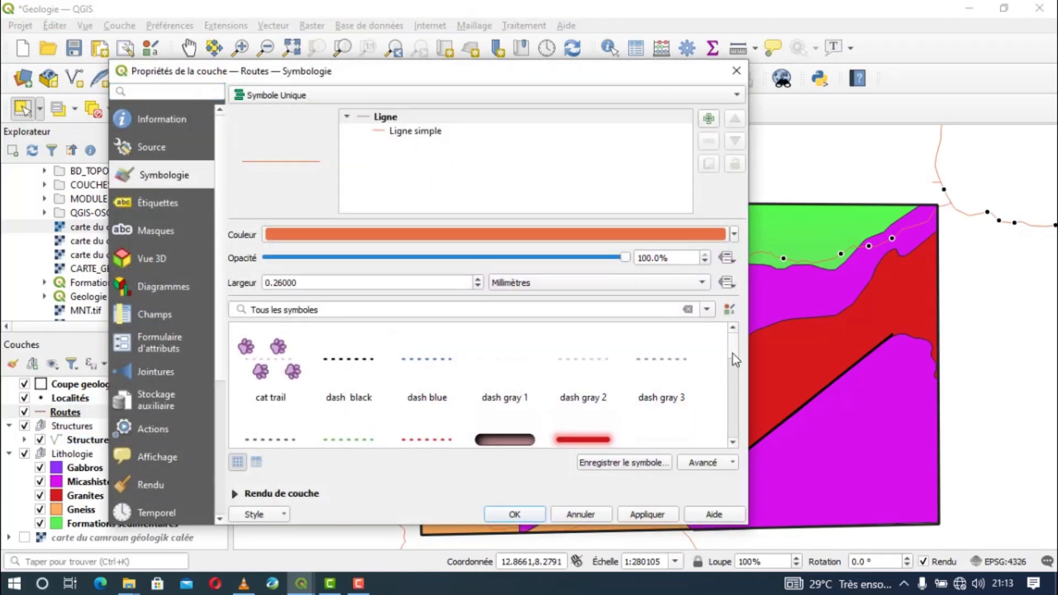
{"action": "left_click_drag", "start_coordinate": [732, 353], "coordinate": [737, 429]}
{"action": "left_click", "coordinate": [362, 432]}
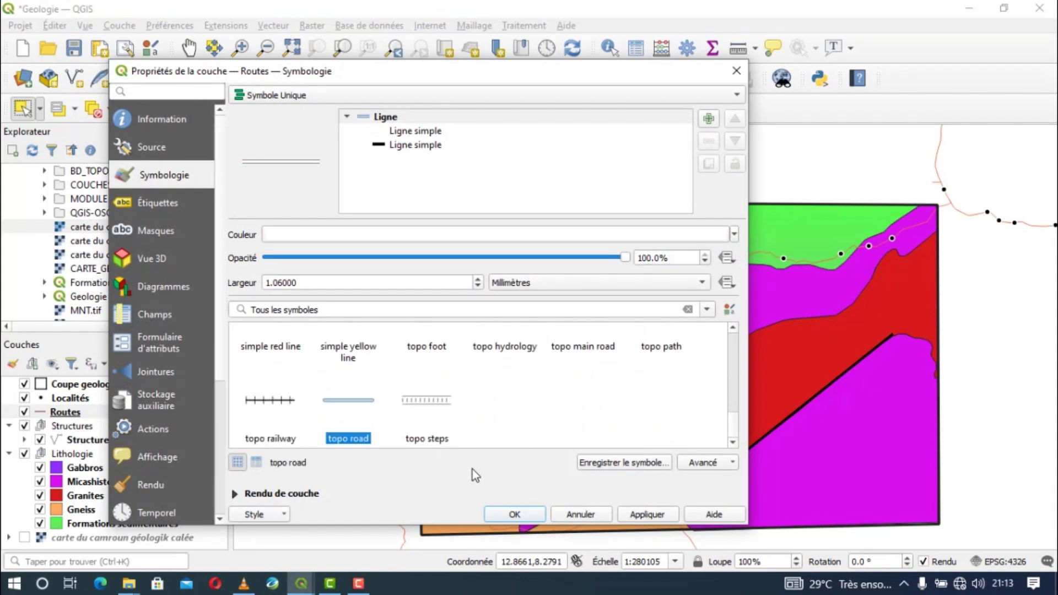
{"action": "left_click", "coordinate": [647, 515]}
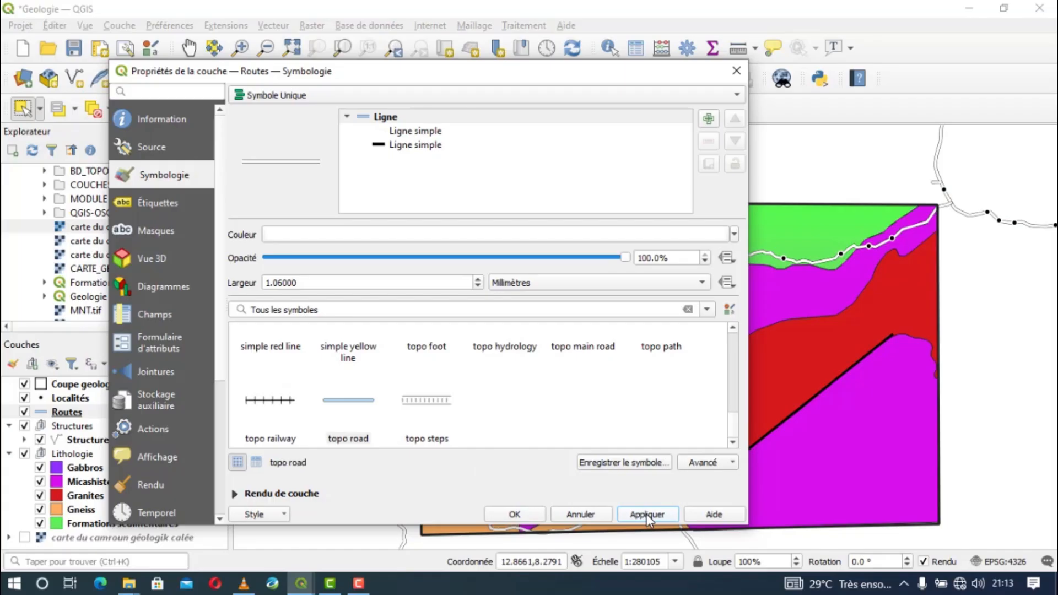
Step: Make the colour of the Routes symbol's white simple line partly transparent
{"action": "left_click", "coordinate": [414, 131]}
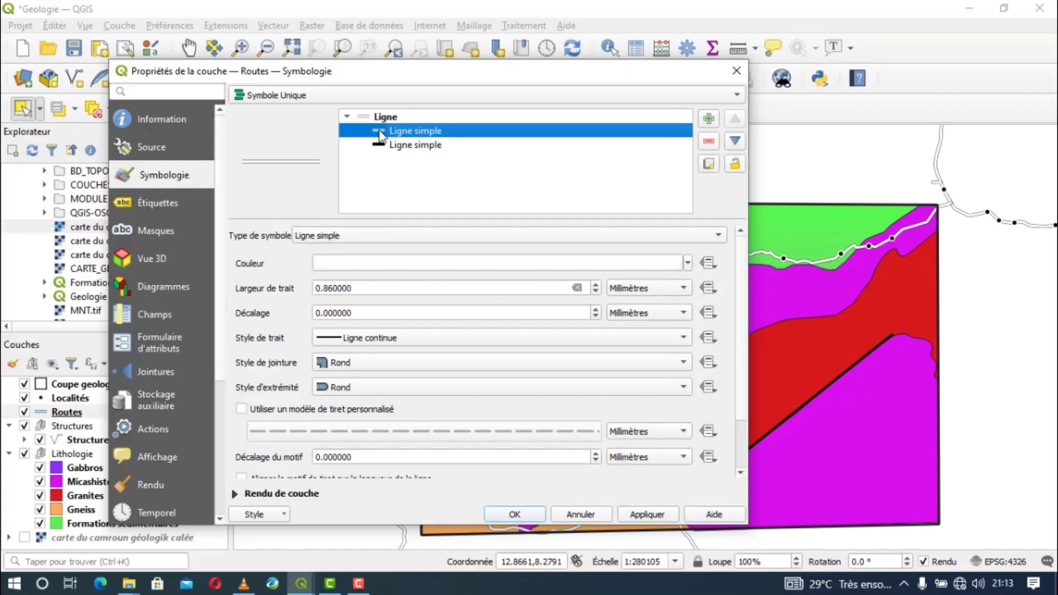
{"action": "left_click", "coordinate": [688, 262]}
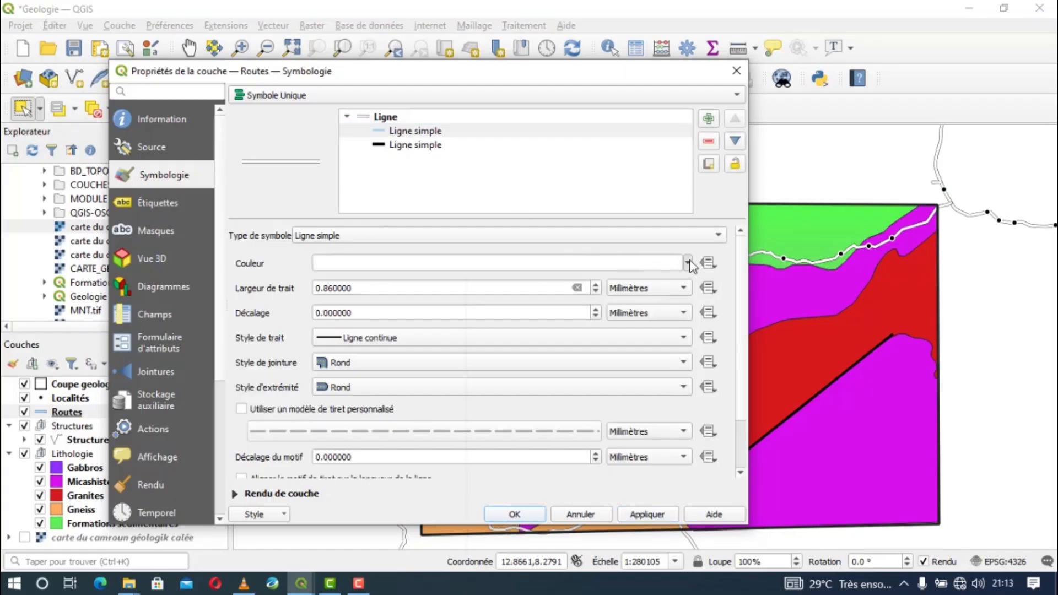
{"action": "mouse_move", "coordinate": [406, 435]}
{"action": "left_mouse_down"}
{"action": "mouse_move", "coordinate": [326, 438]}
{"action": "mouse_move", "coordinate": [456, 442]}
{"action": "mouse_move", "coordinate": [412, 441]}
{"action": "left_mouse_up"}
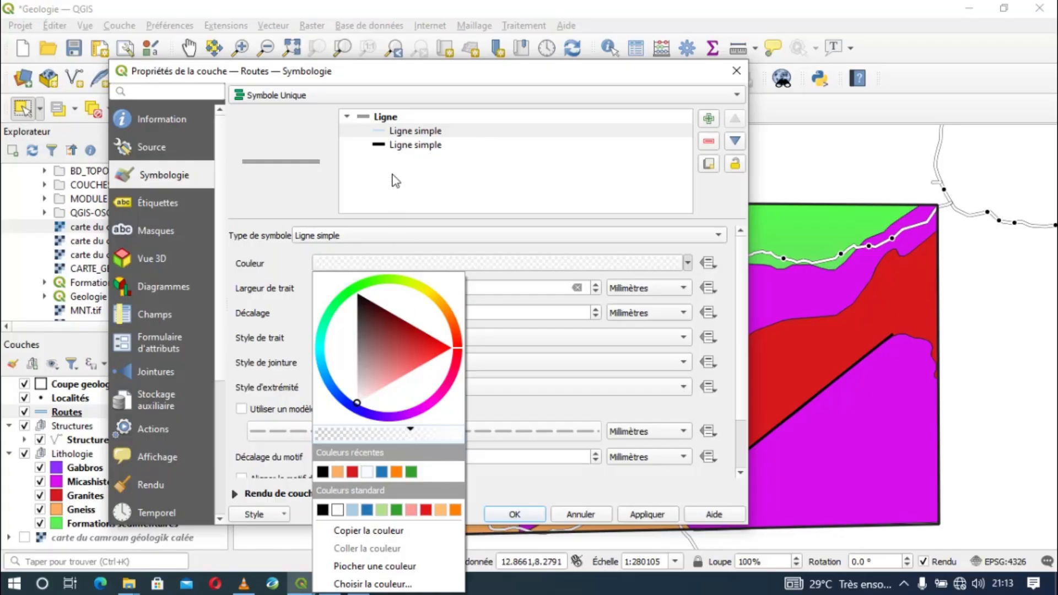
Step: Set the stroke width of the Routes symbol's black simple line to 0.66 mm and confirm the layer style
{"action": "left_click", "coordinate": [403, 151]}
{"action": "left_click", "coordinate": [405, 145]}
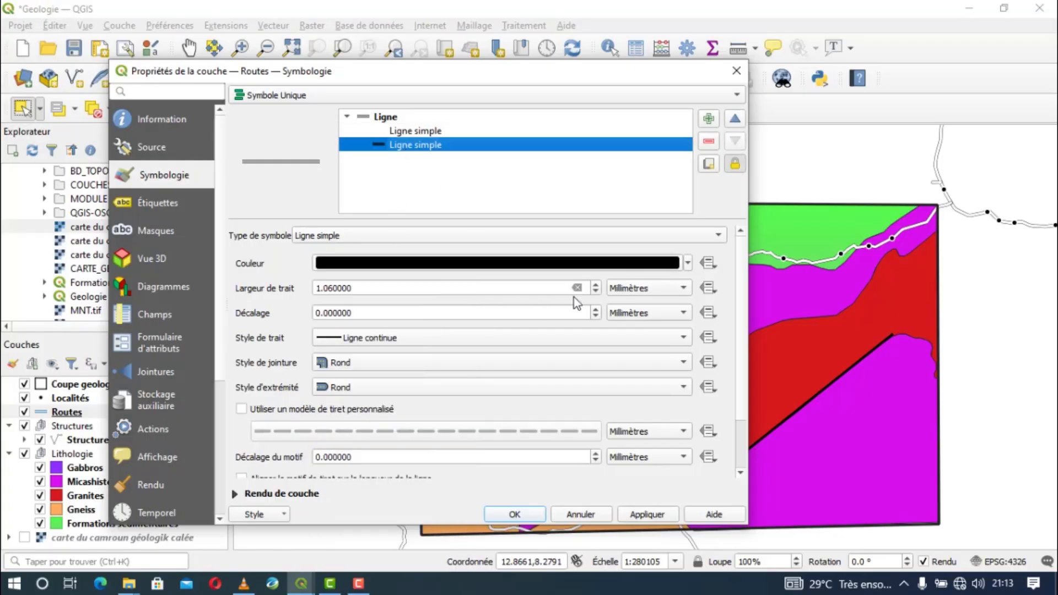
{"action": "left_click", "coordinate": [595, 292]}
{"action": "left_click", "coordinate": [595, 291]}
{"action": "left_click", "coordinate": [594, 291]}
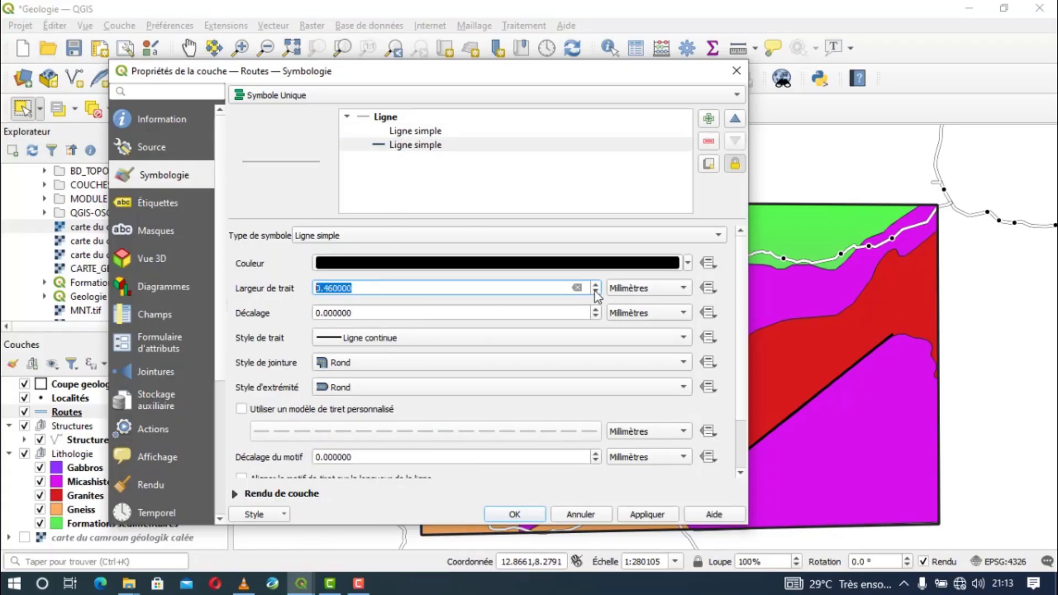
{"action": "left_click", "coordinate": [596, 286]}
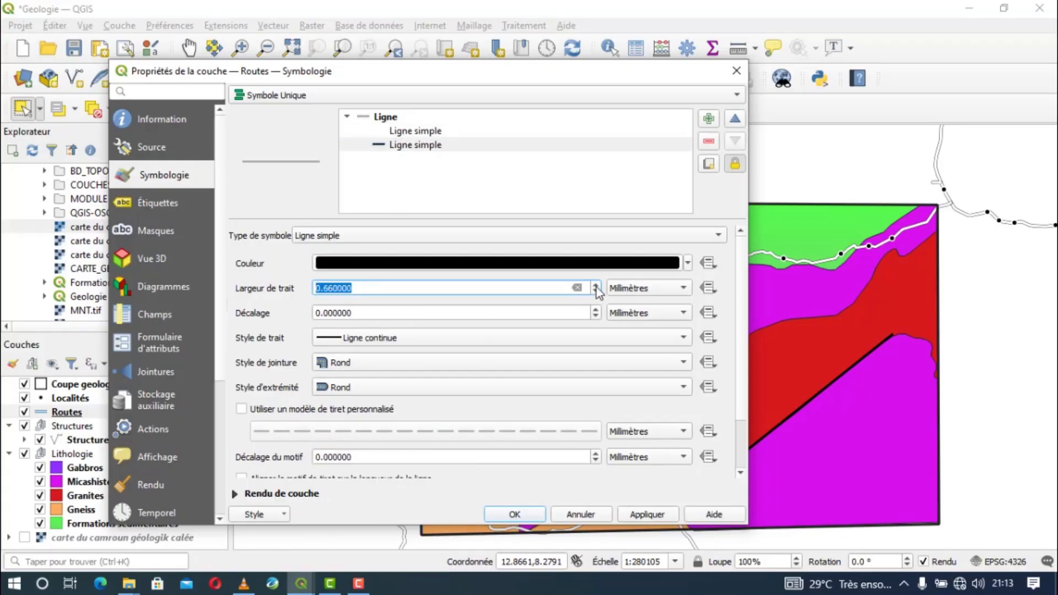
{"action": "left_click", "coordinate": [660, 518]}
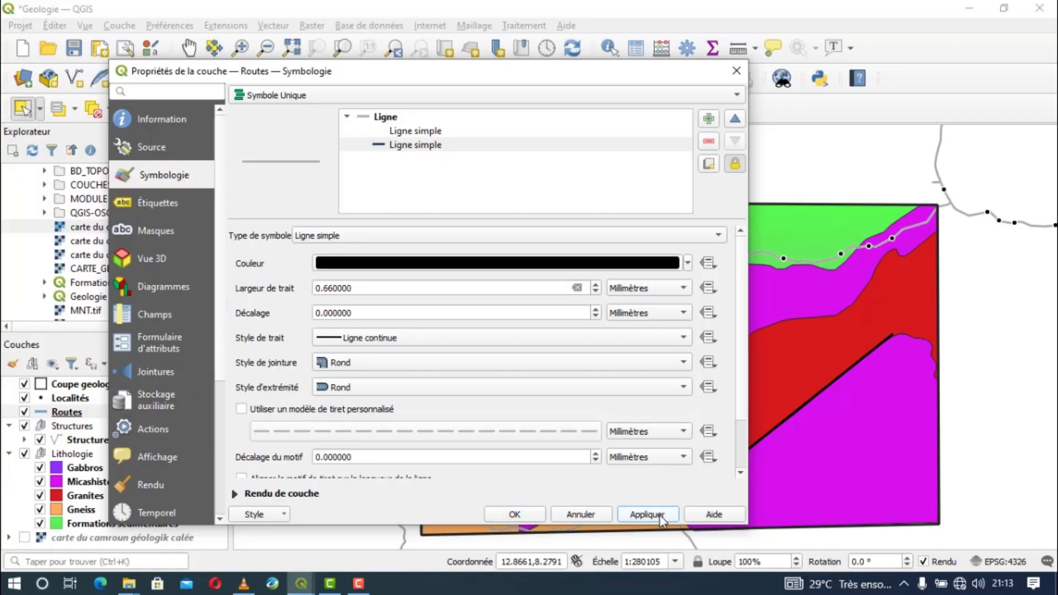
{"action": "left_click", "coordinate": [490, 518]}
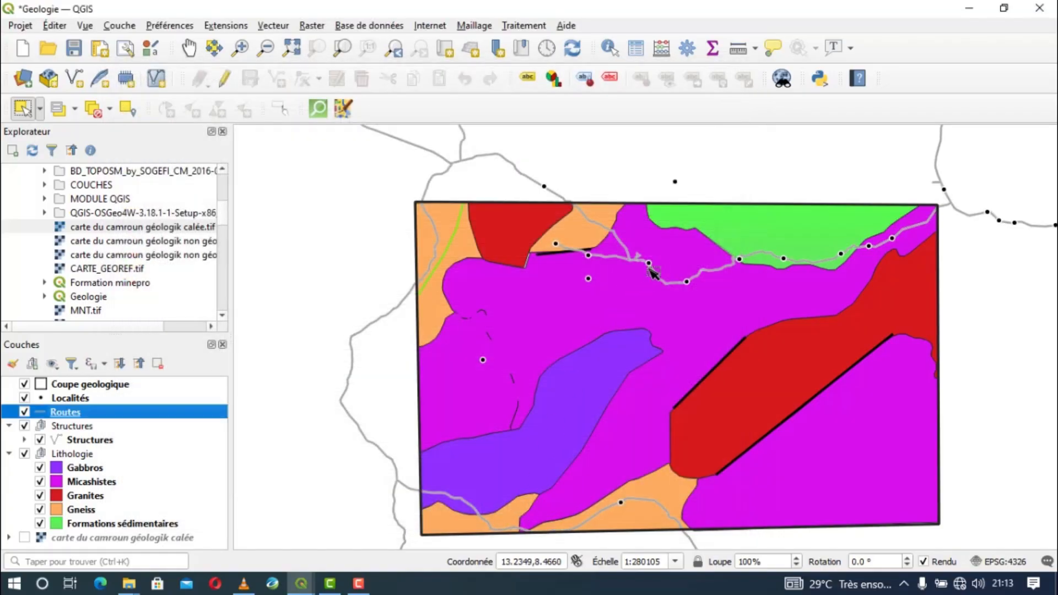
Step: Inspect the restyled roads up close around their junctions on the map, and return to the overall view
{"action": "scroll", "coordinate": [657, 270], "scroll_direction": "up", "scroll_amount": 1}
{"action": "scroll", "coordinate": [656, 269], "scroll_direction": "up", "scroll_amount": 3}
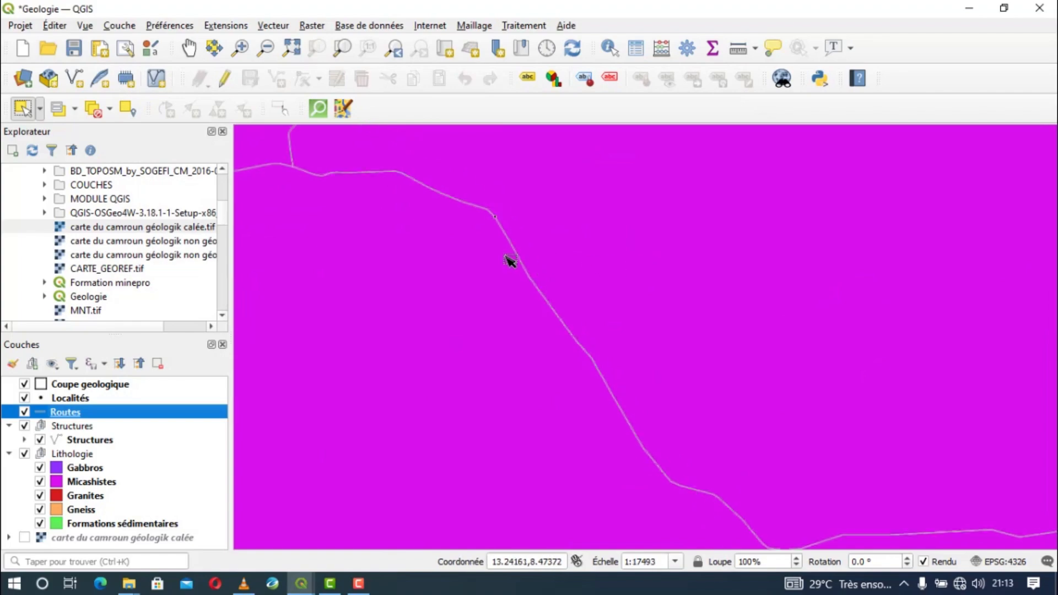
{"action": "scroll", "coordinate": [510, 261], "scroll_direction": "up", "scroll_amount": 2}
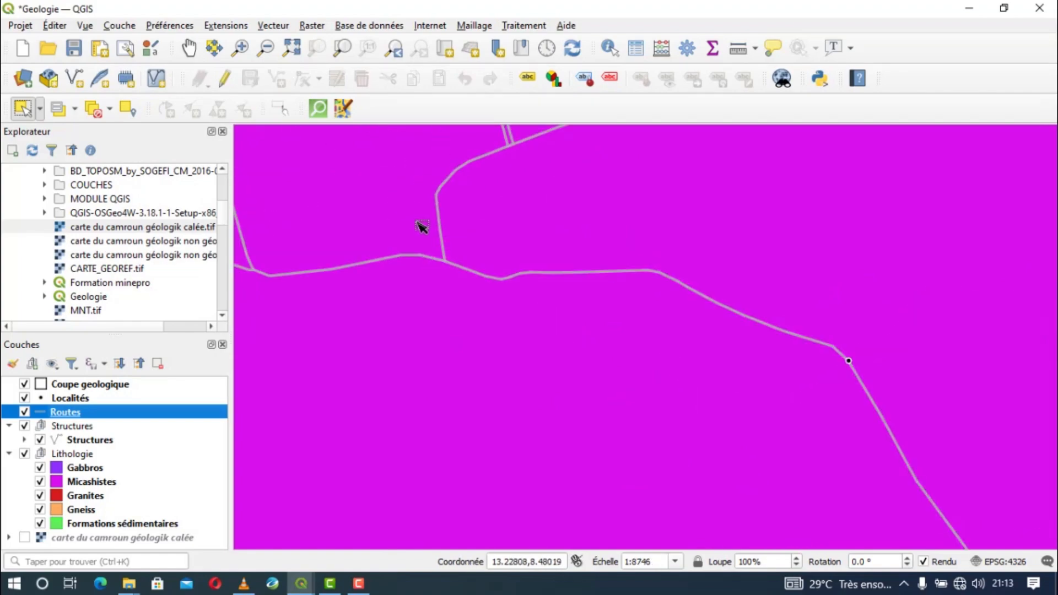
{"action": "scroll", "coordinate": [521, 339], "scroll_direction": "down", "scroll_amount": 5}
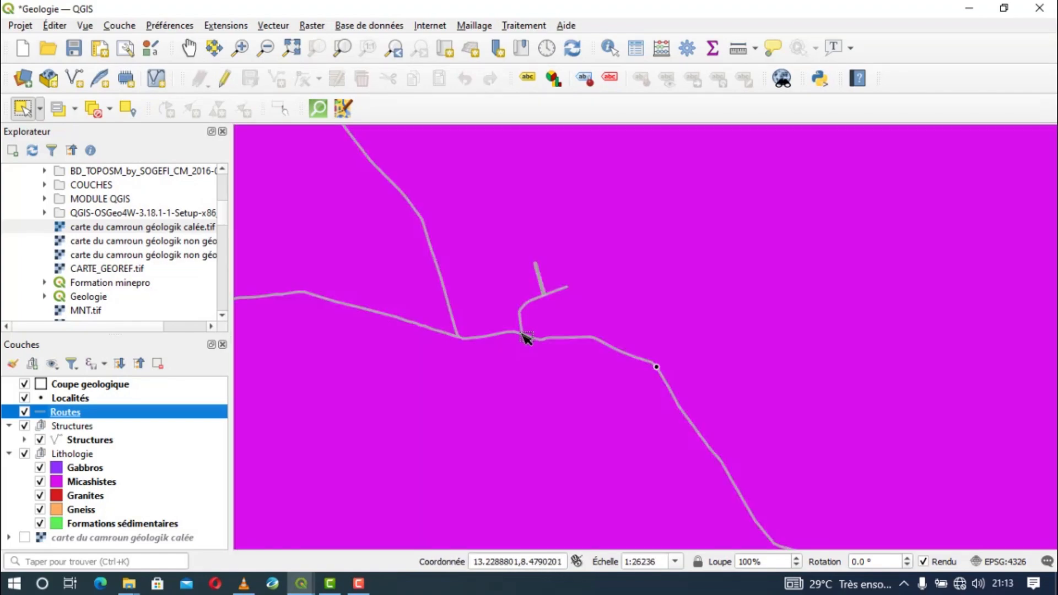
{"action": "scroll", "coordinate": [526, 337], "scroll_direction": "down", "scroll_amount": 2}
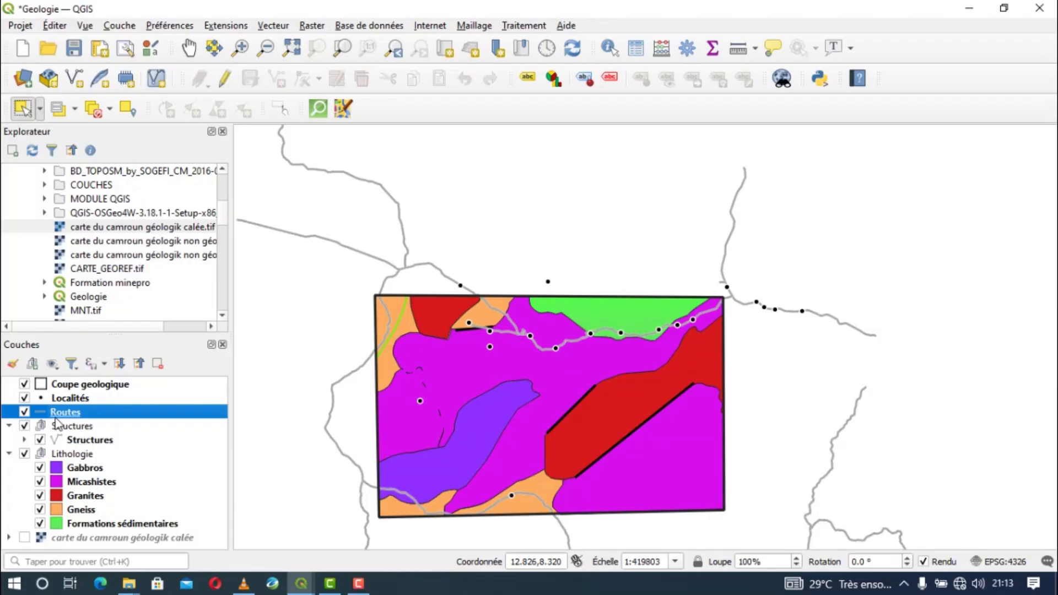
Step: Turn on simple labels for the Localités layer using the name field as the value, and apply them
{"action": "right_click", "coordinate": [53, 399]}
{"action": "mouse_move", "coordinate": [113, 380]}
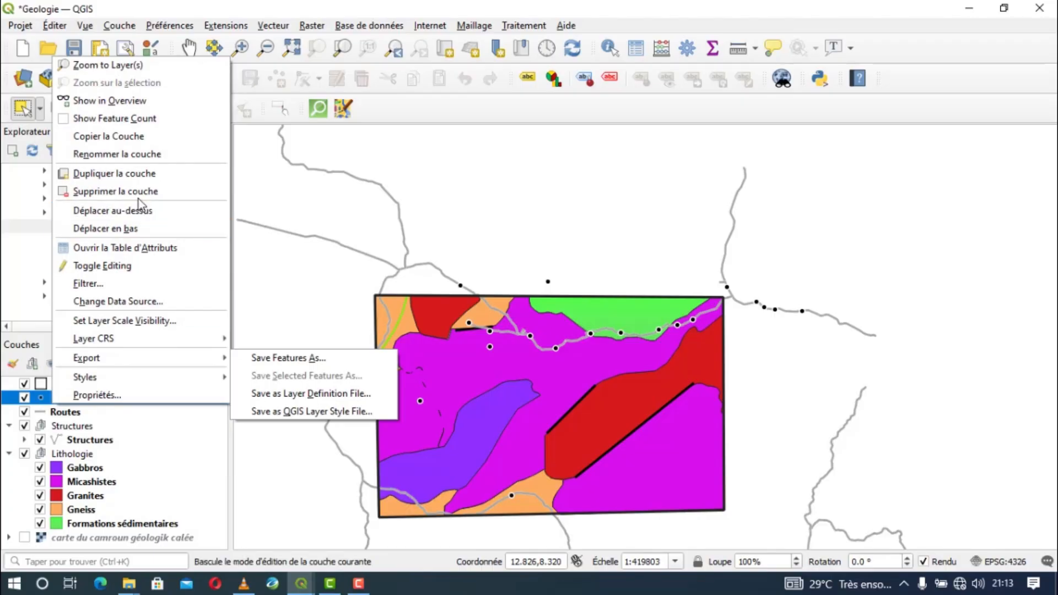
{"action": "left_click", "coordinate": [139, 396]}
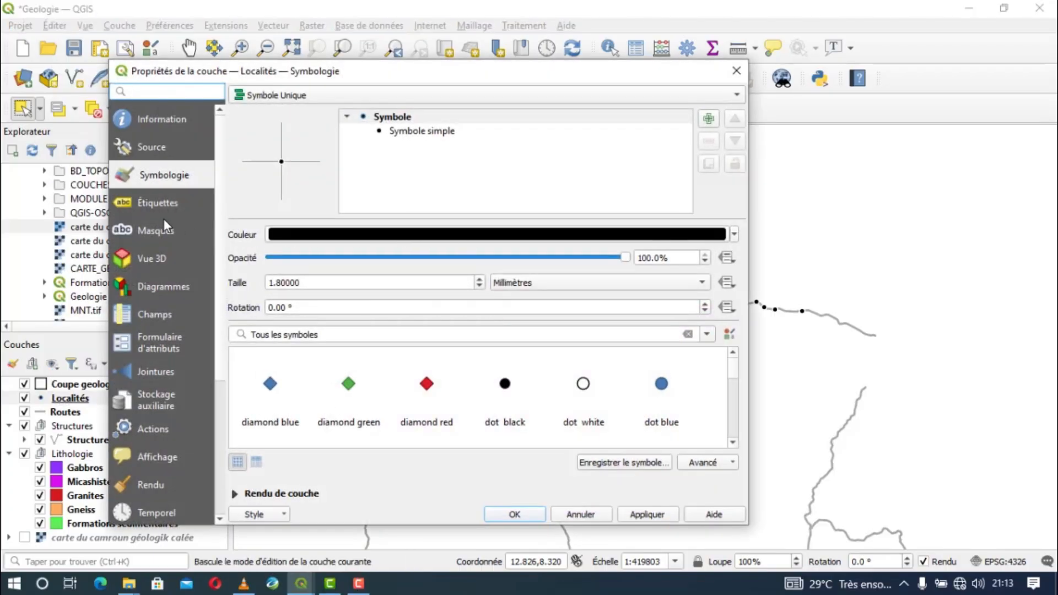
{"action": "left_click", "coordinate": [160, 204]}
{"action": "left_click", "coordinate": [336, 97]}
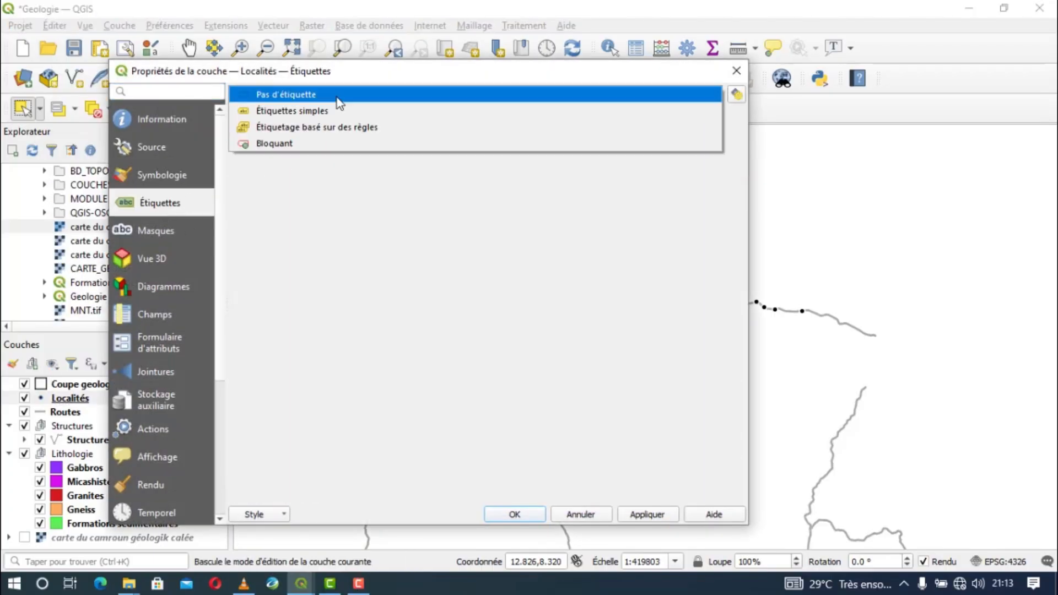
{"action": "left_click", "coordinate": [655, 182]}
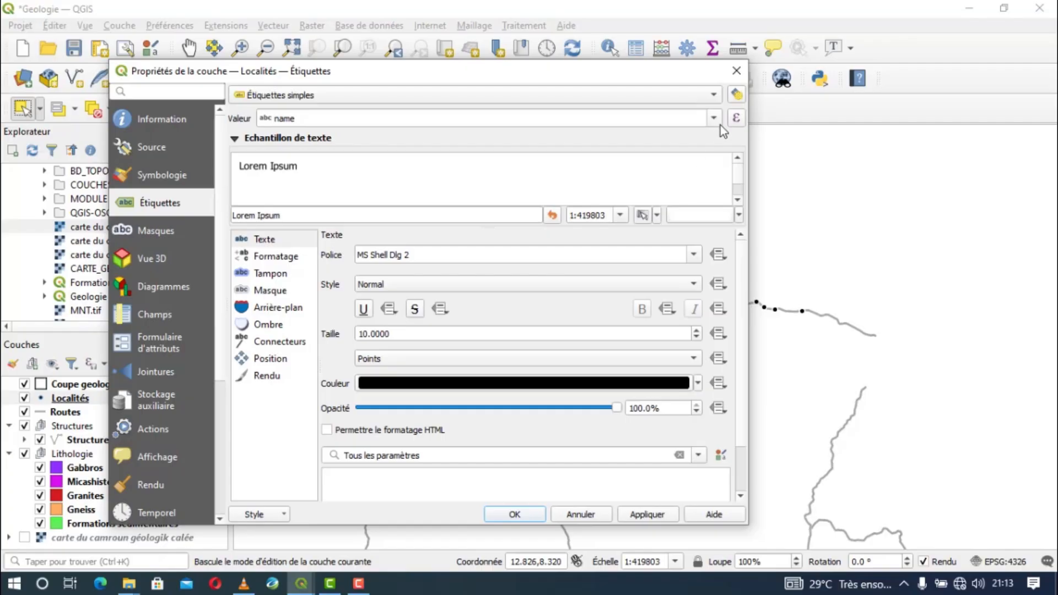
{"action": "left_click", "coordinate": [718, 121]}
{"action": "left_click", "coordinate": [536, 174]}
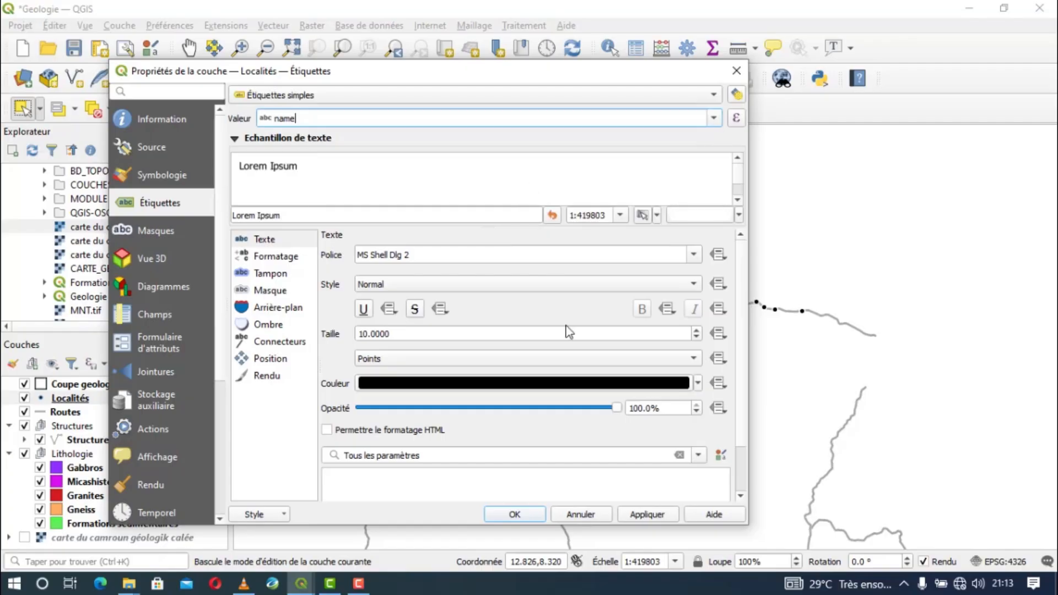
{"action": "left_click", "coordinate": [653, 515]}
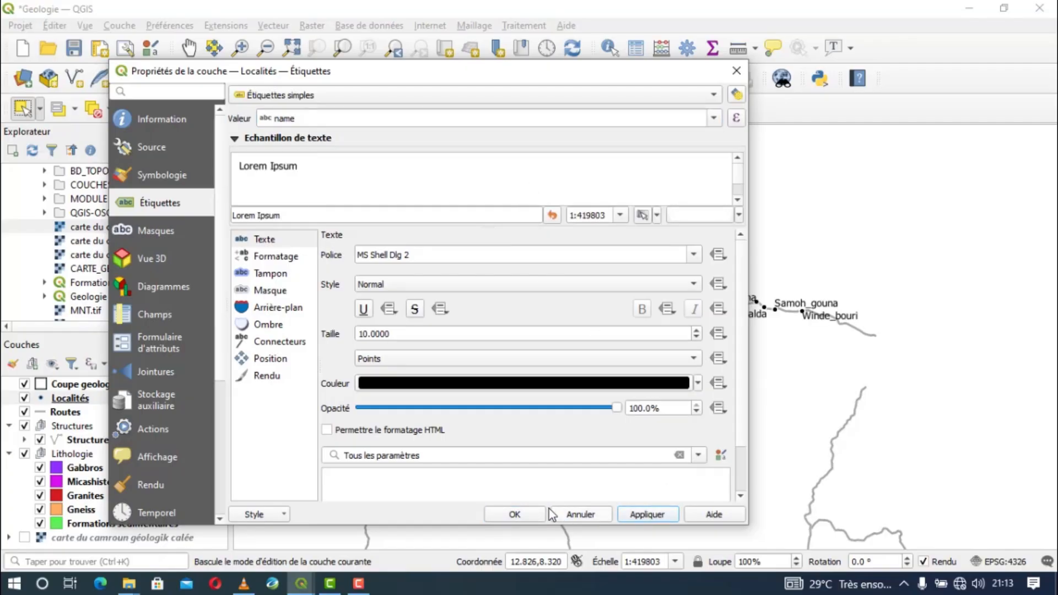
Step: Set the Localités label text size to 13 points, confirm, and check the labels on the map
{"action": "left_click", "coordinate": [696, 330]}
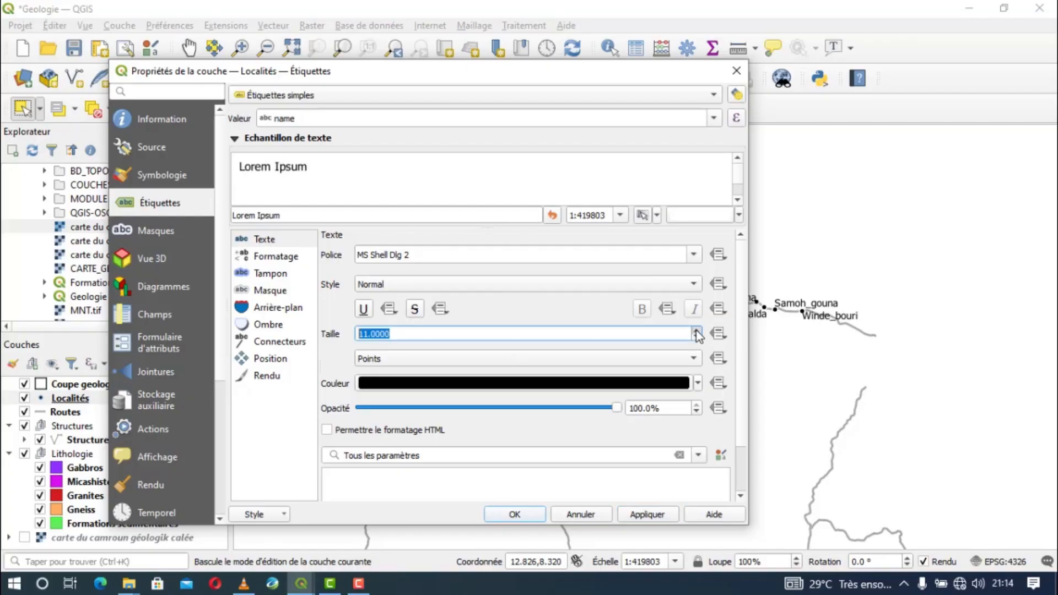
{"action": "left_click", "coordinate": [696, 331]}
{"action": "left_click", "coordinate": [696, 331]}
{"action": "left_click", "coordinate": [647, 514]}
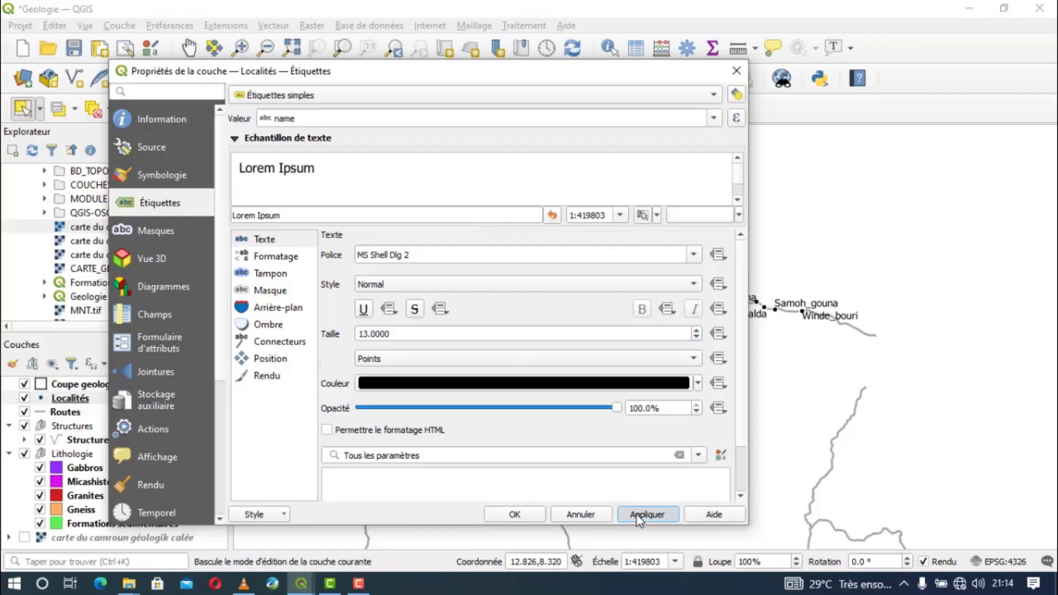
{"action": "left_click", "coordinate": [515, 514]}
{"action": "scroll", "coordinate": [612, 352], "scroll_direction": "up", "scroll_amount": 2}
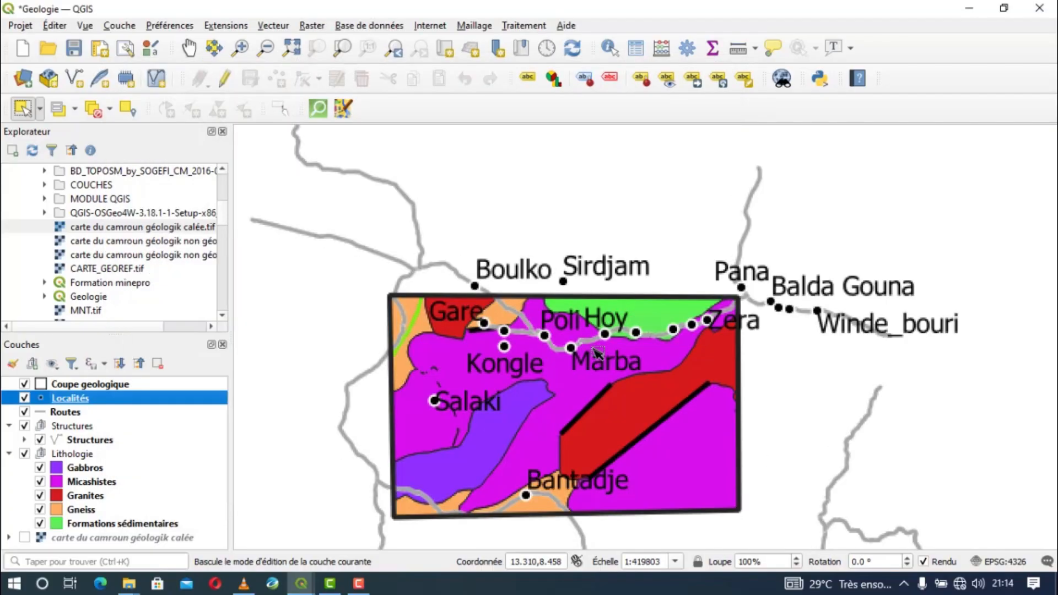
{"action": "scroll", "coordinate": [600, 354], "scroll_direction": "down", "scroll_amount": 1}
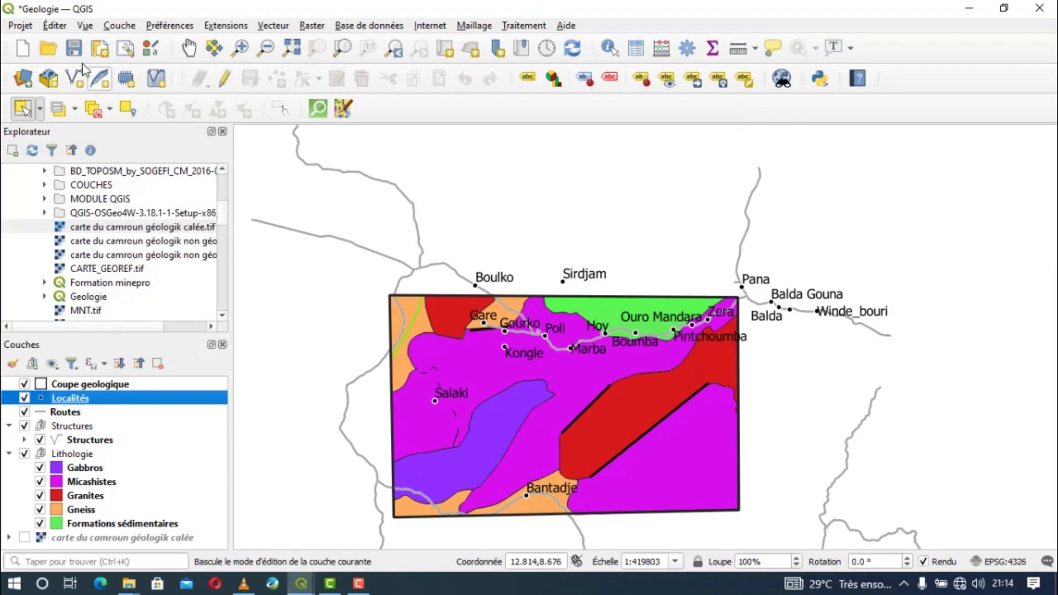
Step: Save the project and open its existing Geologie print layout
{"action": "left_click", "coordinate": [74, 48]}
{"action": "left_click", "coordinate": [21, 26]}
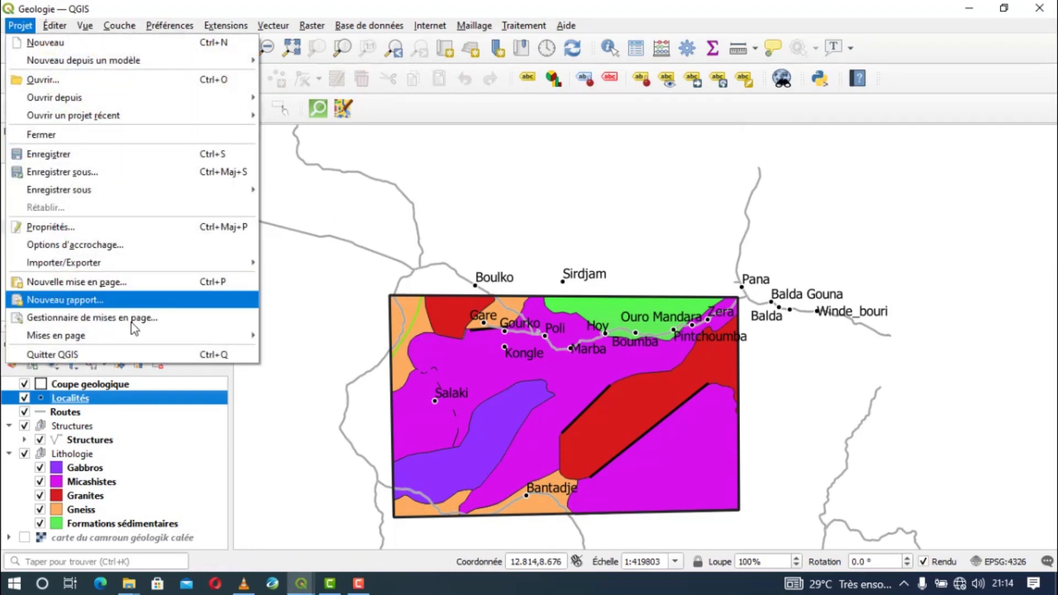
{"action": "mouse_move", "coordinate": [149, 337]}
{"action": "left_click", "coordinate": [308, 336]}
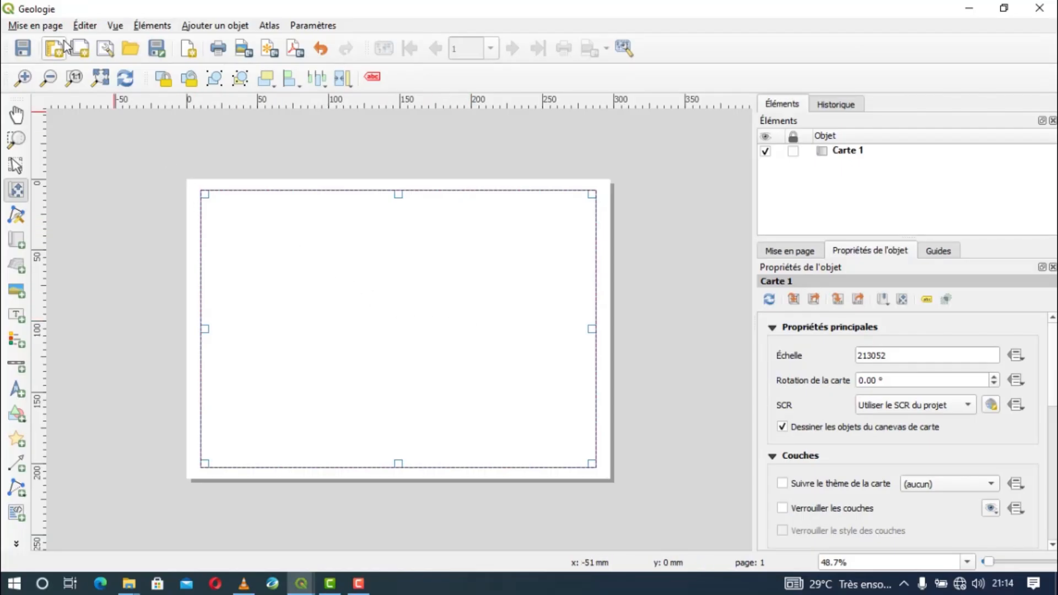
Step: Set the paper size to A3 in the print layout's page settings and confirm
{"action": "left_click", "coordinate": [48, 25]}
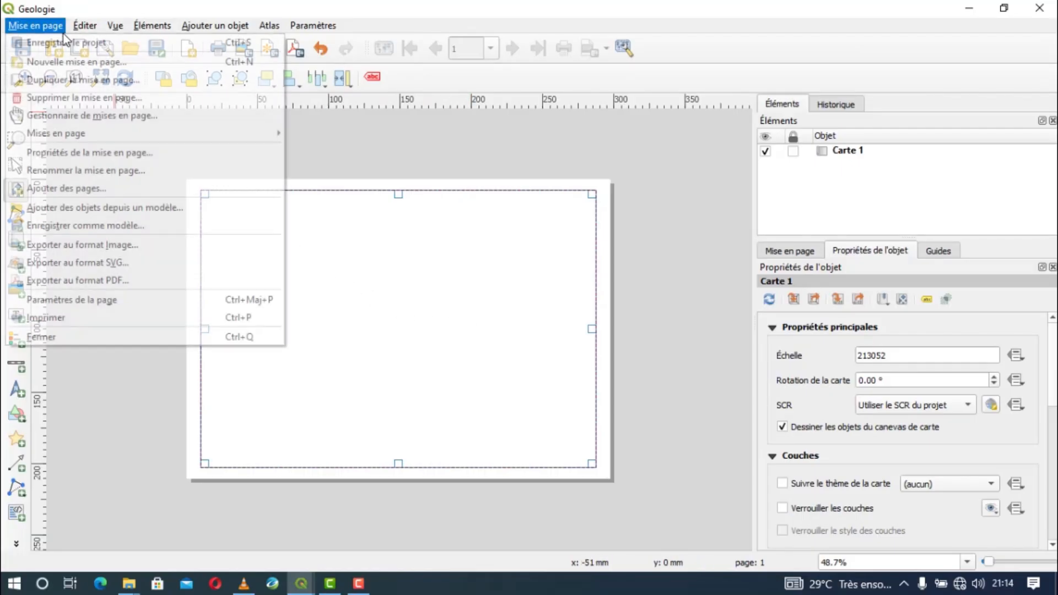
{"action": "left_click", "coordinate": [87, 305]}
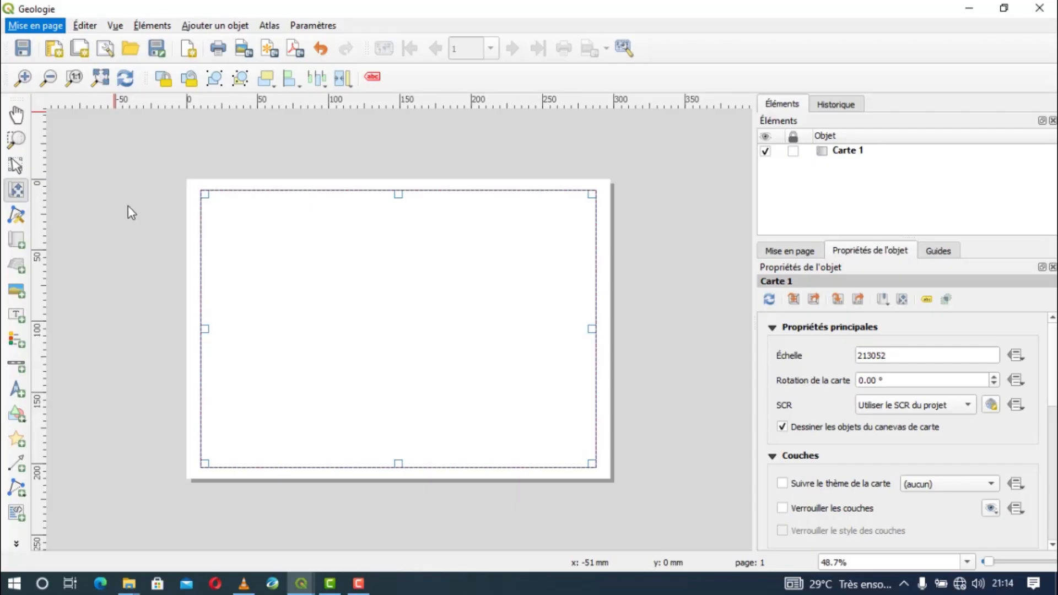
{"action": "left_click", "coordinate": [219, 230]}
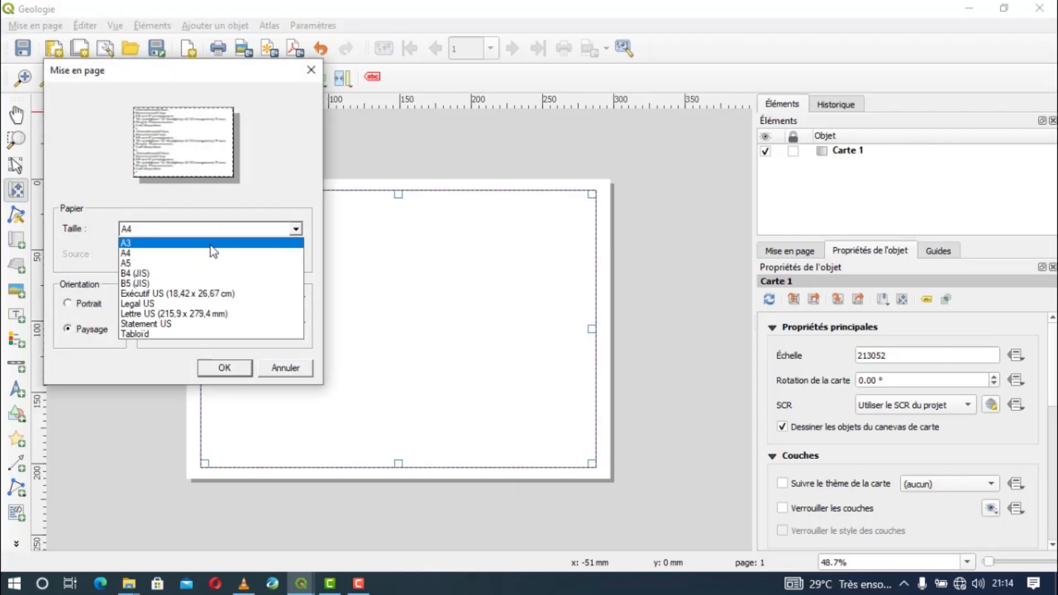
{"action": "left_click", "coordinate": [213, 242]}
{"action": "left_click", "coordinate": [210, 237]}
{"action": "left_click", "coordinate": [203, 242]}
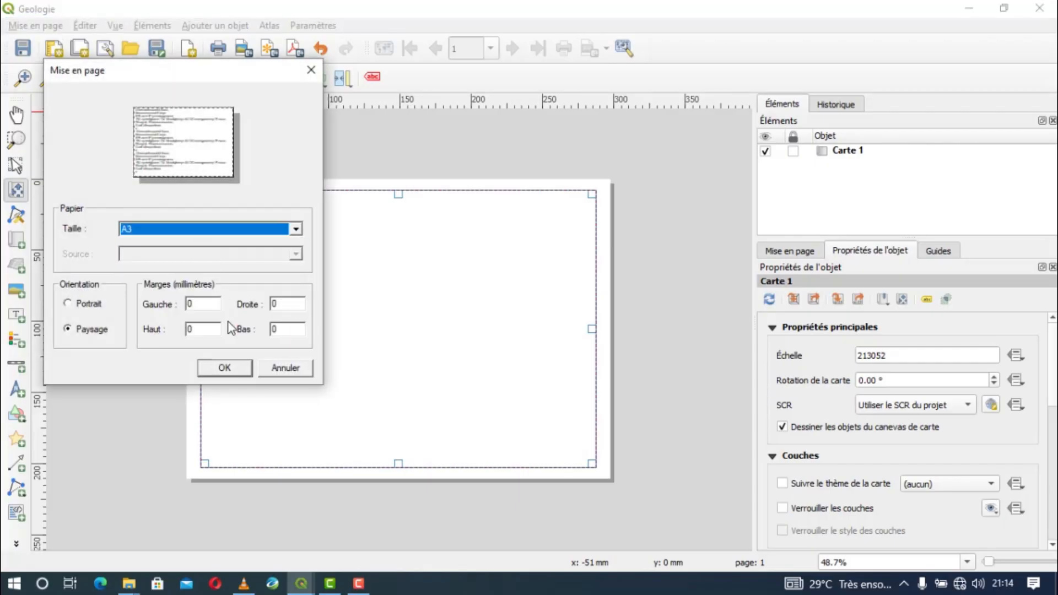
{"action": "left_click", "coordinate": [224, 367]}
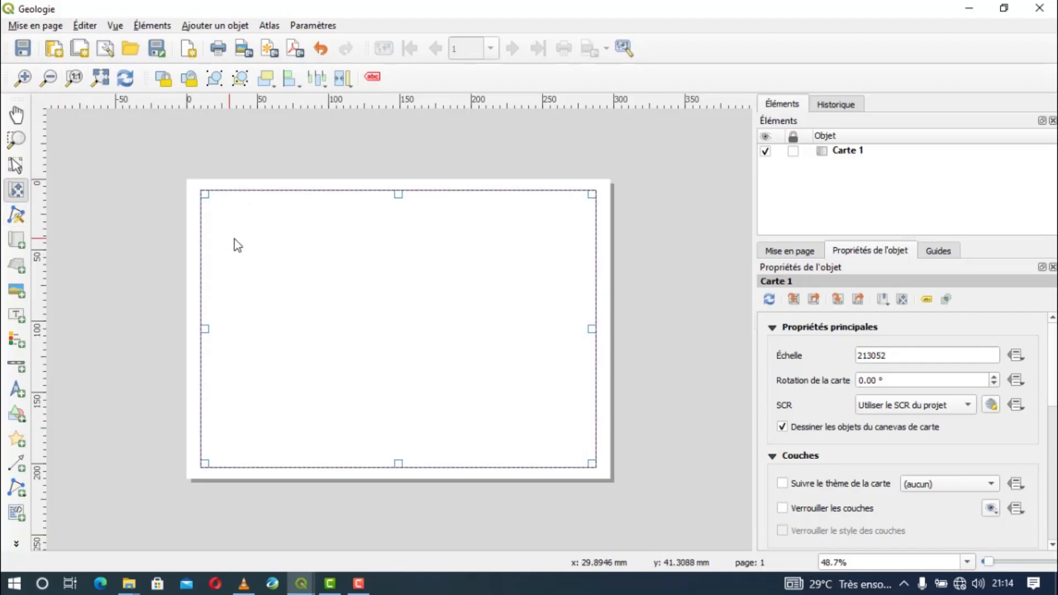
Step: Delete the existing map item from the Geologie print layout
{"action": "key", "text": "Delete"}
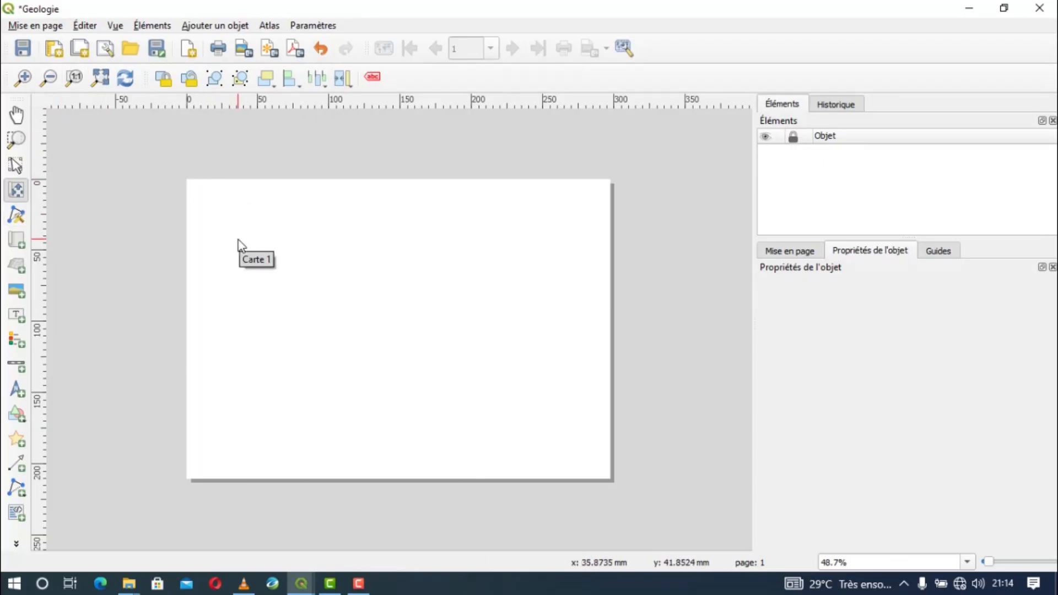
{"action": "left_click", "coordinate": [18, 242]}
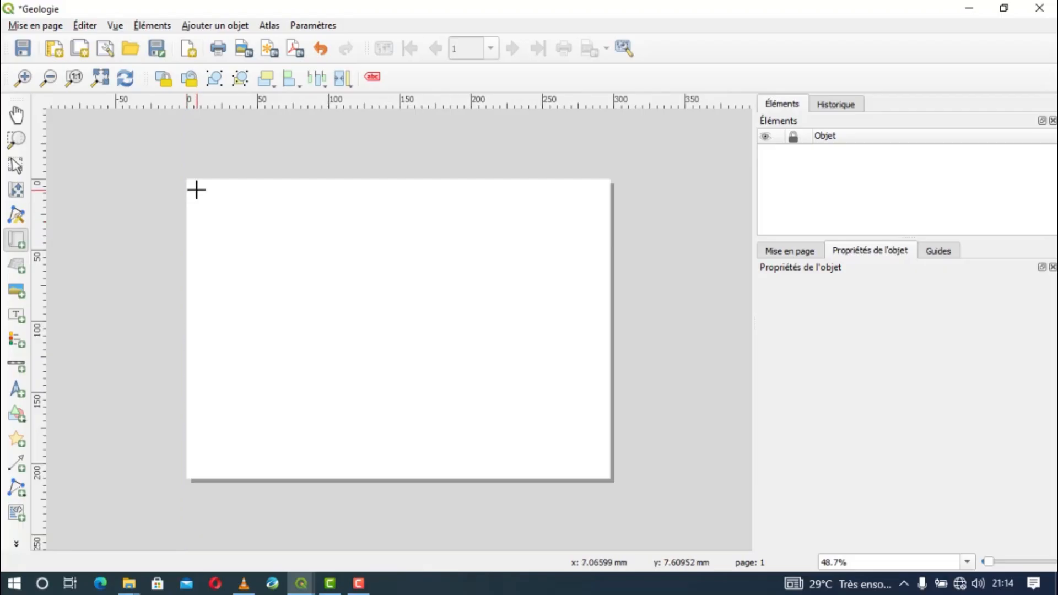
{"action": "left_click_drag", "start_coordinate": [196, 188], "coordinate": [600, 449]}
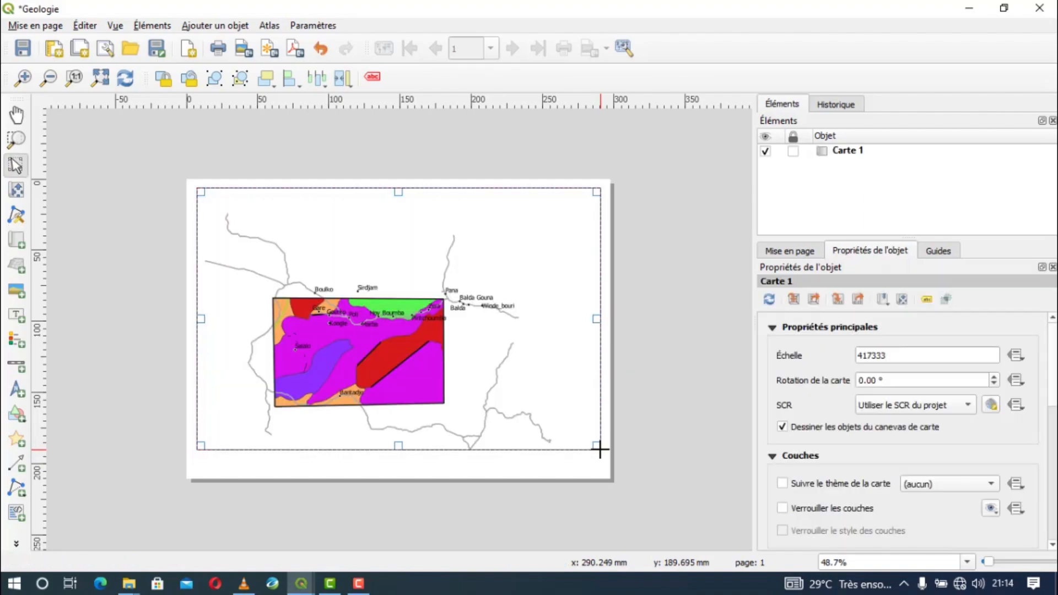
{"action": "key", "text": "ctrl+z"}
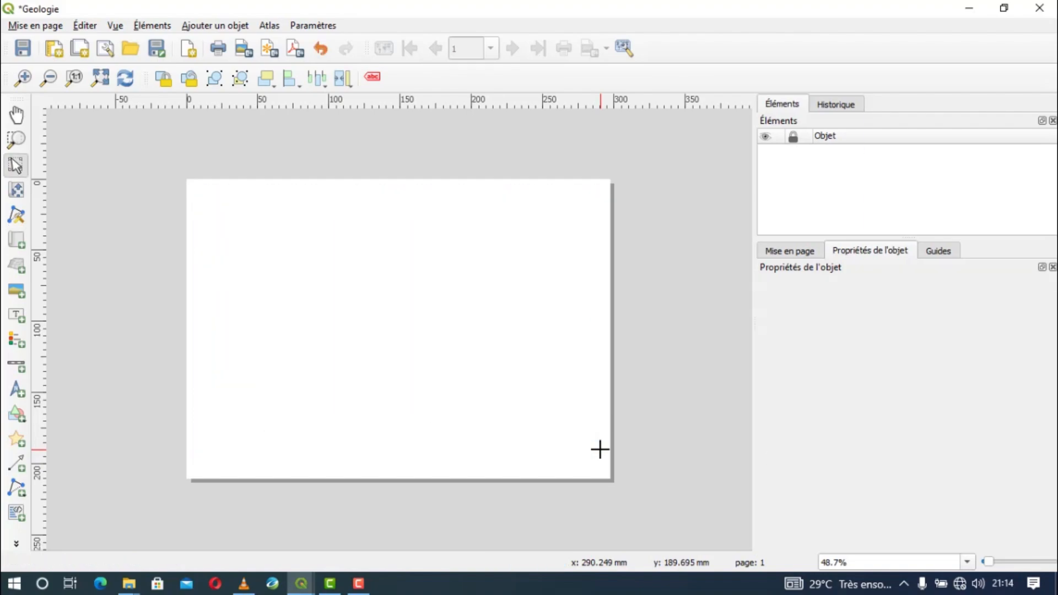
Step: Set the page orientation to portrait in the Geologie layout's page settings, confirm, and recheck the setting
{"action": "left_click", "coordinate": [35, 26]}
{"action": "left_click", "coordinate": [125, 305]}
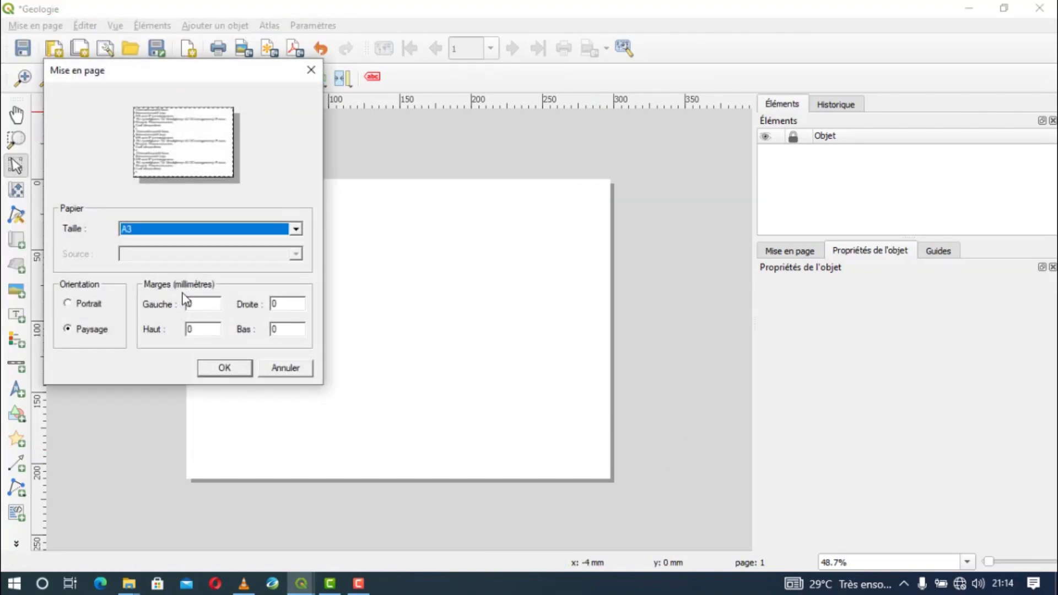
{"action": "left_click", "coordinate": [83, 305]}
{"action": "left_click", "coordinate": [208, 369]}
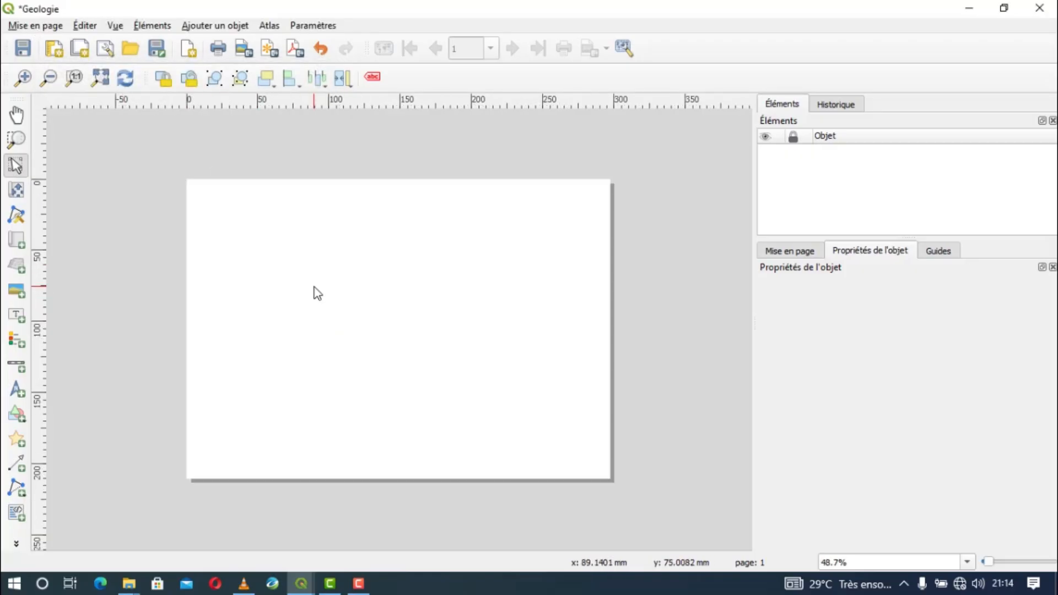
{"action": "left_click", "coordinate": [35, 25]}
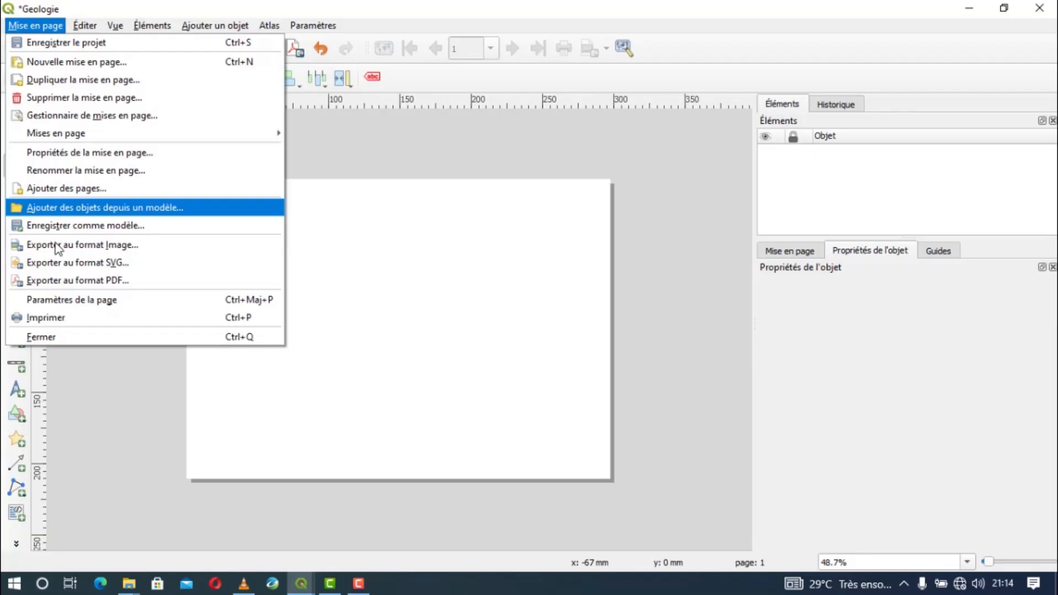
{"action": "left_click", "coordinate": [62, 301]}
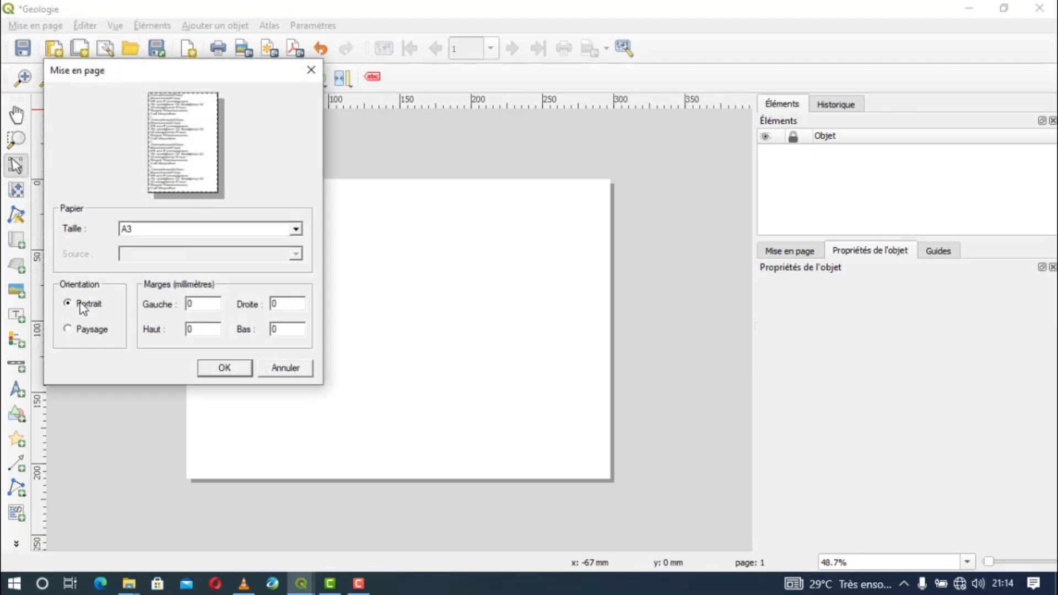
{"action": "left_click", "coordinate": [233, 373]}
{"action": "scroll", "coordinate": [306, 318], "scroll_direction": "down", "scroll_amount": 2}
{"action": "scroll", "coordinate": [382, 347], "scroll_direction": "up", "scroll_amount": 2}
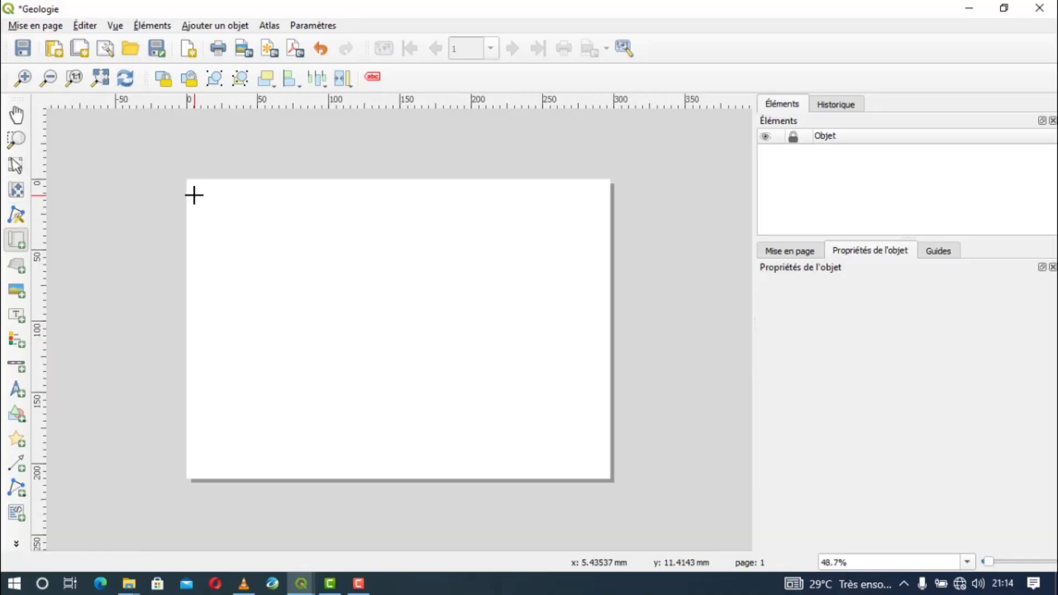
Step: Close the Geologie layout and create a new print layout titled Mise en page
{"action": "left_click", "coordinate": [1039, 8]}
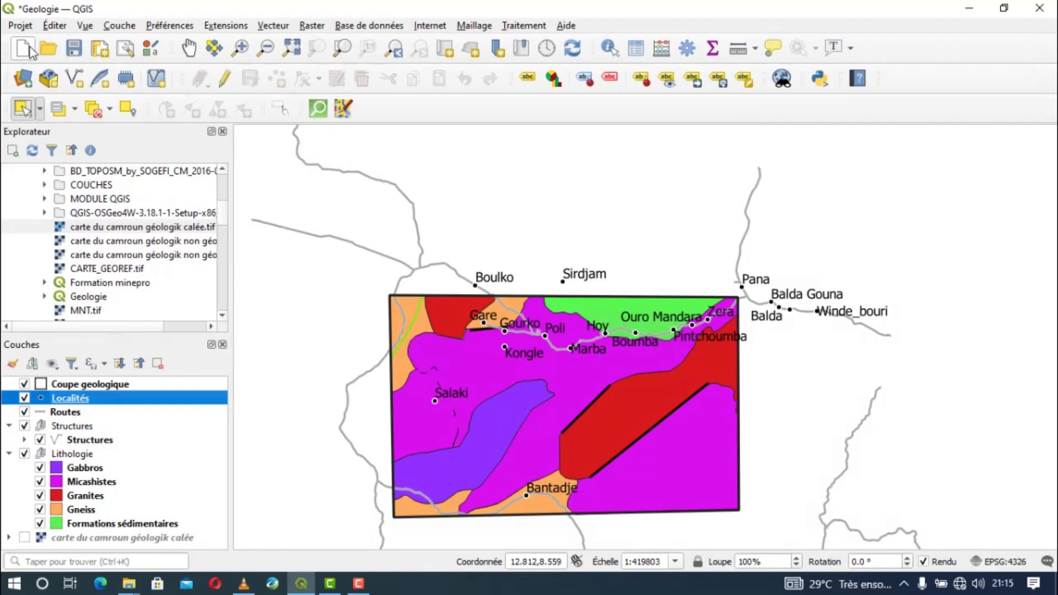
{"action": "left_click", "coordinate": [20, 26]}
{"action": "left_click", "coordinate": [85, 285]}
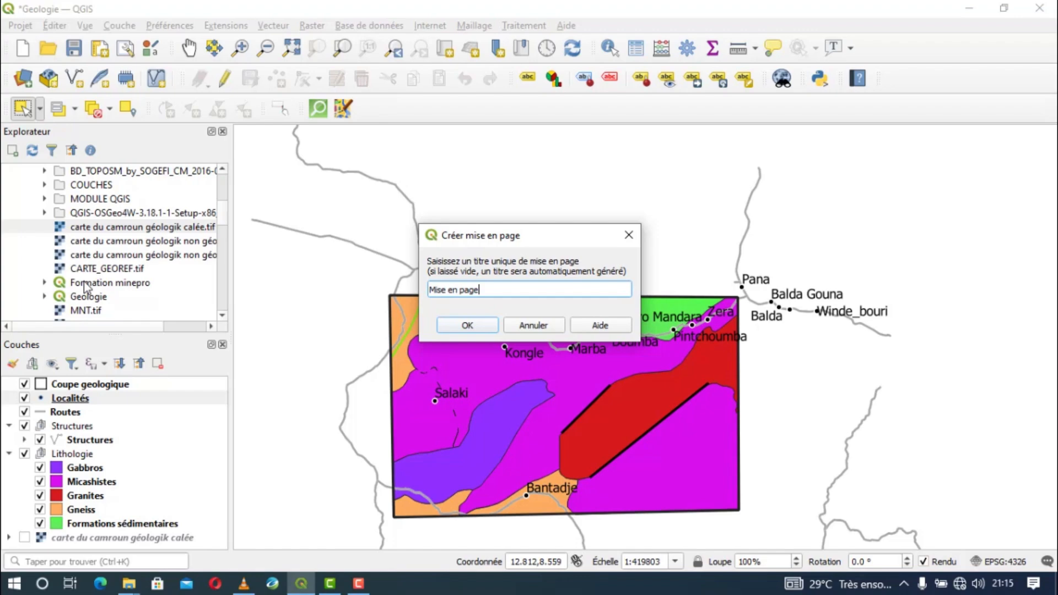
{"action": "left_click", "coordinate": [466, 326]}
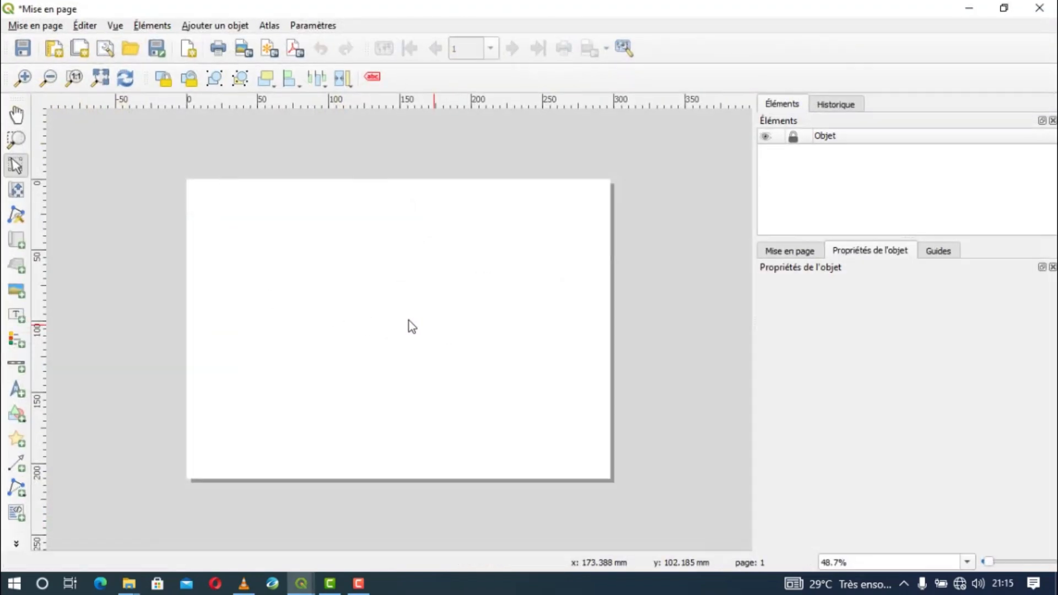
Step: Set the new layout's page settings to A3 paper in portrait orientation and confirm
{"action": "left_click", "coordinate": [35, 25]}
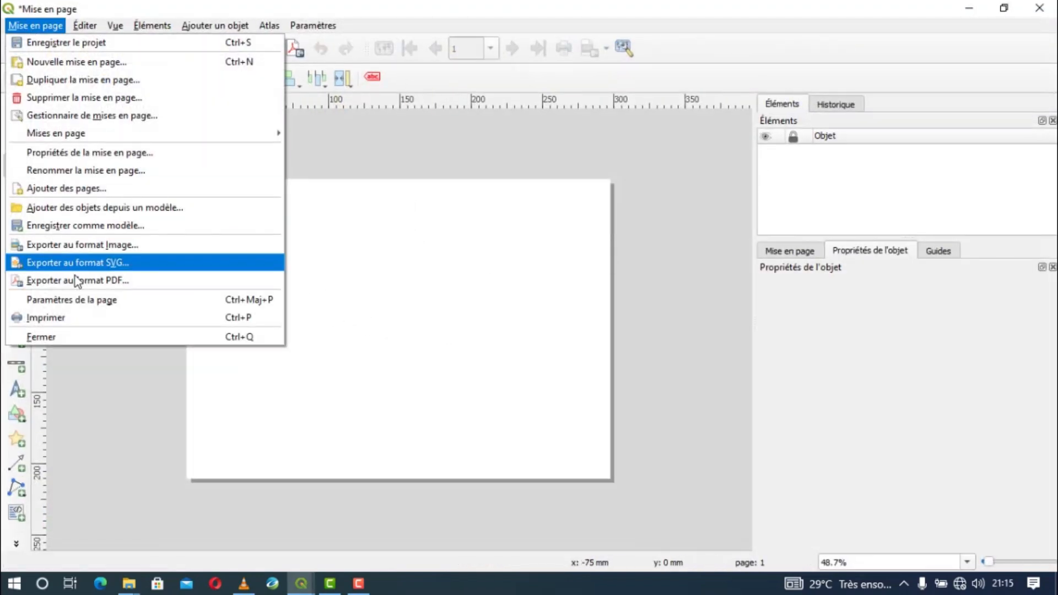
{"action": "left_click", "coordinate": [77, 300]}
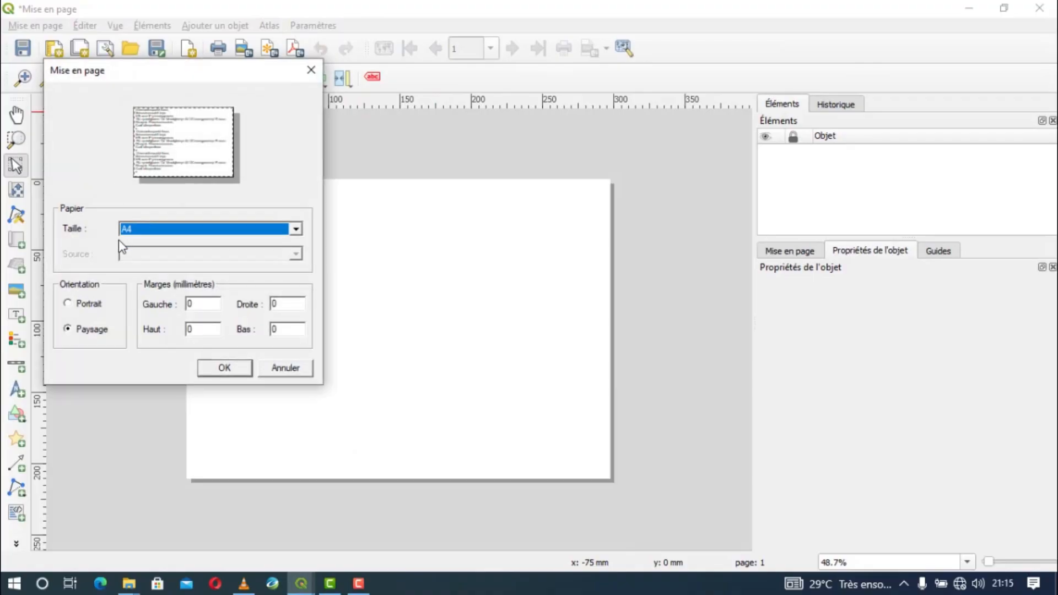
{"action": "left_click", "coordinate": [69, 303]}
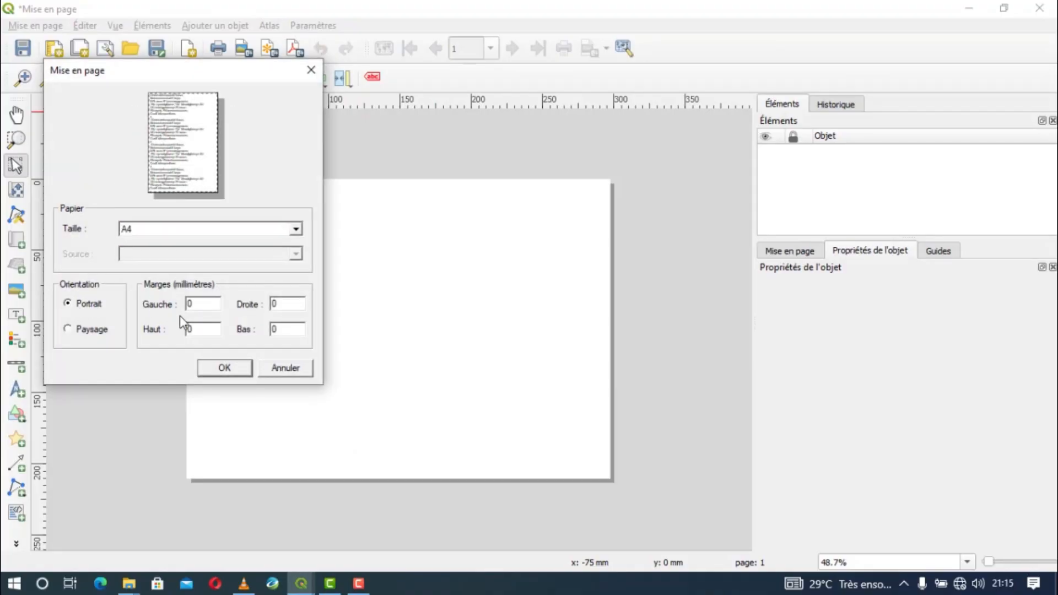
{"action": "left_click", "coordinate": [295, 228]}
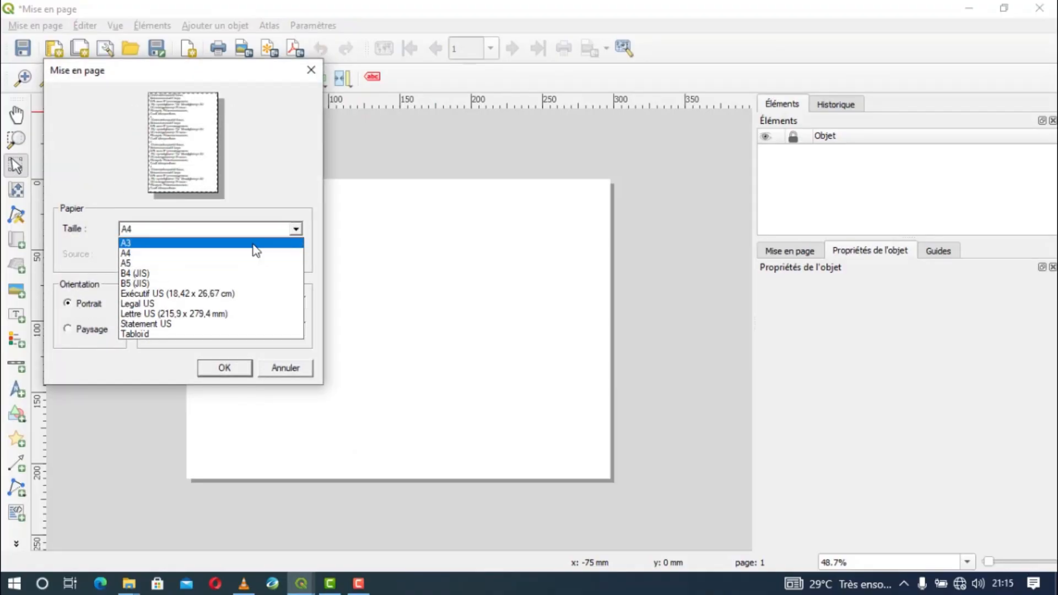
{"action": "left_click", "coordinate": [259, 243]}
{"action": "left_click", "coordinate": [237, 368]}
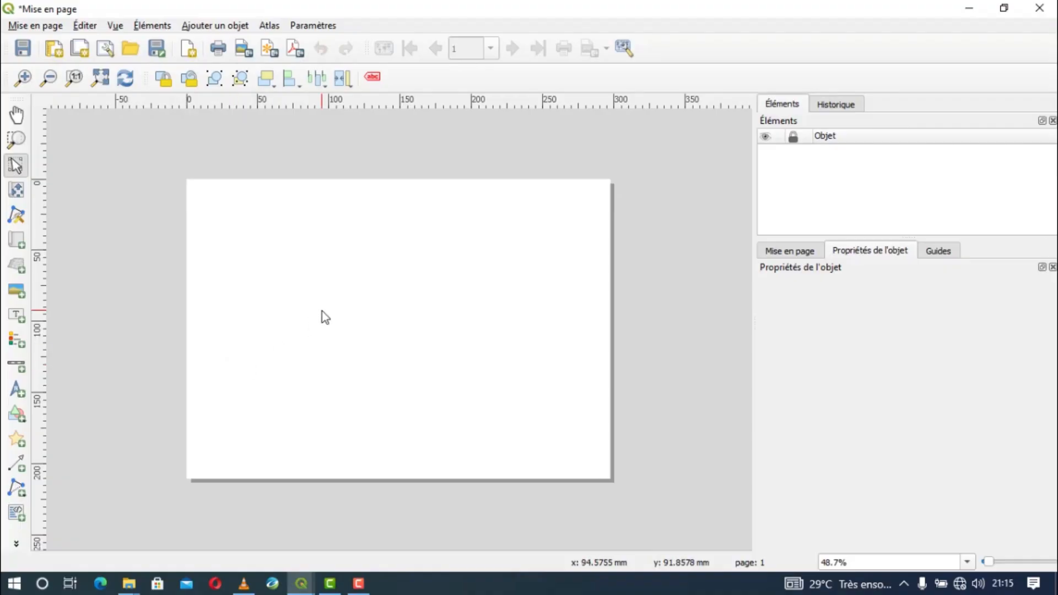
{"action": "scroll", "coordinate": [324, 313], "scroll_direction": "down", "scroll_amount": 1}
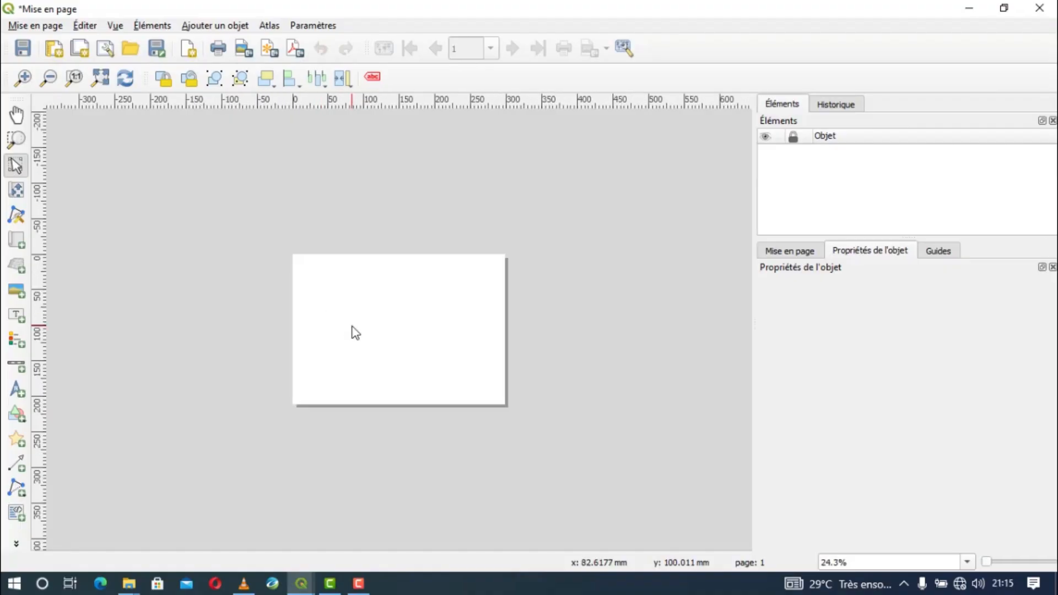
{"action": "scroll", "coordinate": [353, 332], "scroll_direction": "up", "scroll_amount": 1}
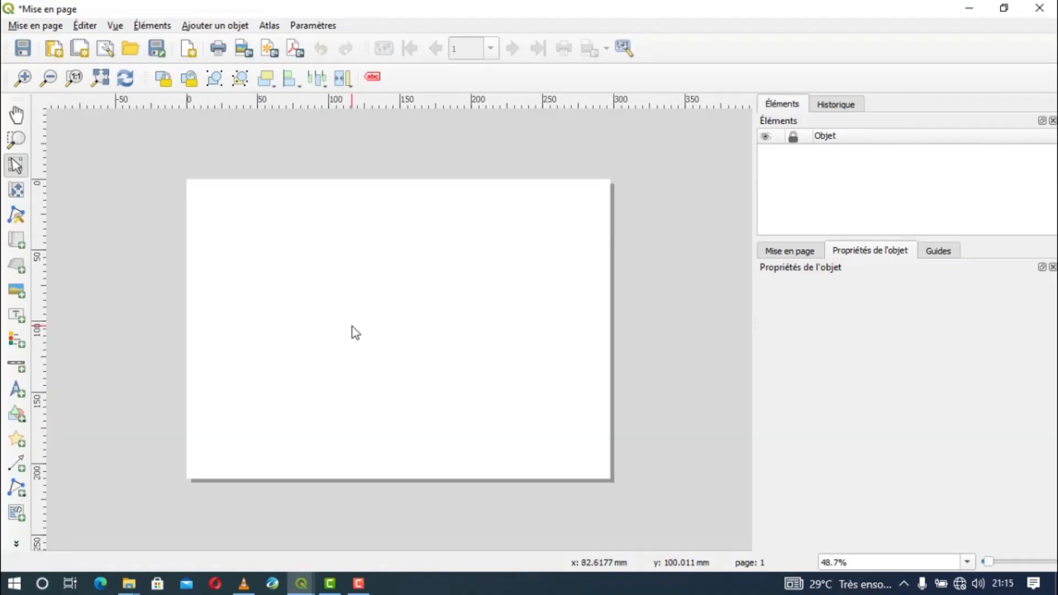
Step: Return to the Mise en page layout and add a map item across nearly the full page width, leaving a free strip below
{"action": "left_click", "coordinate": [103, 51]}
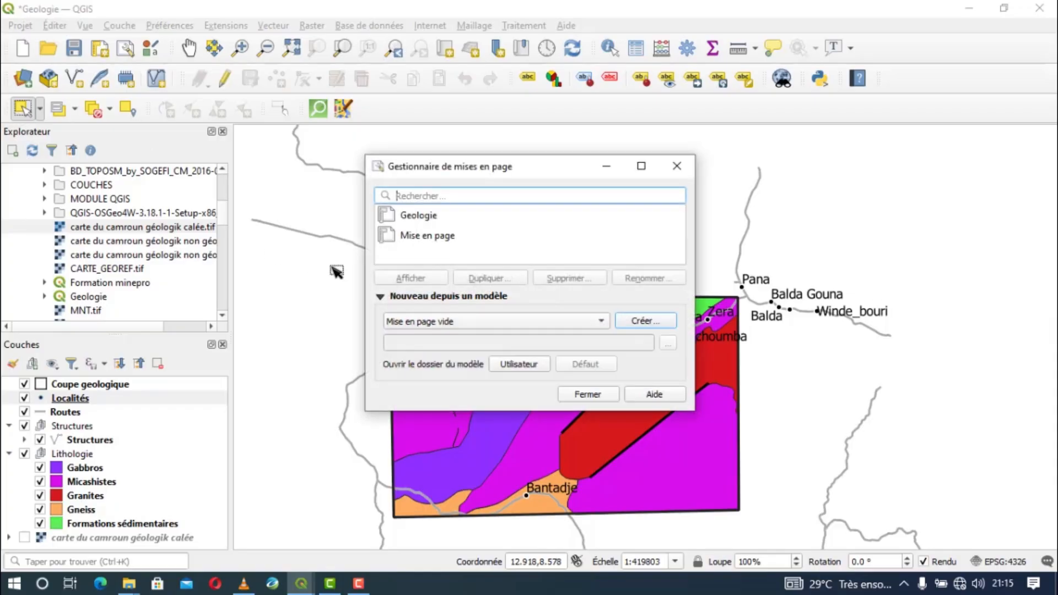
{"action": "left_click", "coordinate": [677, 166]}
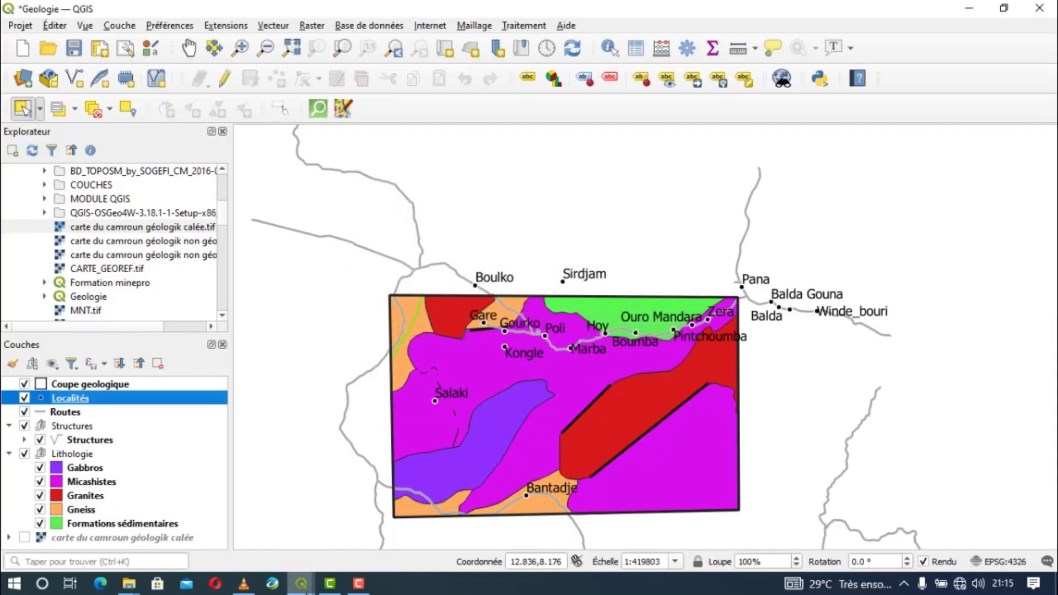
{"action": "mouse_move", "coordinate": [302, 585]}
{"action": "left_click", "coordinate": [381, 518]}
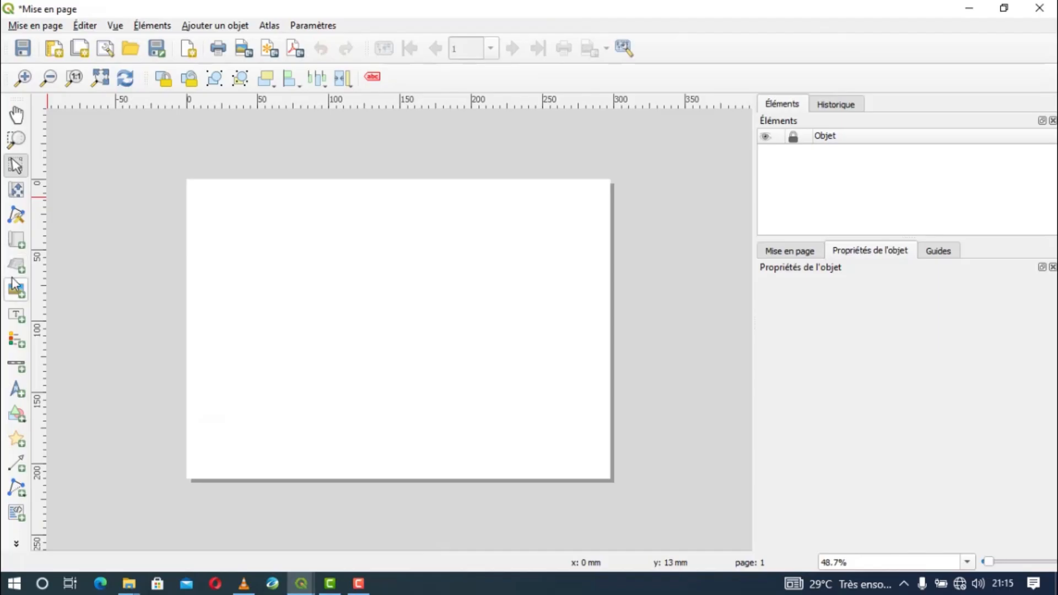
{"action": "left_click", "coordinate": [17, 240]}
{"action": "left_click_drag", "start_coordinate": [201, 187], "coordinate": [595, 413]}
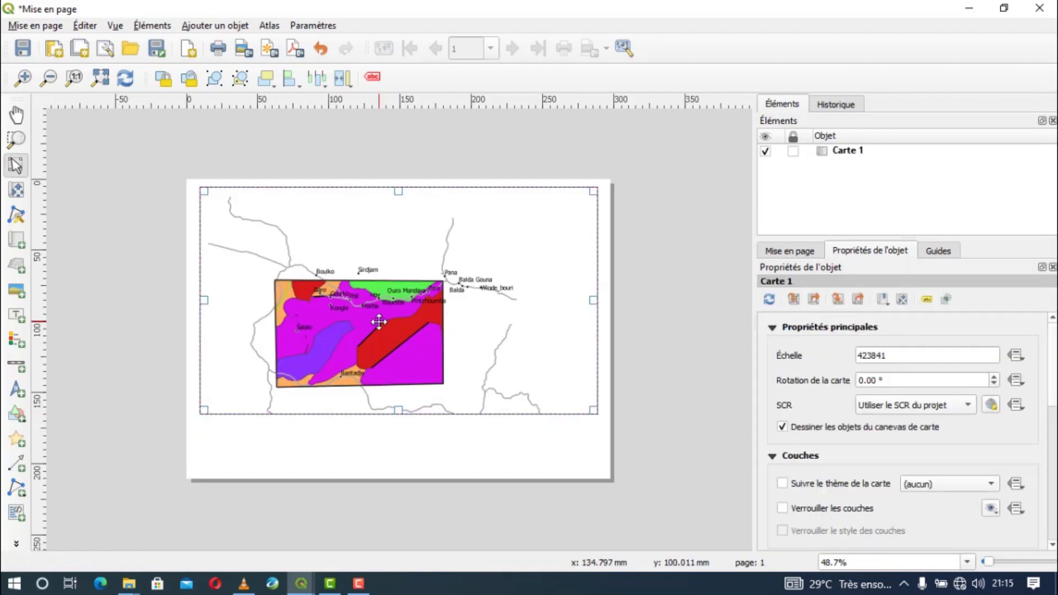
Step: Enlarge and reposition the content inside the map frame so the geological area fills it at a scale of about 1:165,000
{"action": "key", "text": "c"}
{"action": "scroll", "coordinate": [325, 371], "scroll_direction": "up", "scroll_amount": 1}
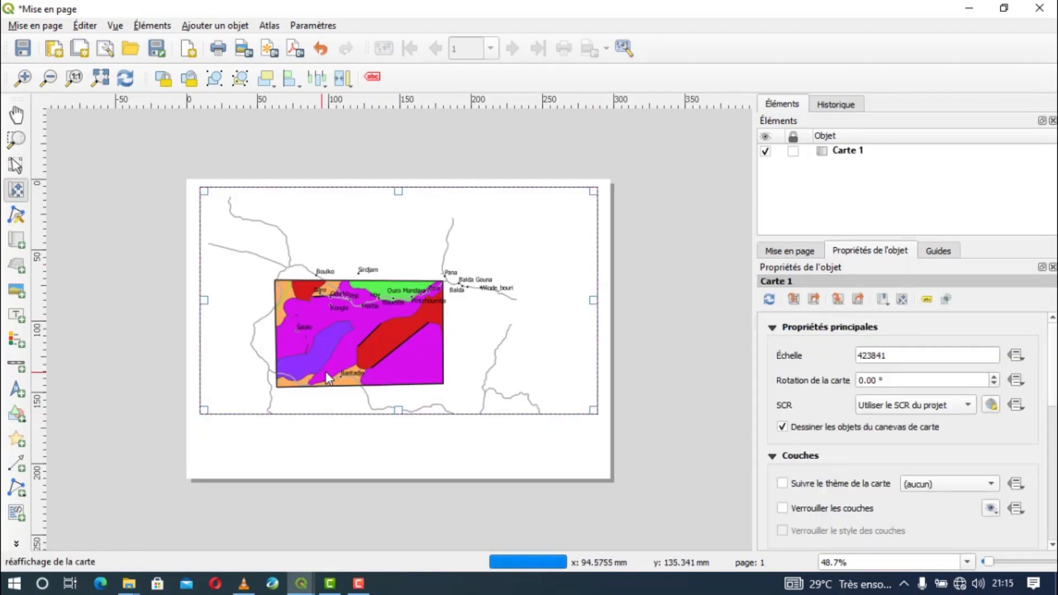
{"action": "left_click_drag", "start_coordinate": [368, 349], "coordinate": [393, 312]}
{"action": "scroll", "coordinate": [393, 312], "scroll_direction": "up", "scroll_amount": 1}
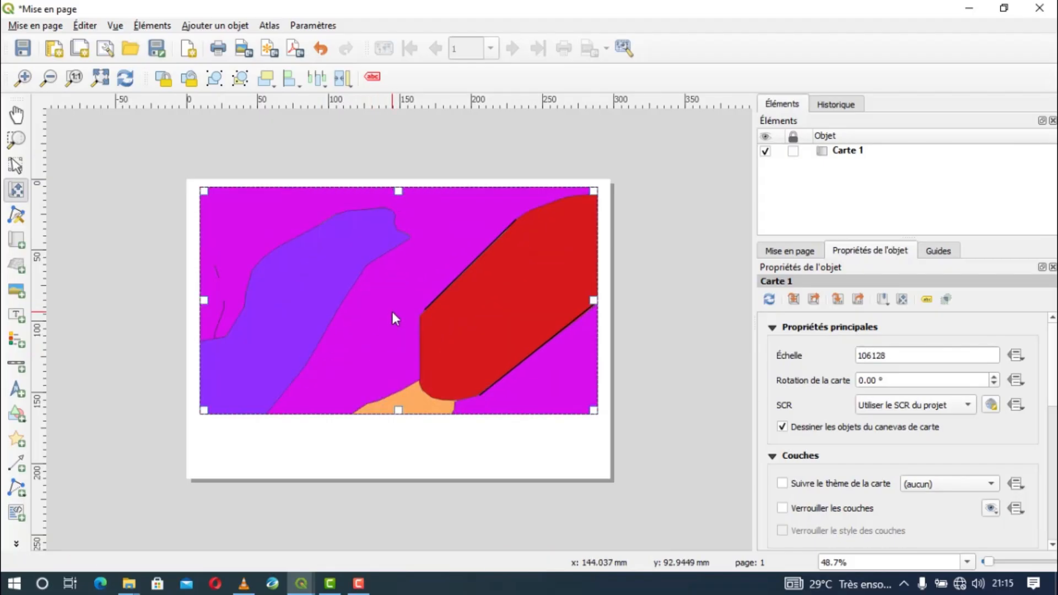
{"action": "scroll", "coordinate": [392, 312], "scroll_direction": "down", "scroll_amount": 1}
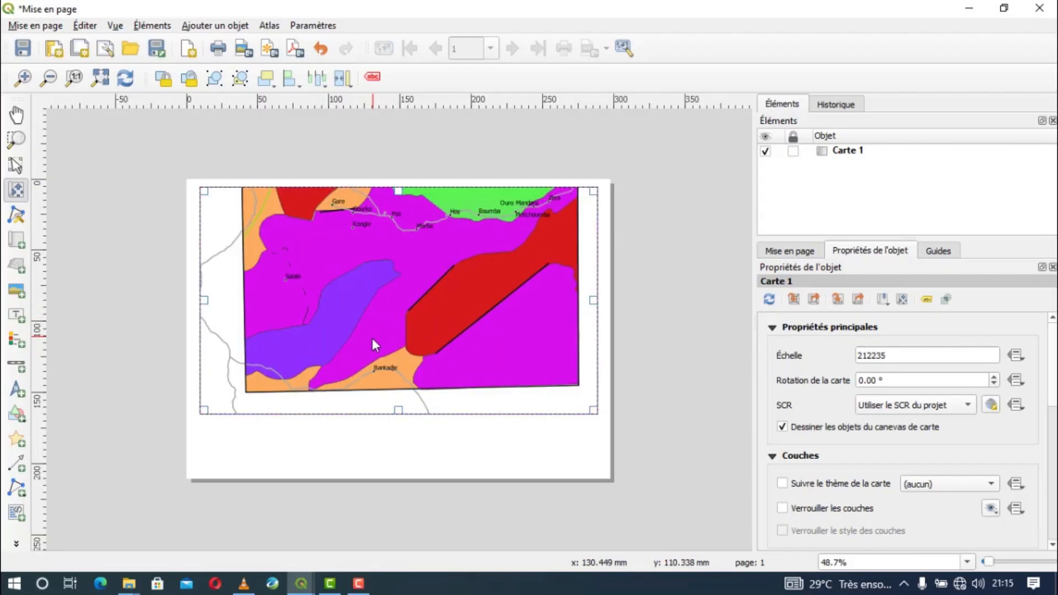
{"action": "left_click_drag", "start_coordinate": [386, 329], "coordinate": [369, 375]}
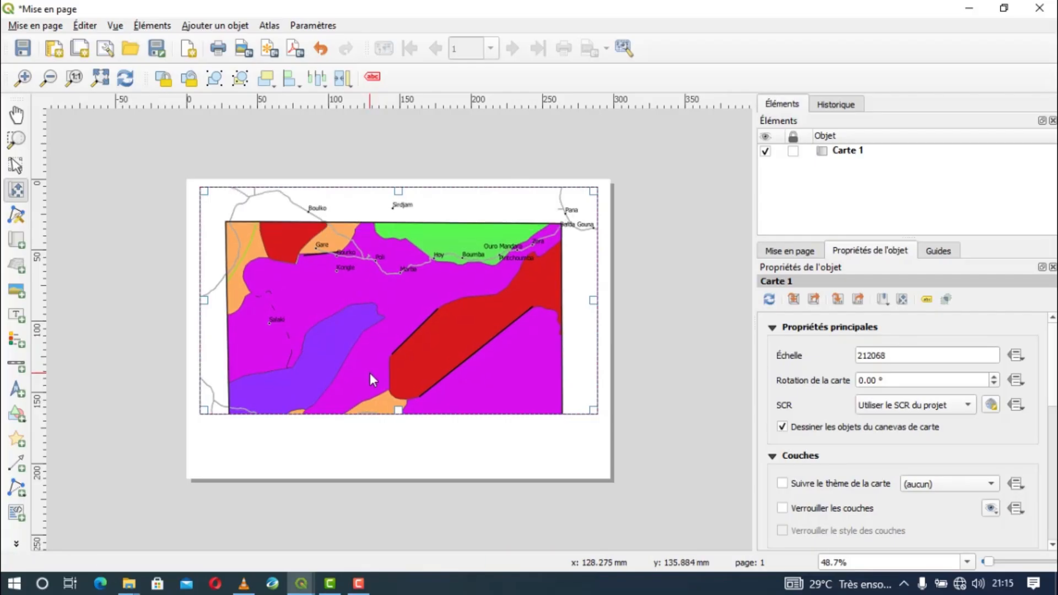
{"action": "scroll", "coordinate": [374, 351], "scroll_direction": "up", "scroll_amount": 2}
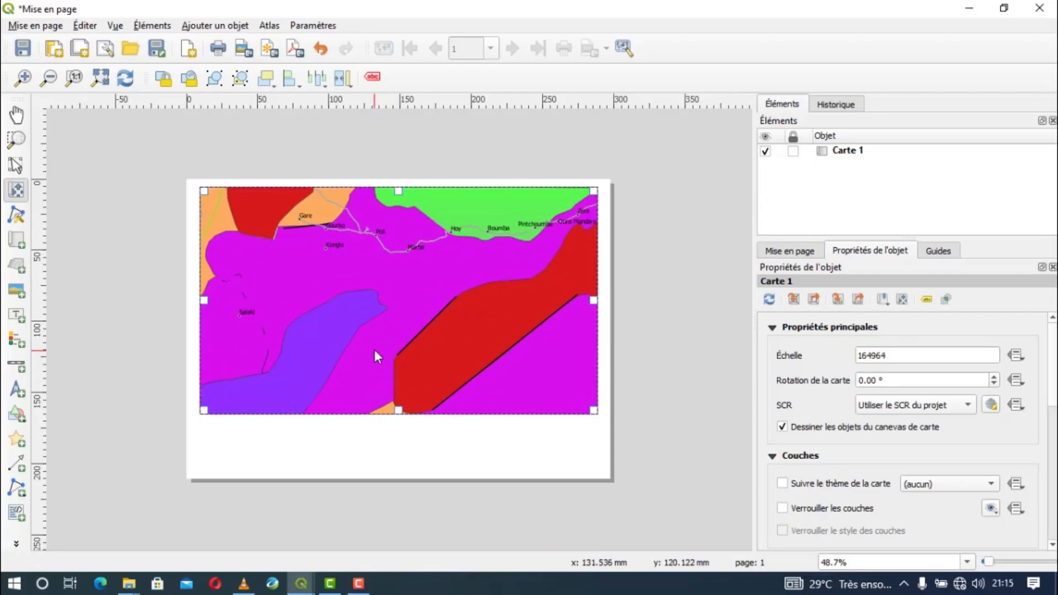
{"action": "mouse_move", "coordinate": [374, 351]}
{"action": "left_mouse_down"}
{"action": "mouse_move", "coordinate": [374, 340]}
{"action": "mouse_move", "coordinate": [372, 348]}
{"action": "left_mouse_up"}
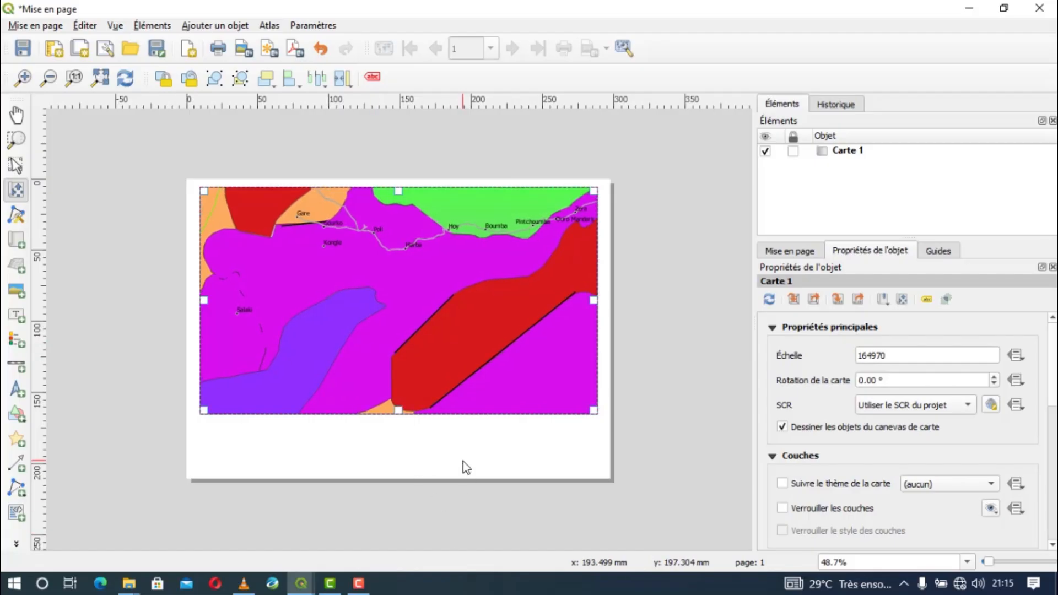
Step: Enable the frame around the map item and nudge the map slightly to the right on the page
{"action": "left_click", "coordinate": [16, 165]}
{"action": "left_click", "coordinate": [287, 442]}
{"action": "left_click", "coordinate": [439, 351]}
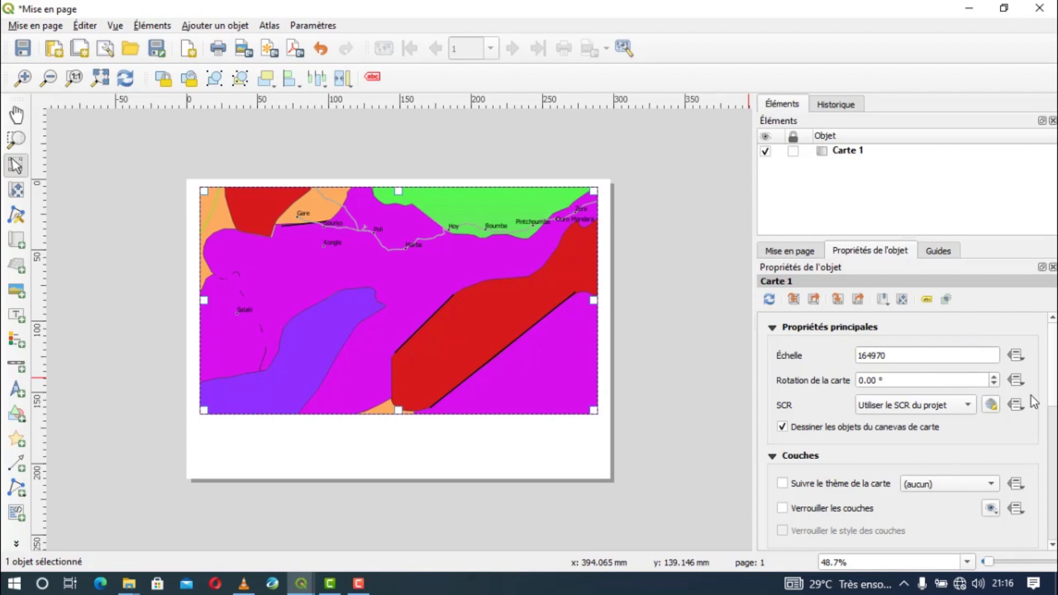
{"action": "scroll", "coordinate": [916, 493], "scroll_direction": "down", "scroll_amount": 10}
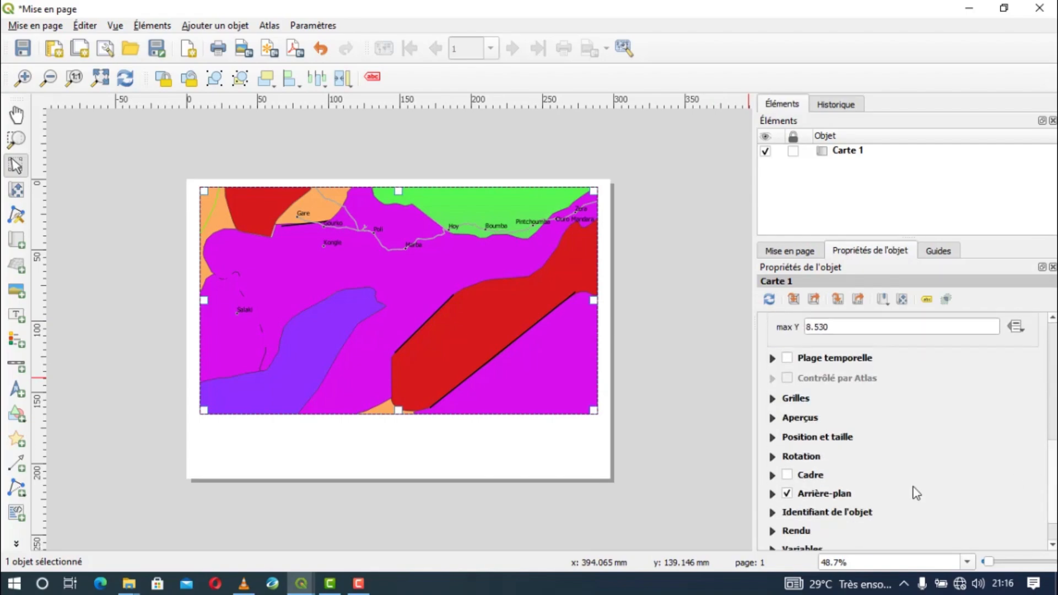
{"action": "left_click", "coordinate": [786, 475]}
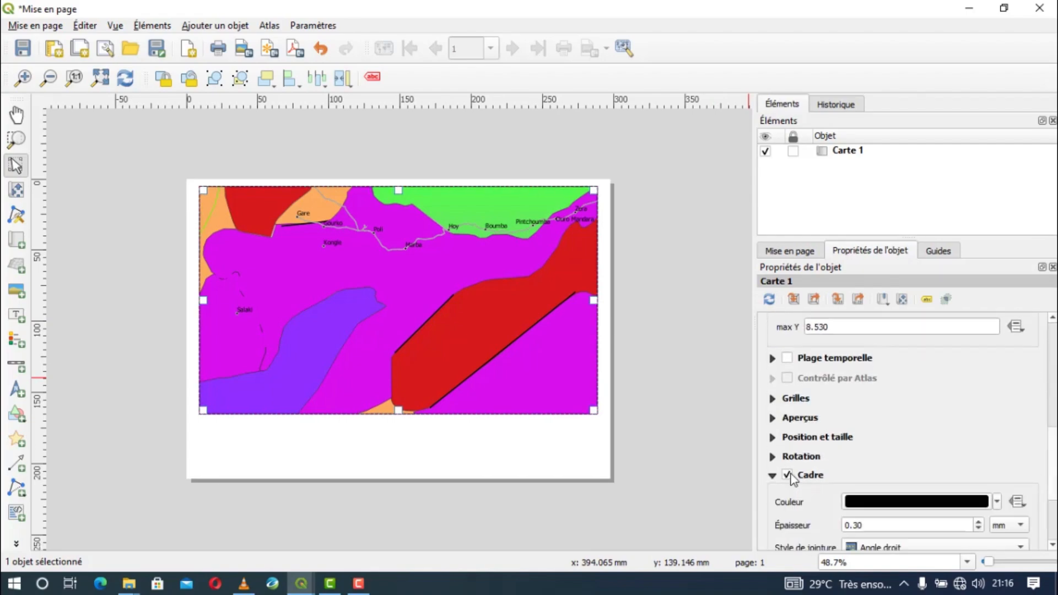
{"action": "left_click", "coordinate": [672, 420]}
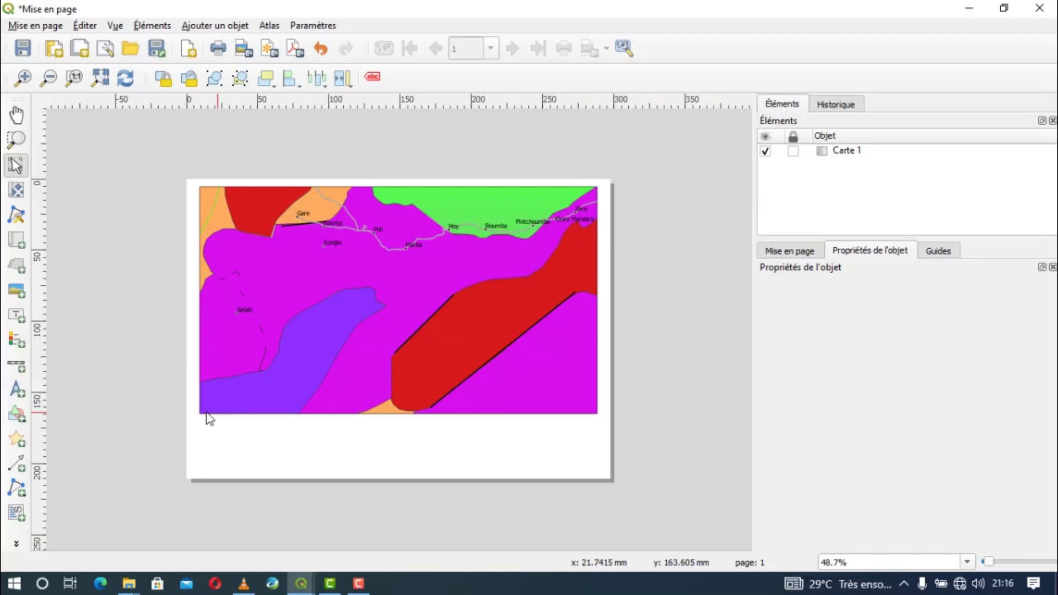
{"action": "left_click", "coordinate": [259, 343]}
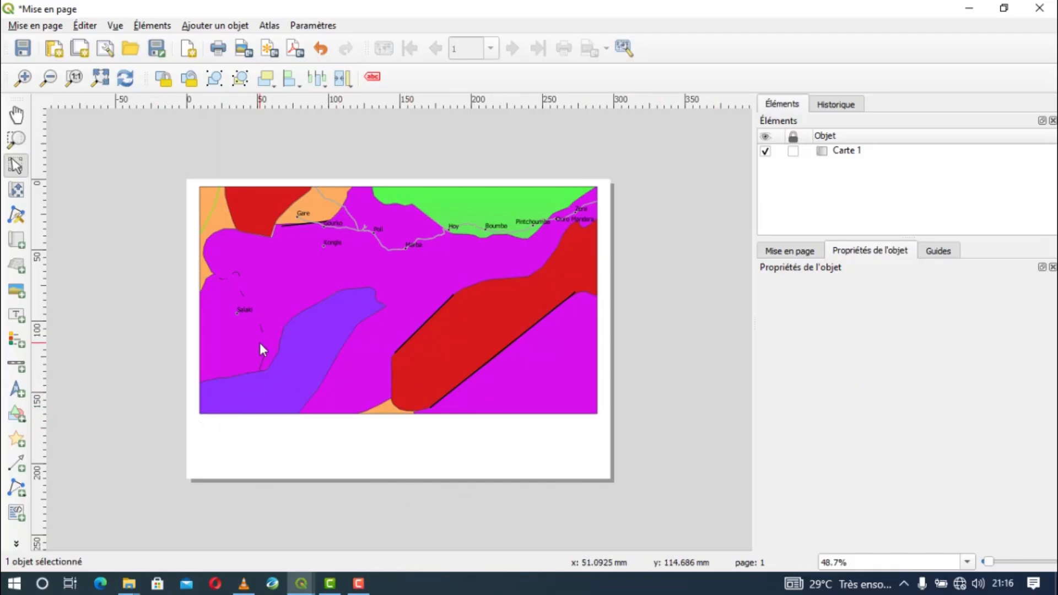
{"action": "key", "text": "Right"}
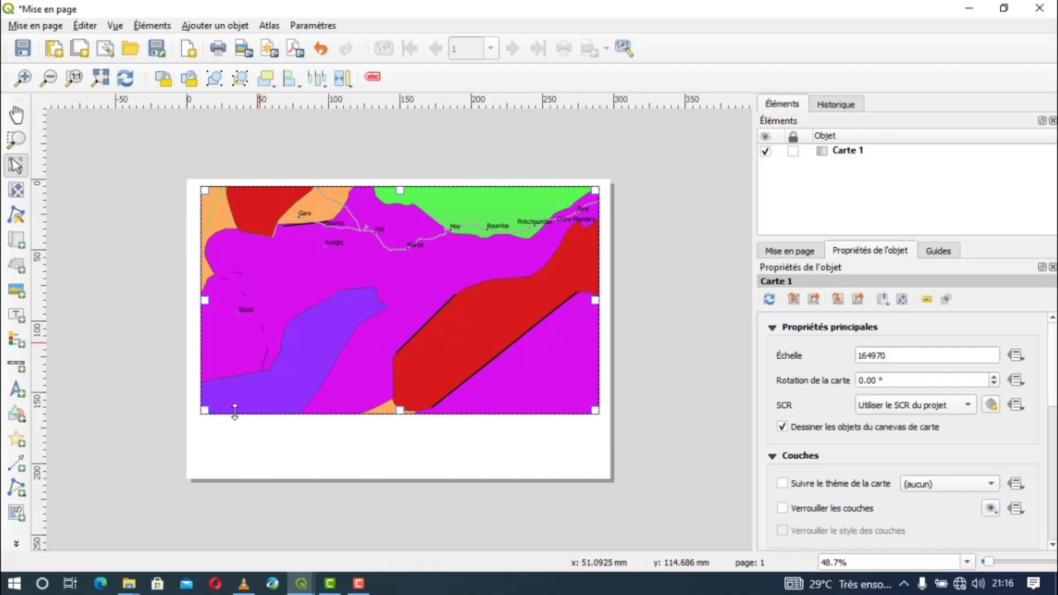
Step: Add a legend in the free strip below the map's lower-left corner and turn off its automatic update
{"action": "left_click", "coordinate": [233, 445]}
{"action": "left_click", "coordinate": [16, 339]}
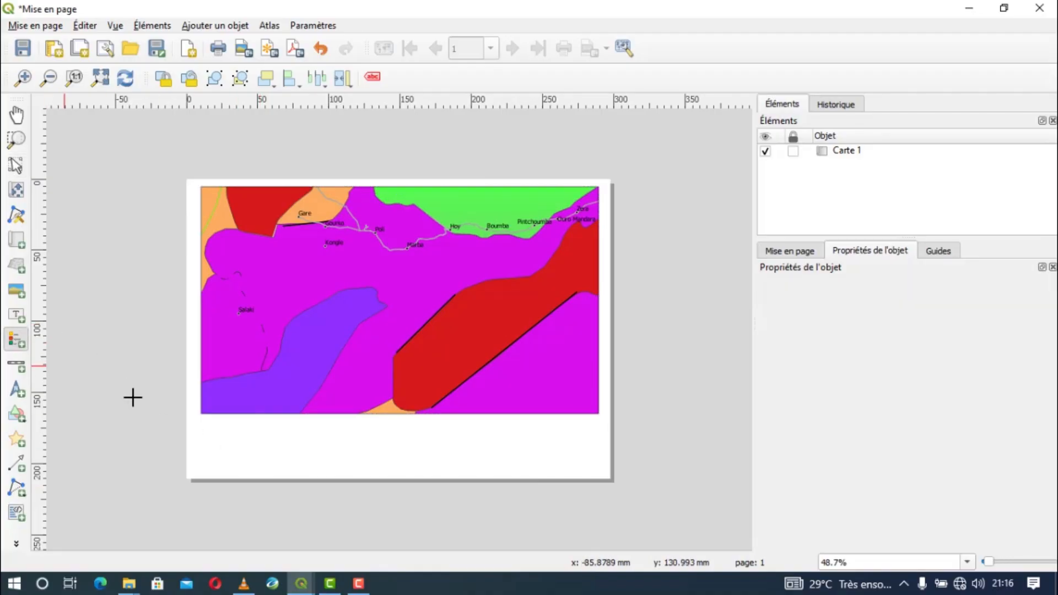
{"action": "left_click_drag", "start_coordinate": [201, 419], "coordinate": [290, 472]}
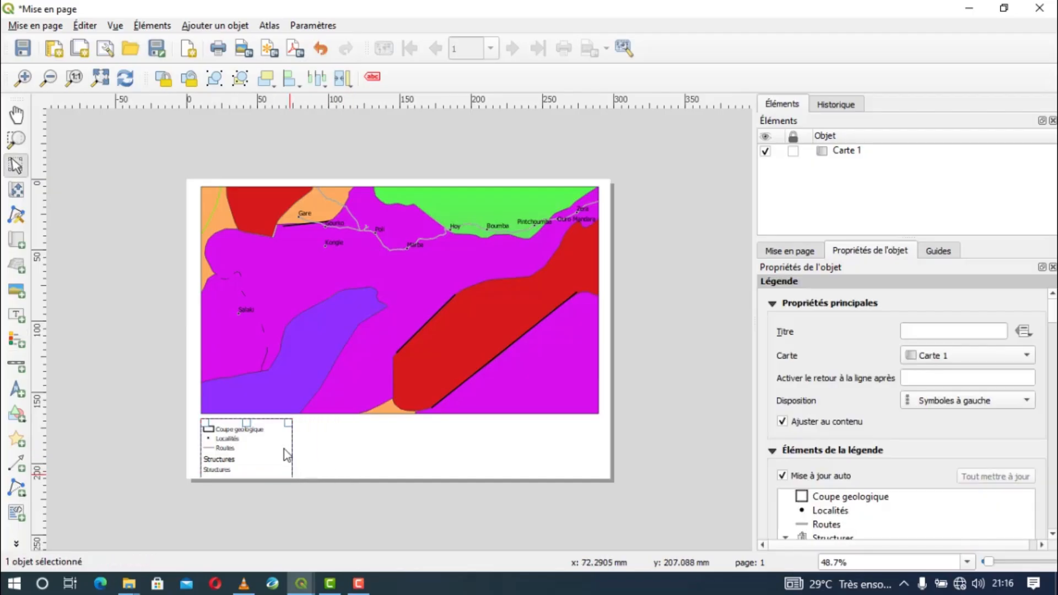
{"action": "left_click", "coordinate": [782, 475]}
{"action": "left_click_drag", "start_coordinate": [1052, 359], "coordinate": [1052, 413]}
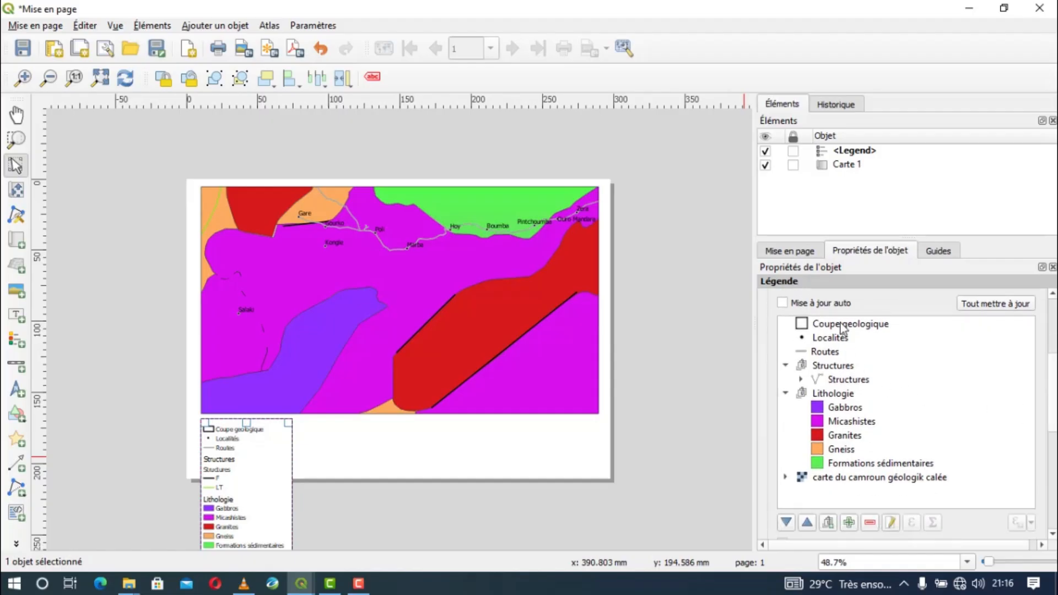
Step: Remove the Coupe geologique entry from the legend
{"action": "left_click", "coordinate": [840, 329]}
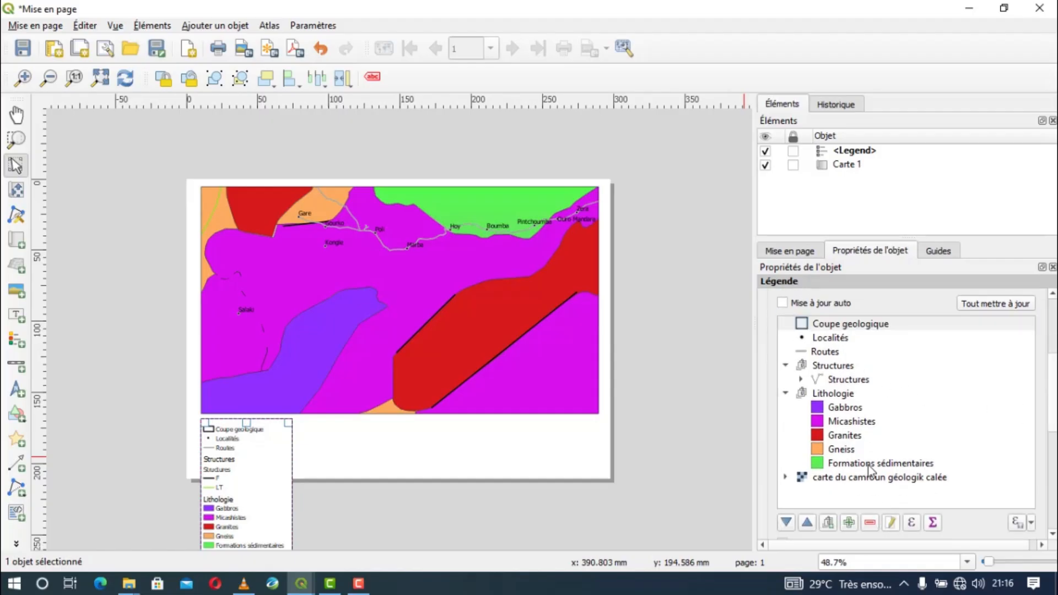
{"action": "double_click", "coordinate": [837, 325]}
{"action": "left_click", "coordinate": [766, 283]}
{"action": "left_click", "coordinate": [835, 325]}
{"action": "left_click", "coordinate": [869, 522]}
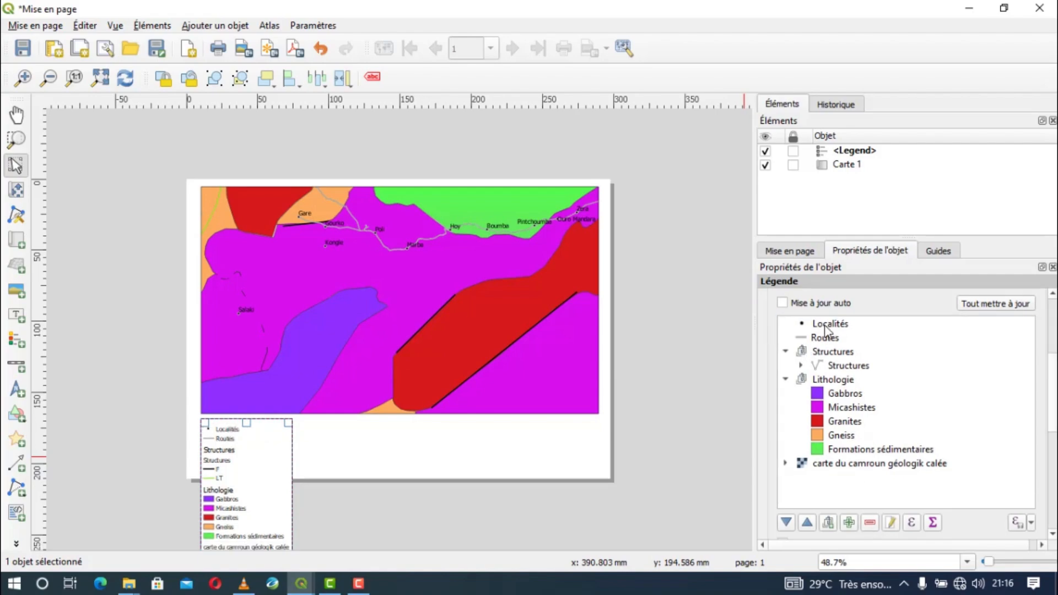
Step: Remove the Structures and Lithologie groups and the carte du camroun géologik calée raster from the legend, and shift the legend slightly to the right
{"action": "left_click", "coordinate": [826, 326]}
{"action": "left_click", "coordinate": [828, 338]}
{"action": "left_click", "coordinate": [832, 352]}
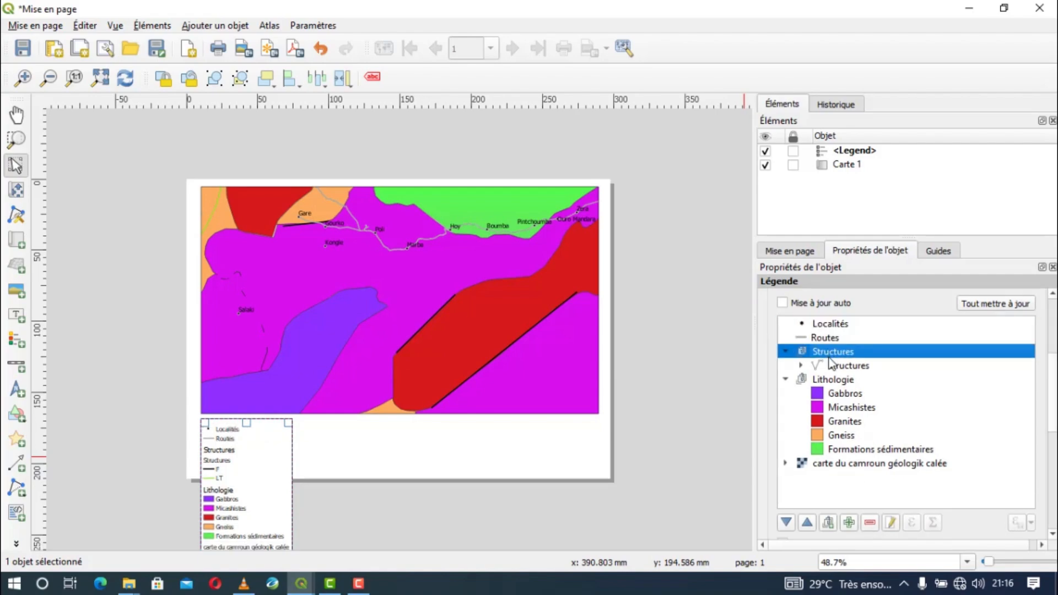
{"action": "left_click", "coordinate": [821, 466], "text": "shift"}
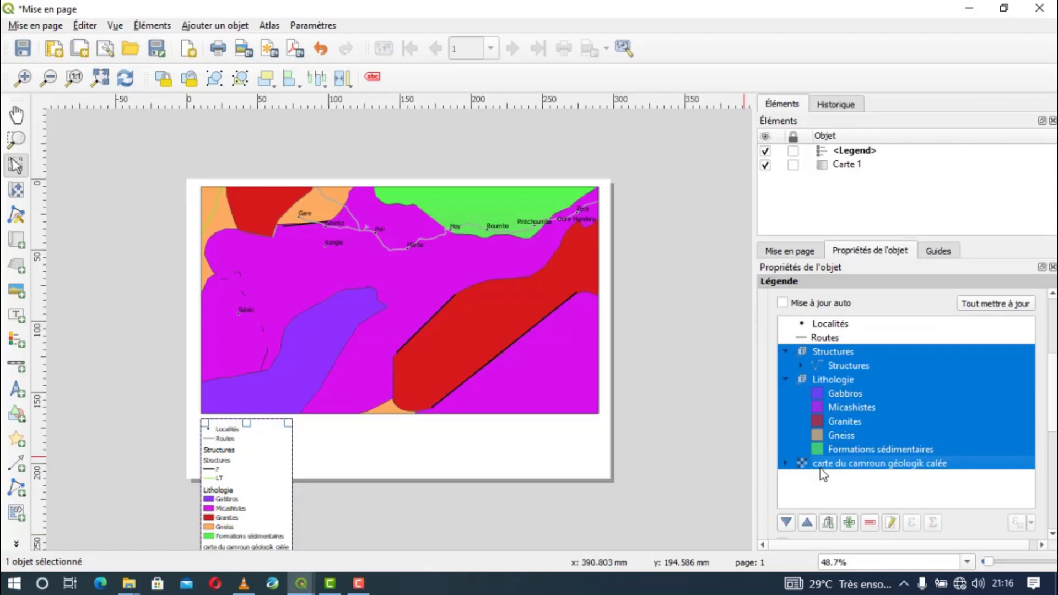
{"action": "left_click", "coordinate": [869, 522]}
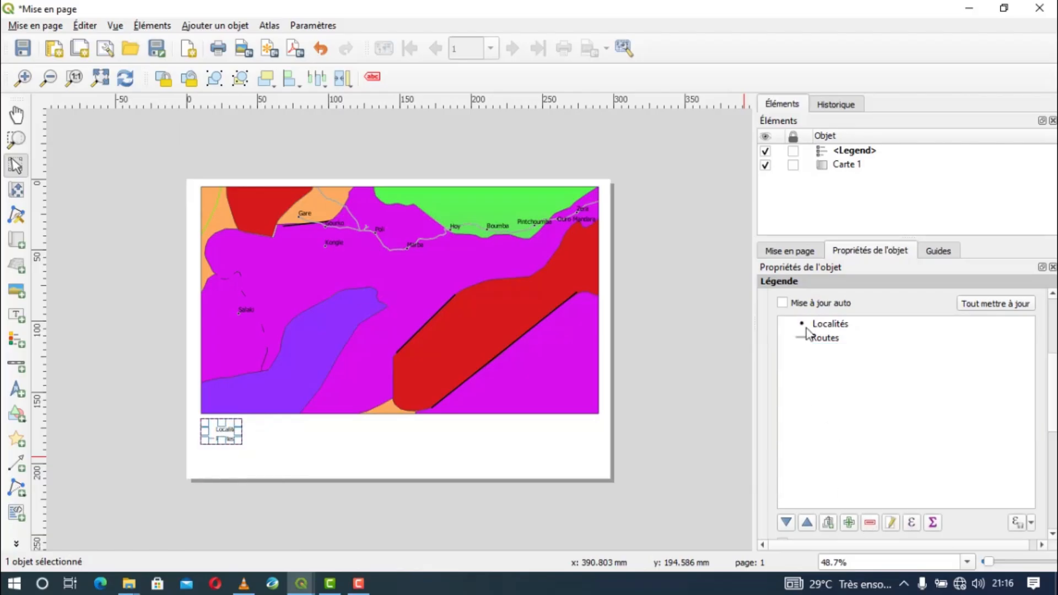
{"action": "scroll", "coordinate": [269, 426], "scroll_direction": "up", "scroll_amount": 1}
{"action": "left_click_drag", "start_coordinate": [152, 428], "coordinate": [216, 430]}
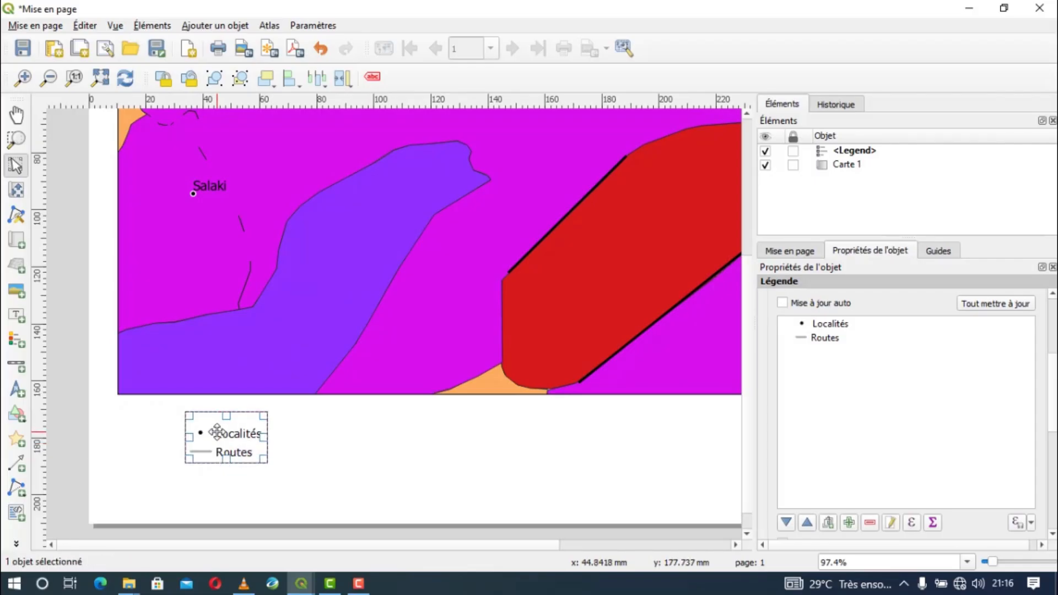
Step: Add a group to the legend and name it "Toponymie et Routes"
{"action": "left_click_drag", "start_coordinate": [1050, 371], "coordinate": [1053, 392]}
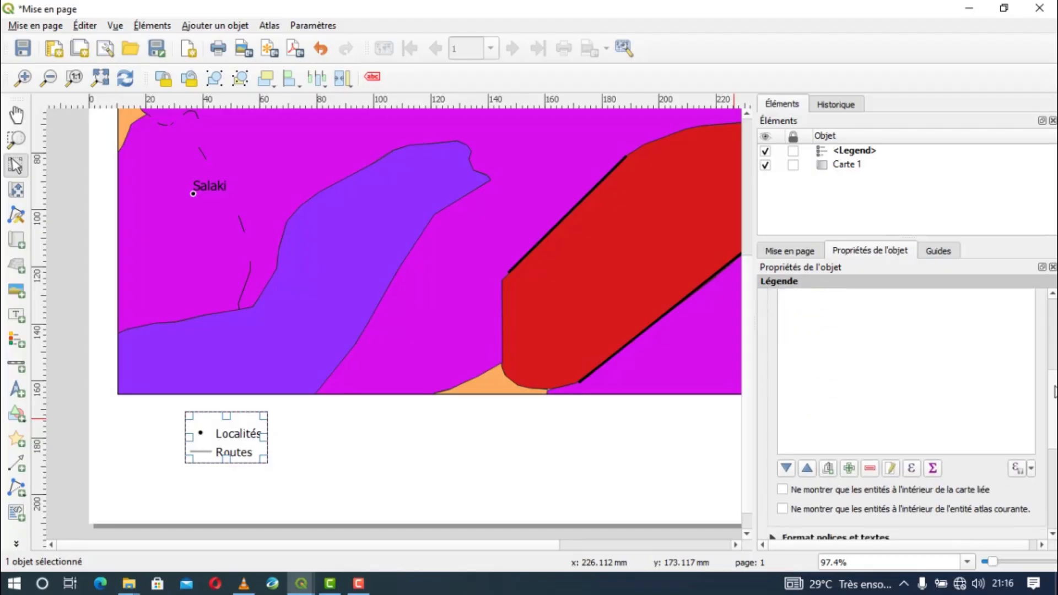
{"action": "left_click", "coordinate": [828, 469]}
{"action": "scroll", "coordinate": [880, 380], "scroll_direction": "up", "scroll_amount": 2}
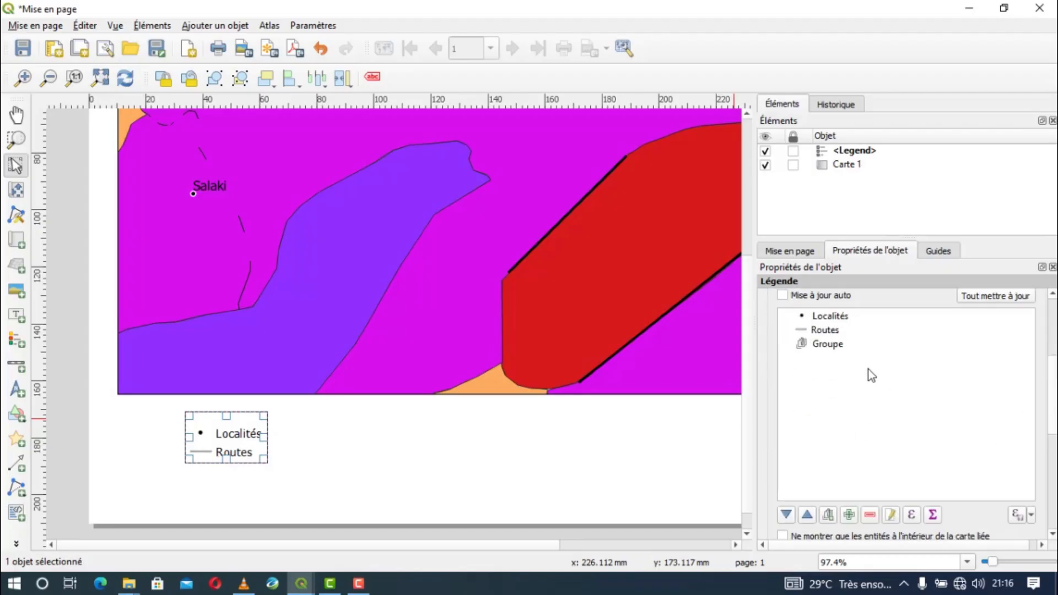
{"action": "left_click", "coordinate": [817, 343]}
{"action": "right_click", "coordinate": [817, 343]}
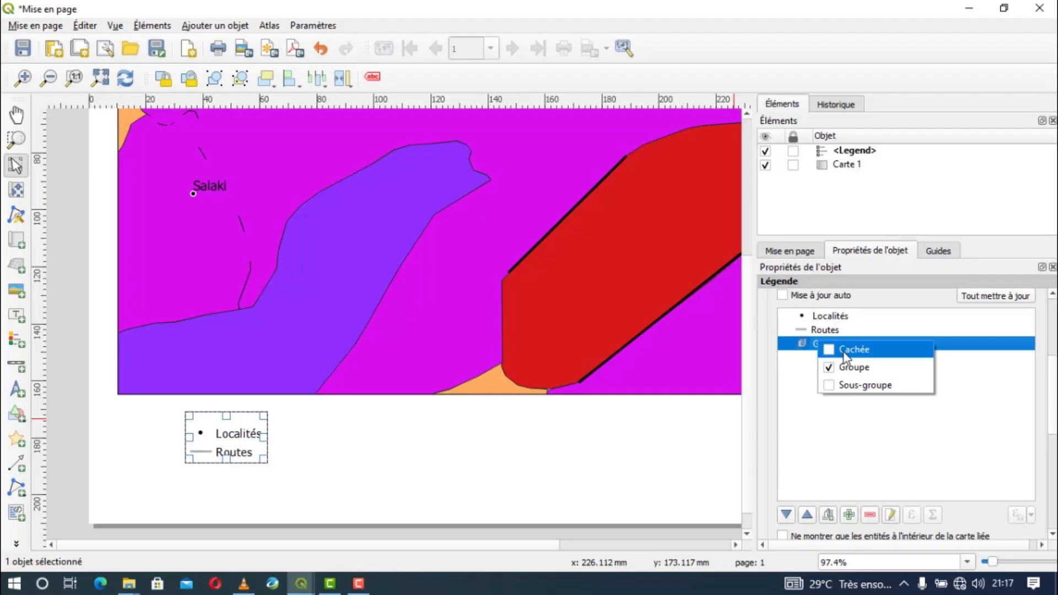
{"action": "left_click", "coordinate": [828, 409]}
{"action": "left_click", "coordinate": [835, 350]}
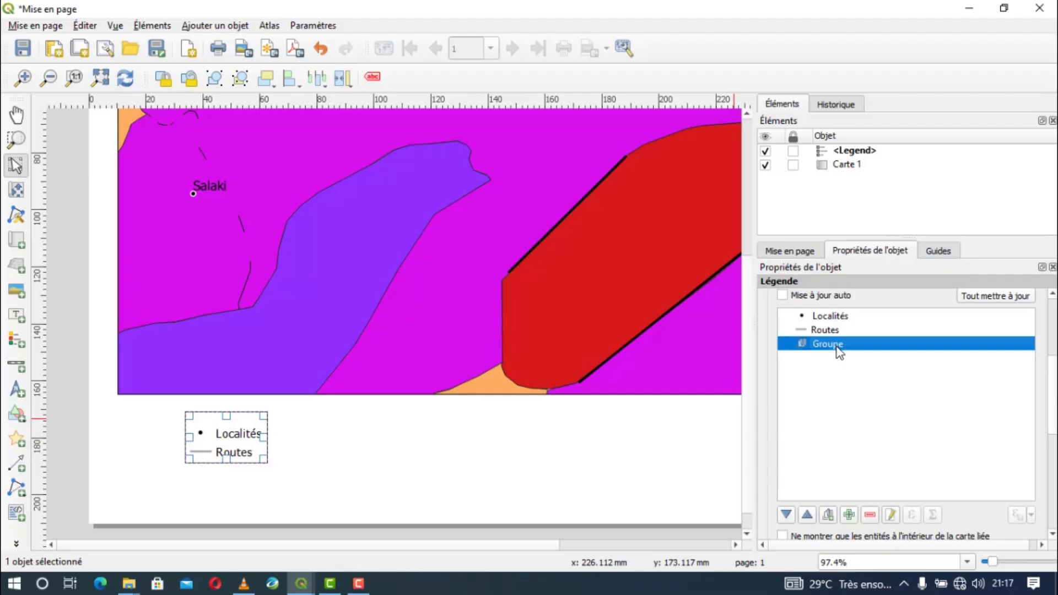
{"action": "left_click", "coordinate": [890, 513]}
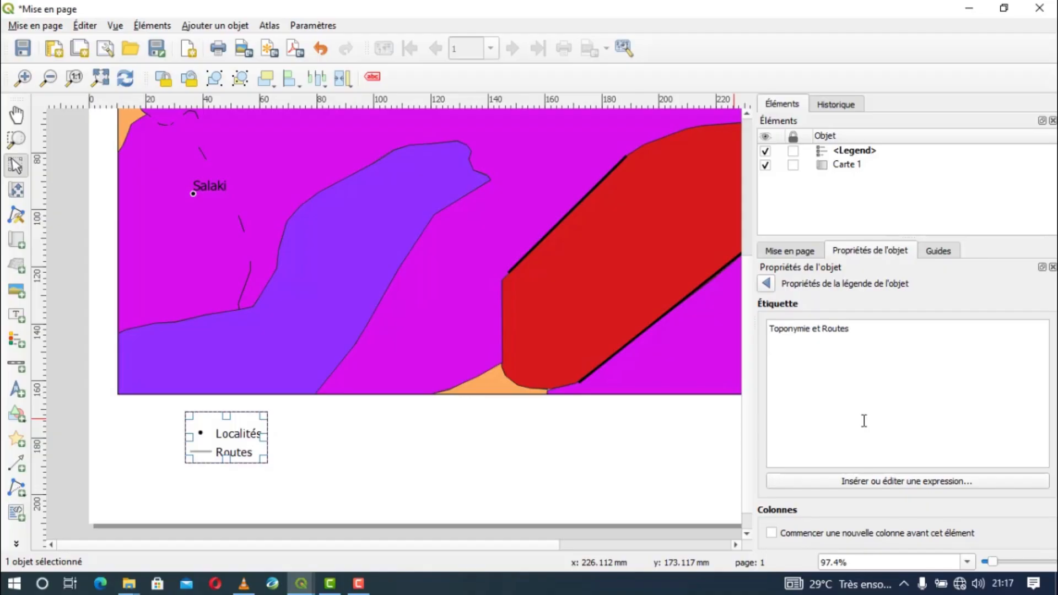
{"action": "left_click", "coordinate": [768, 285]}
Step: Place Localités and Routes inside the Toponymie et Routes group and adjust the legend's position under the map
{"action": "mouse_move", "coordinate": [843, 330]}
{"action": "left_mouse_down"}
{"action": "mouse_move", "coordinate": [843, 347]}
{"action": "mouse_move", "coordinate": [838, 331]}
{"action": "left_mouse_up"}
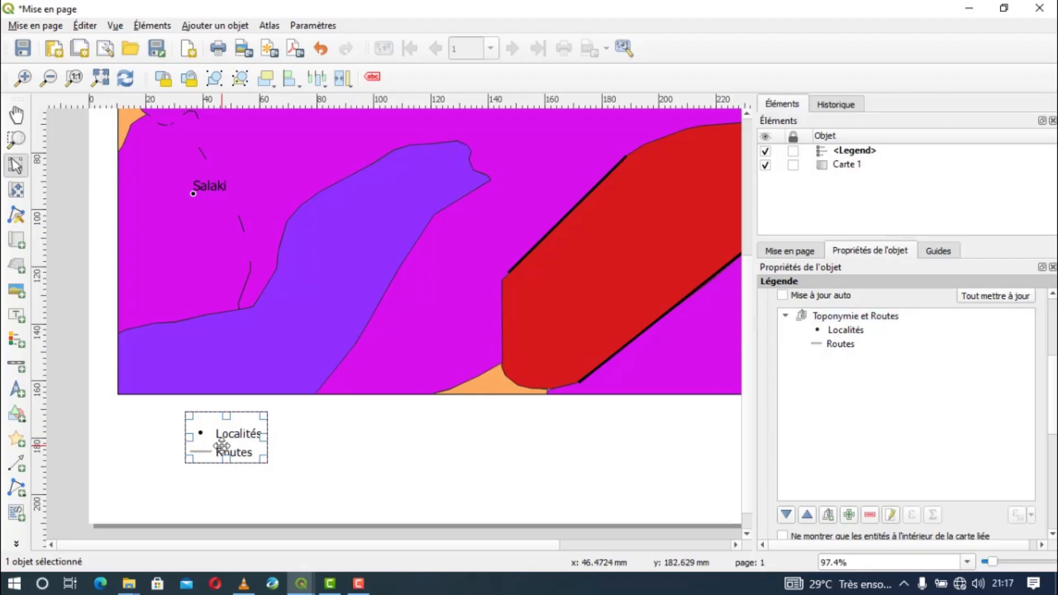
{"action": "left_click_drag", "start_coordinate": [225, 436], "coordinate": [282, 476]}
{"action": "left_click_drag", "start_coordinate": [218, 455], "coordinate": [214, 459]}
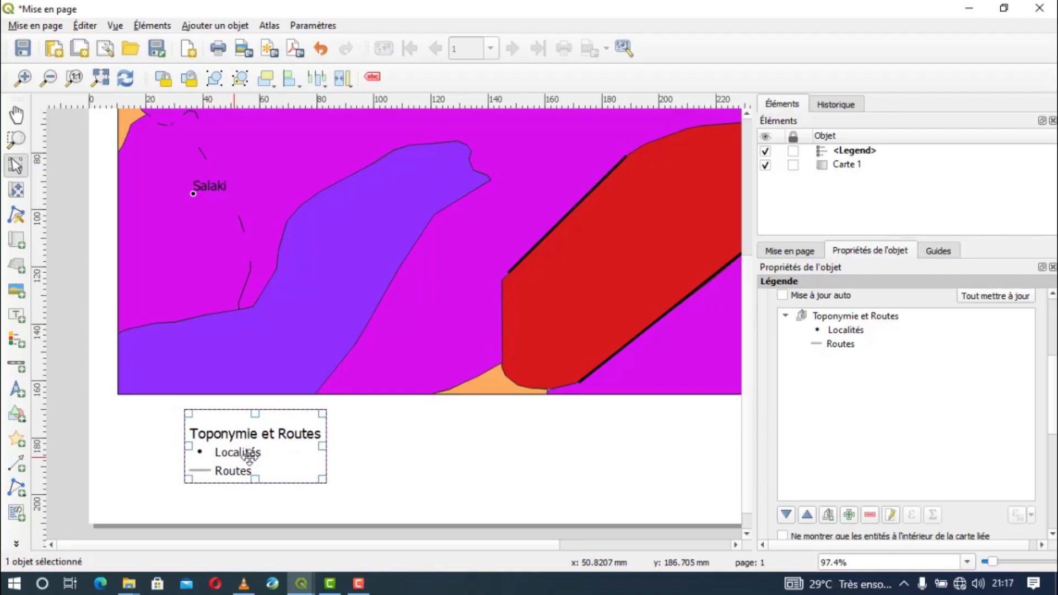
{"action": "left_click", "coordinate": [402, 468]}
{"action": "scroll", "coordinate": [407, 465], "scroll_direction": "down", "scroll_amount": 1}
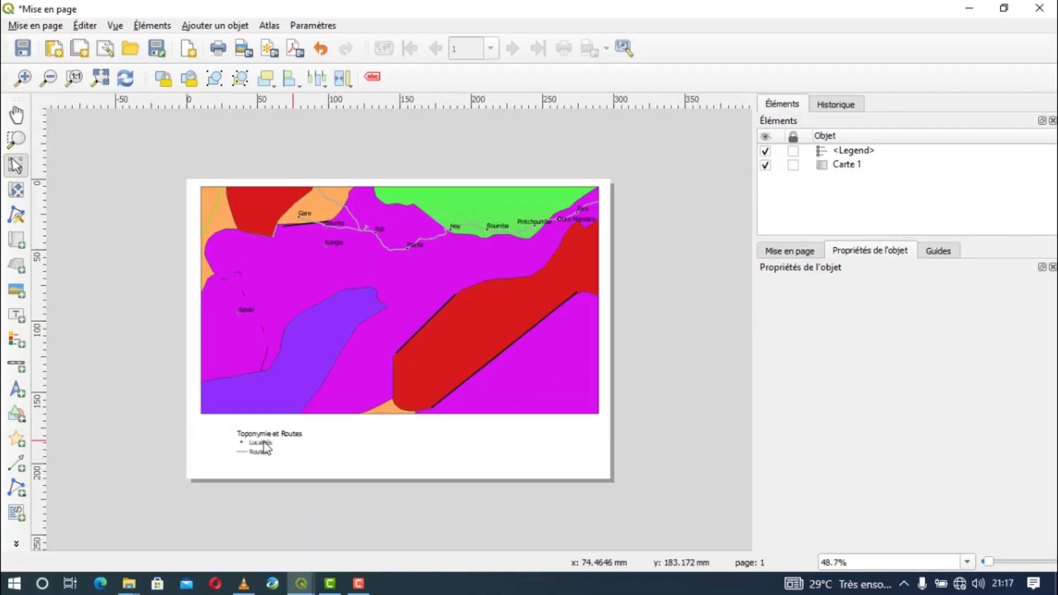
Step: Add a second legend to the right of the Toponymie et Routes legend and turn off its automatic update
{"action": "left_click", "coordinate": [17, 339]}
{"action": "scroll", "coordinate": [284, 435], "scroll_direction": "up", "scroll_amount": 1}
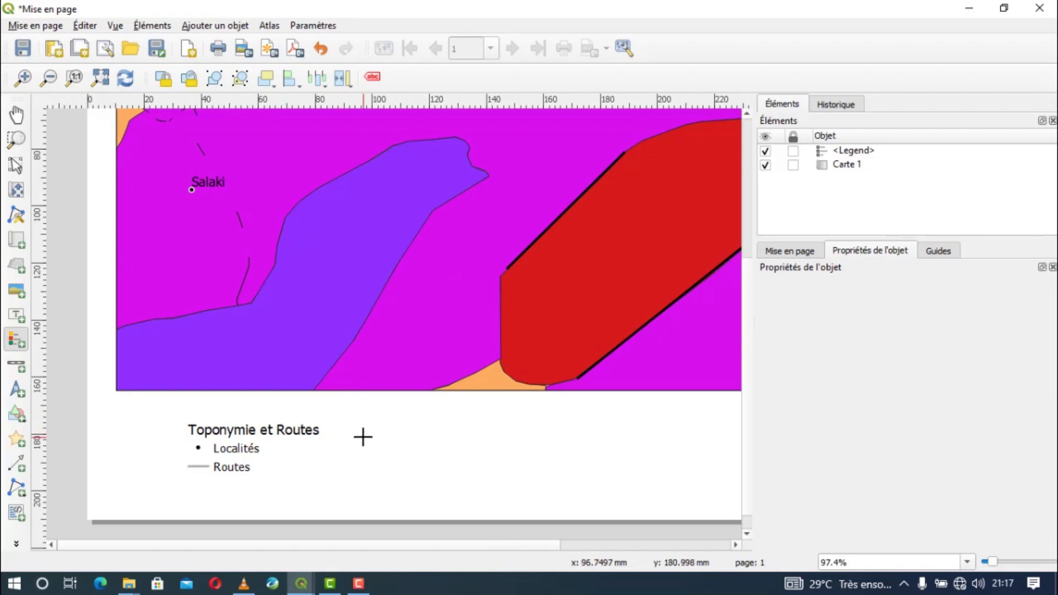
{"action": "left_click_drag", "start_coordinate": [366, 427], "coordinate": [532, 502]}
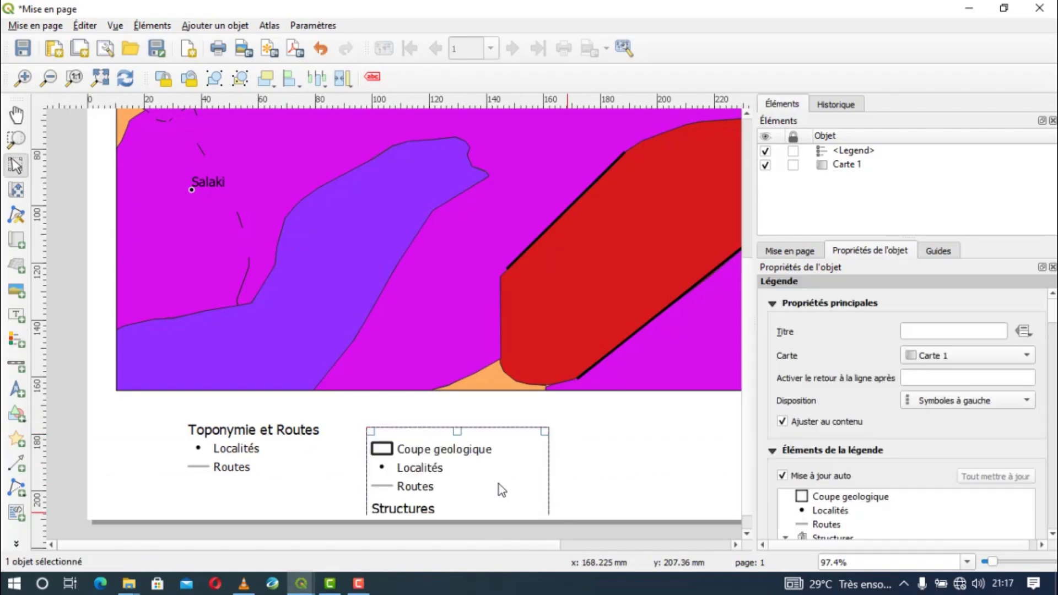
{"action": "left_click", "coordinate": [786, 475]}
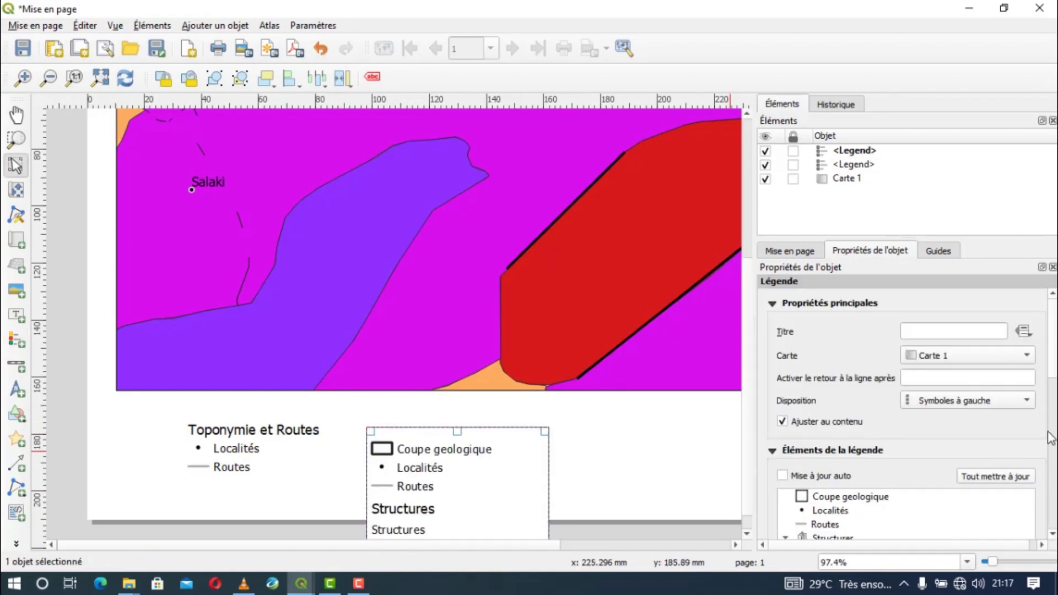
{"action": "scroll", "coordinate": [1023, 419], "scroll_direction": "down", "scroll_amount": 5}
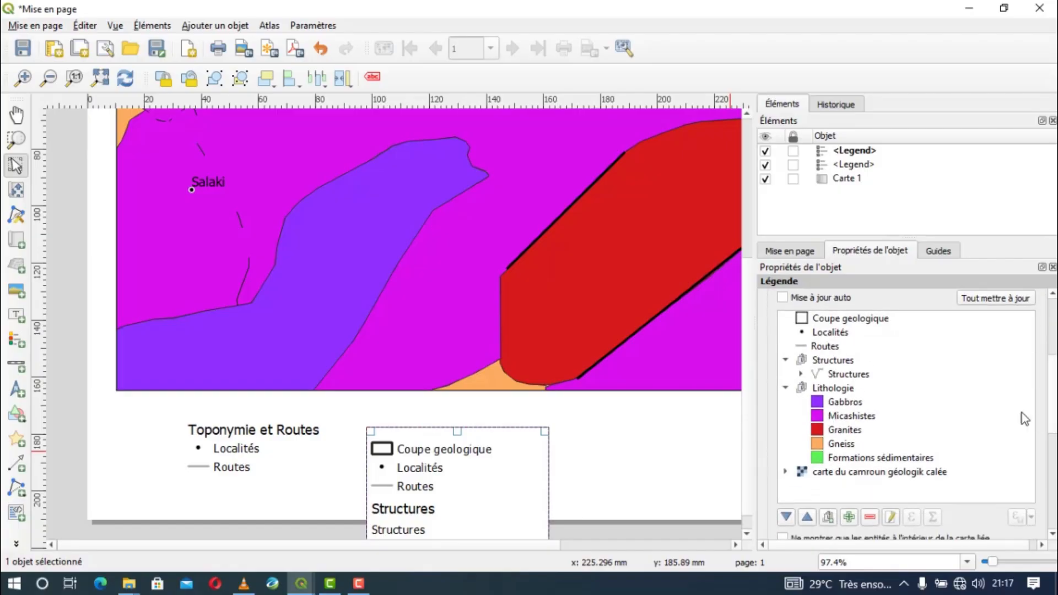
Step: Remove Coupe geologique, Localités, Routes and the Structures group from the second legend
{"action": "left_click", "coordinate": [834, 319]}
{"action": "left_click", "coordinate": [869, 517]}
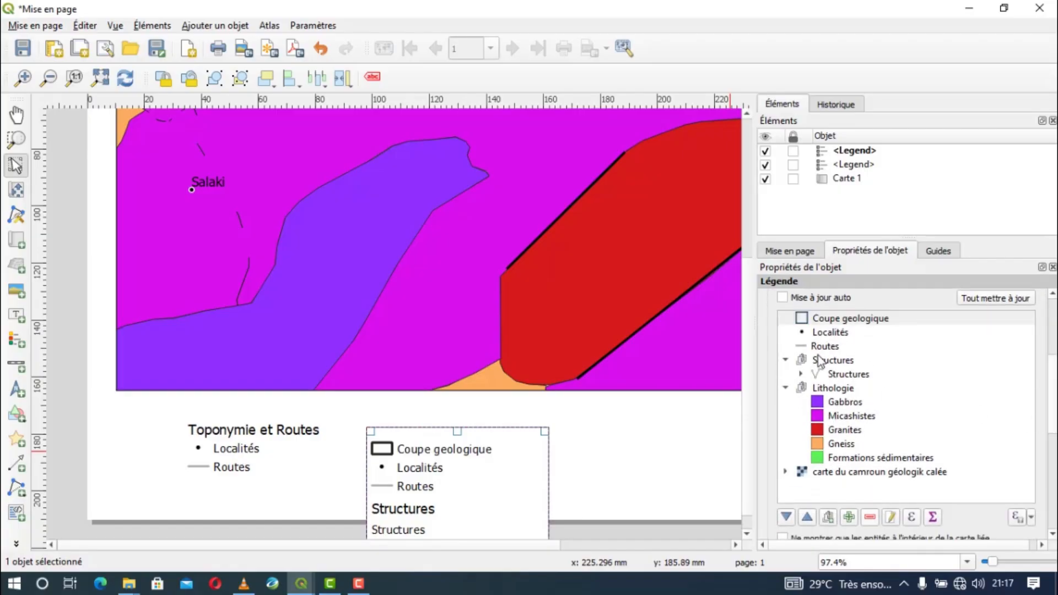
{"action": "left_click", "coordinate": [823, 325]}
{"action": "left_click", "coordinate": [824, 332], "text": "shift"}
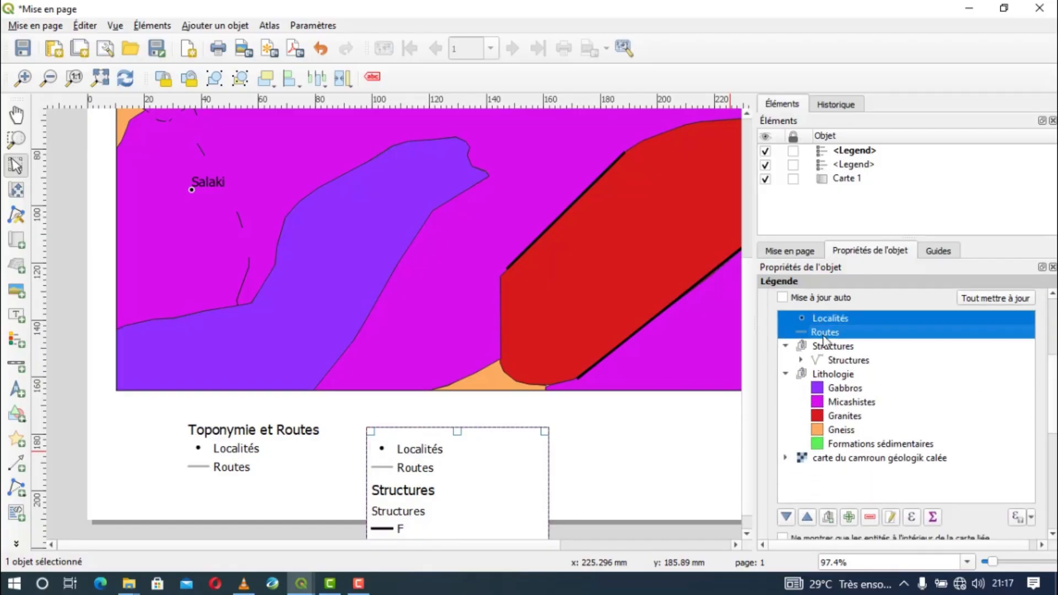
{"action": "left_click", "coordinate": [869, 517]}
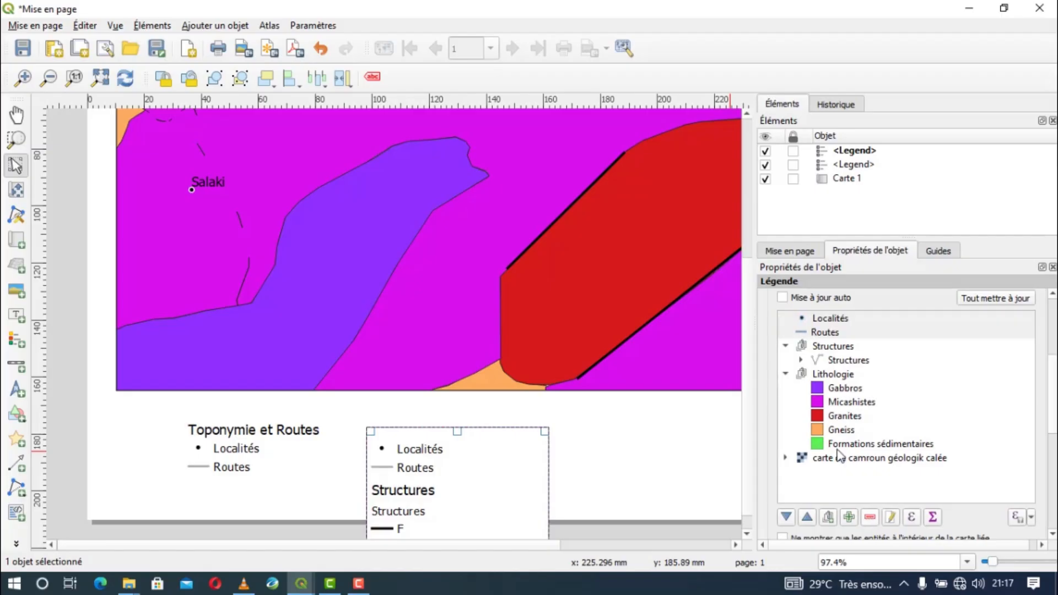
{"action": "left_click", "coordinate": [824, 322]}
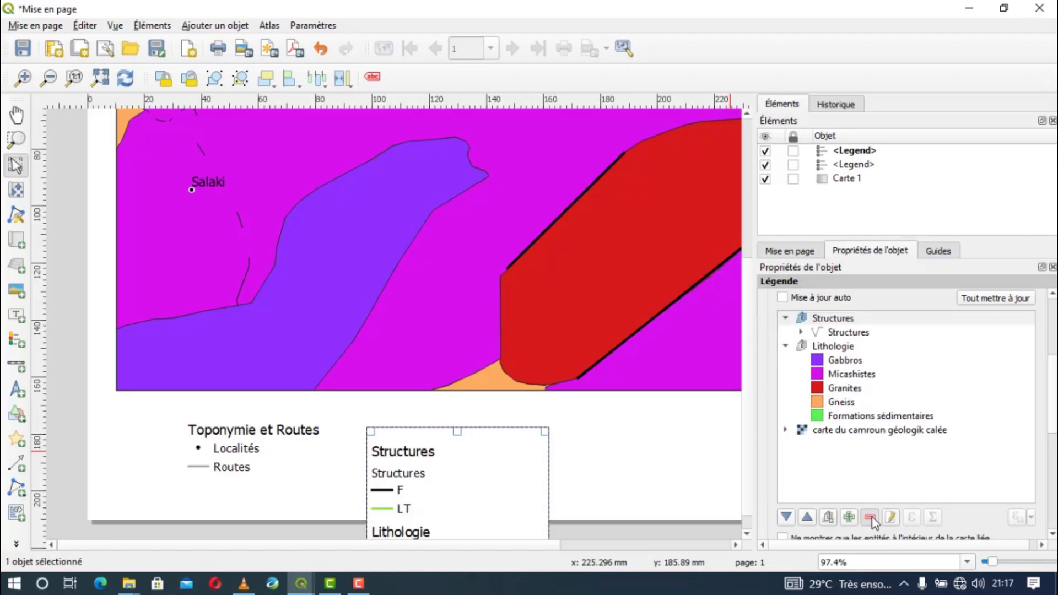
{"action": "left_click", "coordinate": [868, 518]}
Step: Move Formations sédimentaires to the top of the Lithologie group
{"action": "left_click", "coordinate": [822, 320]}
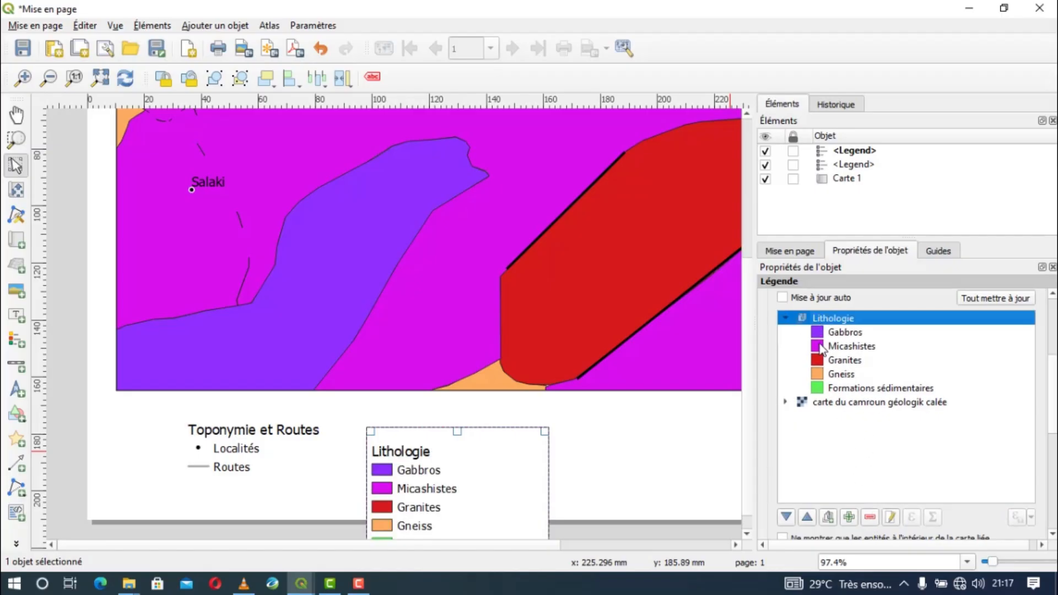
{"action": "scroll", "coordinate": [839, 385], "scroll_direction": "down", "scroll_amount": 1}
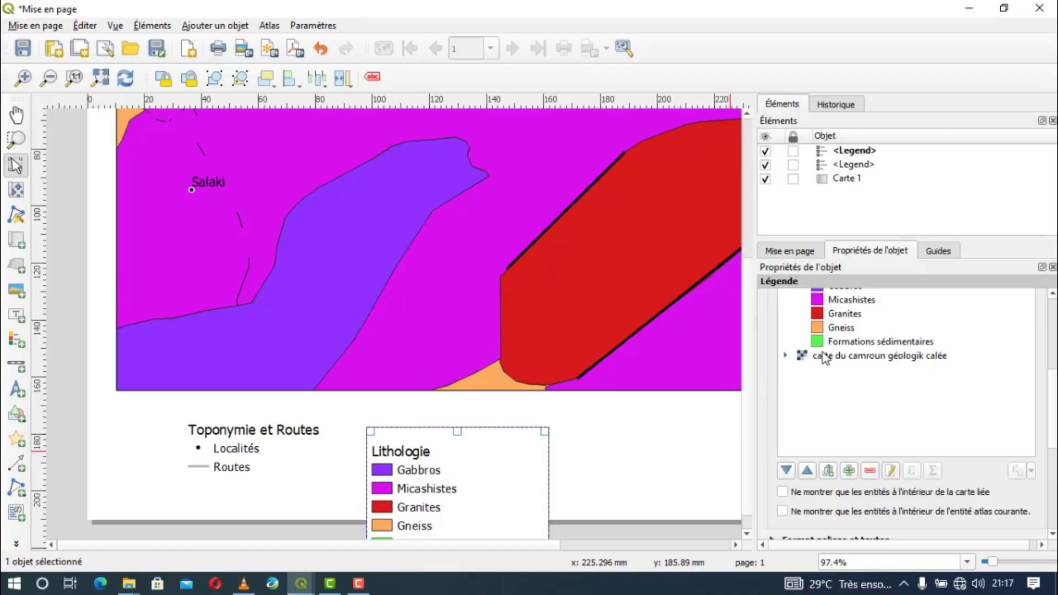
{"action": "scroll", "coordinate": [861, 307], "scroll_direction": "up", "scroll_amount": 1}
{"action": "left_click", "coordinate": [841, 388]}
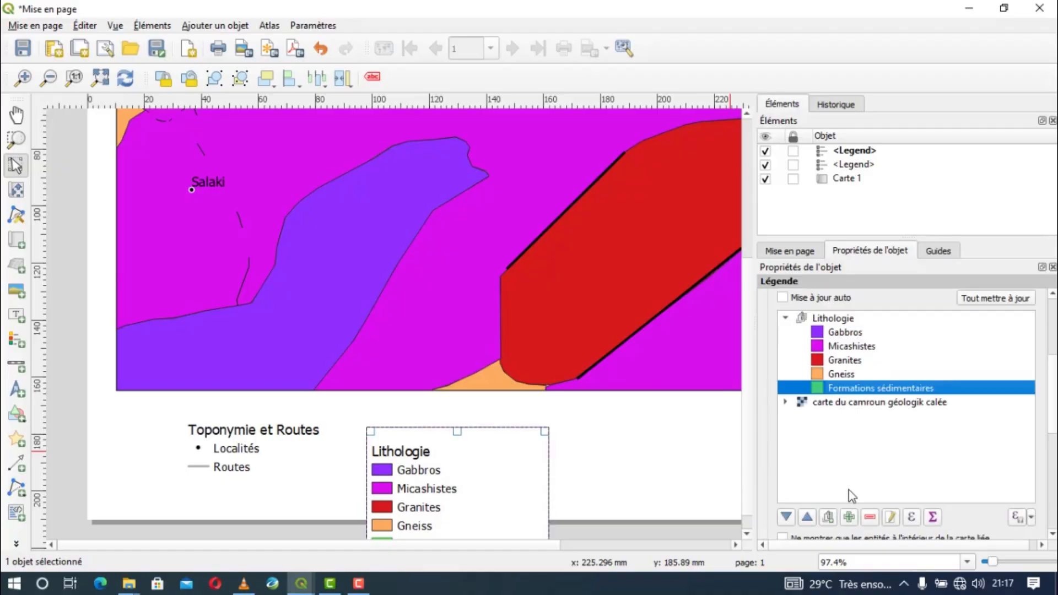
{"action": "left_click", "coordinate": [807, 518]}
{"action": "left_click", "coordinate": [807, 517]}
{"action": "left_click", "coordinate": [807, 518]}
{"action": "left_click", "coordinate": [807, 517]}
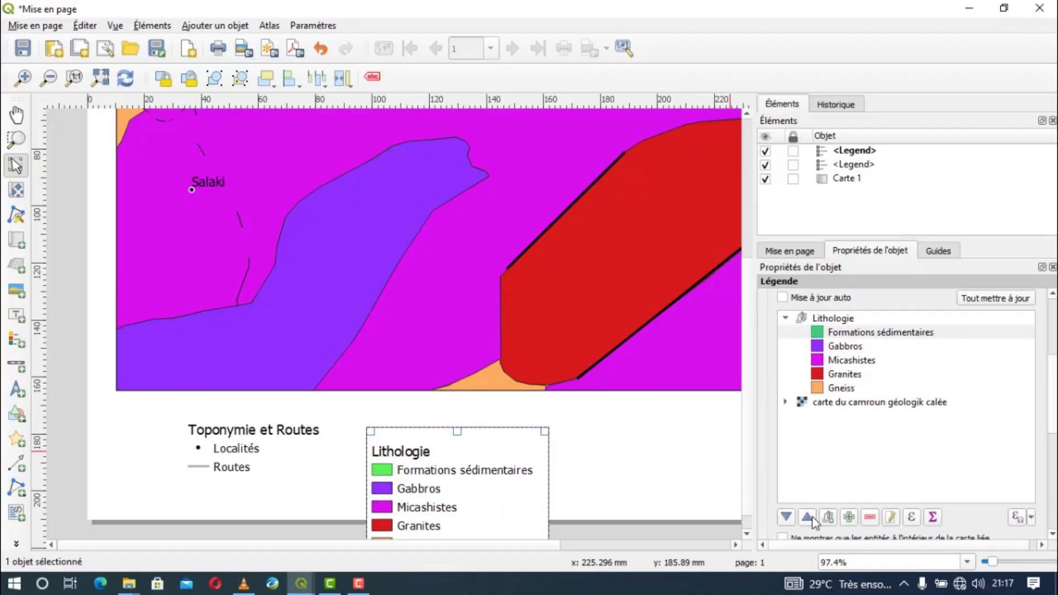
Step: Move Gabbros to the end of the Lithologie group
{"action": "left_click", "coordinate": [846, 345]}
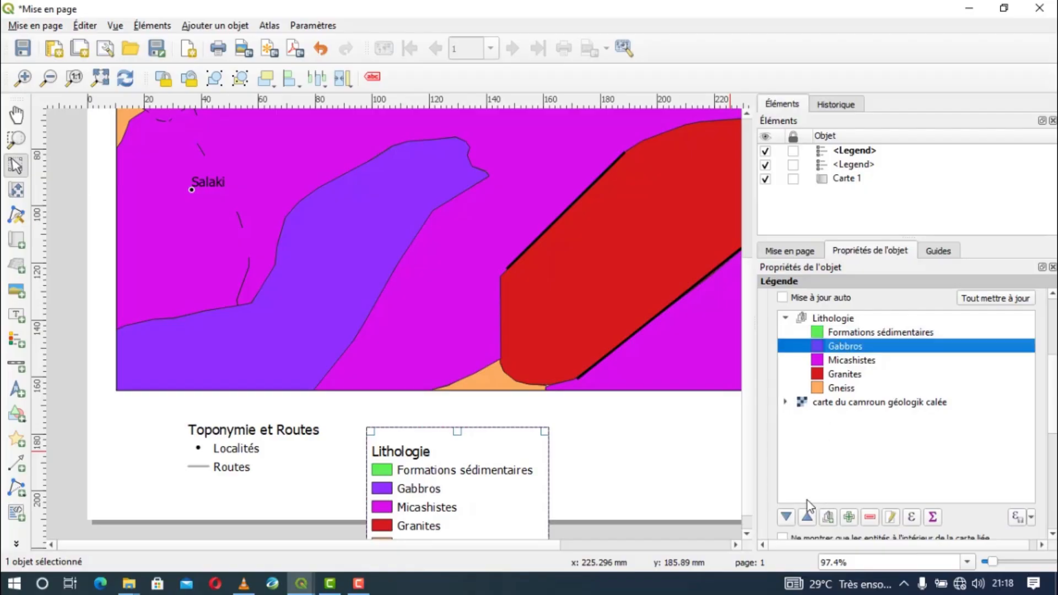
{"action": "left_click", "coordinate": [786, 518]}
{"action": "left_click", "coordinate": [786, 518]}
{"action": "left_click", "coordinate": [786, 517]}
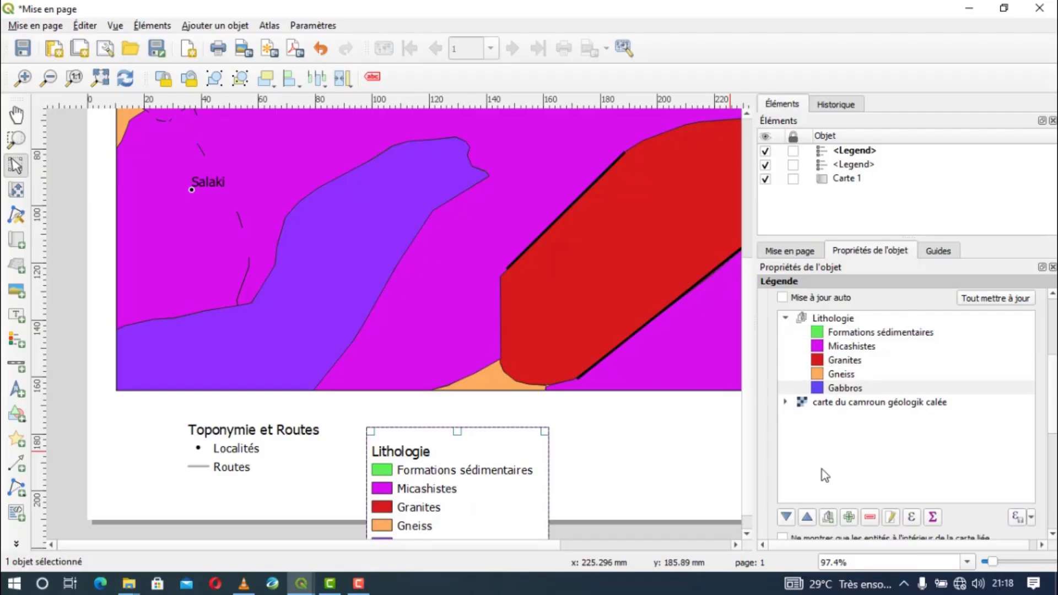
Step: Reorder Lithologie so that Gneiss comes before Micashistes and Granites, and move this legend up against the map's lower edge
{"action": "left_click", "coordinate": [852, 375]}
{"action": "left_click", "coordinate": [808, 518]}
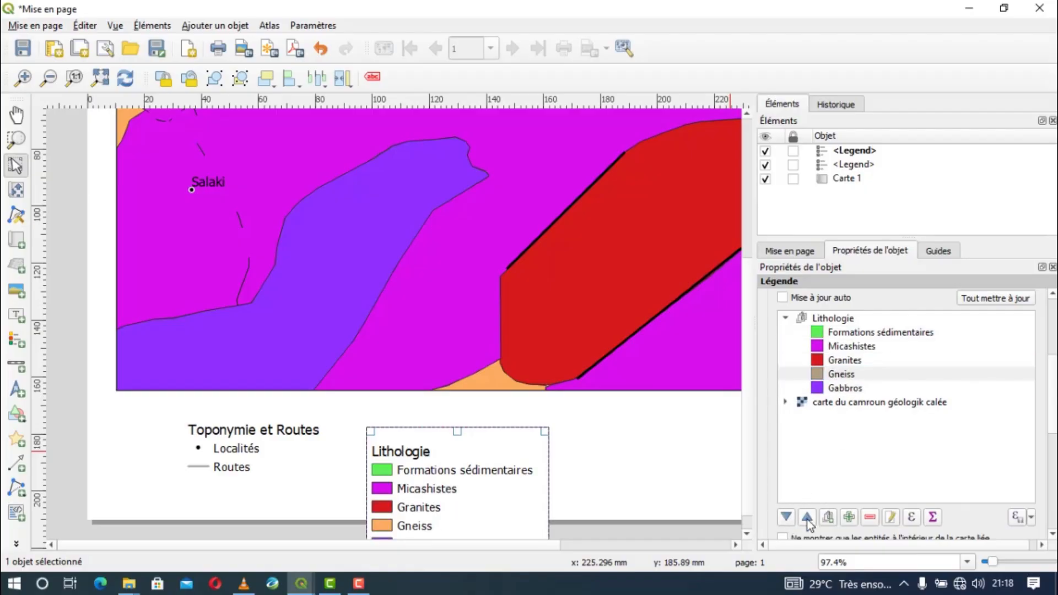
{"action": "left_click", "coordinate": [850, 347]}
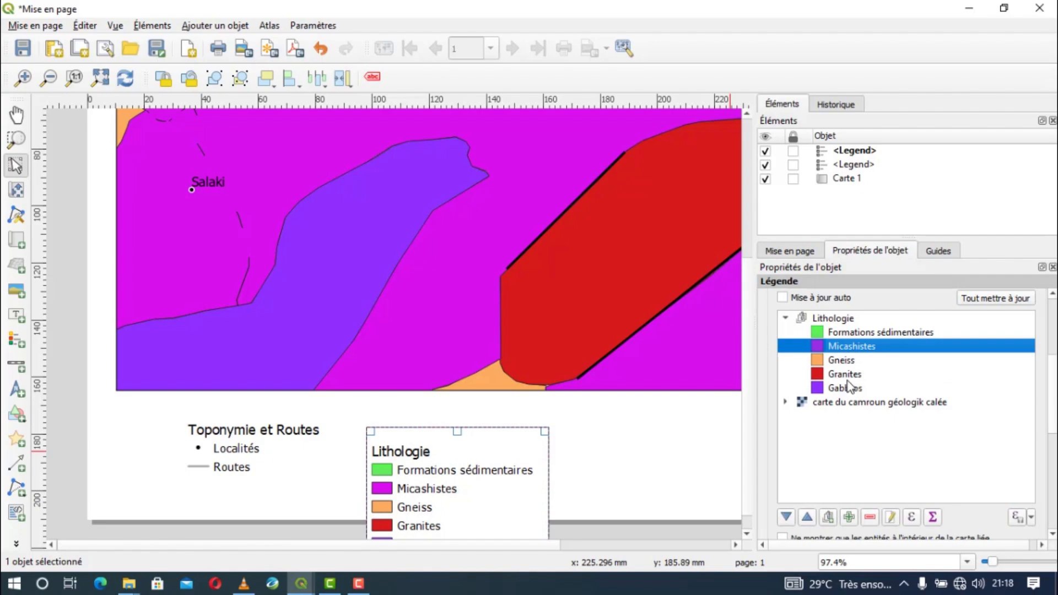
{"action": "left_click", "coordinate": [786, 518]}
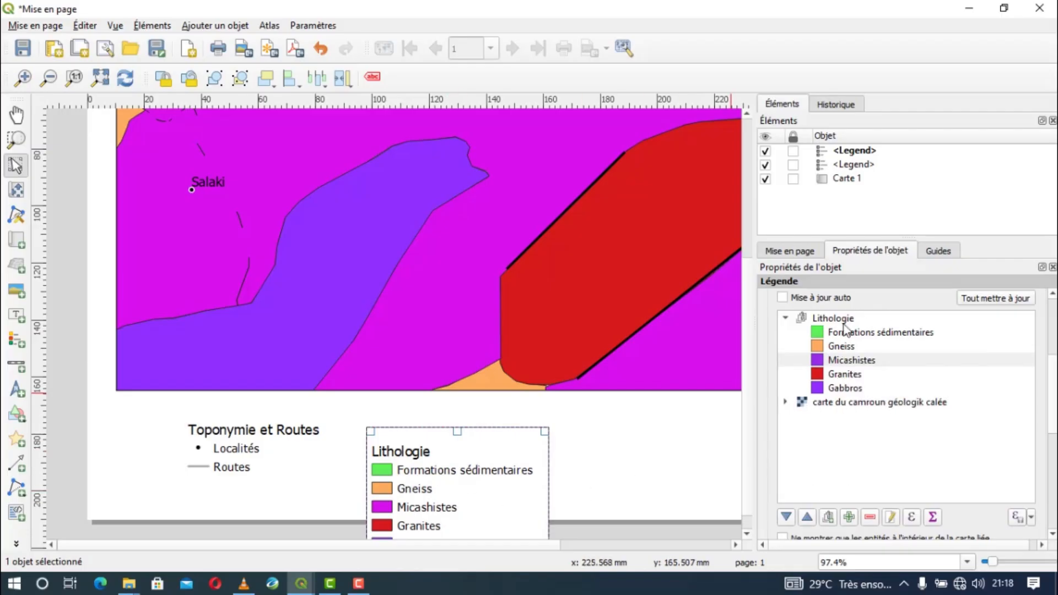
{"action": "left_click_drag", "start_coordinate": [441, 470], "coordinate": [441, 433]}
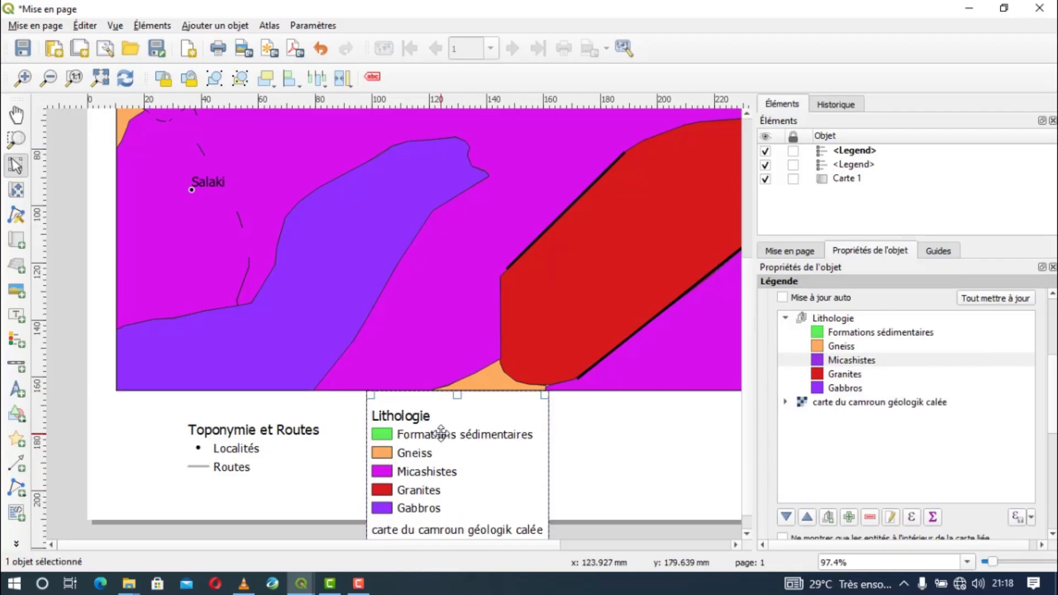
Step: Remove the "carte du camroun géologik calée" raster entry from the Lithologie legend
{"action": "left_click", "coordinate": [841, 405]}
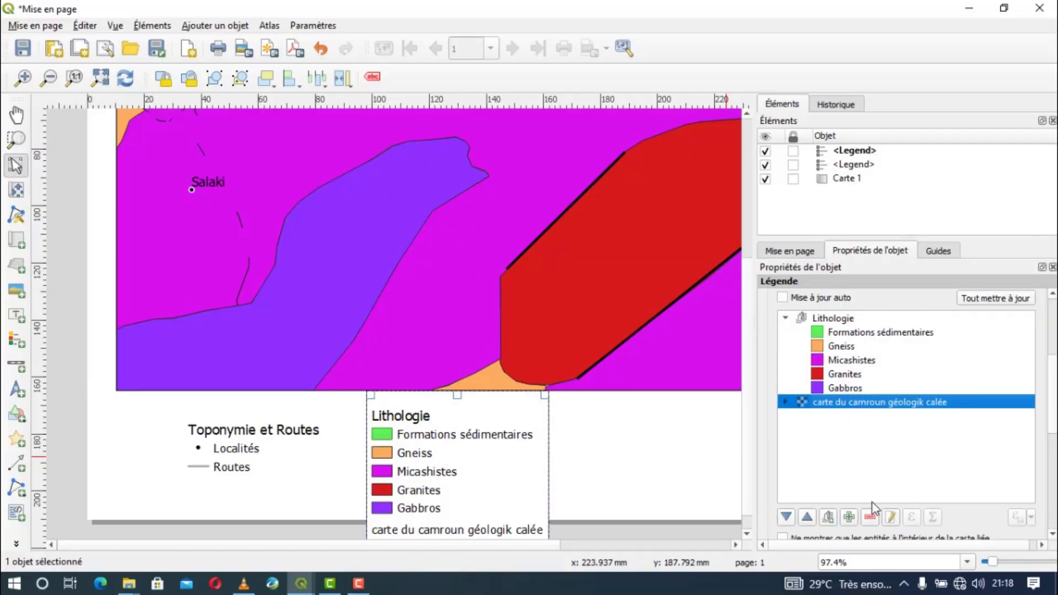
{"action": "left_click", "coordinate": [869, 517]}
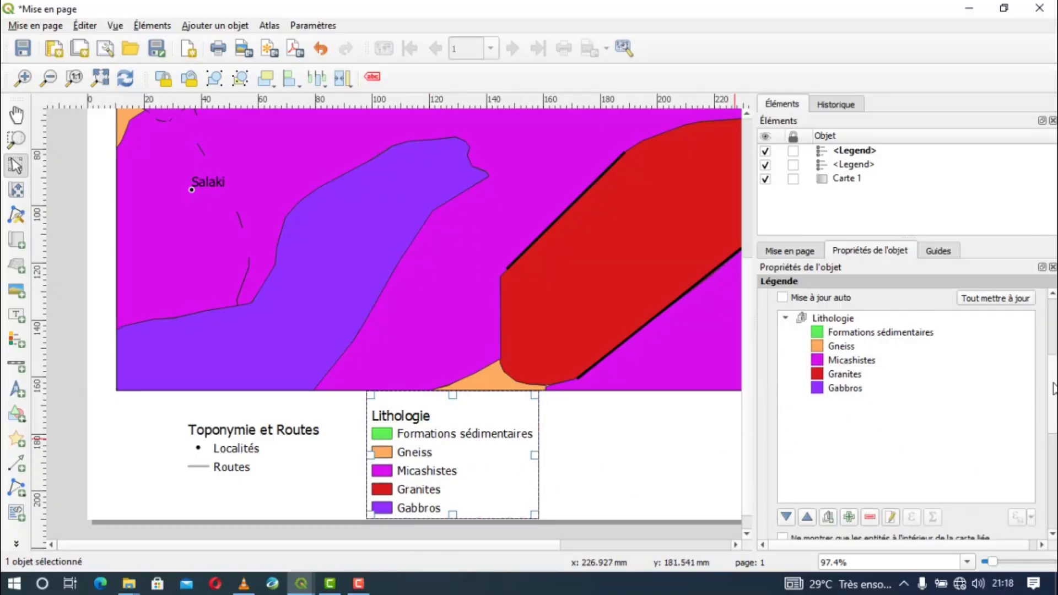
Step: Try arranging the Lithologie legend in several columns, ending with three, and reposition it below the map
{"action": "scroll", "coordinate": [1053, 389], "scroll_direction": "down", "scroll_amount": 5}
{"action": "left_click", "coordinate": [772, 426]}
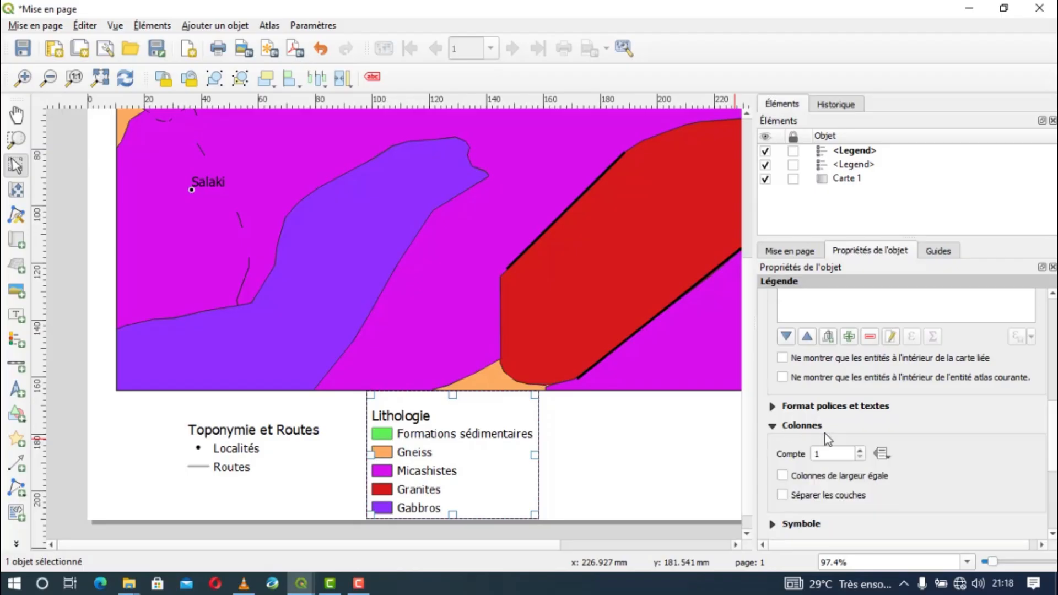
{"action": "left_click", "coordinate": [860, 449]}
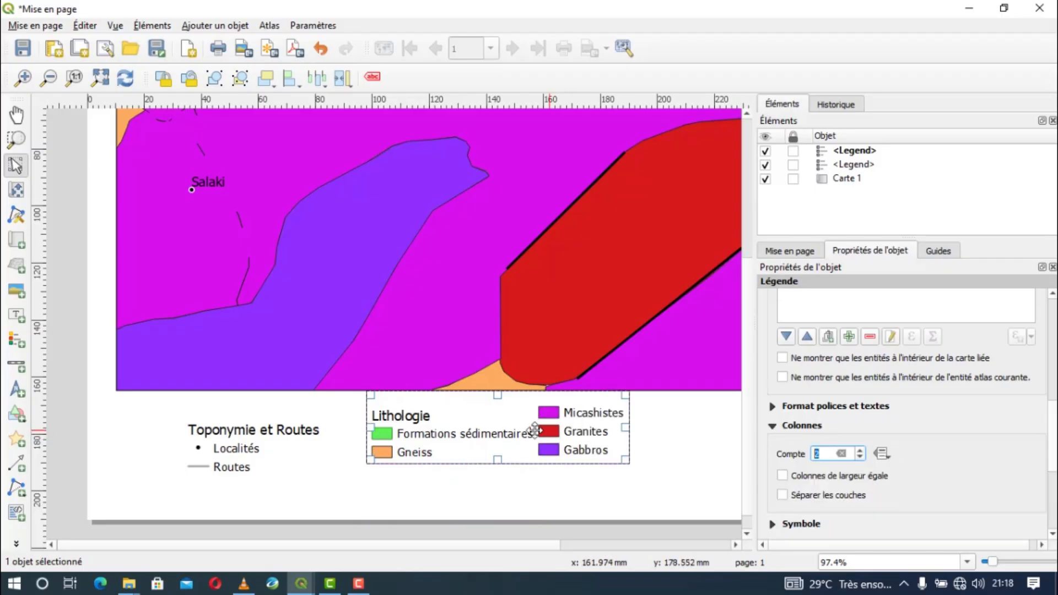
{"action": "left_click_drag", "start_coordinate": [534, 430], "coordinate": [467, 449]}
{"action": "left_click", "coordinate": [860, 450]}
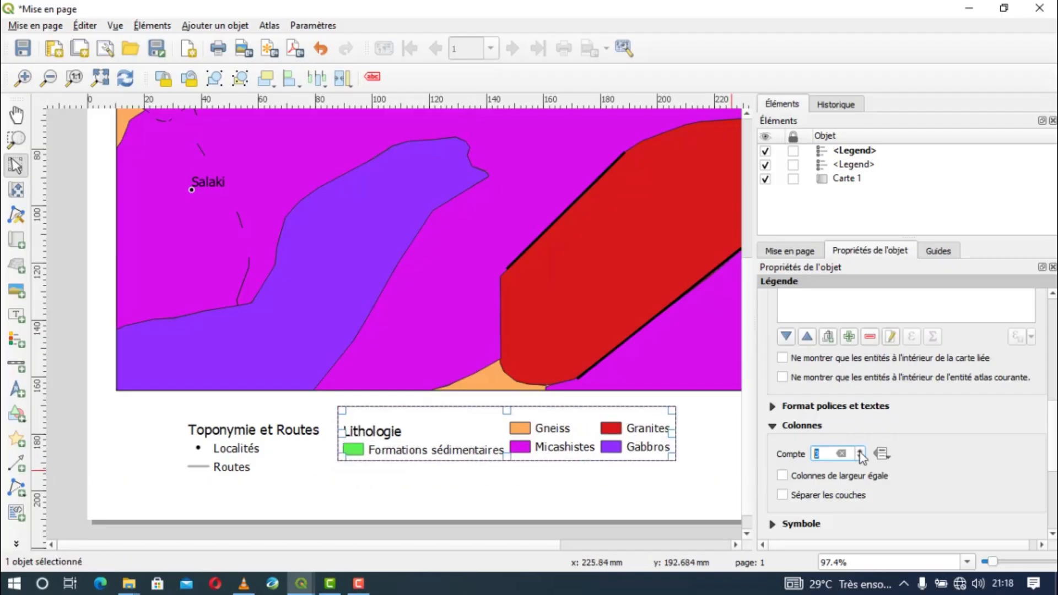
{"action": "left_click", "coordinate": [860, 451]}
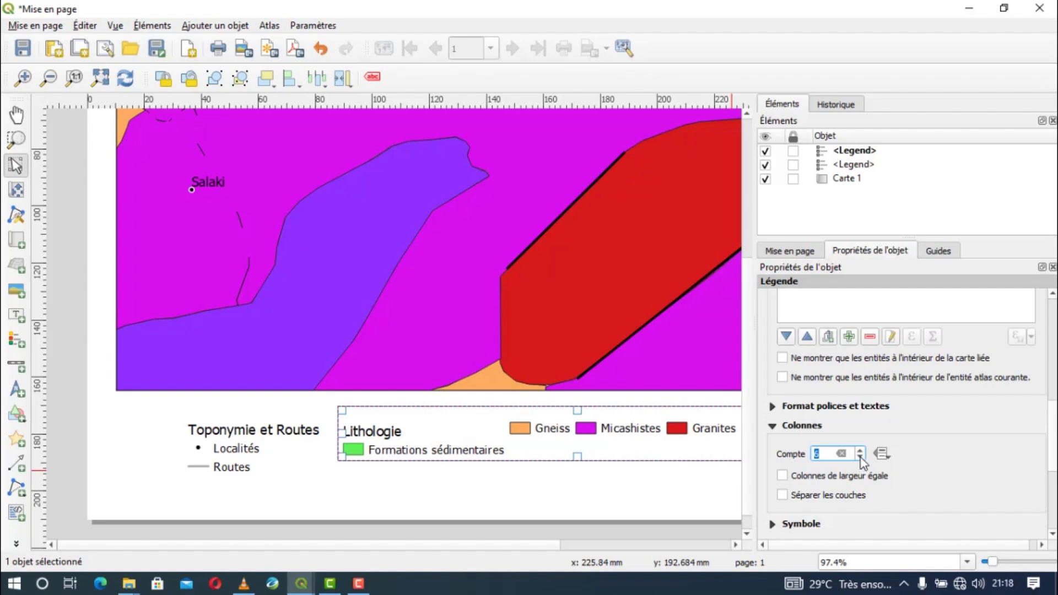
{"action": "left_click", "coordinate": [860, 456]}
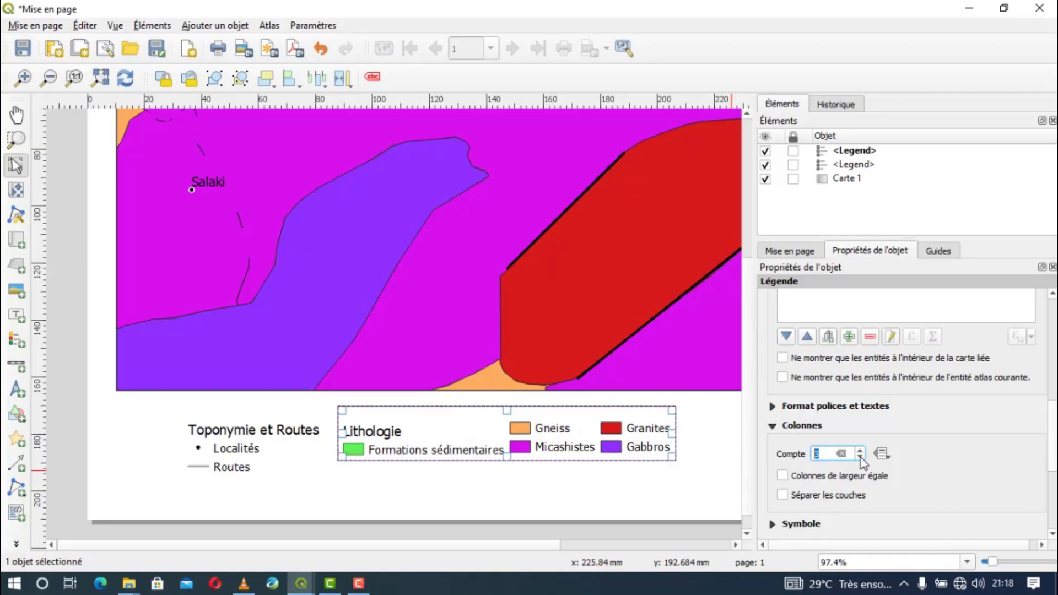
{"action": "left_click_drag", "start_coordinate": [389, 444], "coordinate": [388, 462]}
Step: Set the Lithologie legend's spacing to 8.00 mm for groups and 4.50 mm below the legend title
{"action": "scroll", "coordinate": [1051, 440], "scroll_direction": "down", "scroll_amount": 3}
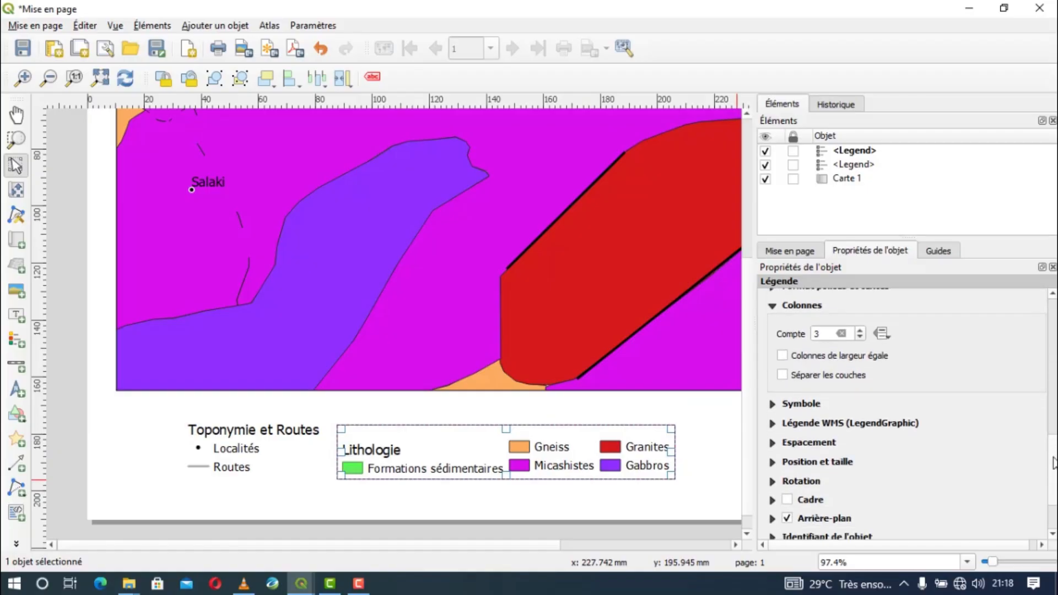
{"action": "scroll", "coordinate": [858, 427], "scroll_direction": "down", "scroll_amount": 1}
{"action": "left_click", "coordinate": [781, 421]}
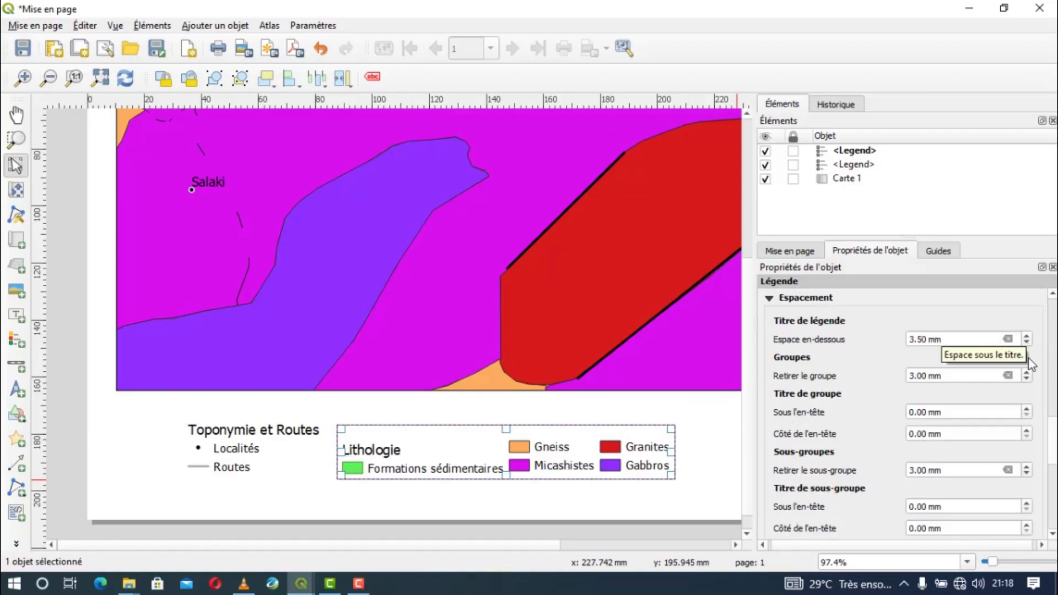
{"action": "left_click", "coordinate": [1027, 373]}
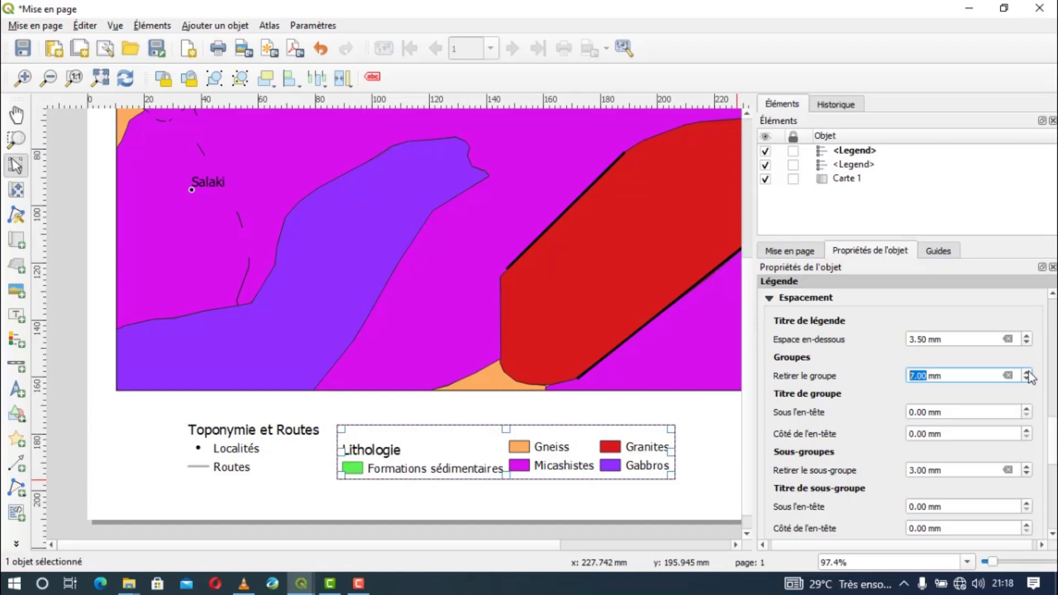
{"action": "left_click", "coordinate": [1026, 374]}
{"action": "left_click", "coordinate": [1026, 335]}
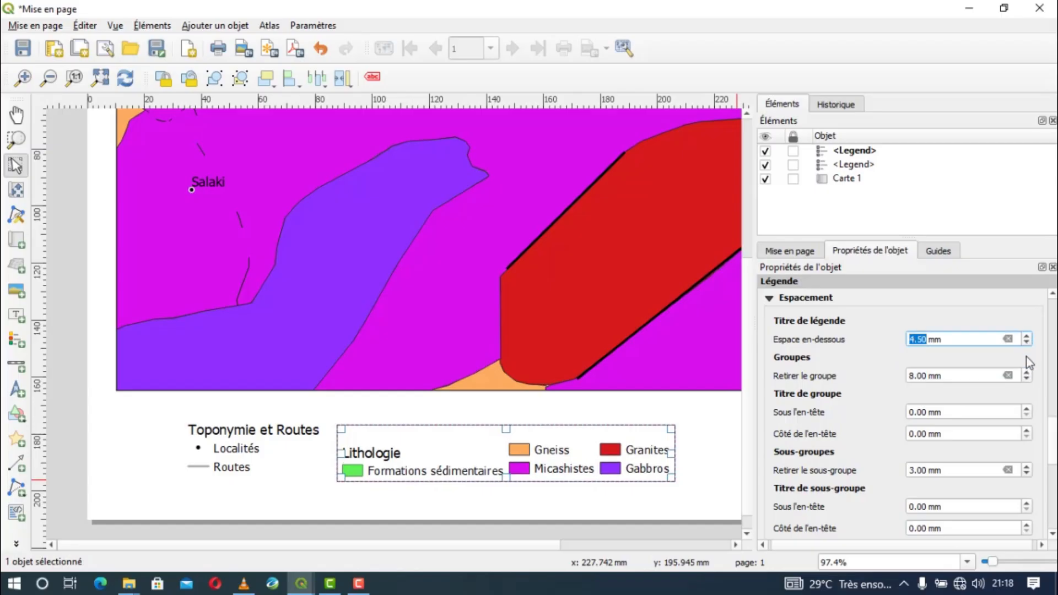
Step: Try a 5.00 mm space below the Lithologie group heading and move the legend up
{"action": "left_click", "coordinate": [1027, 409]}
{"action": "left_click", "coordinate": [1026, 409]}
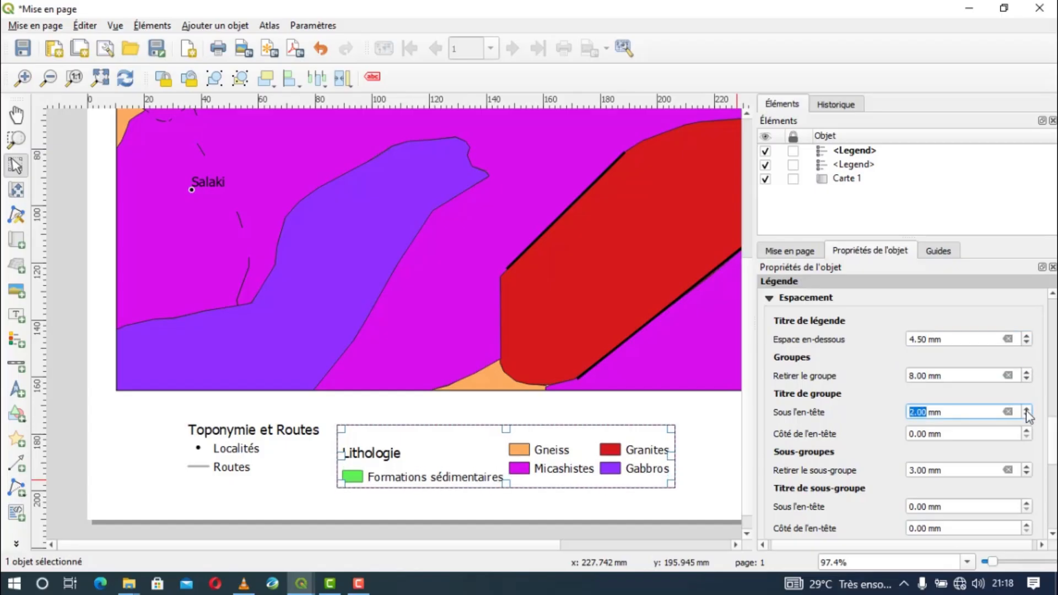
{"action": "left_click", "coordinate": [1026, 409]}
{"action": "left_click", "coordinate": [1026, 408]}
{"action": "left_click", "coordinate": [1026, 409]}
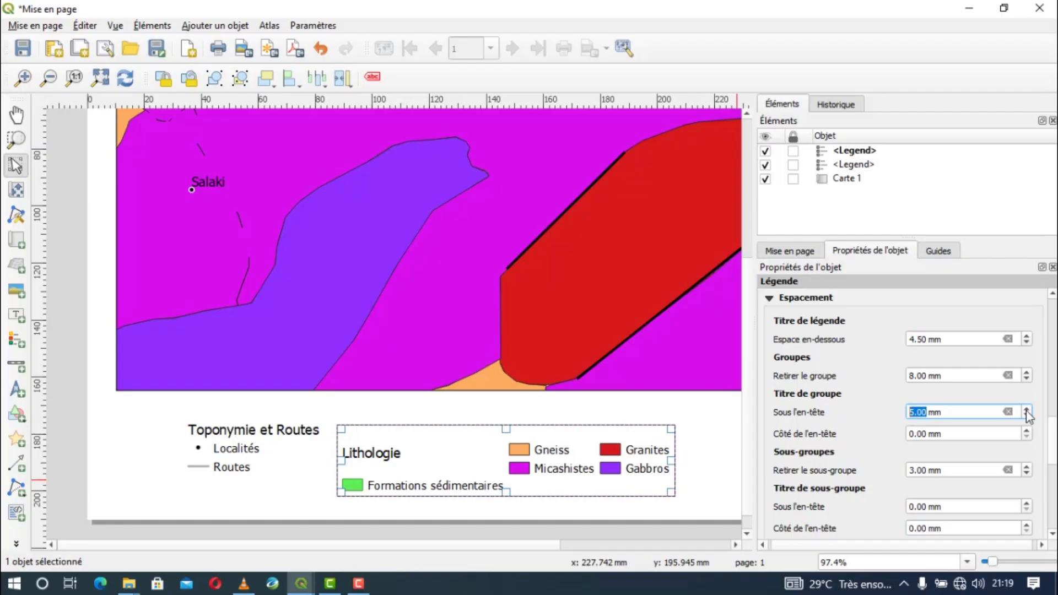
{"action": "left_click_drag", "start_coordinate": [422, 460], "coordinate": [421, 439]}
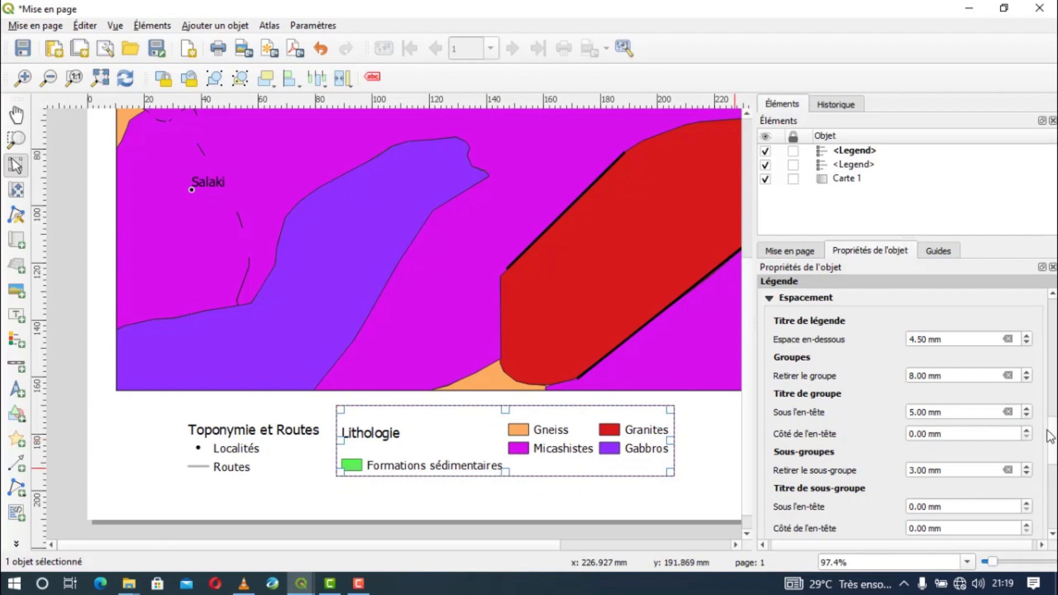
Step: Set the Lithologie legend to one column with 0.00 mm below the group heading, and move it up against the map's lower edge
{"action": "left_click_drag", "start_coordinate": [1051, 436], "coordinate": [1053, 390]}
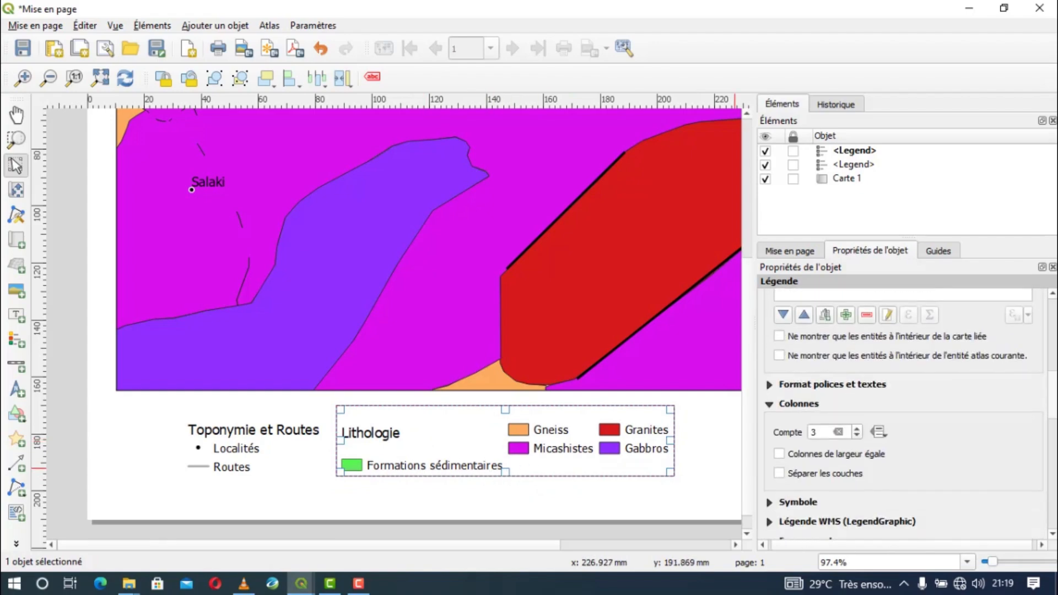
{"action": "left_click", "coordinate": [857, 436]}
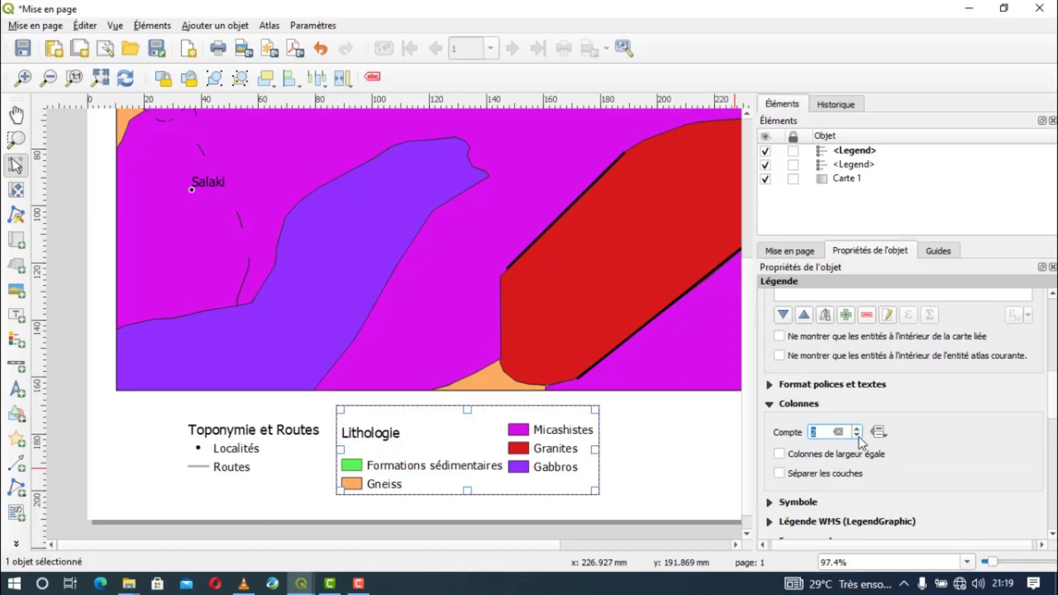
{"action": "left_click", "coordinate": [857, 437]}
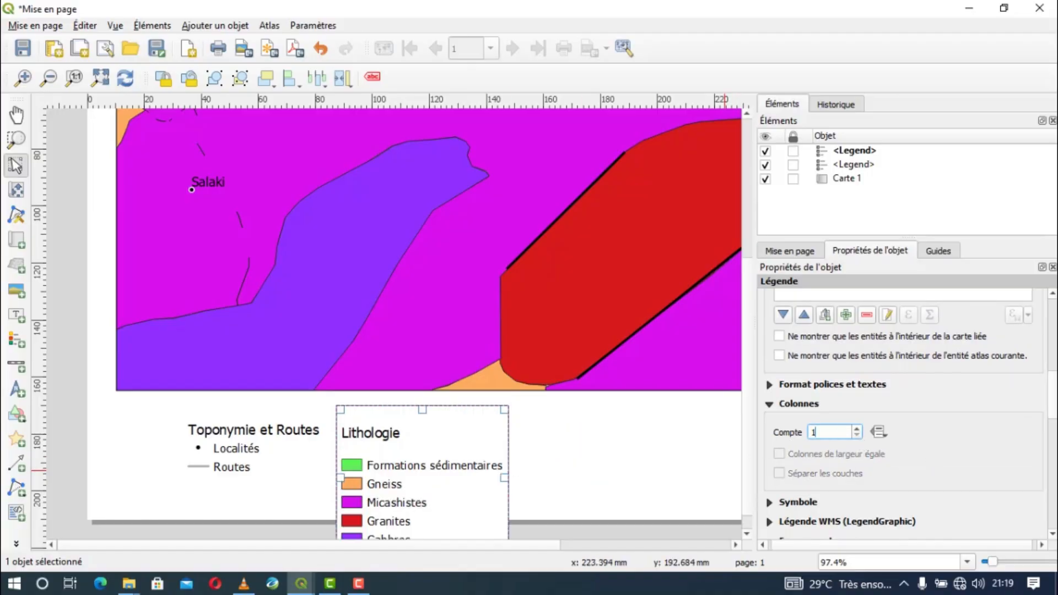
{"action": "left_click_drag", "start_coordinate": [1050, 402], "coordinate": [1037, 427]}
{"action": "left_click", "coordinate": [1028, 397]}
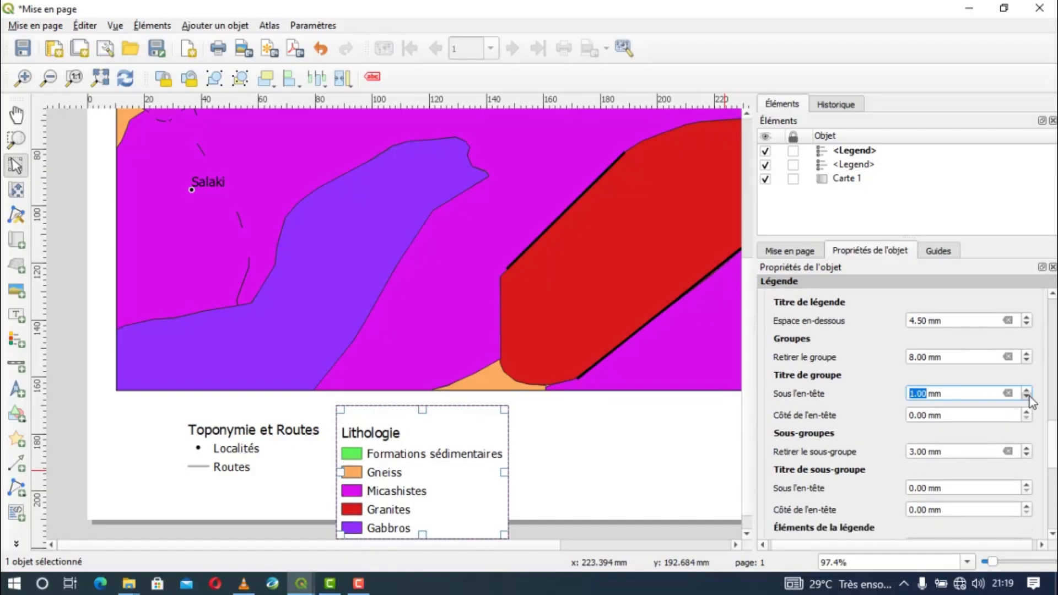
{"action": "left_click_drag", "start_coordinate": [389, 452], "coordinate": [403, 435]}
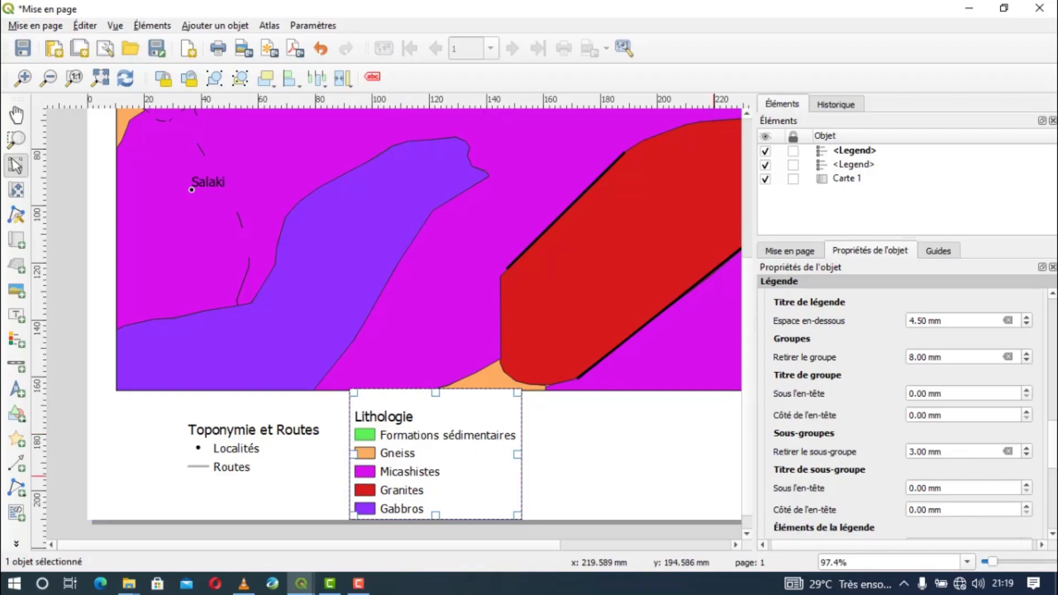
Step: Turn off the Lithologie legend's background and adjust its position so its title sits just below the map frame
{"action": "scroll", "coordinate": [1052, 449], "scroll_direction": "down", "scroll_amount": 15}
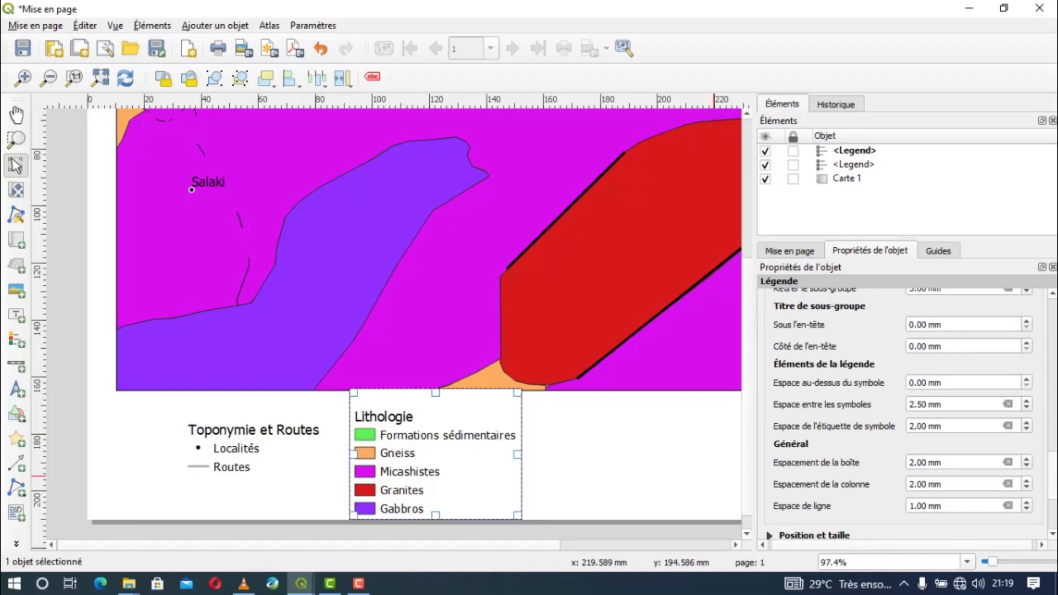
{"action": "scroll", "coordinate": [903, 386], "scroll_direction": "down", "scroll_amount": 1}
{"action": "left_click", "coordinate": [770, 436]}
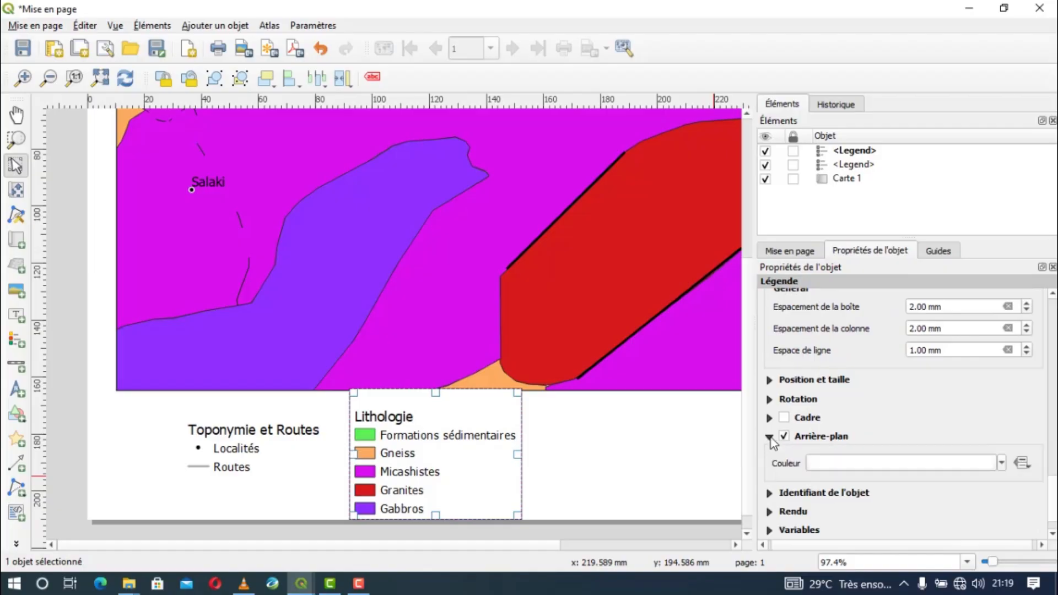
{"action": "left_click", "coordinate": [783, 436]}
{"action": "mouse_move", "coordinate": [416, 455]}
{"action": "left_mouse_down"}
{"action": "mouse_move", "coordinate": [419, 442]}
{"action": "mouse_move", "coordinate": [405, 461]}
{"action": "left_mouse_up"}
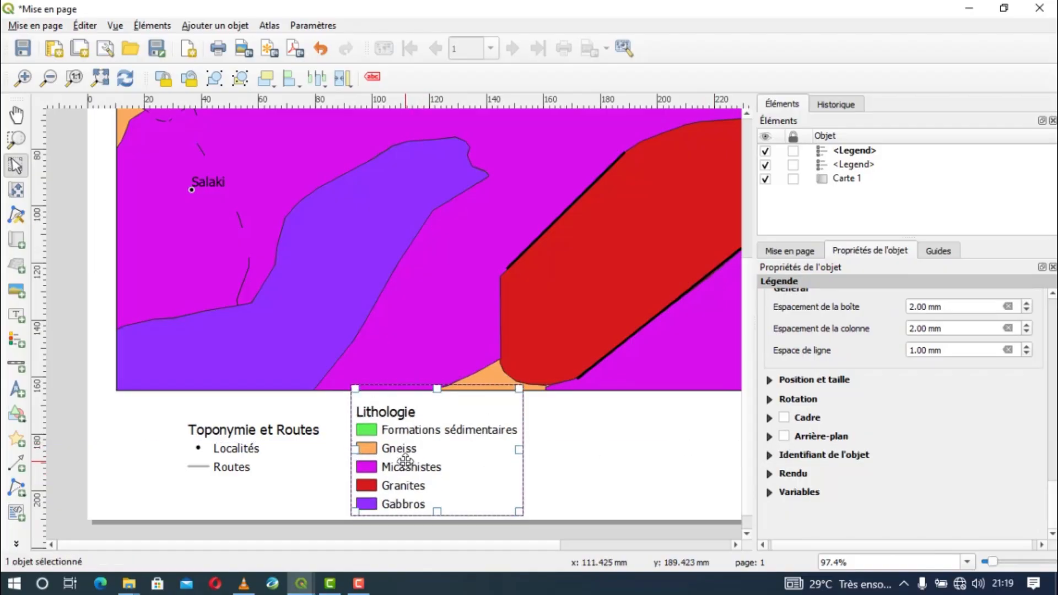
{"action": "left_click", "coordinate": [556, 462]}
Step: Turn off the Toponymie et Routes legend's background and align its title with the Lithologie title just below the map
{"action": "left_click_drag", "start_coordinate": [249, 451], "coordinate": [227, 434]}
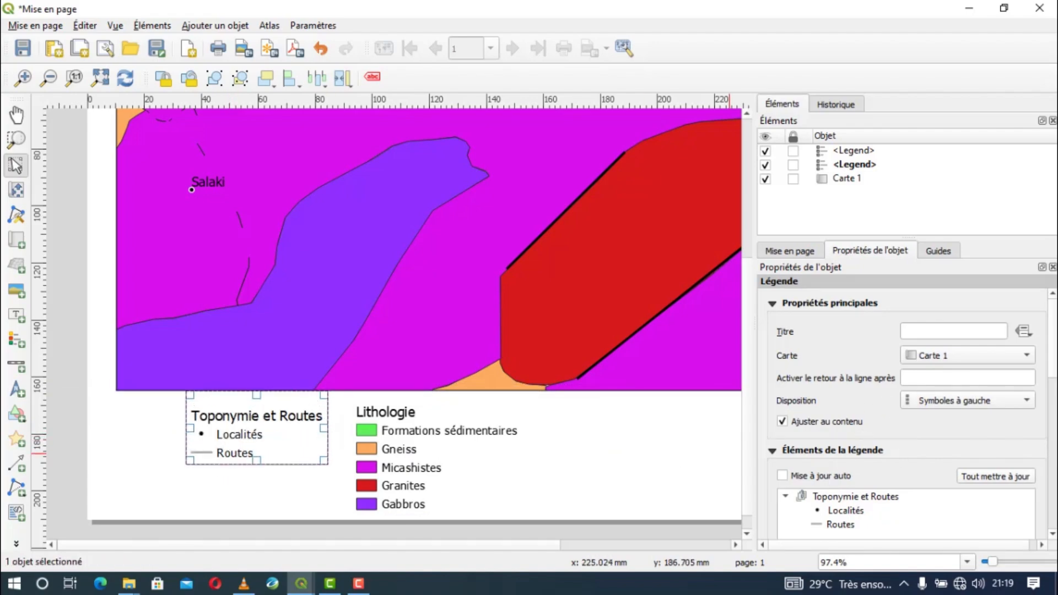
{"action": "scroll", "coordinate": [1053, 359], "scroll_direction": "down", "scroll_amount": 10}
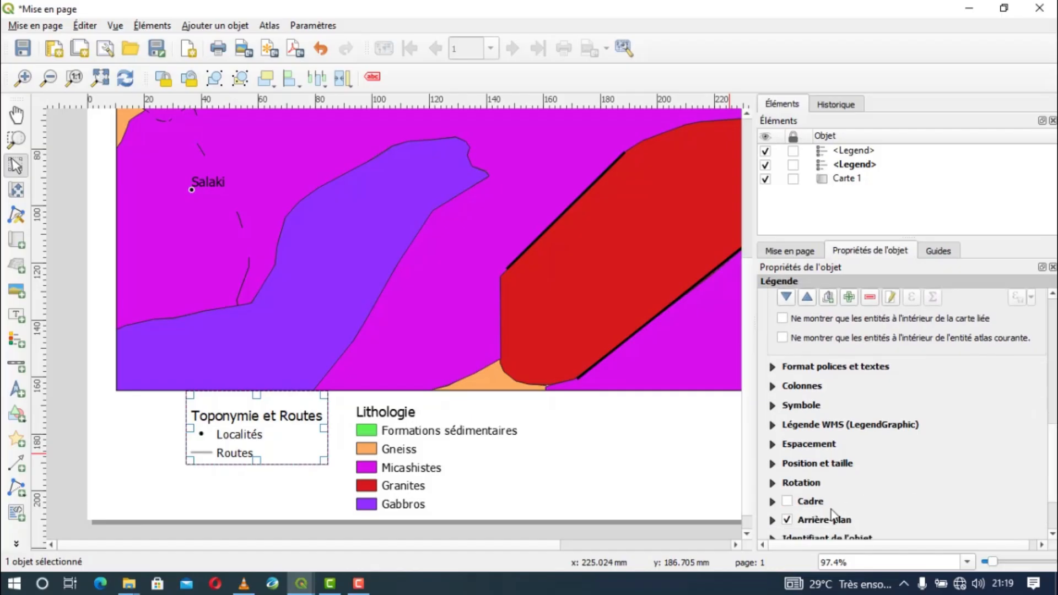
{"action": "left_click", "coordinate": [787, 519]}
{"action": "left_click_drag", "start_coordinate": [287, 428], "coordinate": [294, 429]}
{"action": "key", "text": "Up"}
{"action": "key", "text": "Up"}
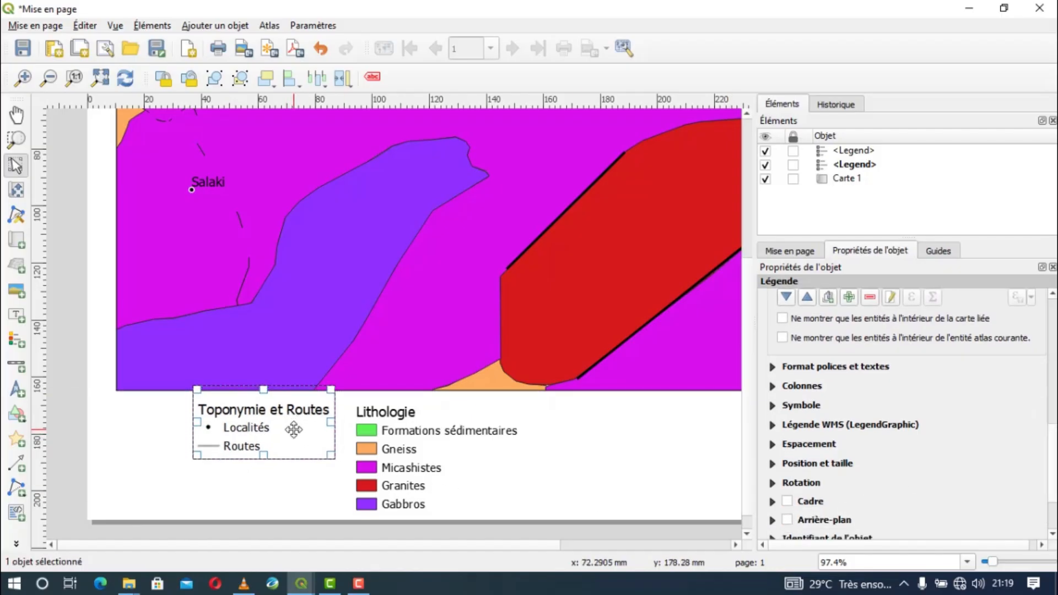
{"action": "key", "text": "Down"}
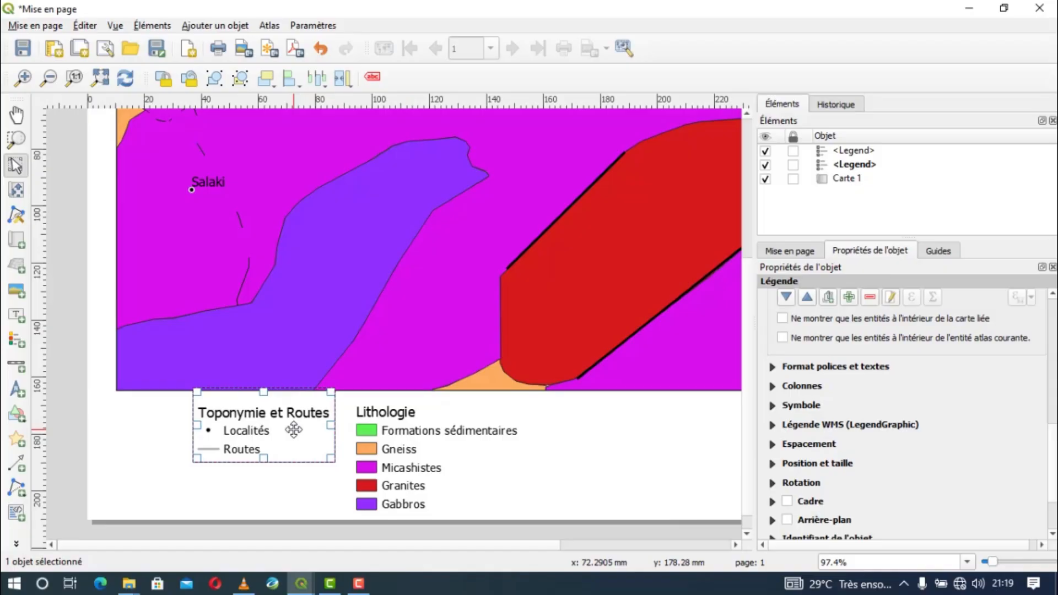
{"action": "left_click", "coordinate": [313, 498]}
Step: Add a third legend beside the Lithologie legend below the map and turn off its automatic update
{"action": "scroll", "coordinate": [422, 428], "scroll_direction": "down", "scroll_amount": 1}
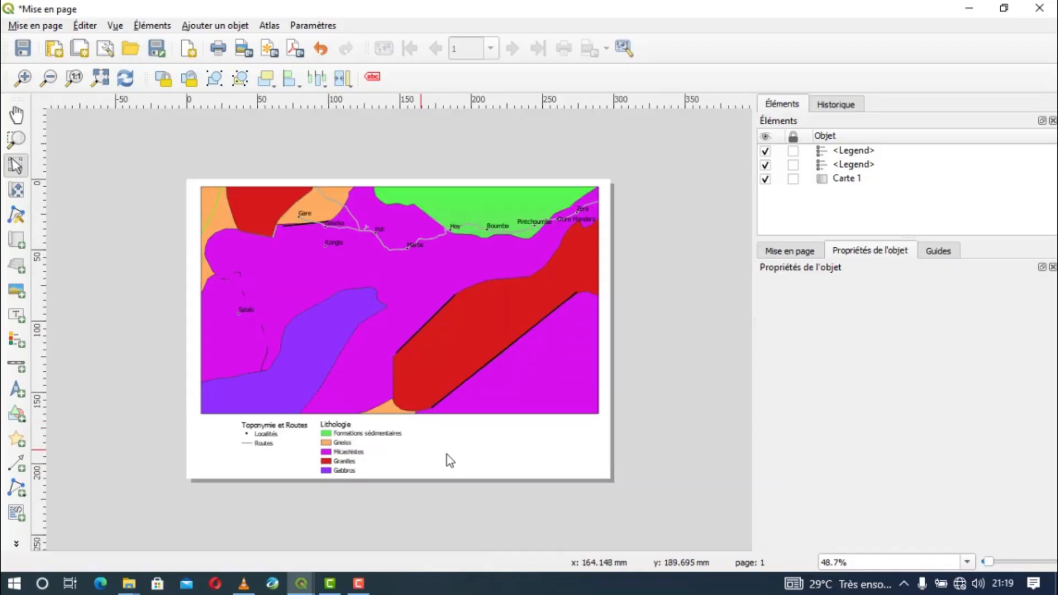
{"action": "left_click", "coordinate": [12, 344]}
{"action": "scroll", "coordinate": [373, 432], "scroll_direction": "up", "scroll_amount": 1}
{"action": "left_click_drag", "start_coordinate": [417, 411], "coordinate": [613, 506]}
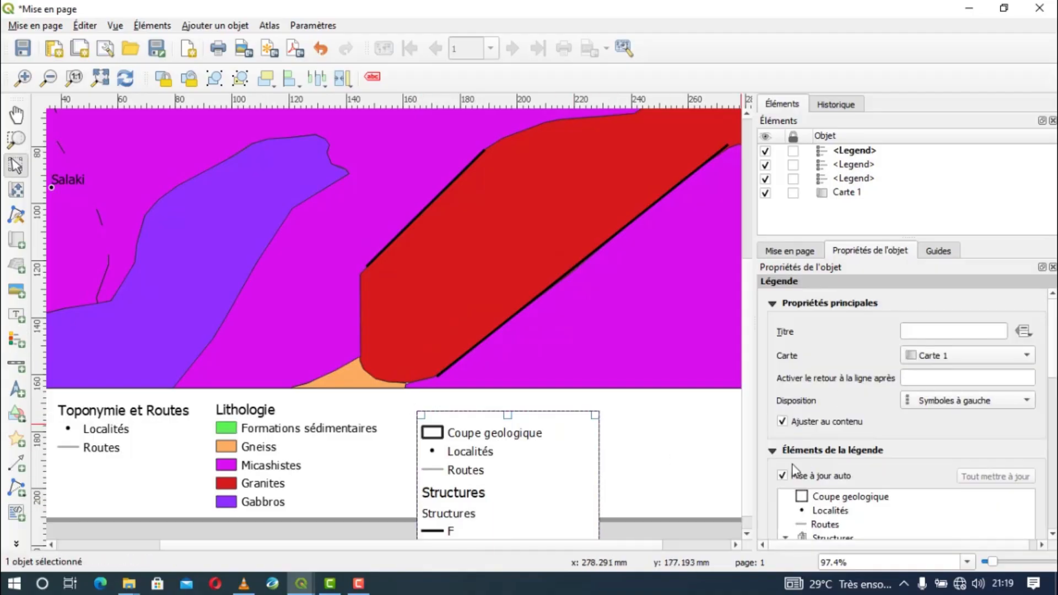
{"action": "left_click", "coordinate": [782, 475]}
Step: Remove Coupe geologique, Localités, Routes, the Lithologie group and the "carte du camroun géologik calée" raster from the third legend
{"action": "scroll", "coordinate": [837, 392], "scroll_direction": "down", "scroll_amount": 5}
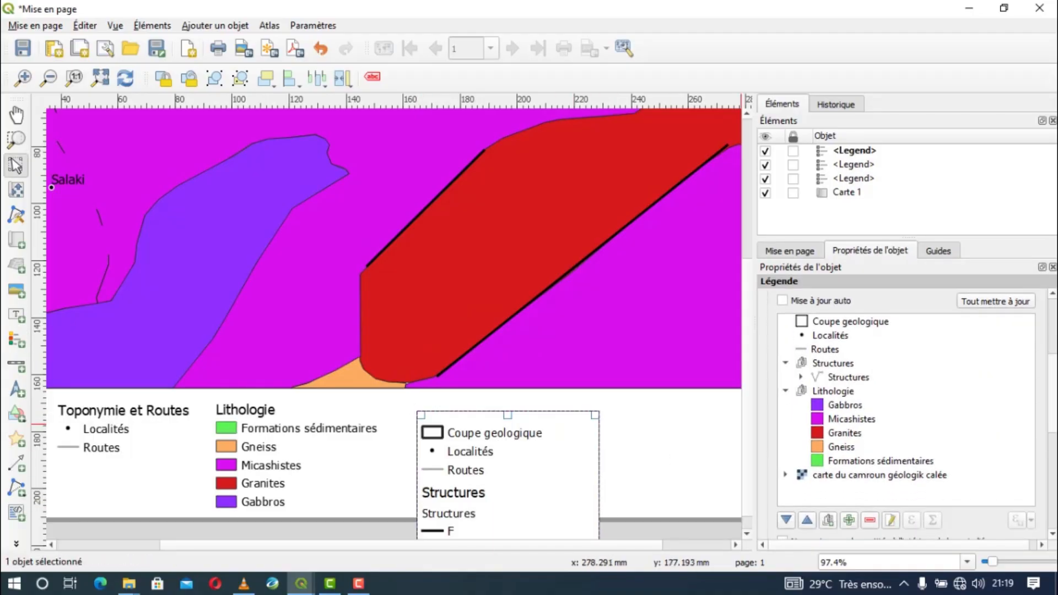
{"action": "left_click", "coordinate": [830, 323]}
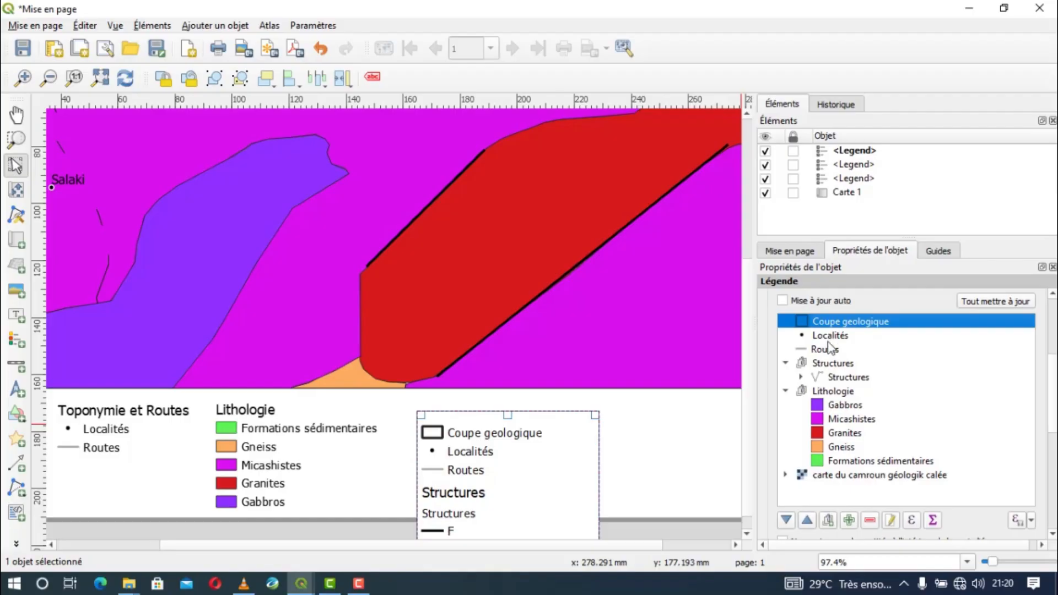
{"action": "left_click", "coordinate": [831, 347], "text": "shift"}
{"action": "left_click", "coordinate": [869, 520]}
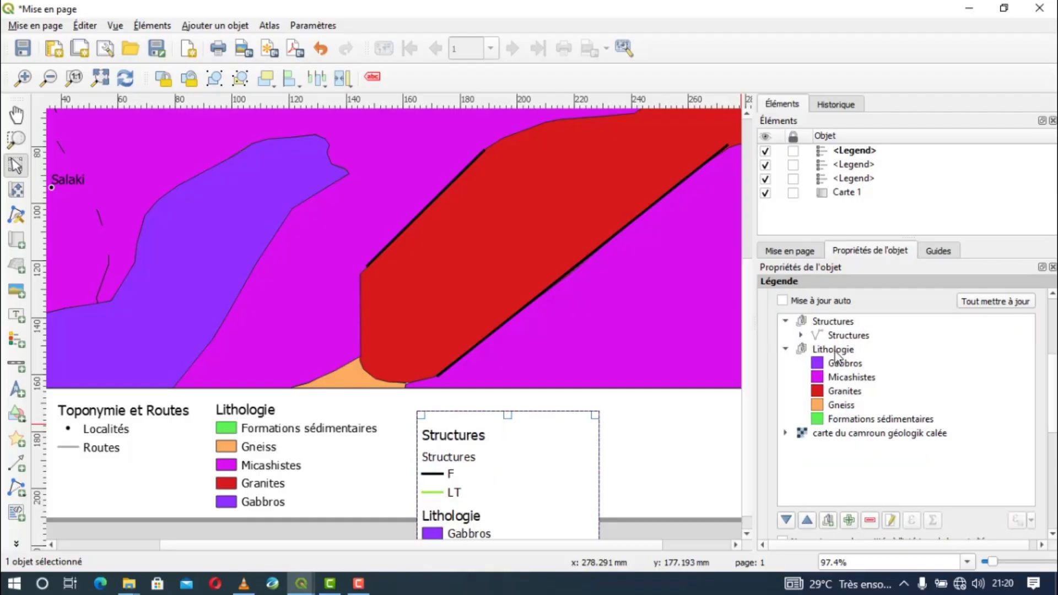
{"action": "left_click", "coordinate": [835, 350]}
{"action": "left_click", "coordinate": [821, 434], "text": "shift"}
{"action": "left_click", "coordinate": [871, 519]}
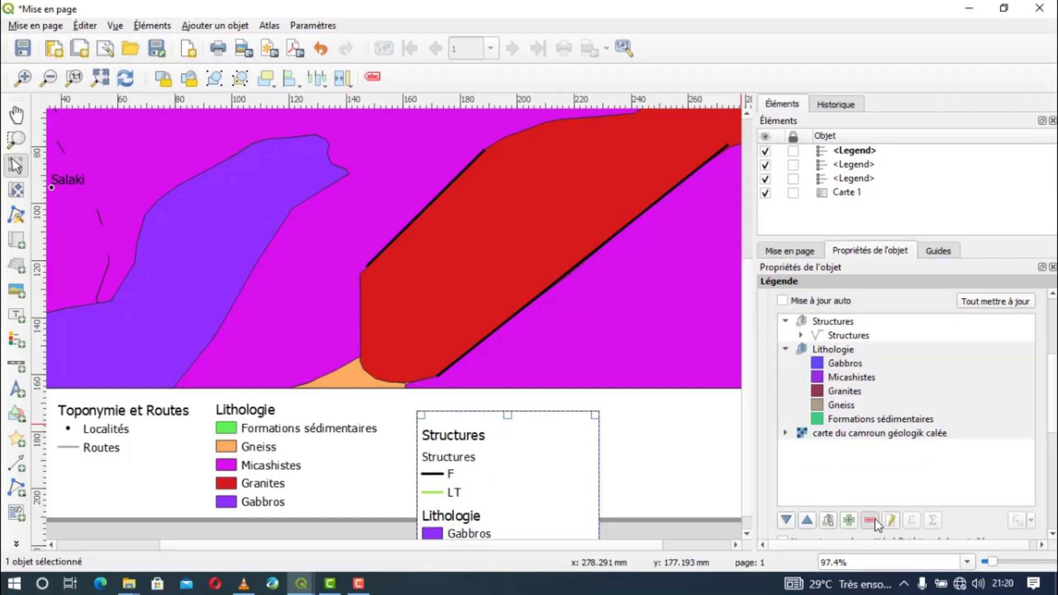
Step: Clear the label of the Structures layer inside the third legend's Structures group
{"action": "left_click", "coordinate": [824, 336]}
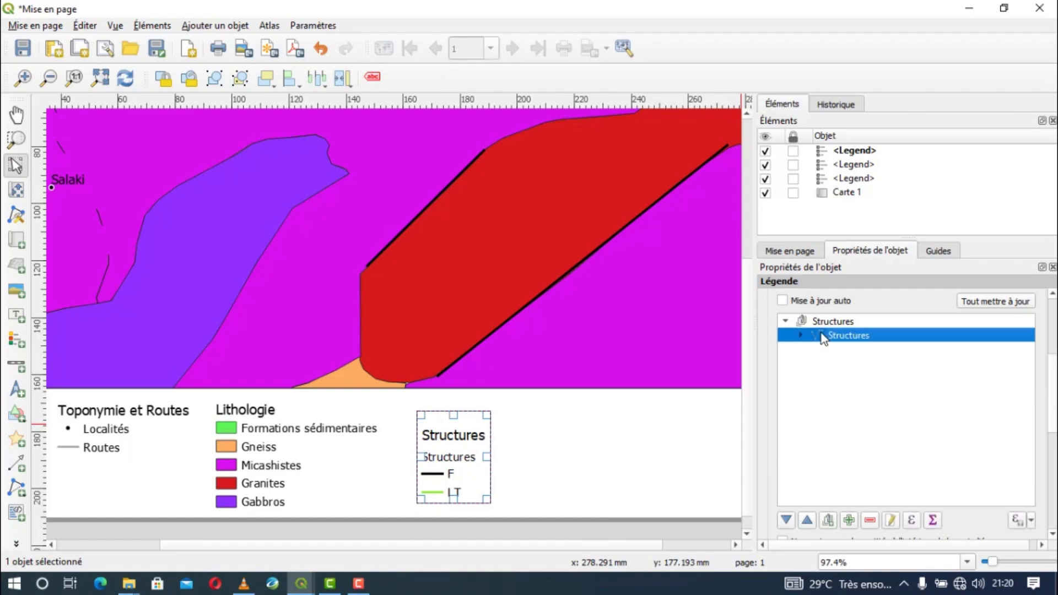
{"action": "left_click", "coordinate": [801, 335]}
{"action": "left_click", "coordinate": [890, 520]}
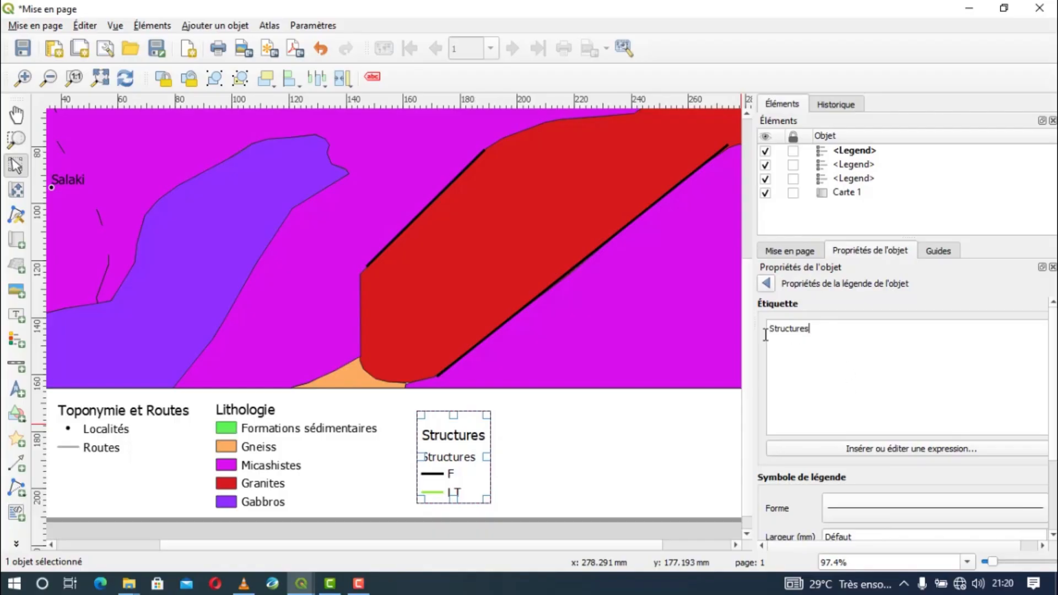
{"action": "double_click", "coordinate": [765, 334]}
{"action": "key", "text": "BackSpace"}
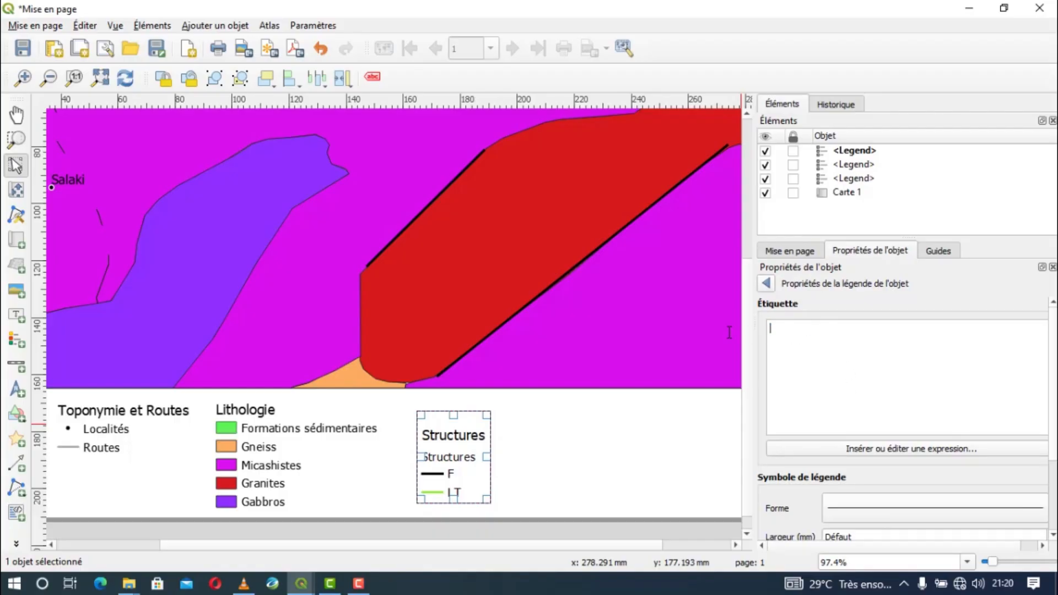
Step: Remove the Structures layer and its Structures group from the third legend
{"action": "left_click", "coordinate": [767, 283]}
{"action": "left_click", "coordinate": [807, 368]}
{"action": "left_click", "coordinate": [844, 336]}
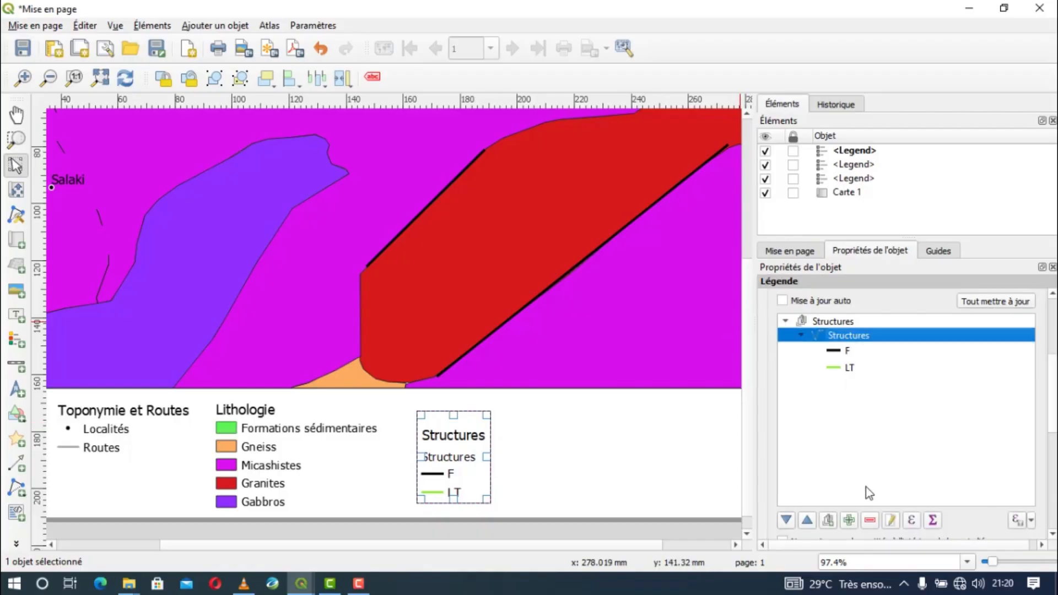
{"action": "left_click", "coordinate": [869, 520]}
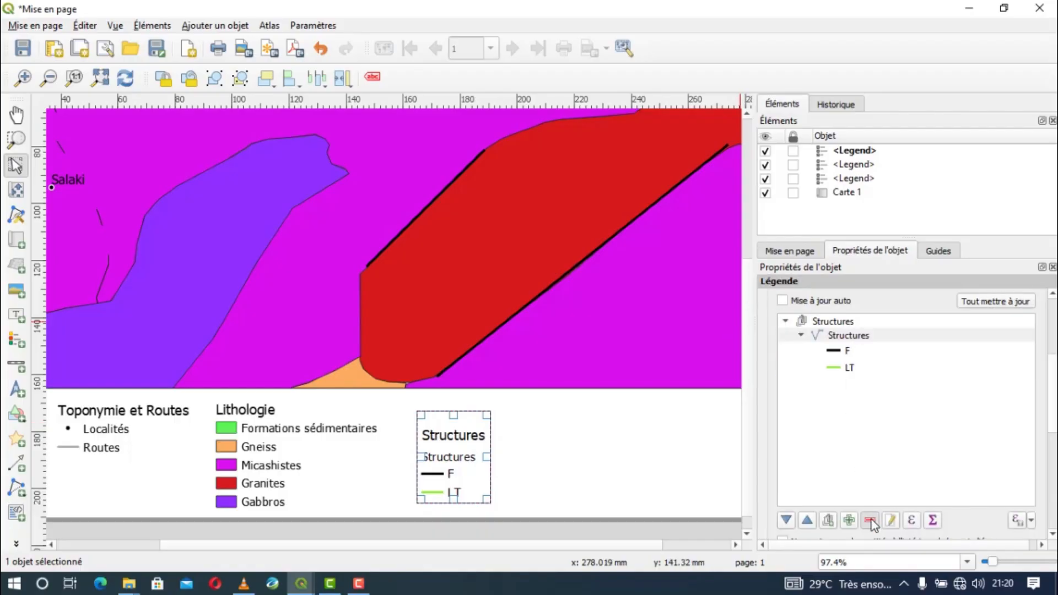
{"action": "left_click", "coordinate": [827, 324]}
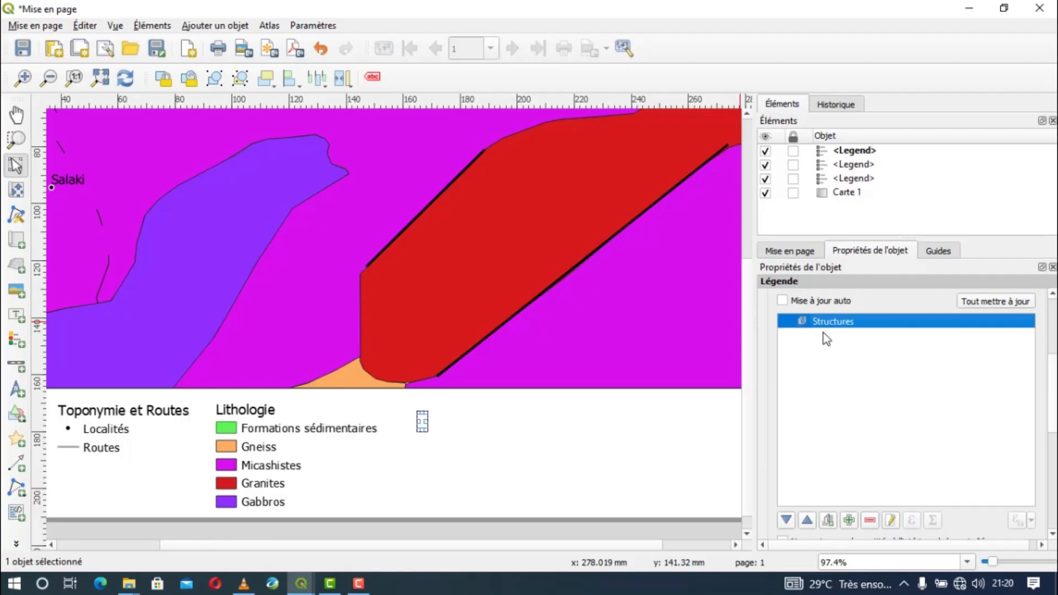
{"action": "left_click", "coordinate": [869, 521]}
Step: Add the Structures layer directly to the third legend and set its heading style to Groupe
{"action": "left_click", "coordinate": [848, 521]}
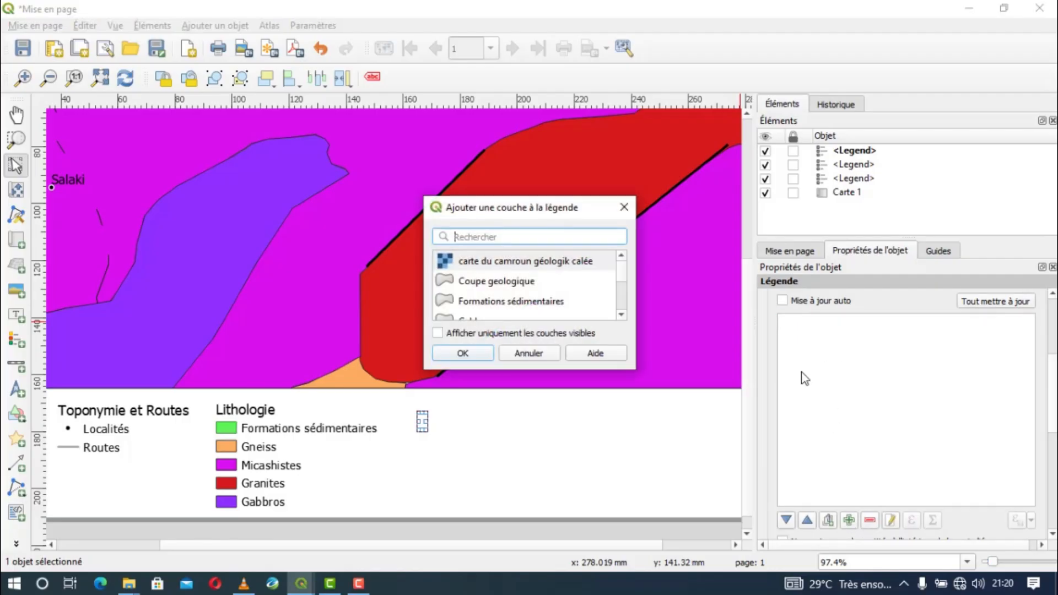
{"action": "scroll", "coordinate": [521, 283], "scroll_direction": "down", "scroll_amount": 1}
{"action": "scroll", "coordinate": [516, 296], "scroll_direction": "down", "scroll_amount": 2}
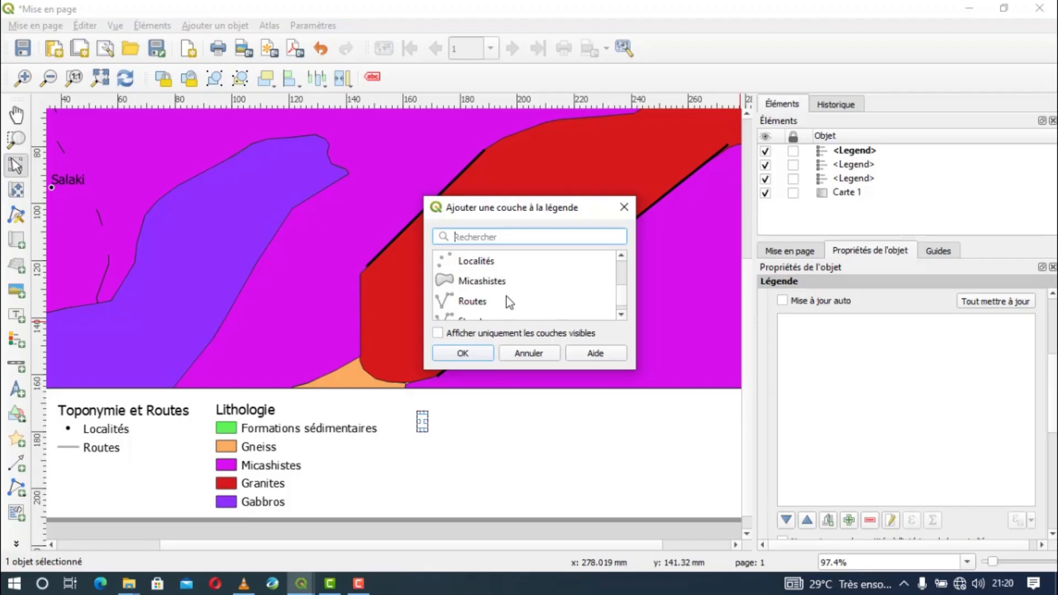
{"action": "left_click", "coordinate": [485, 300]}
{"action": "left_click", "coordinate": [463, 353]}
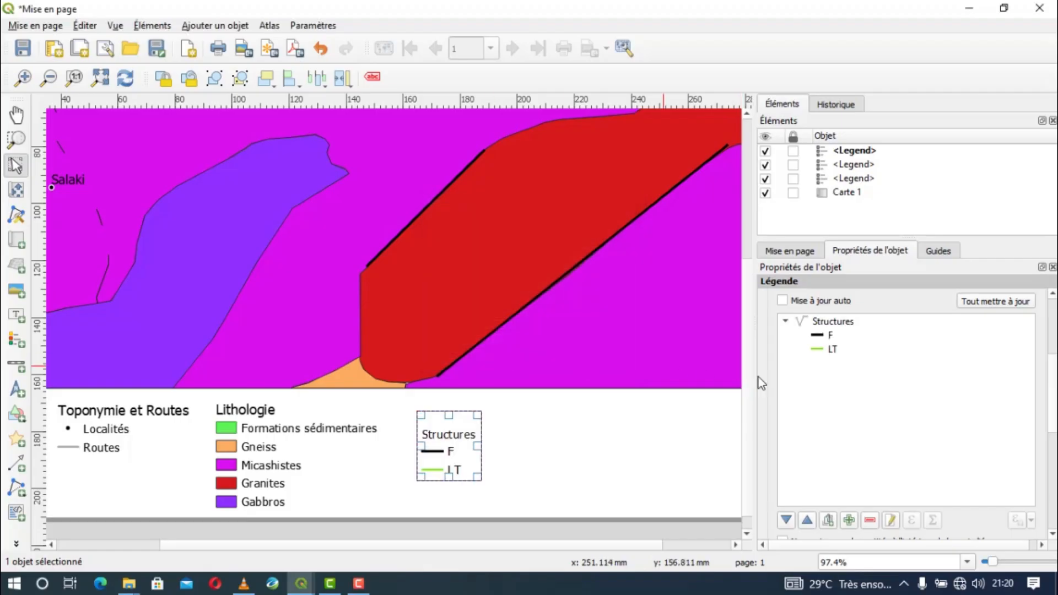
{"action": "left_click", "coordinate": [831, 334]}
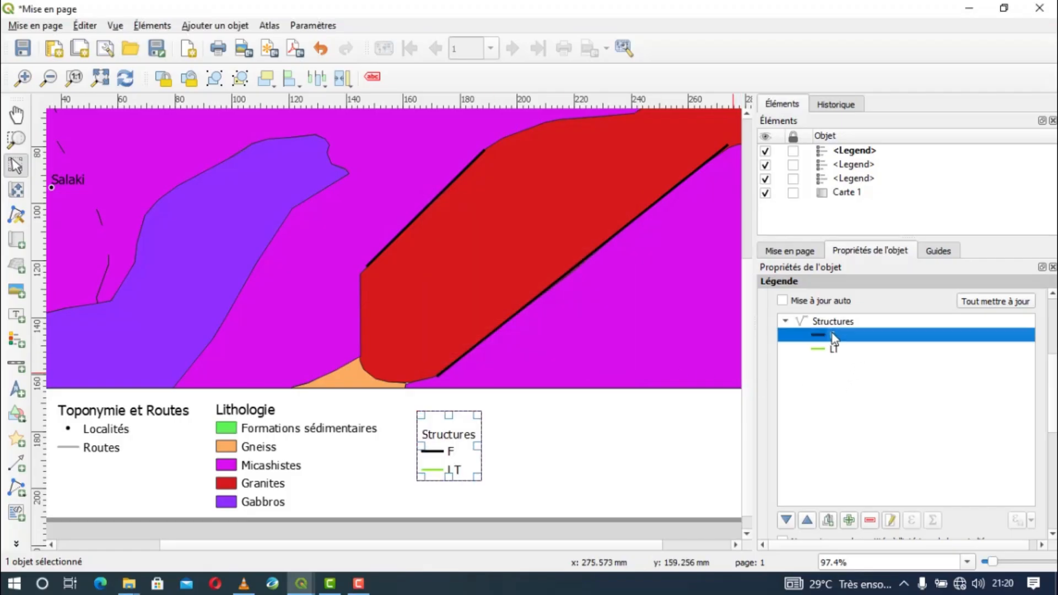
{"action": "right_click", "coordinate": [834, 324]}
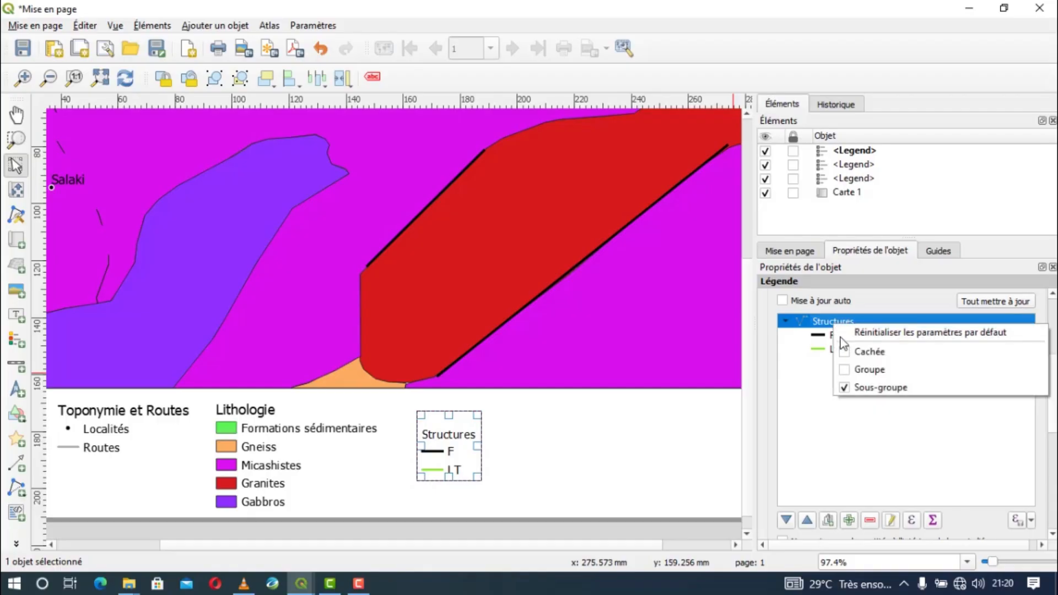
{"action": "left_click", "coordinate": [846, 369]}
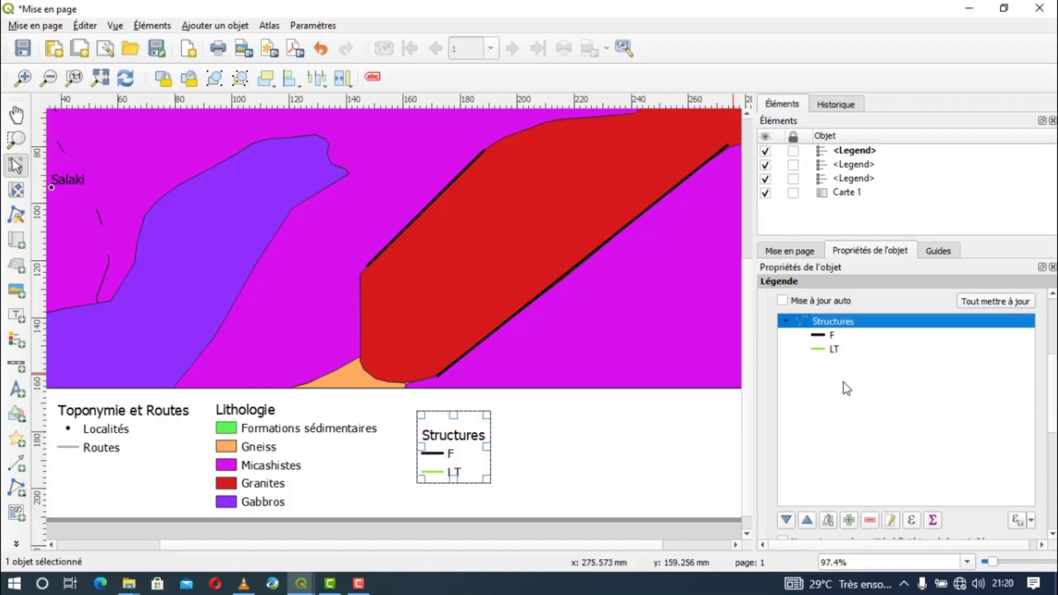
Step: Relabel the Structures legend entries: F as "Failles" and LT as "Ligne tectonique"
{"action": "left_click", "coordinate": [831, 336]}
{"action": "left_click", "coordinate": [890, 519]}
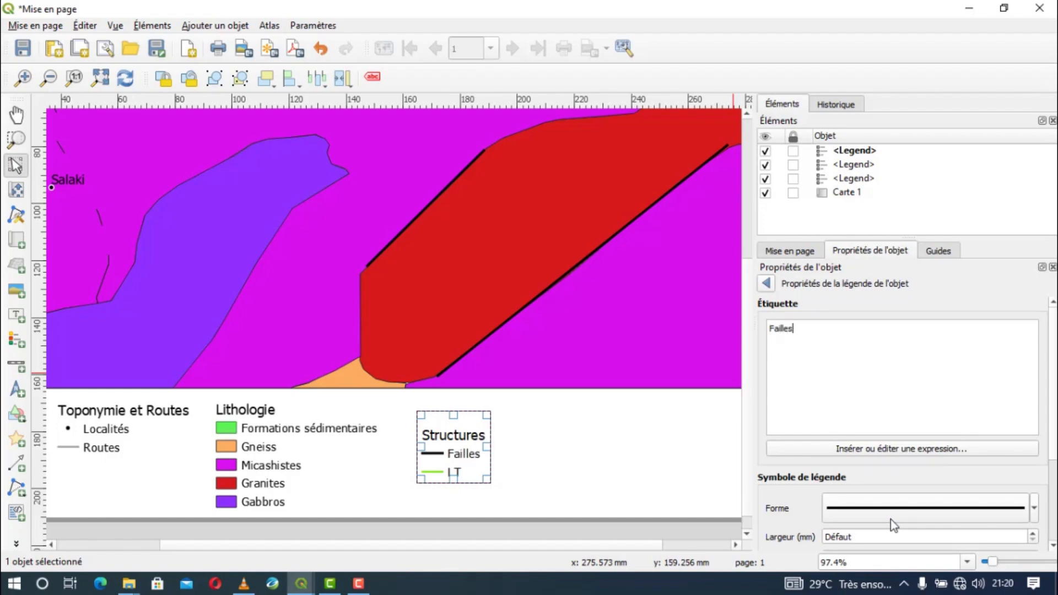
{"action": "left_click", "coordinate": [766, 283]}
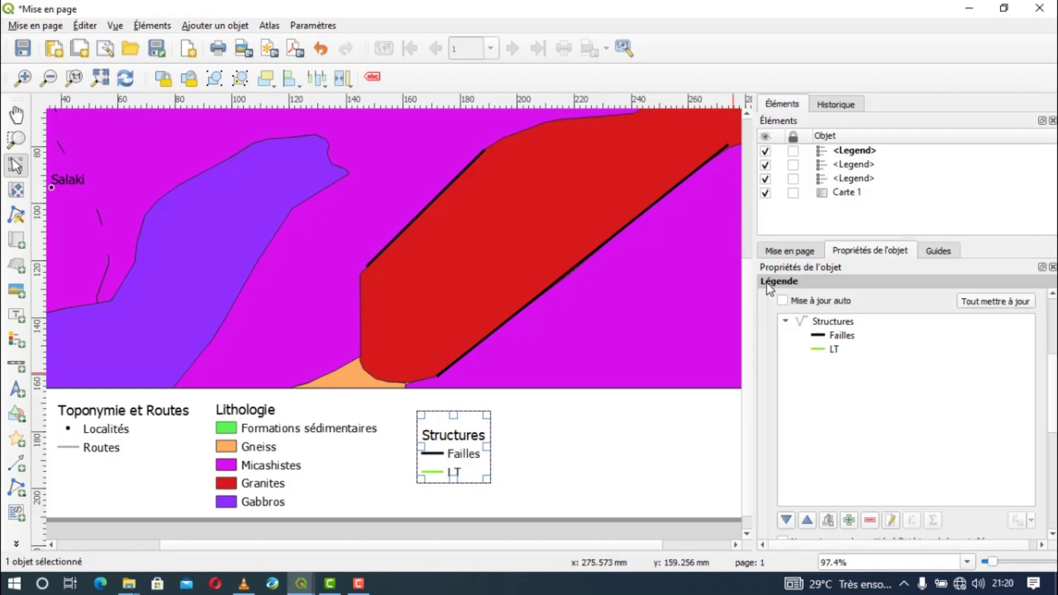
{"action": "left_click", "coordinate": [821, 352]}
{"action": "left_click", "coordinate": [895, 521]}
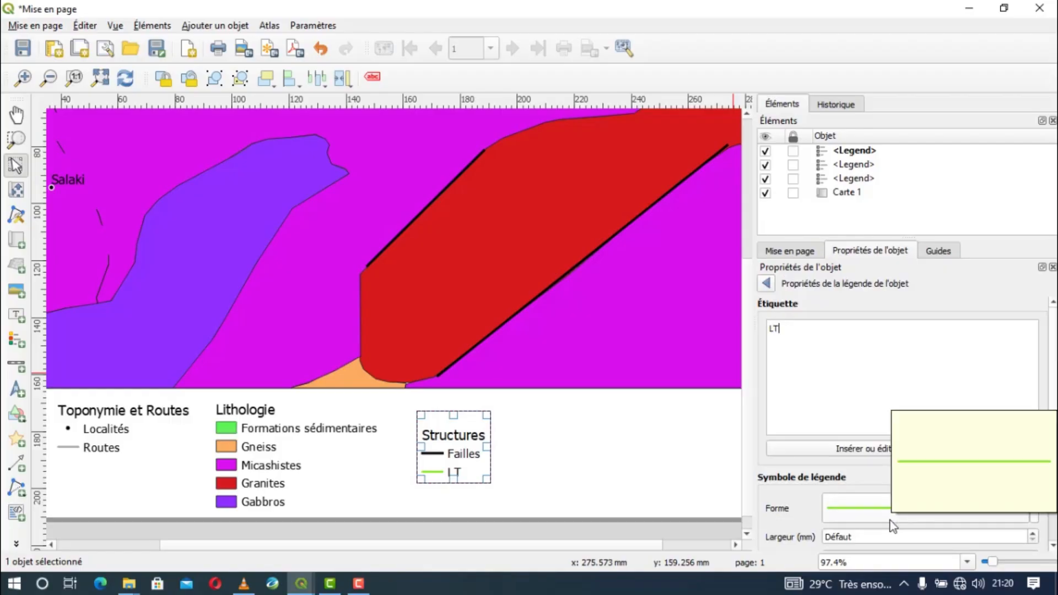
{"action": "type", "text": "Ligne tec"}
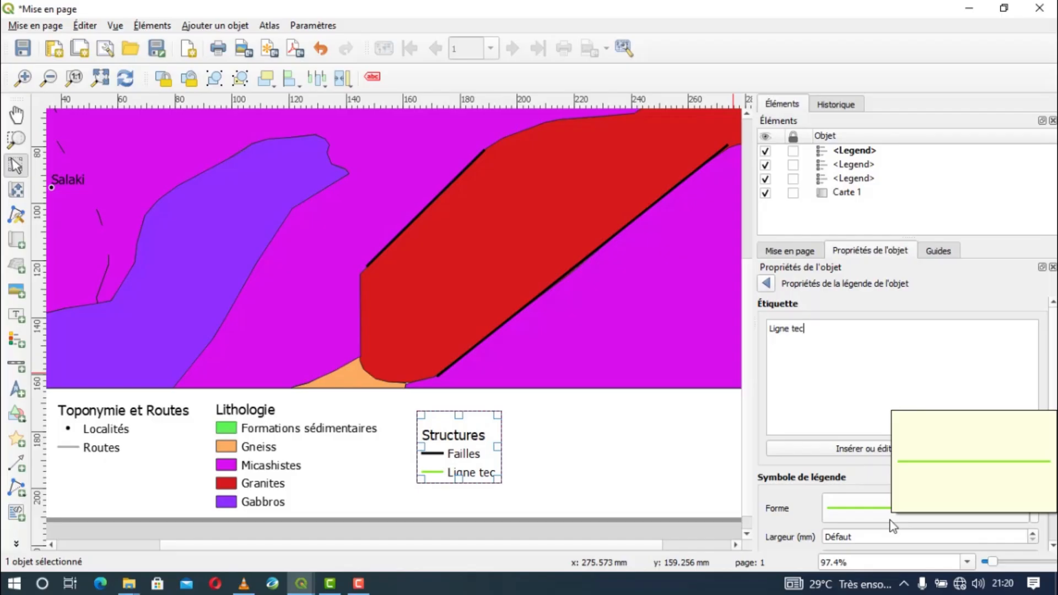
{"action": "type", "text": "tonique"}
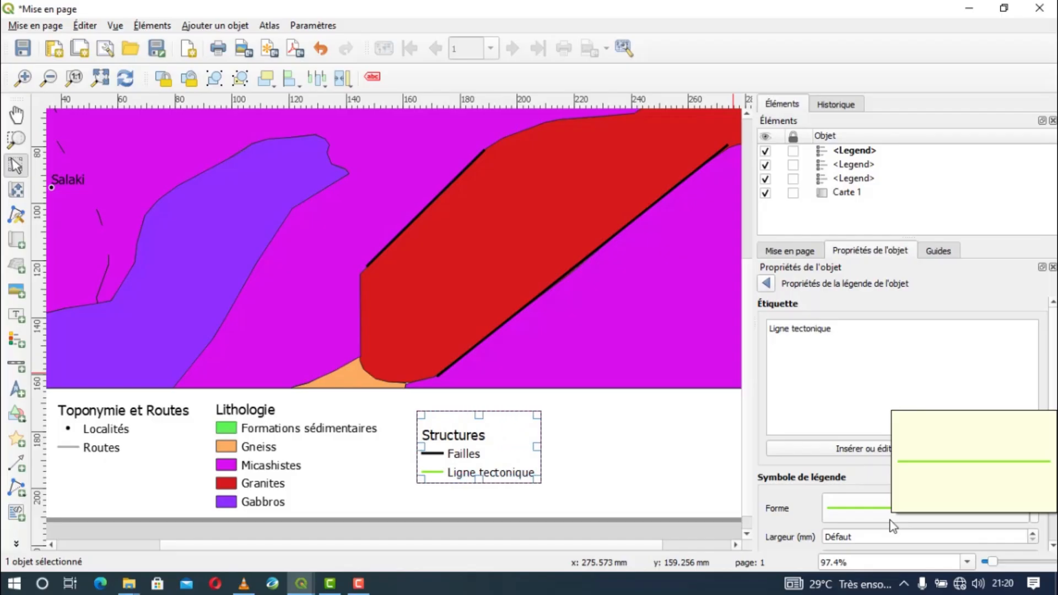
Step: Move the Structures legend up to just below the map beside the Lithologie legend, and turn off its background
{"action": "left_click", "coordinate": [588, 488]}
{"action": "left_click_drag", "start_coordinate": [466, 445], "coordinate": [465, 425]}
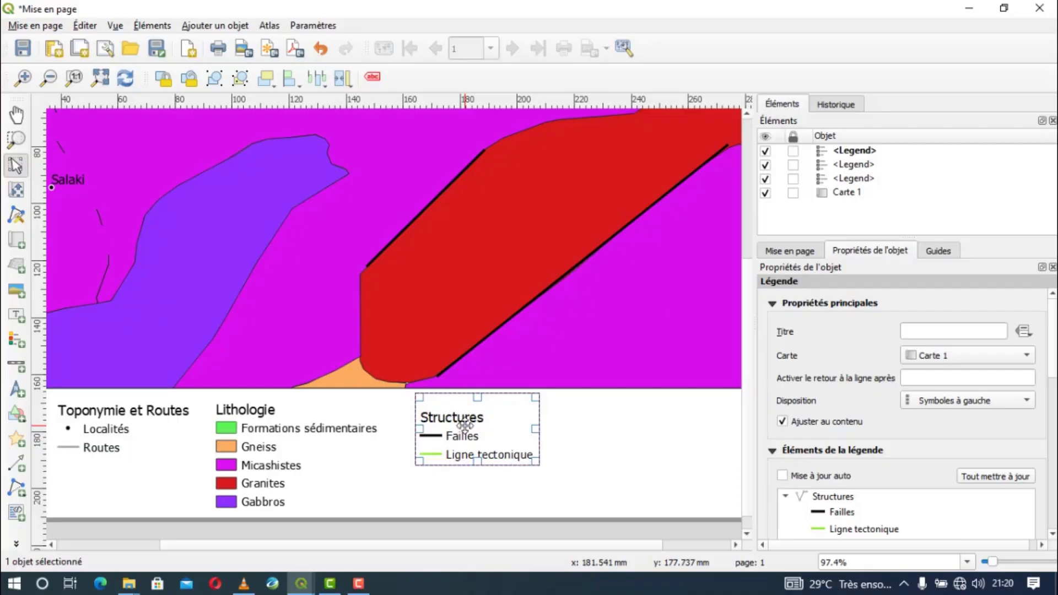
{"action": "scroll", "coordinate": [372, 488], "scroll_direction": "down", "scroll_amount": 1}
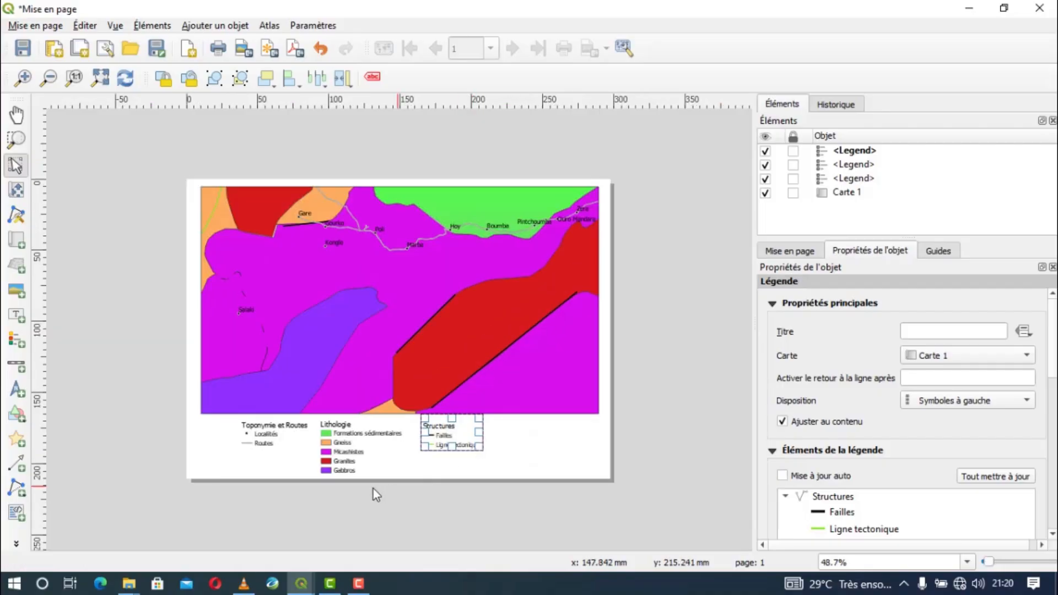
{"action": "scroll", "coordinate": [372, 488], "scroll_direction": "up", "scroll_amount": 1}
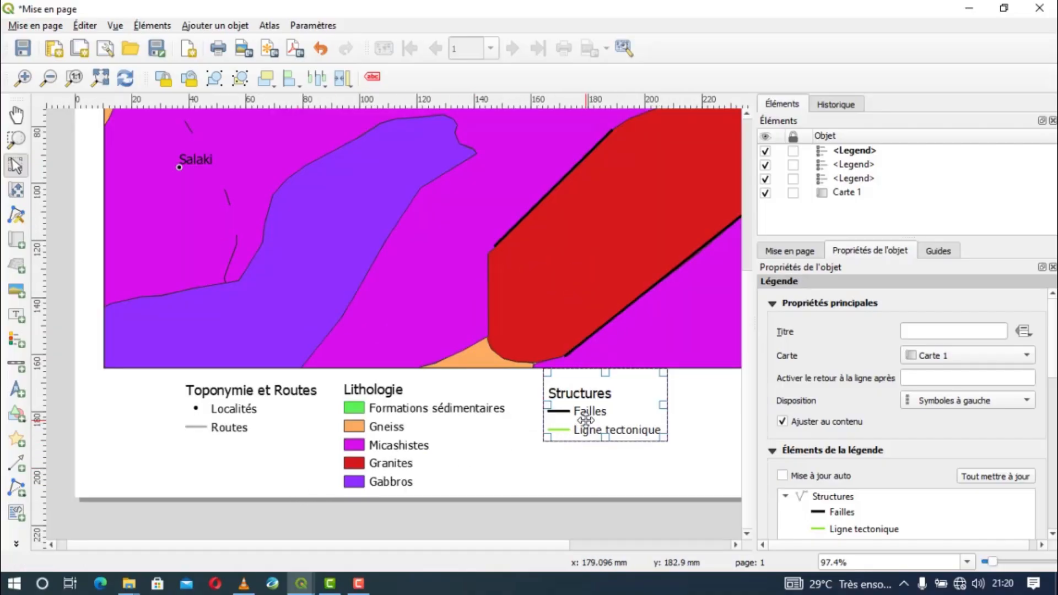
{"action": "mouse_move", "coordinate": [585, 421]}
{"action": "left_mouse_down"}
{"action": "mouse_move", "coordinate": [585, 406]}
{"action": "mouse_move", "coordinate": [585, 425]}
{"action": "left_mouse_up"}
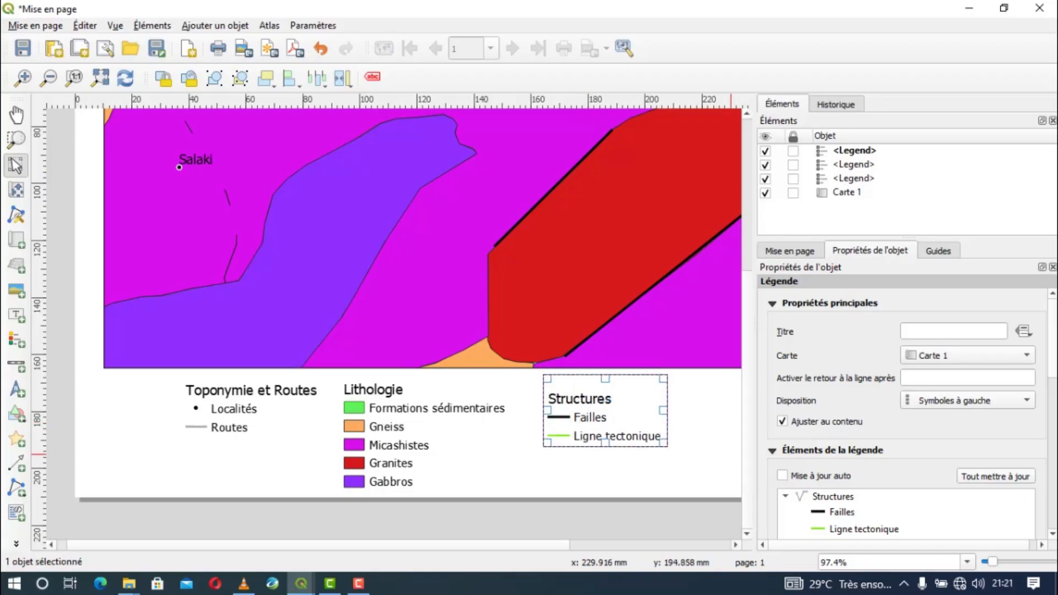
{"action": "left_click_drag", "start_coordinate": [1052, 366], "coordinate": [1053, 507]}
{"action": "left_click", "coordinate": [786, 477]}
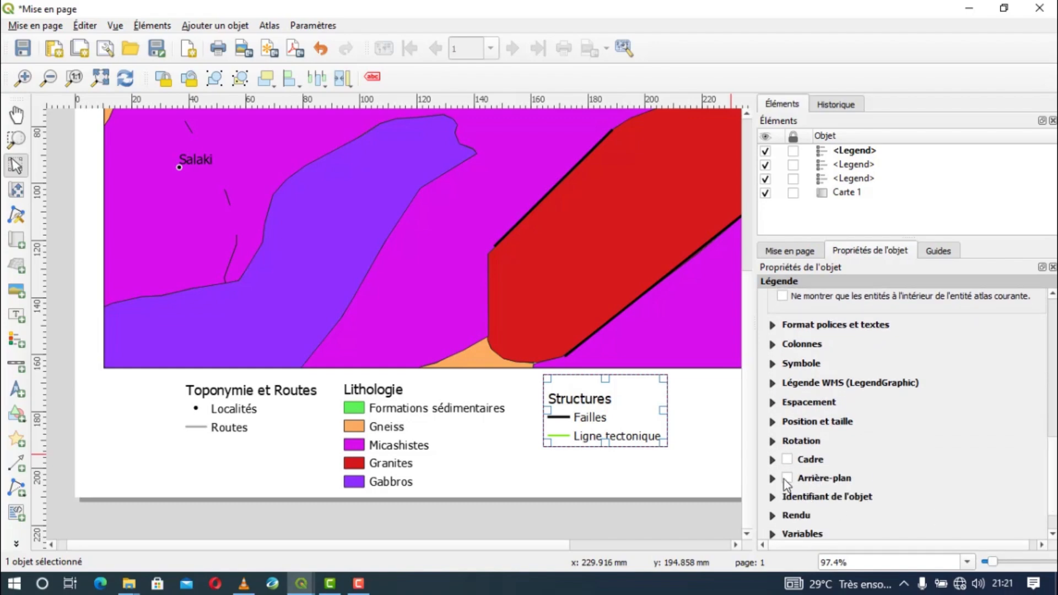
Step: Set the spacing below the group title to 5 mm in the Structures legend
{"action": "left_click", "coordinate": [772, 363]}
{"action": "left_click", "coordinate": [773, 364]}
{"action": "left_click", "coordinate": [772, 402]}
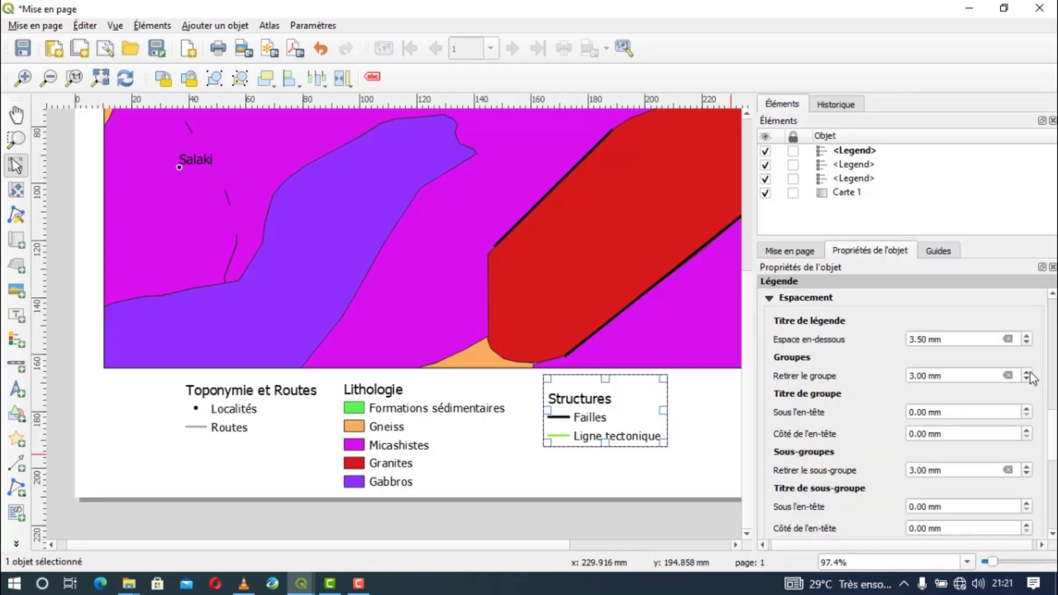
{"action": "left_click", "coordinate": [1026, 410]}
{"action": "left_click", "coordinate": [1026, 411]}
{"action": "left_click", "coordinate": [1027, 411]}
{"action": "left_click", "coordinate": [1026, 410]}
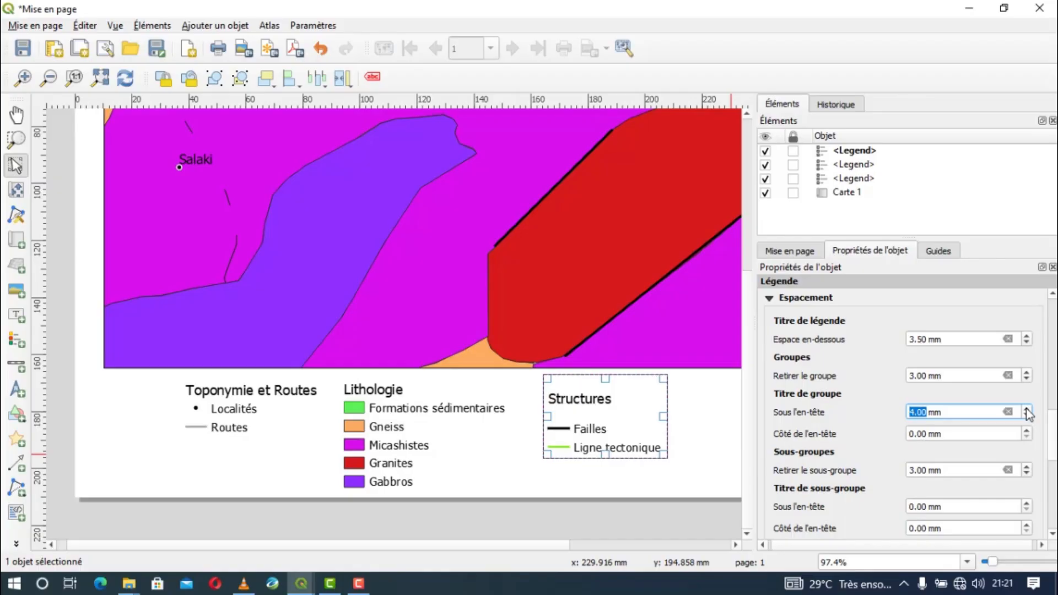
{"action": "left_click", "coordinate": [1026, 410]}
Step: Set the spacing below the group title to 6 mm in the Toponymie et Routes legend
{"action": "left_click", "coordinate": [260, 397]}
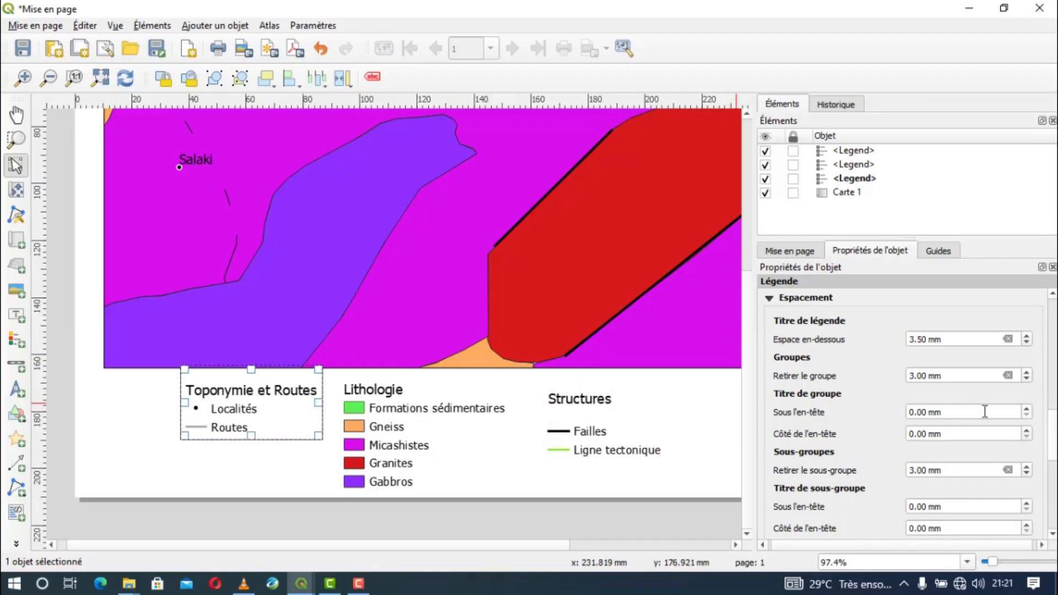
{"action": "left_click", "coordinate": [1027, 411]}
{"action": "left_click", "coordinate": [1027, 410]}
{"action": "left_click", "coordinate": [1026, 410]}
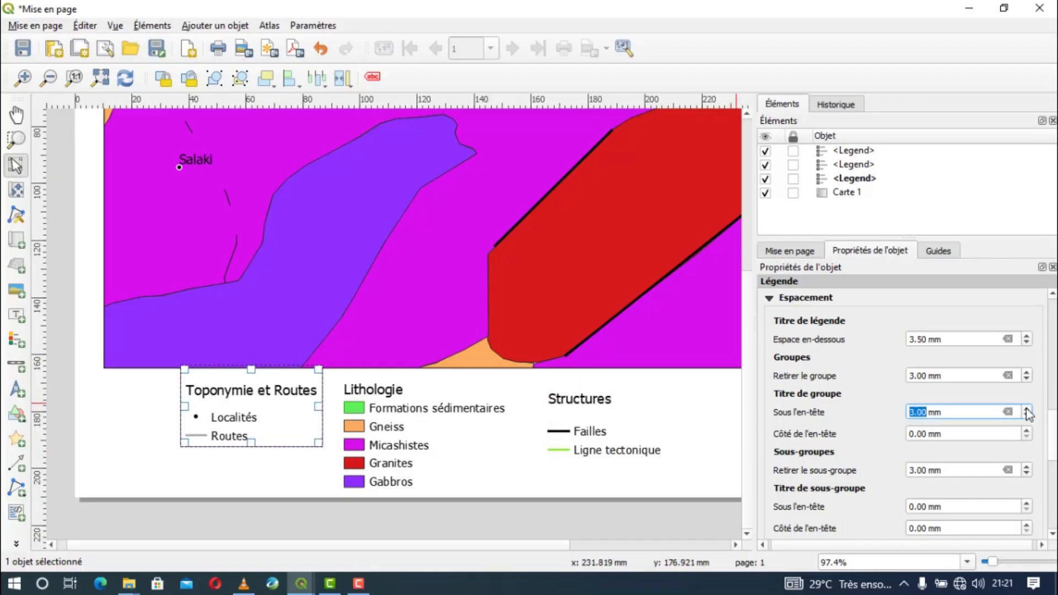
{"action": "left_click", "coordinate": [1027, 410]}
{"action": "left_click", "coordinate": [1026, 411]}
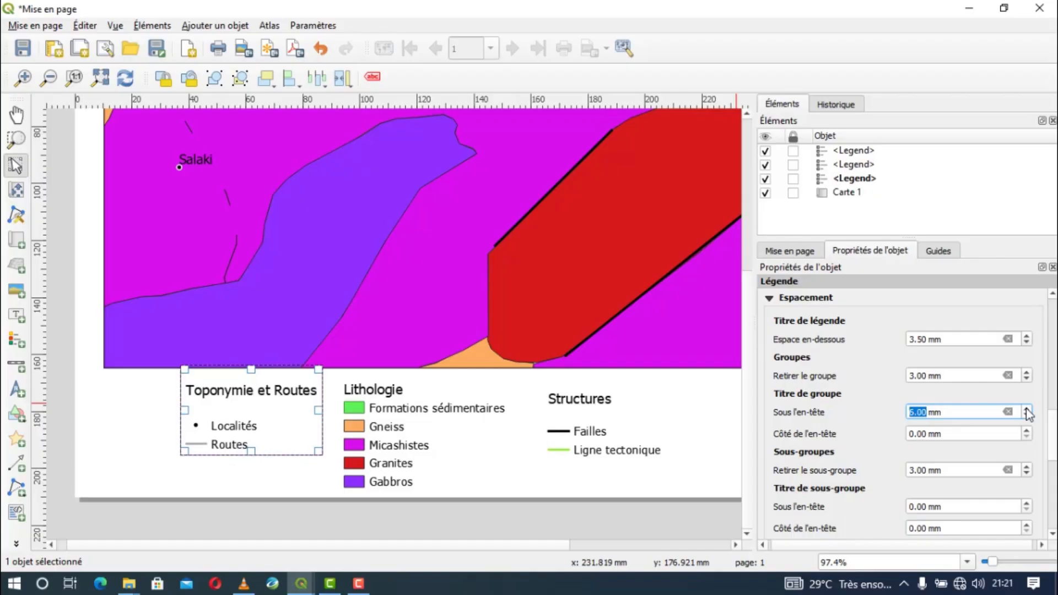
Step: Nudge the Structures legend upward to line its title up with the other legend titles
{"action": "left_click", "coordinate": [568, 419]}
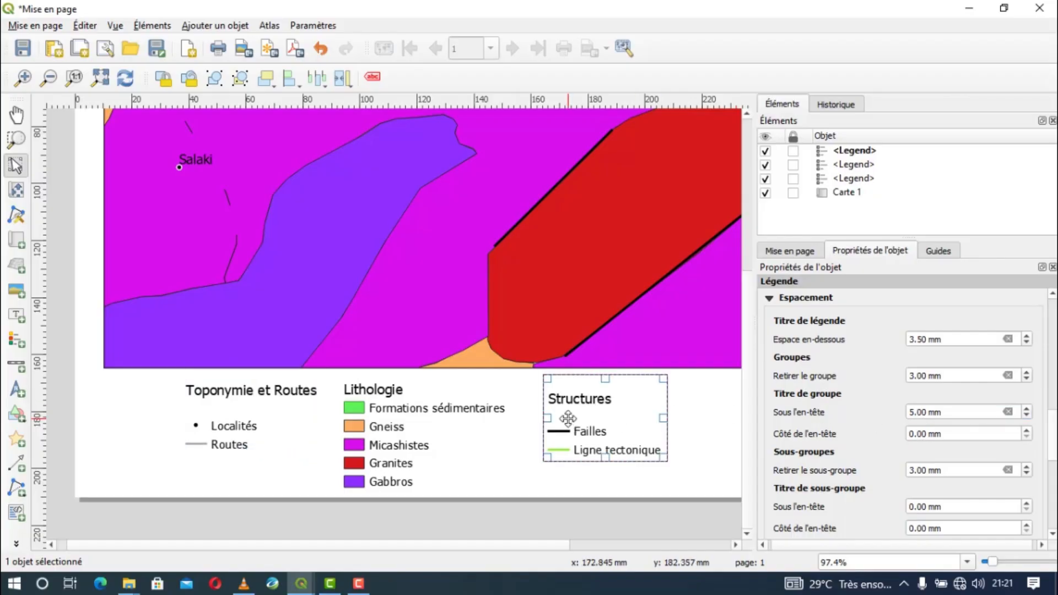
{"action": "left_click_drag", "start_coordinate": [567, 418], "coordinate": [568, 413]}
{"action": "left_click", "coordinate": [485, 468]}
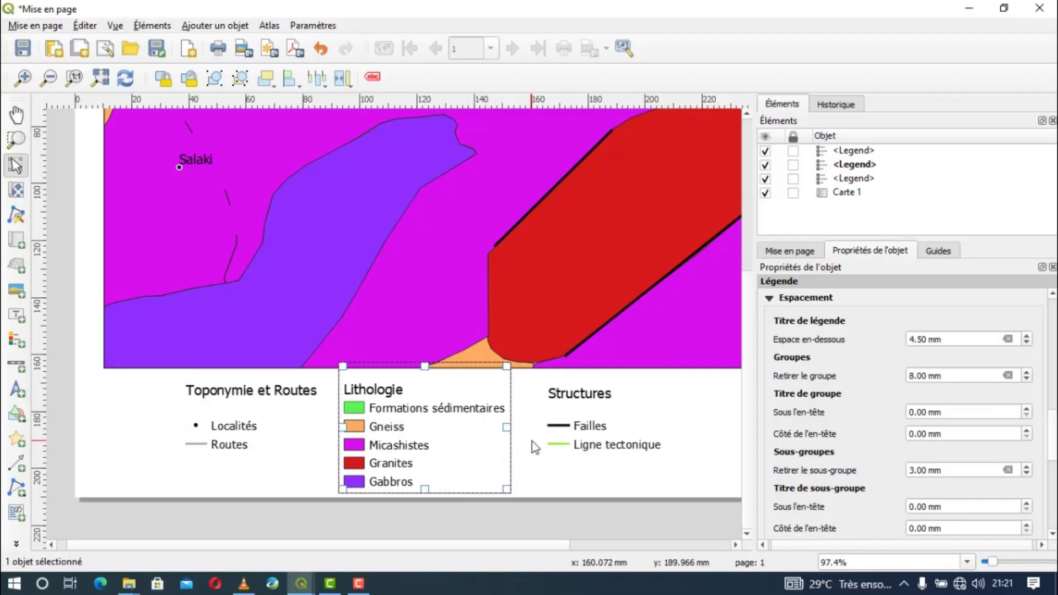
Step: Shift the Structures legend about 23 mm to the right, away from the Lithologie legend
{"action": "scroll", "coordinate": [531, 441], "scroll_direction": "down", "scroll_amount": 1}
{"action": "scroll", "coordinate": [424, 465], "scroll_direction": "up", "scroll_amount": 1}
{"action": "scroll", "coordinate": [485, 435], "scroll_direction": "down", "scroll_amount": 1}
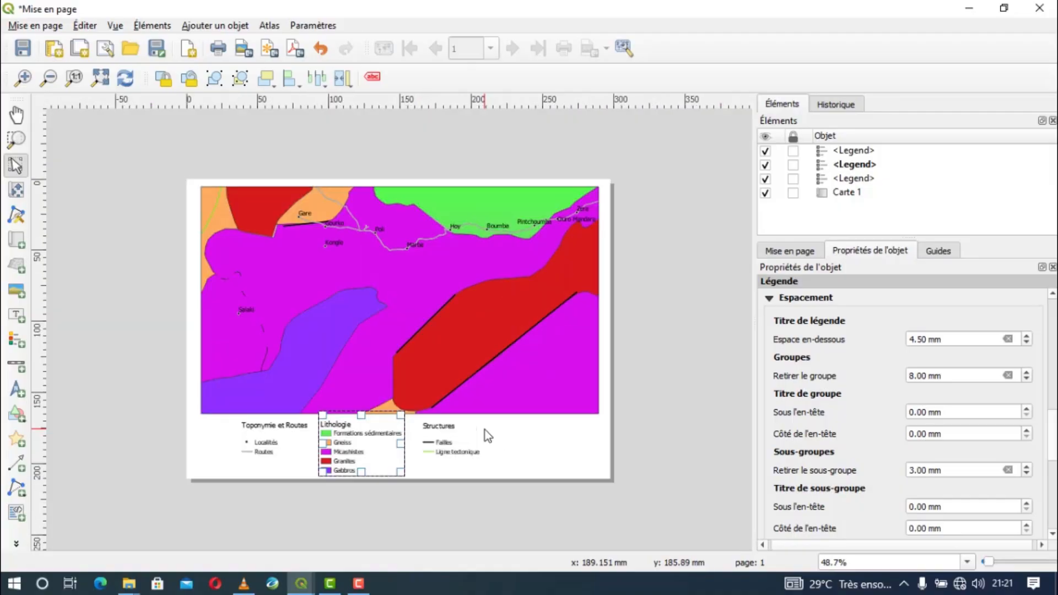
{"action": "left_click", "coordinate": [473, 444]}
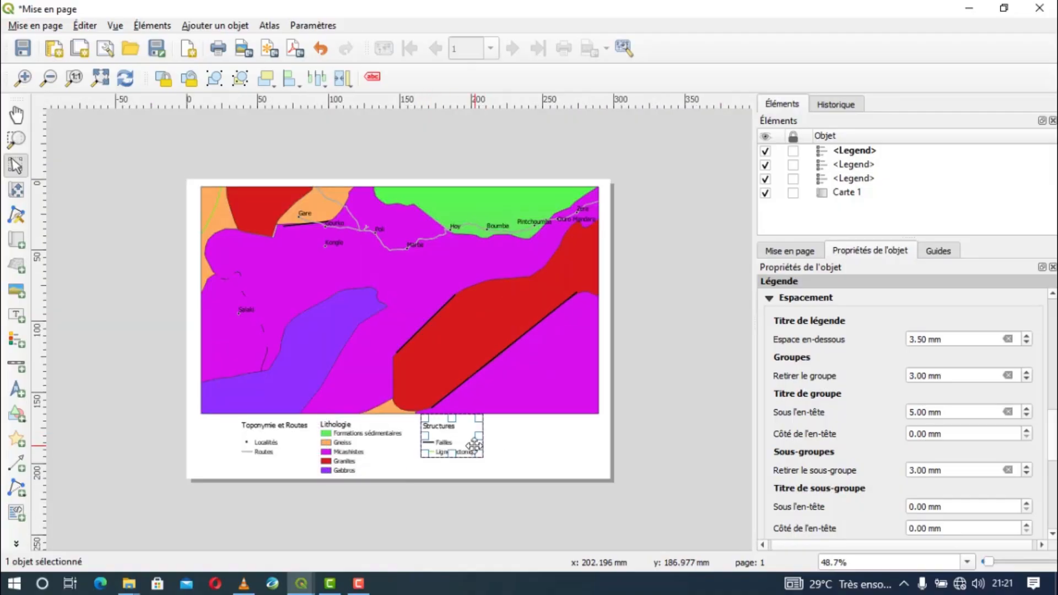
{"action": "left_click_drag", "start_coordinate": [441, 441], "coordinate": [474, 440]}
Step: Shift the Lithologie legend about 23 mm to the right, keeping its height below the map
{"action": "left_click", "coordinate": [343, 448]}
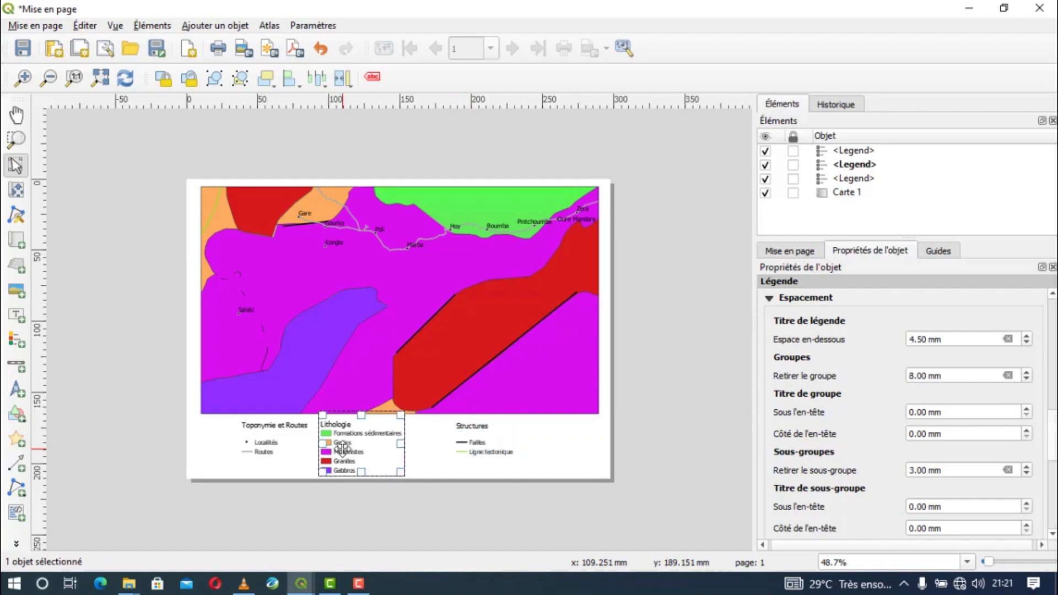
{"action": "key", "text": "Right"}
{"action": "key", "text": "Right"}
{"action": "key", "text": "Right"}
{"action": "key", "text": "Right"}
{"action": "key", "text": "Right"}
{"action": "key", "text": "Right"}
{"action": "key", "text": "Right"}
{"action": "key", "text": "Right"}
{"action": "key", "text": "Right"}
{"action": "key", "text": "Right"}
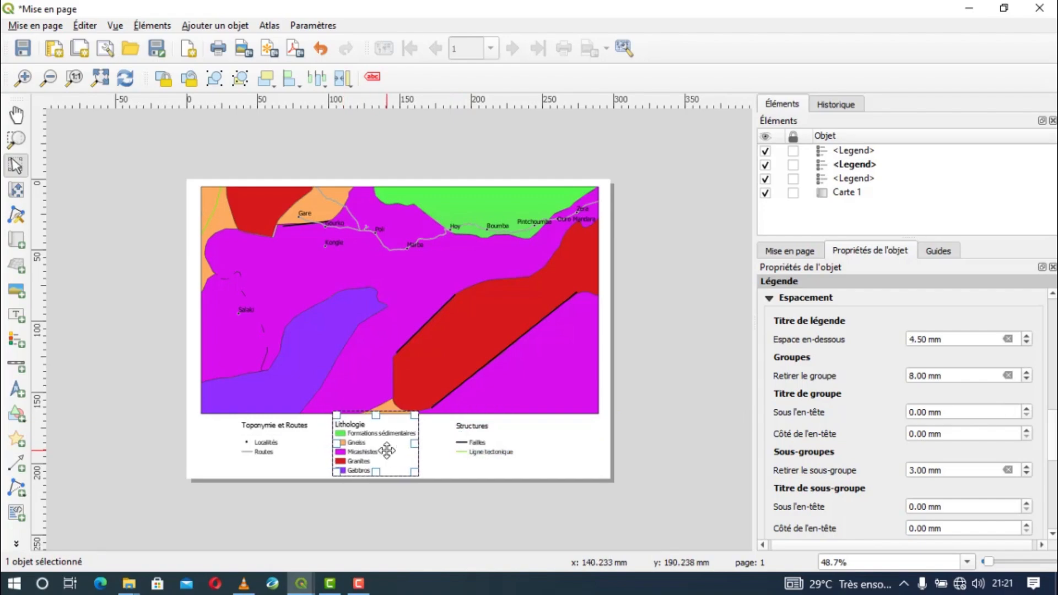
{"action": "key", "text": "Right"}
{"action": "key", "text": "Right"}
{"action": "key", "text": "Right"}
{"action": "key", "text": "Right"}
{"action": "key", "text": "Right"}
{"action": "key", "text": "Right"}
{"action": "key", "text": "Right"}
{"action": "key", "text": "Right"}
{"action": "key", "text": "Right"}
{"action": "key", "text": "Right"}
{"action": "key", "text": "Right"}
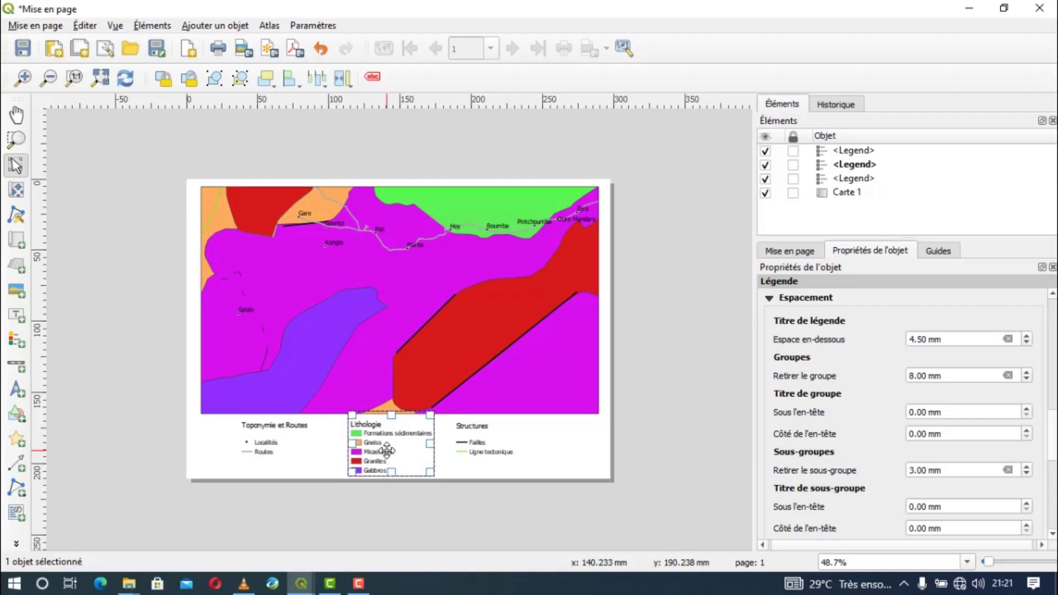
{"action": "key", "text": "Right"}
{"action": "key", "text": "Right"}
Step: Shift the Toponymie et Routes legend about 18 mm to the right toward the Lithologie legend, then deselect it
{"action": "left_click", "coordinate": [277, 443]}
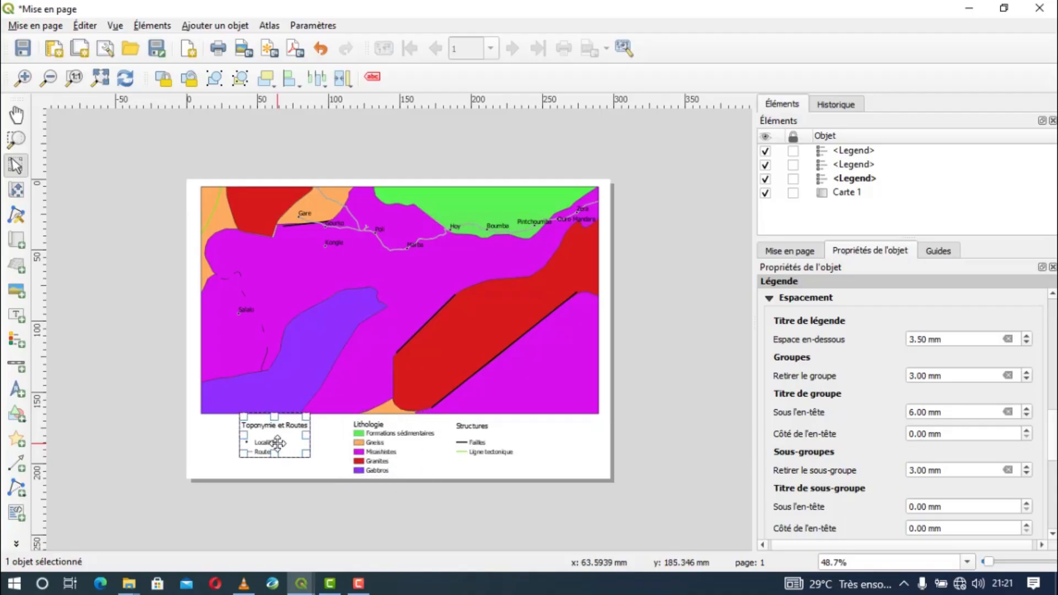
{"action": "key", "text": "Right"}
{"action": "key", "text": "Right"}
{"action": "key", "text": "Right"}
{"action": "key", "text": "Right"}
{"action": "key", "text": "Right"}
{"action": "key", "text": "Right"}
{"action": "key", "text": "Right"}
{"action": "key", "text": "Right"}
{"action": "key", "text": "Right"}
{"action": "key", "text": "Right"}
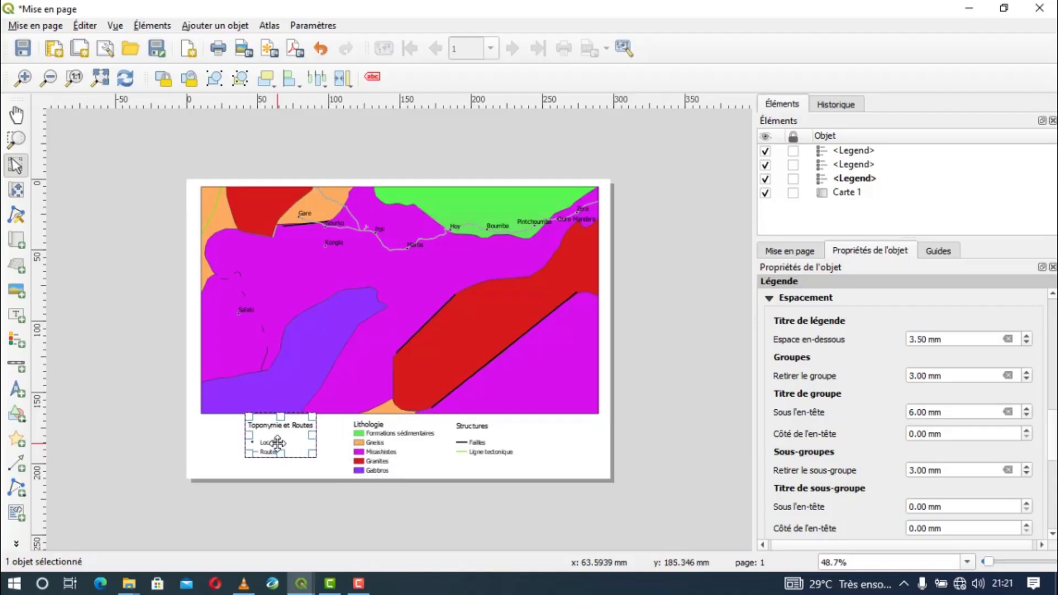
{"action": "key", "text": "Right"}
{"action": "key", "text": "Right"}
{"action": "key", "text": "Right"}
{"action": "key", "text": "Right"}
{"action": "key", "text": "Right"}
{"action": "key", "text": "Right"}
{"action": "key", "text": "Right"}
{"action": "key", "text": "Right"}
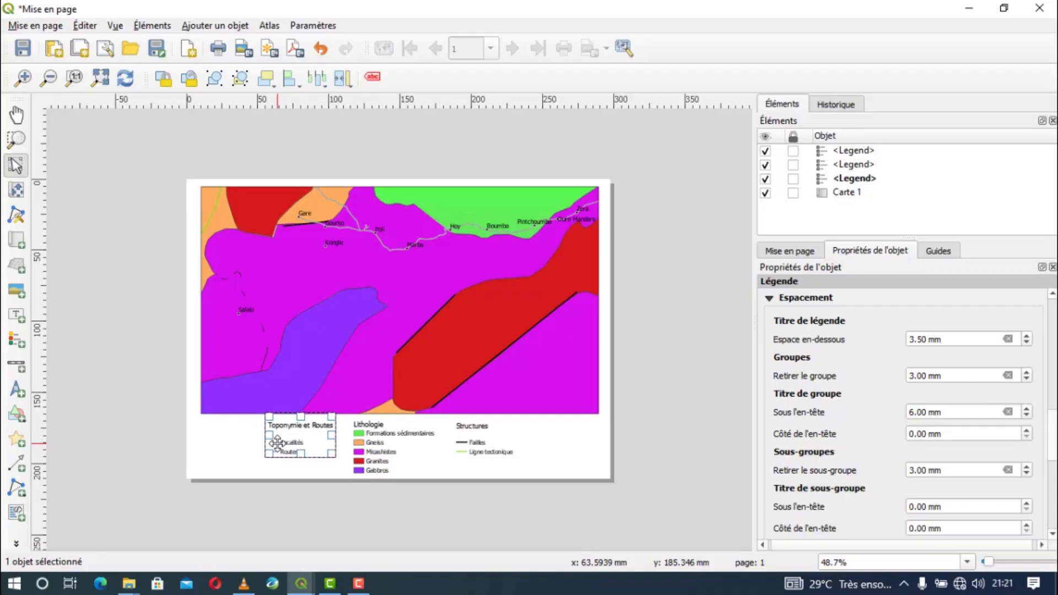
{"action": "left_click", "coordinate": [229, 461]}
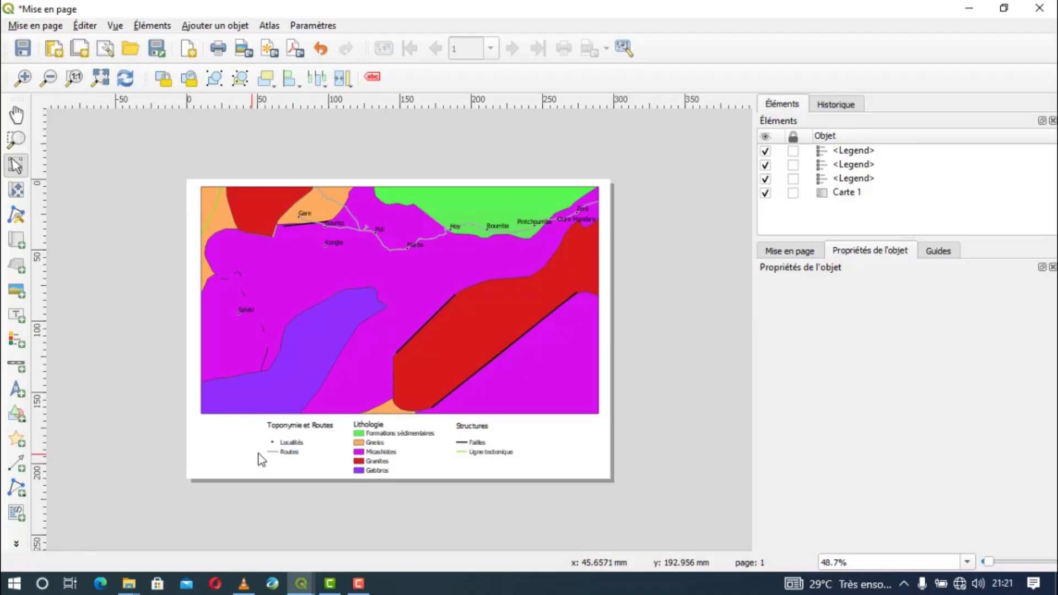
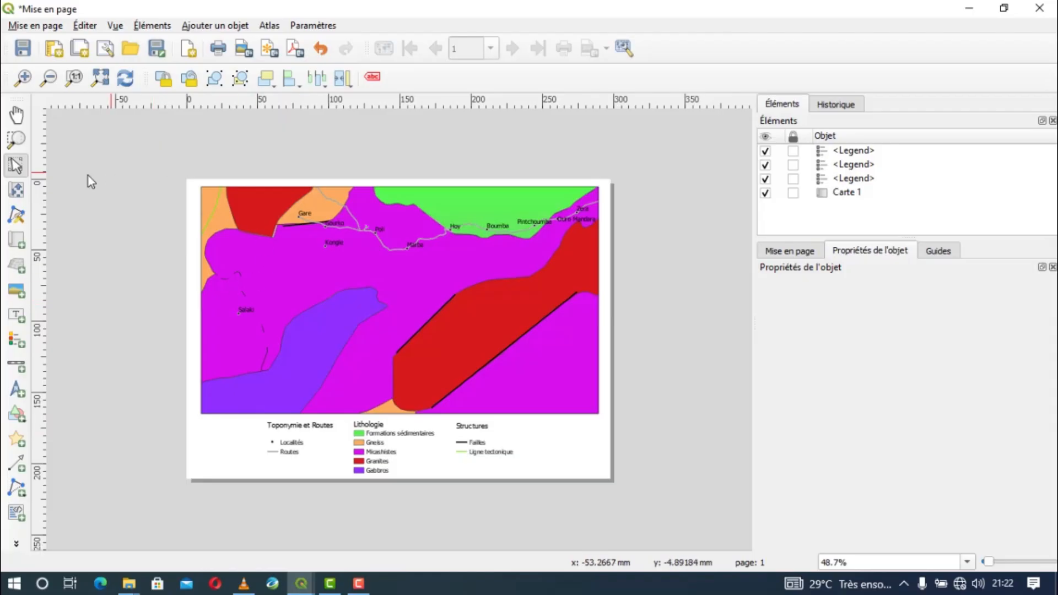
Step: Add a north arrow in the blank area beneath the map's lower-right corner, beyond the Structures legend
{"action": "left_click", "coordinate": [17, 388]}
{"action": "scroll", "coordinate": [551, 209], "scroll_direction": "up", "scroll_amount": 1}
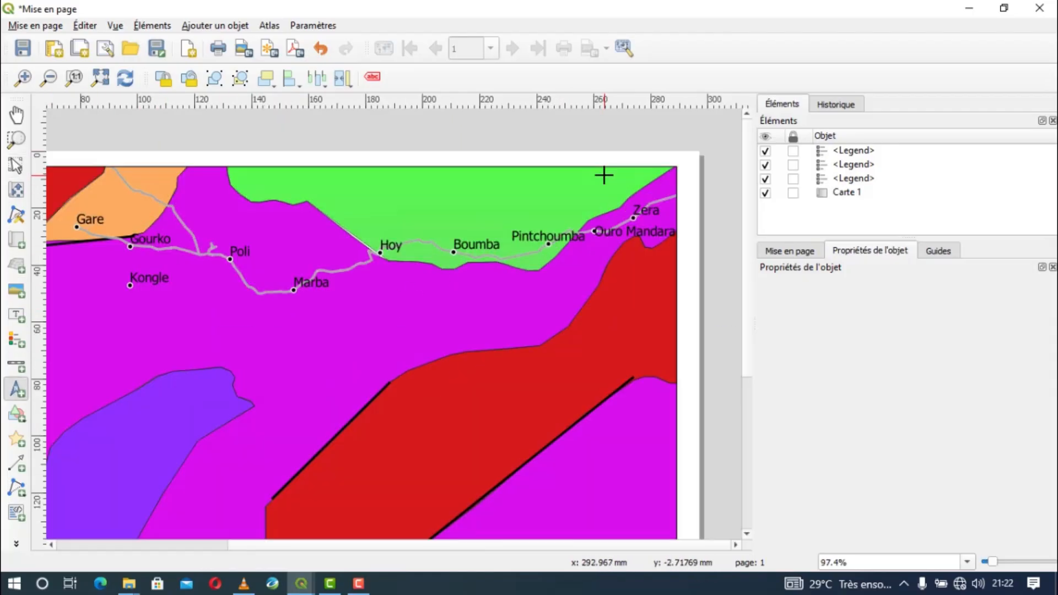
{"action": "scroll", "coordinate": [654, 171], "scroll_direction": "down", "scroll_amount": 1}
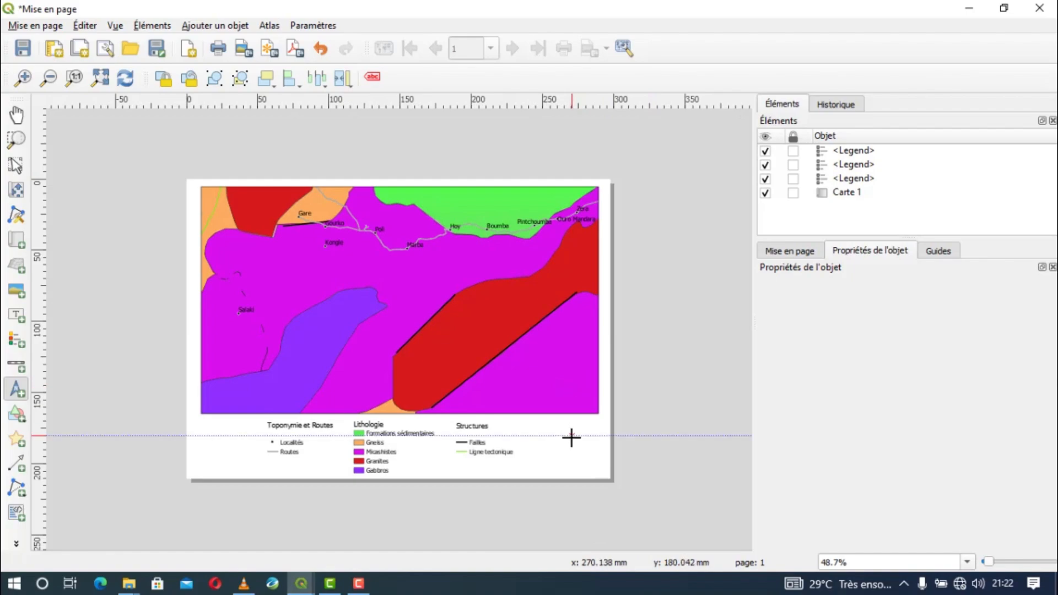
{"action": "left_click_drag", "start_coordinate": [579, 421], "coordinate": [600, 449]}
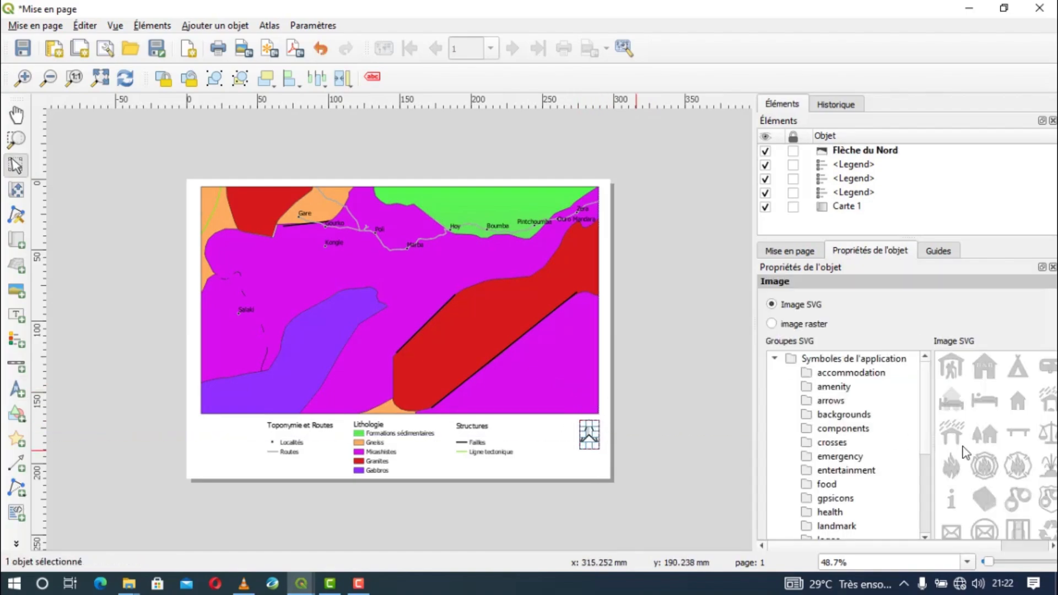
Step: Change the north arrow to a slender diamond-shaped SVG symbol and nudge it slightly to the right, then deselect it
{"action": "left_click_drag", "start_coordinate": [931, 478], "coordinate": [846, 469]}
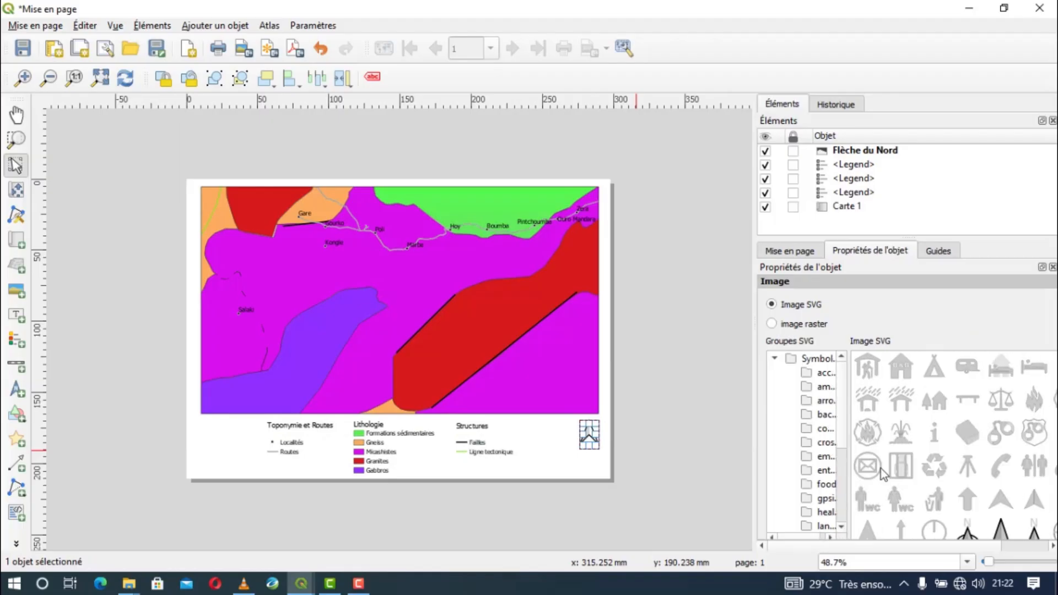
{"action": "scroll", "coordinate": [1007, 483], "scroll_direction": "down", "scroll_amount": 3}
{"action": "left_click", "coordinate": [1000, 435]}
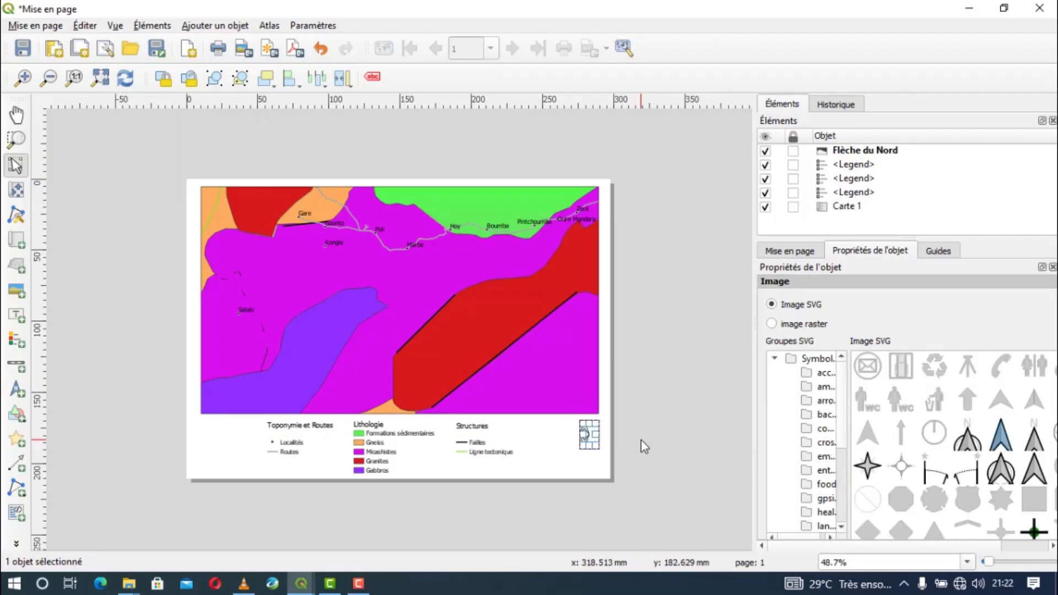
{"action": "left_click", "coordinate": [589, 432]}
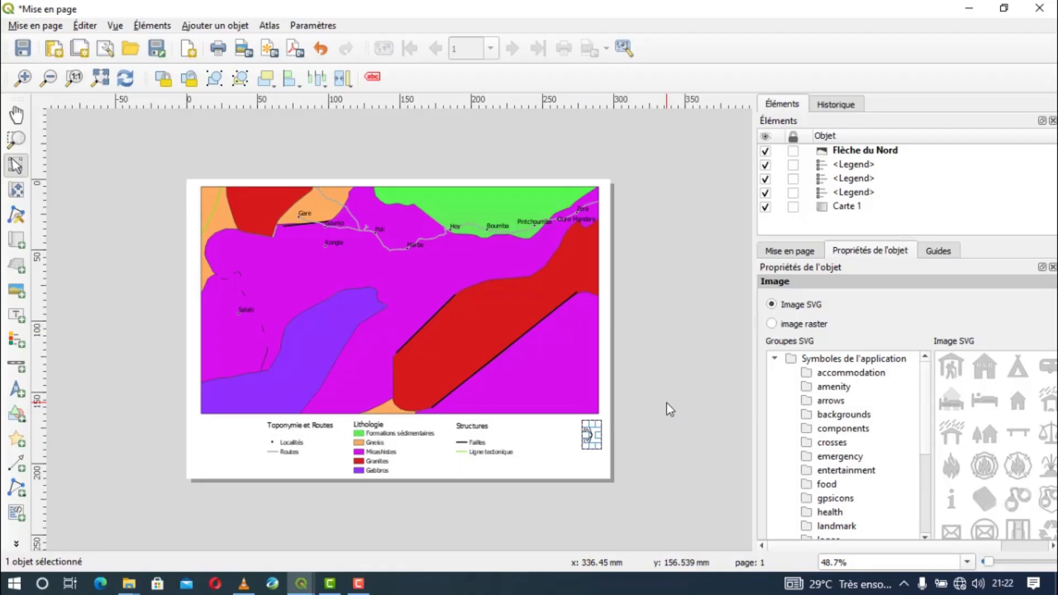
{"action": "left_click", "coordinate": [656, 416]}
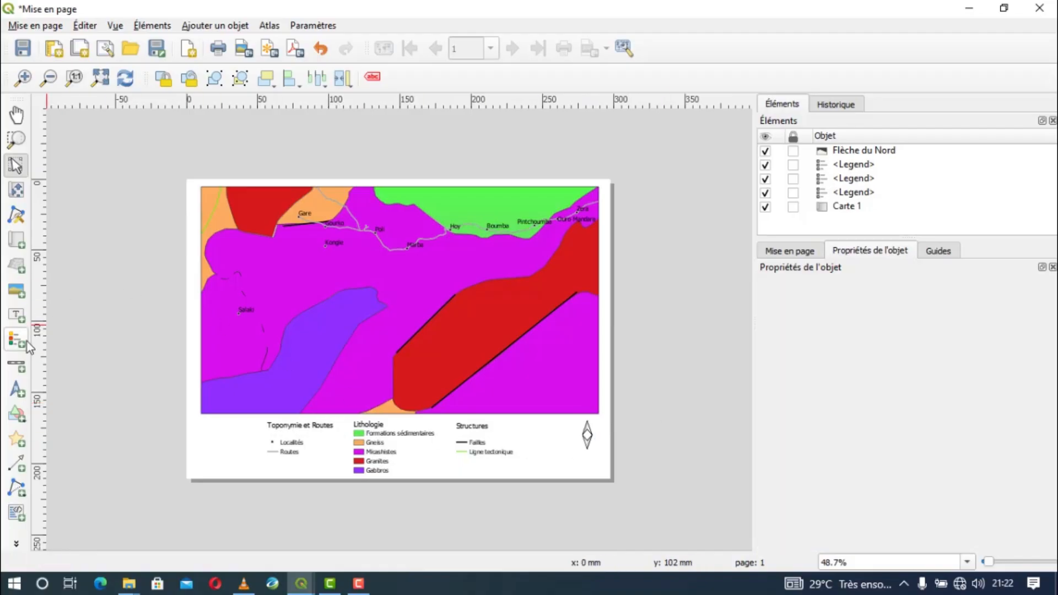
Step: Add a scale bar below the map's lower-left corner, with one right segment and a height of 2 mm
{"action": "left_click", "coordinate": [21, 365]}
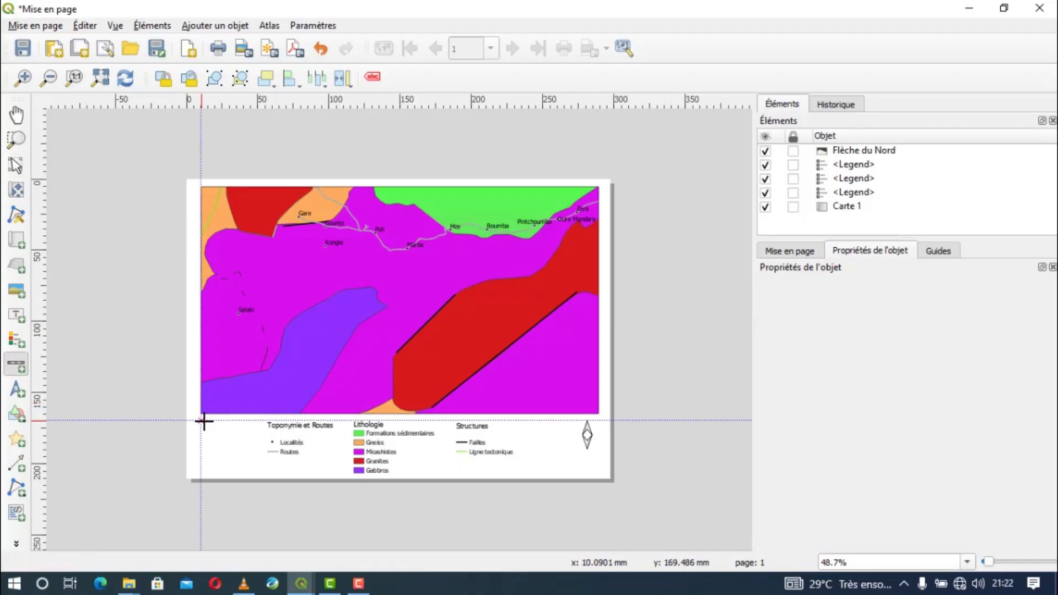
{"action": "left_click_drag", "start_coordinate": [201, 420], "coordinate": [263, 435]}
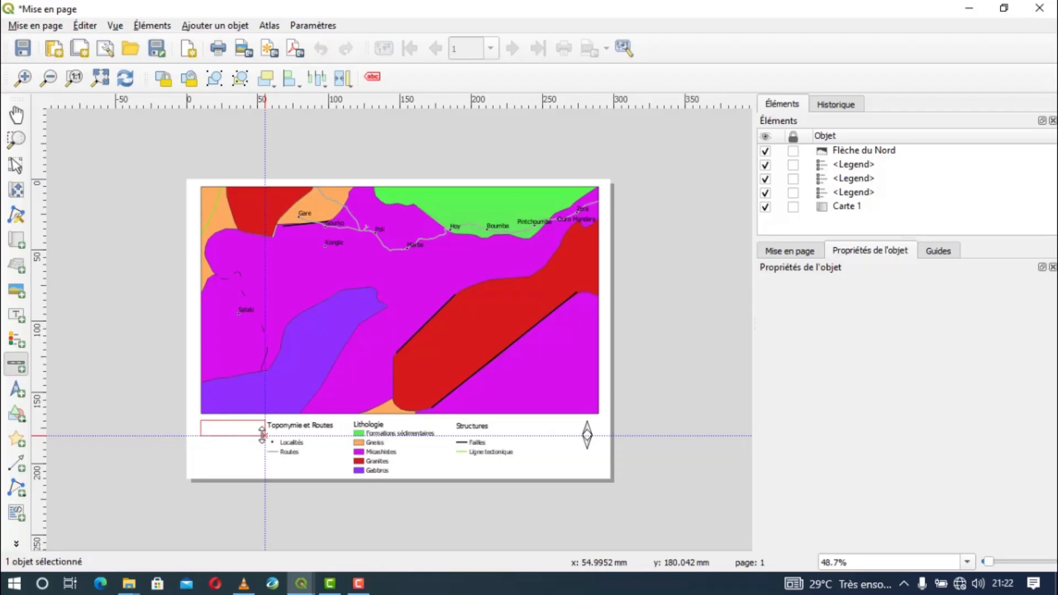
{"action": "scroll", "coordinate": [1035, 419], "scroll_direction": "down", "scroll_amount": 3}
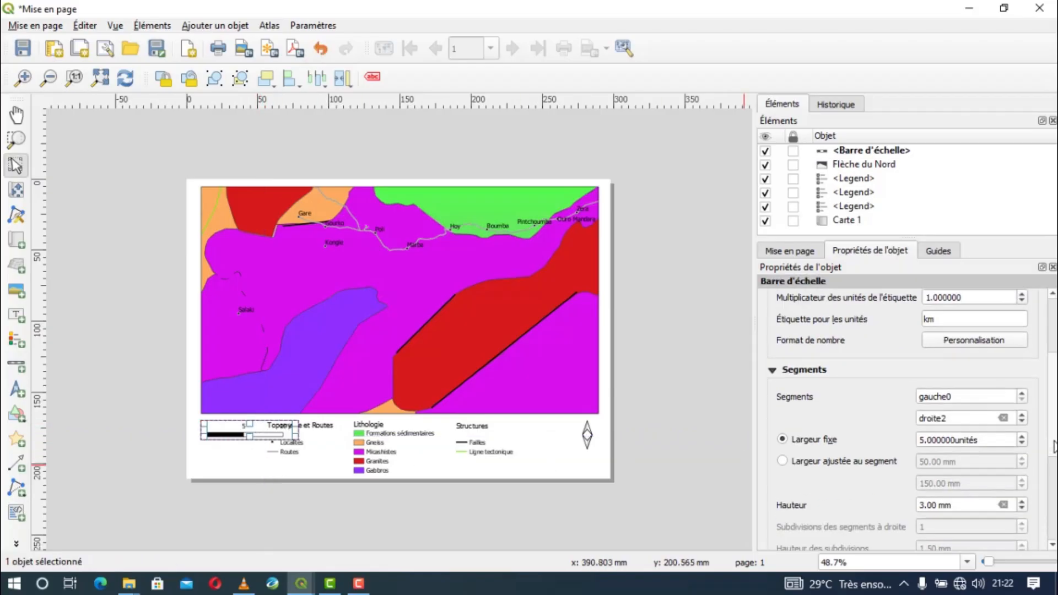
{"action": "left_click", "coordinate": [1022, 414]}
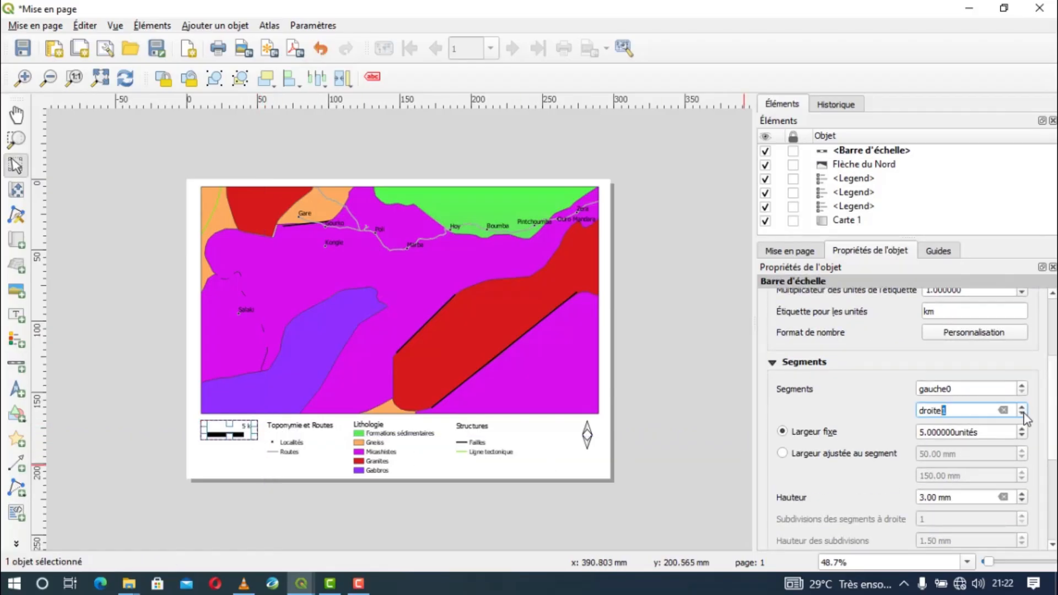
{"action": "left_click", "coordinate": [1021, 500]}
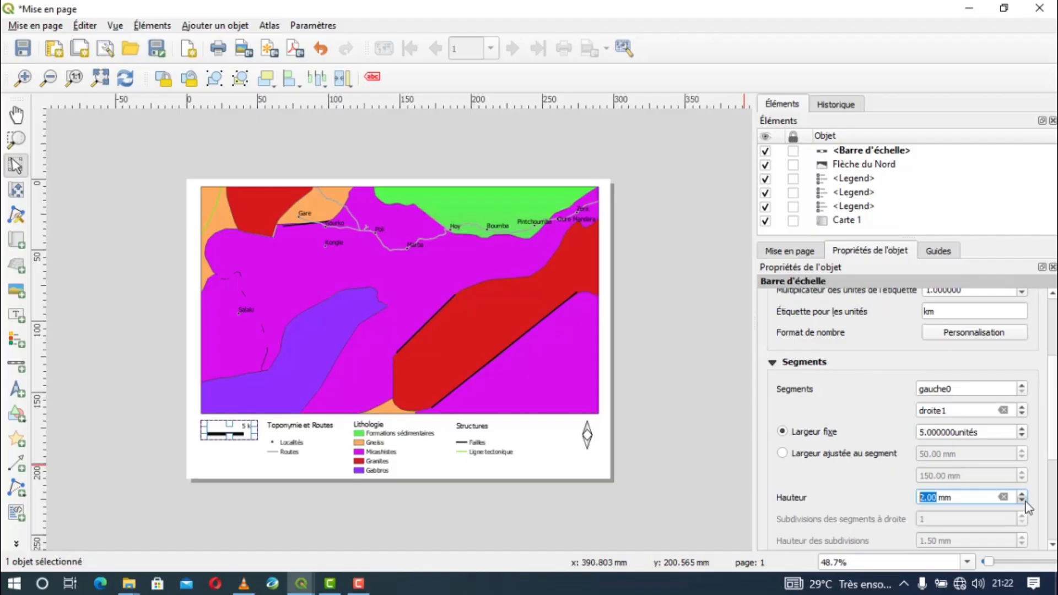
{"action": "left_click", "coordinate": [247, 458]}
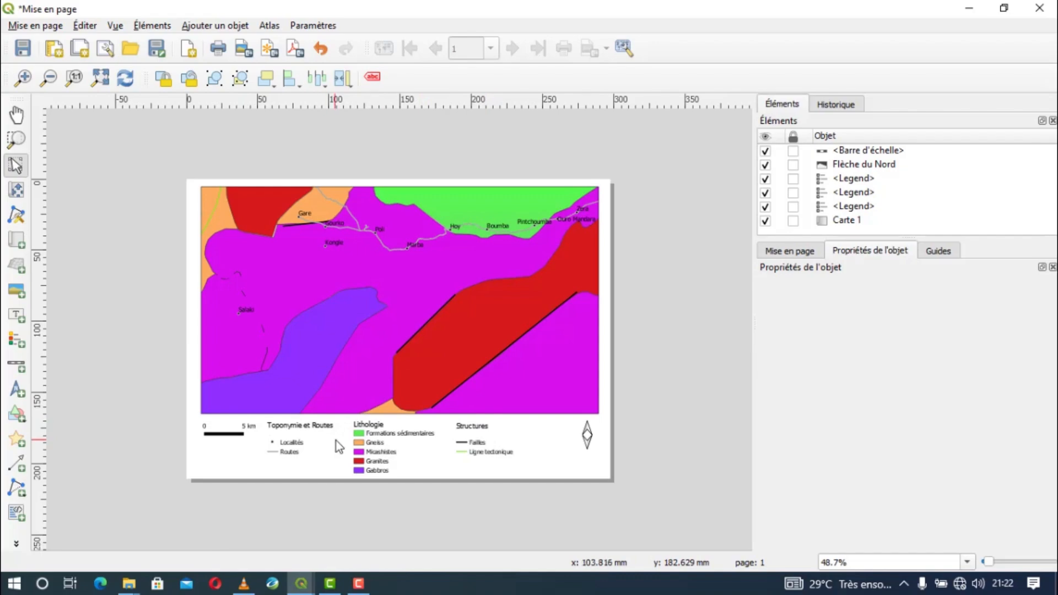
Step: Move the Toponymie et Routes legend down about 10 mm to leave space above its title
{"action": "left_click", "coordinate": [298, 445]}
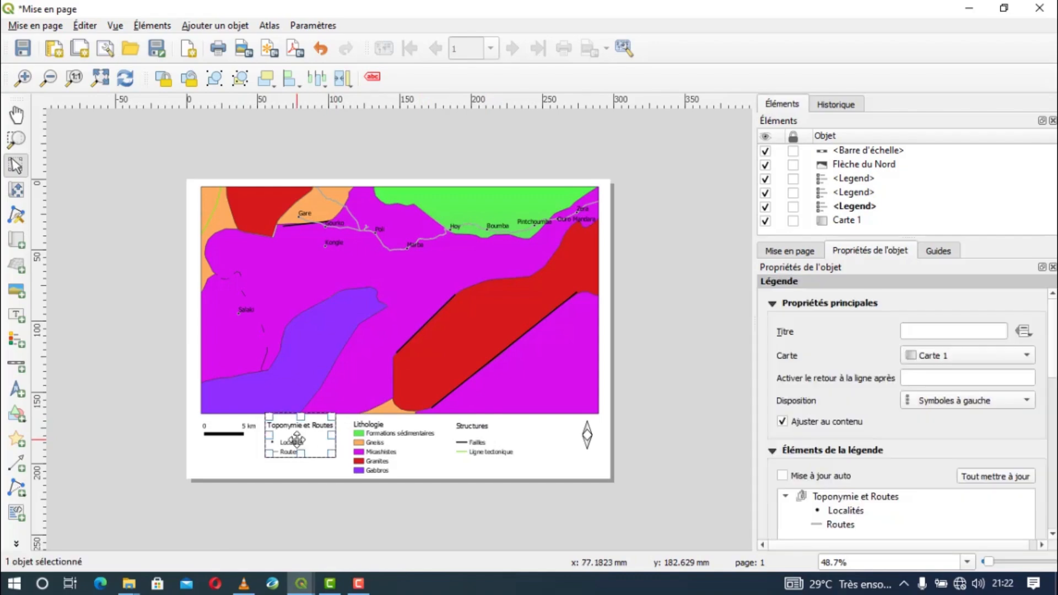
{"action": "left_click_drag", "start_coordinate": [298, 445], "coordinate": [296, 455]}
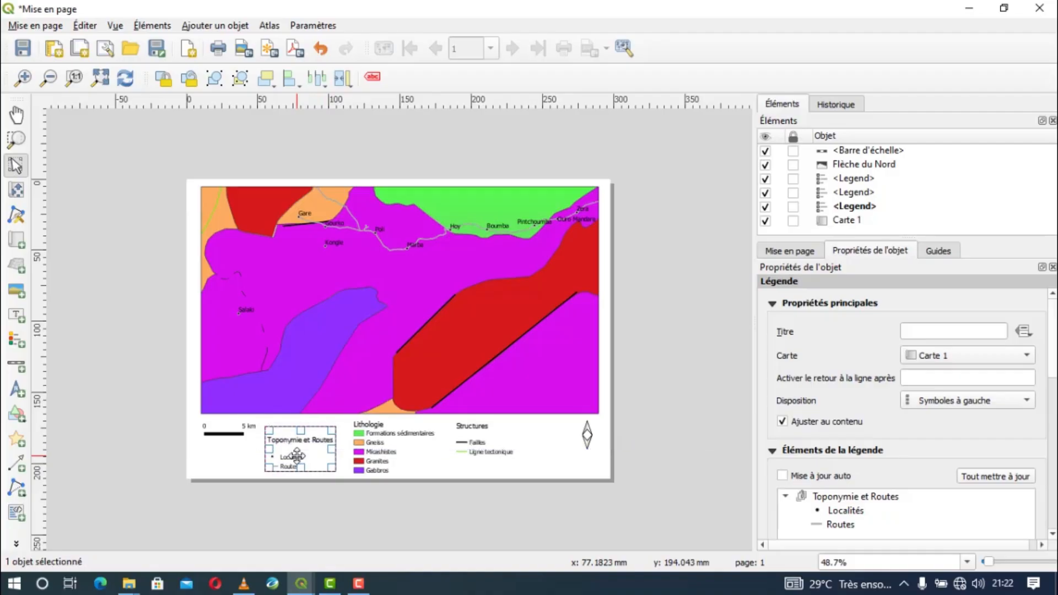
{"action": "left_click", "coordinate": [401, 459]}
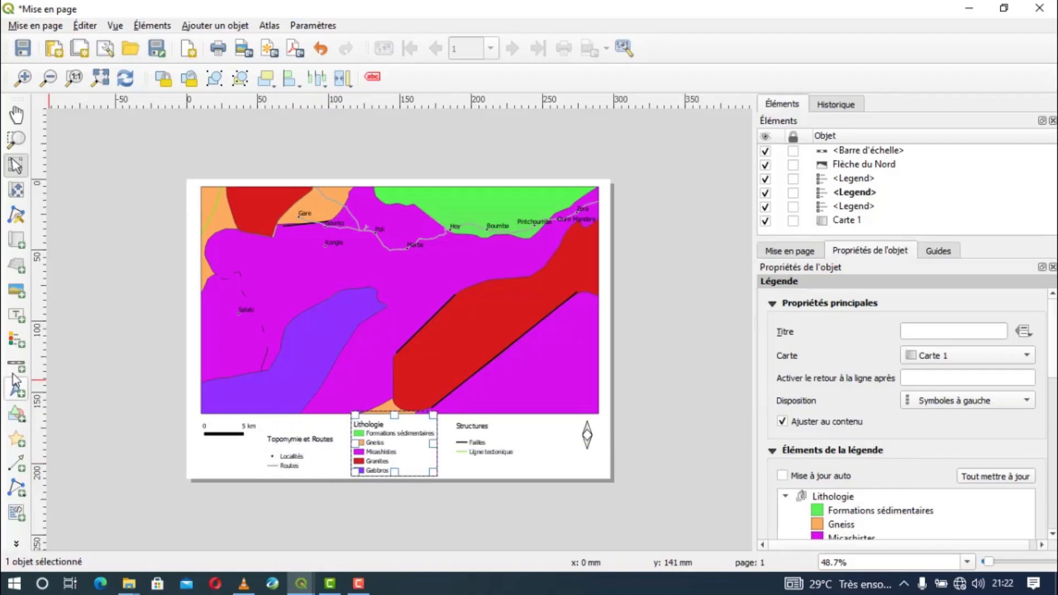
Step: Add a text label reading "Légende" just above the Toponymie et Routes legend
{"action": "left_click", "coordinate": [16, 314]}
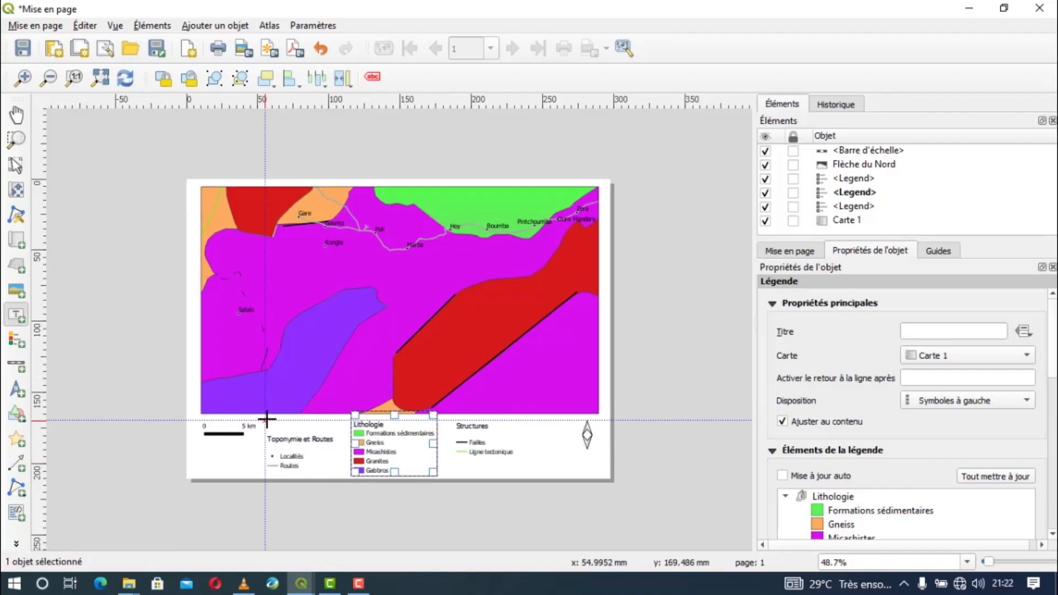
{"action": "left_click_drag", "start_coordinate": [265, 422], "coordinate": [335, 429]}
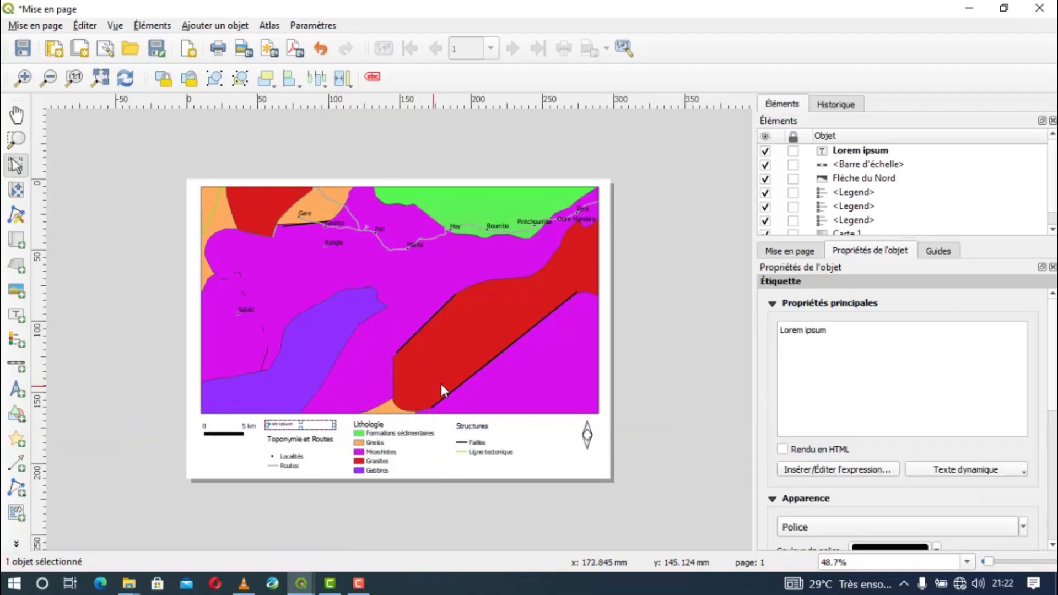
{"action": "double_click", "coordinate": [817, 330]}
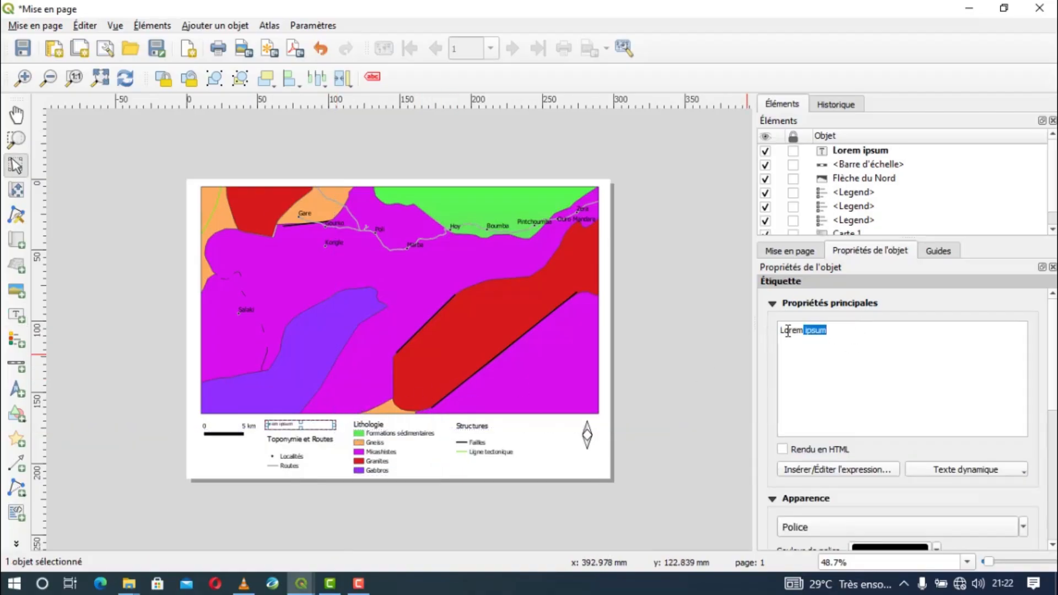
{"action": "left_click_drag", "start_coordinate": [788, 331], "coordinate": [762, 324]}
{"action": "type", "text": "Légende"}
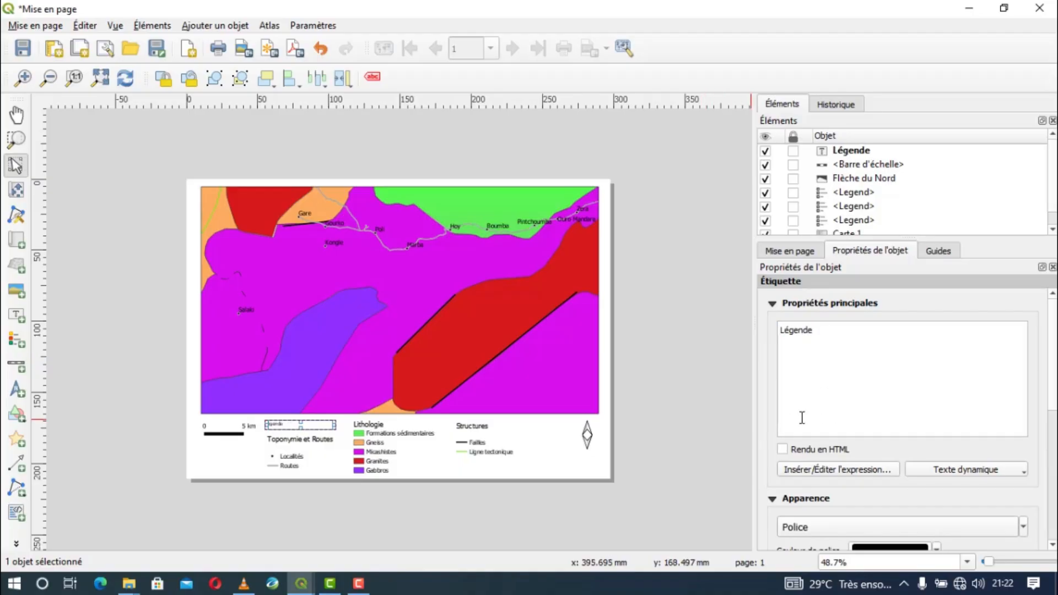
Step: Set the font size of the Légende label to 18 pt
{"action": "left_click", "coordinate": [1024, 527]}
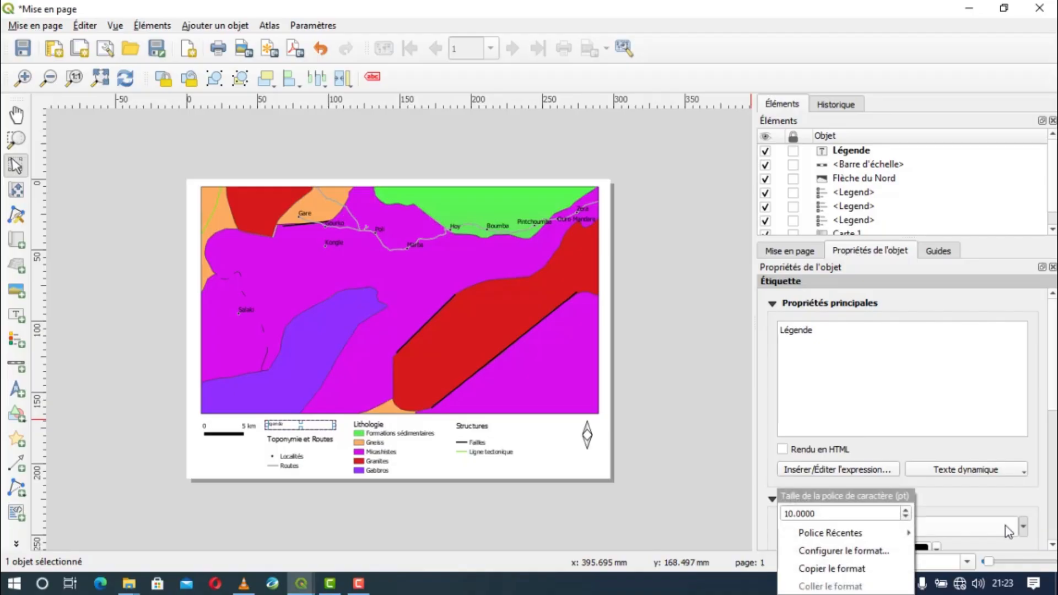
{"action": "scroll", "coordinate": [905, 514], "scroll_direction": "up", "scroll_amount": 3}
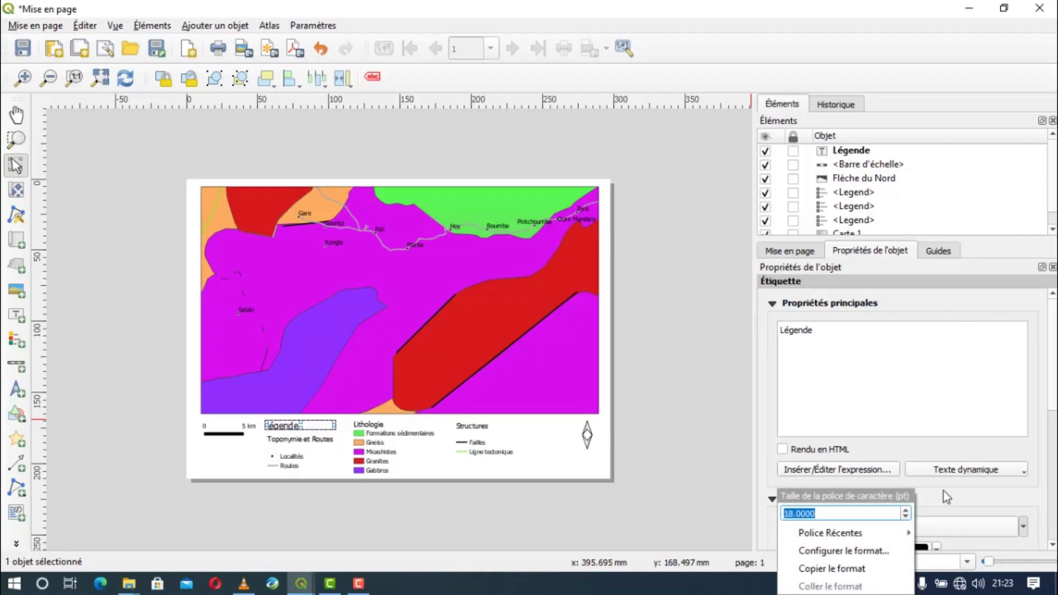
{"action": "left_click", "coordinate": [957, 504]}
{"action": "scroll", "coordinate": [1054, 400], "scroll_direction": "down", "scroll_amount": 5}
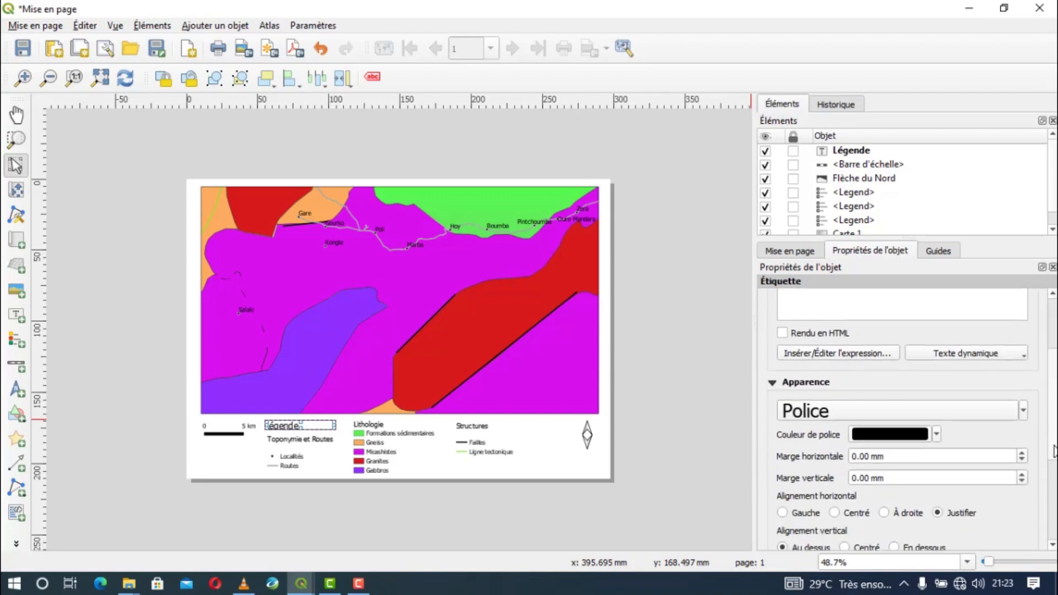
Step: Move the Légende label up about 4 mm, close to the map's lower edge, then deselect it
{"action": "left_click", "coordinate": [237, 475]}
{"action": "scroll", "coordinate": [282, 436], "scroll_direction": "up", "scroll_amount": 1}
{"action": "left_click", "coordinate": [284, 428]}
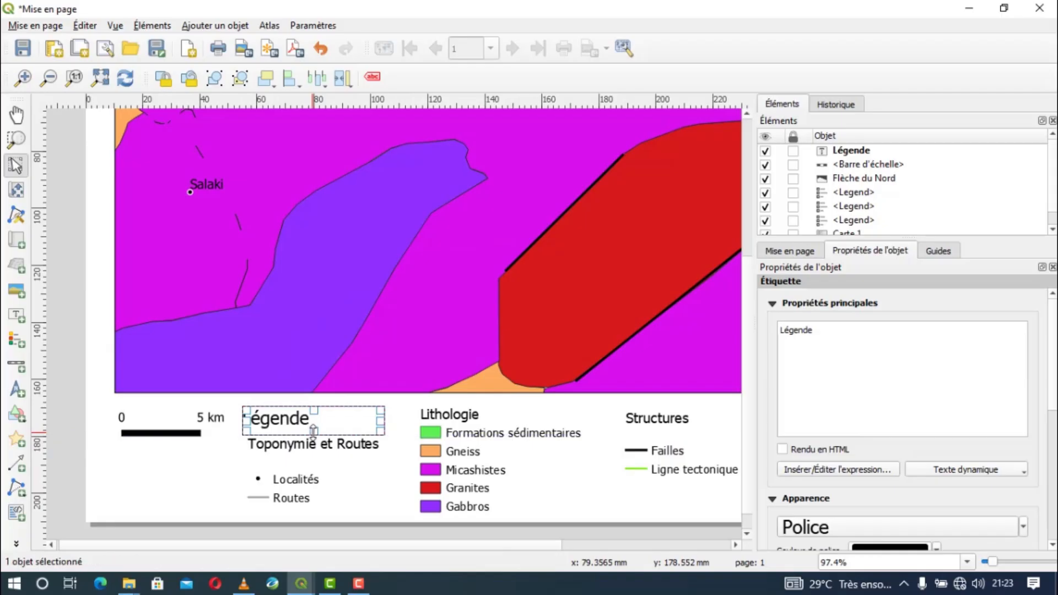
{"action": "left_click_drag", "start_coordinate": [315, 423], "coordinate": [316, 405]}
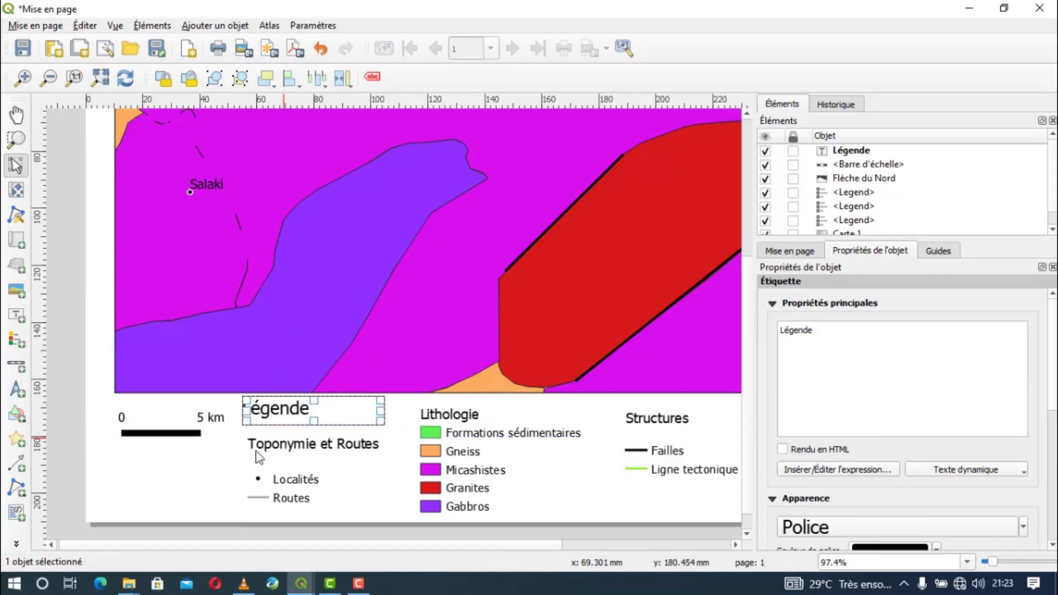
{"action": "left_click", "coordinate": [207, 470]}
{"action": "scroll", "coordinate": [273, 434], "scroll_direction": "down", "scroll_amount": 1}
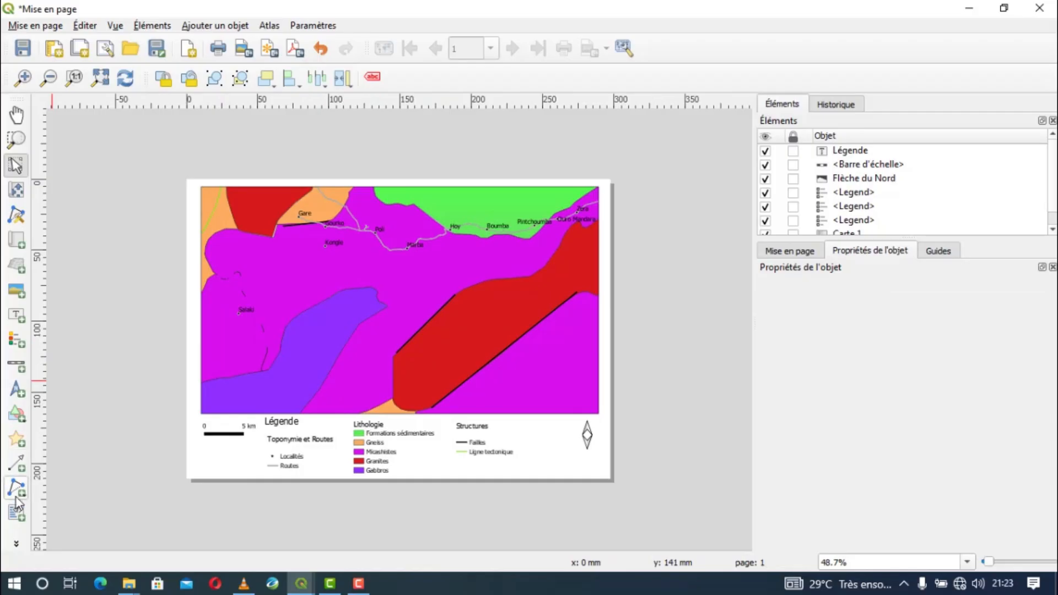
Step: Draw a rectangle below the map, spanning its full width and enclosing the scale bar, legends and north arrow
{"action": "left_click", "coordinate": [24, 445]}
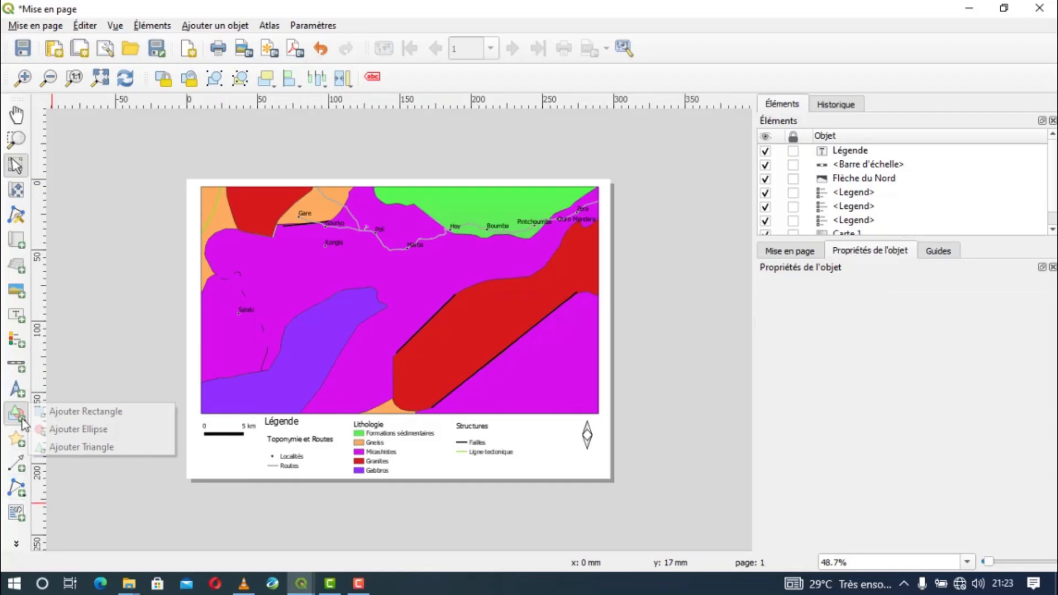
{"action": "left_click", "coordinate": [66, 410]}
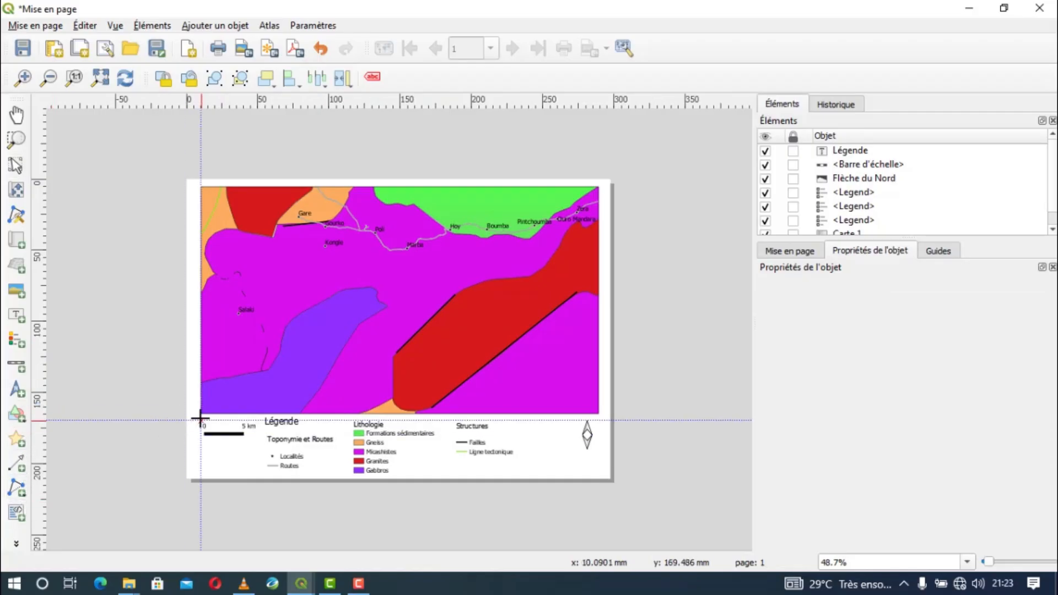
{"action": "left_click_drag", "start_coordinate": [199, 419], "coordinate": [597, 476]}
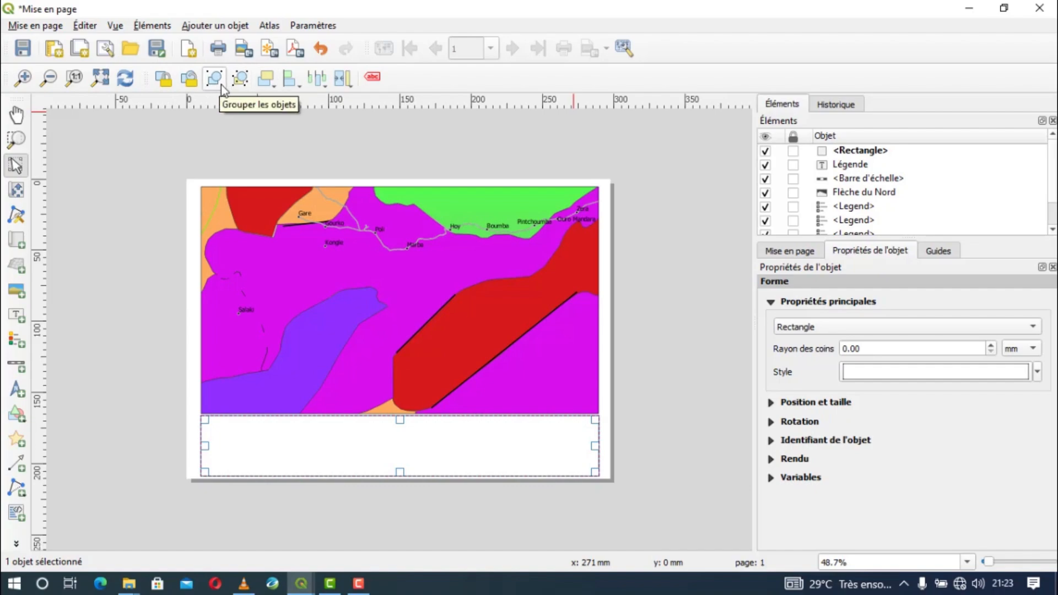
Step: Send the rectangle to the back so it frames the legends without covering them, then deselect it
{"action": "left_click", "coordinate": [270, 89]}
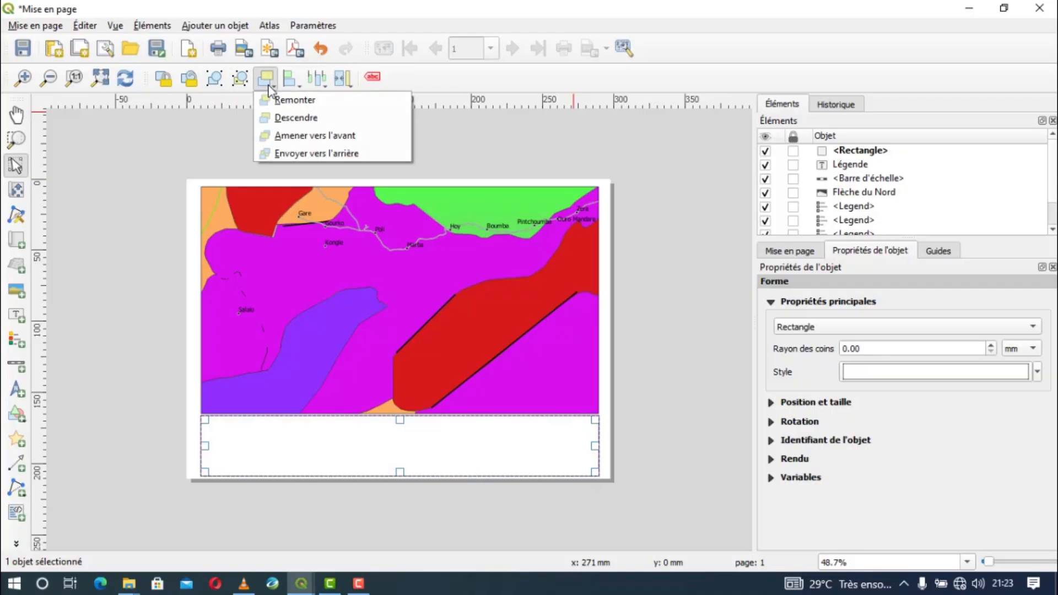
{"action": "left_click", "coordinate": [277, 117]}
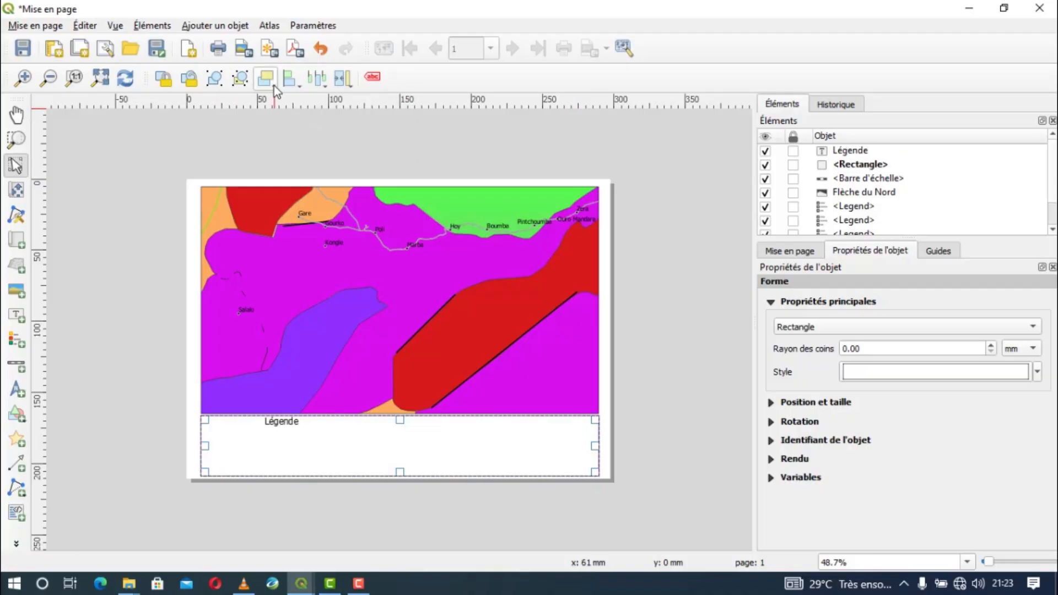
{"action": "left_click", "coordinate": [273, 84]}
{"action": "left_click", "coordinate": [277, 117]}
{"action": "left_click", "coordinate": [273, 88]}
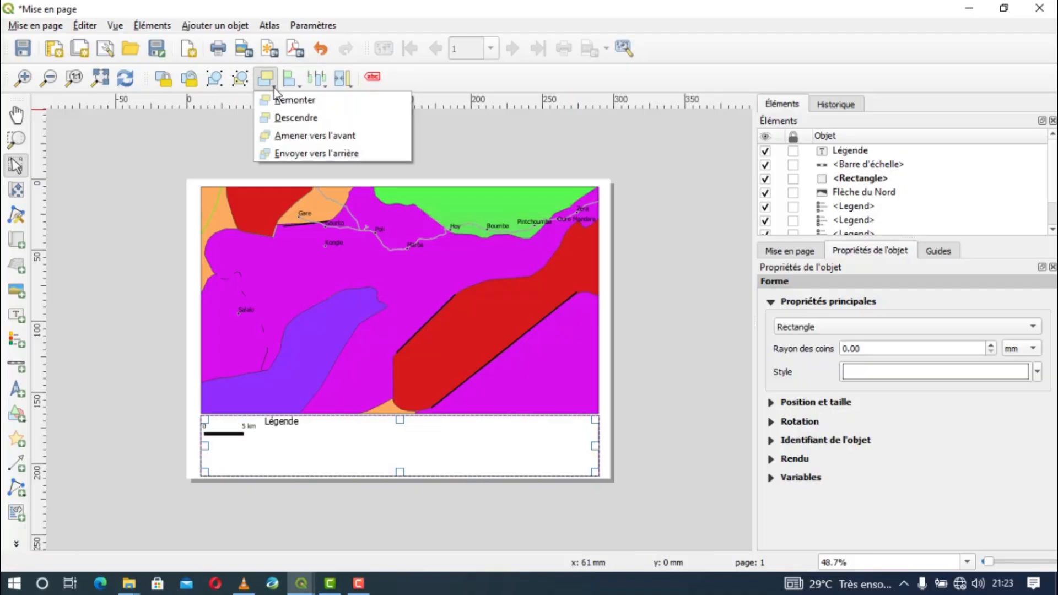
{"action": "left_click", "coordinate": [286, 153]}
{"action": "left_click", "coordinate": [682, 372]}
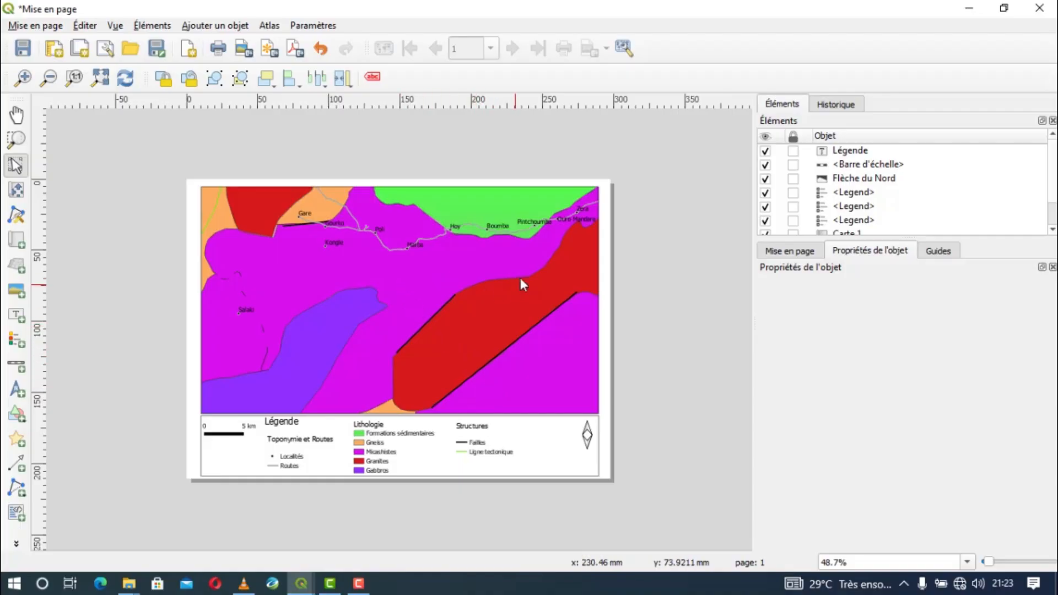
Step: Add a new grid to the layout's main map and open its grid properties for editing
{"action": "left_click", "coordinate": [266, 289]}
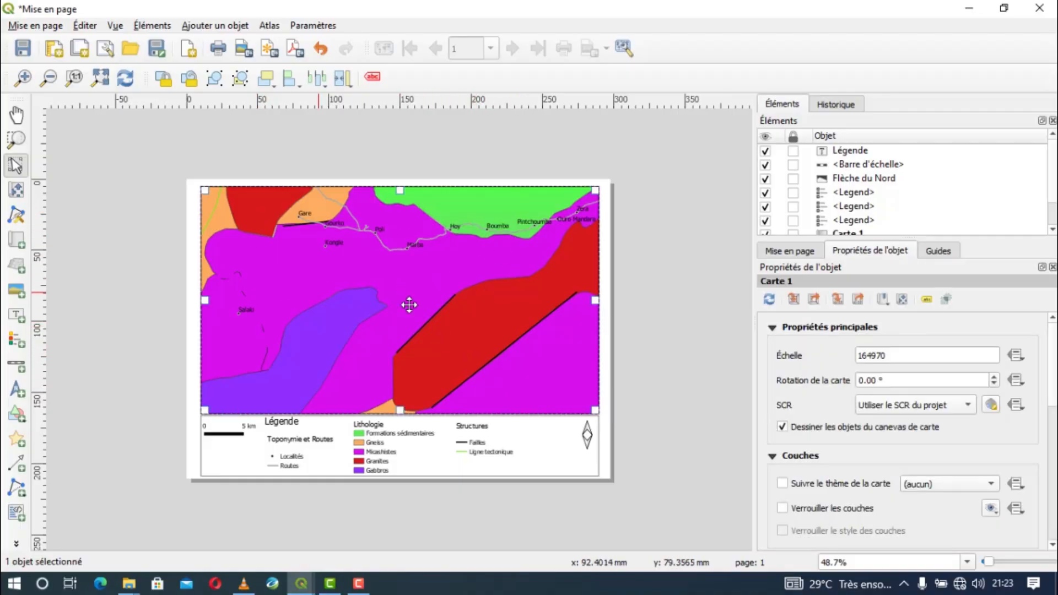
{"action": "scroll", "coordinate": [1051, 366], "scroll_direction": "down", "scroll_amount": 10}
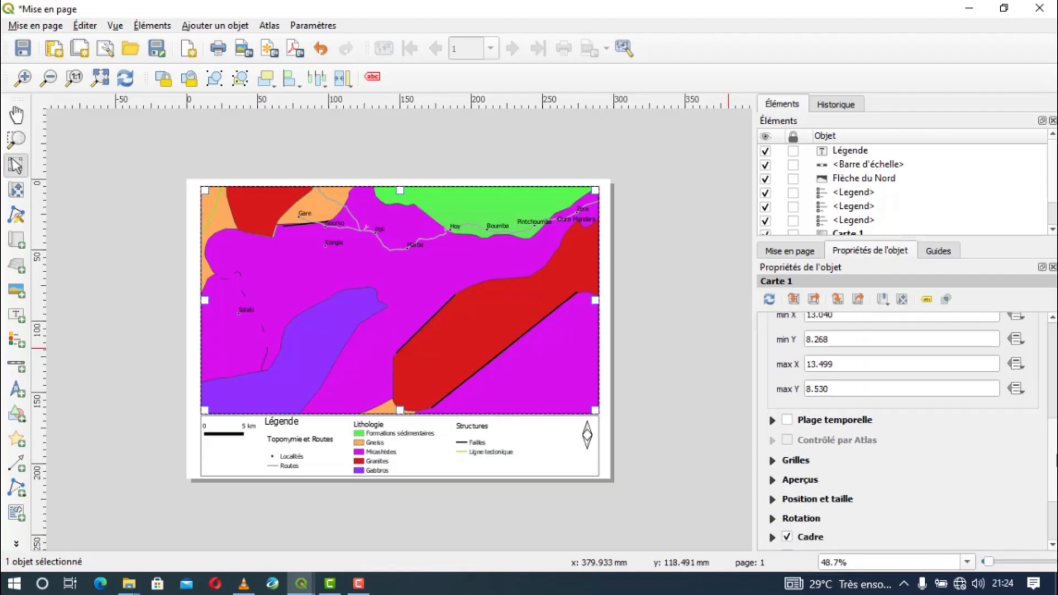
{"action": "left_click", "coordinate": [772, 400]}
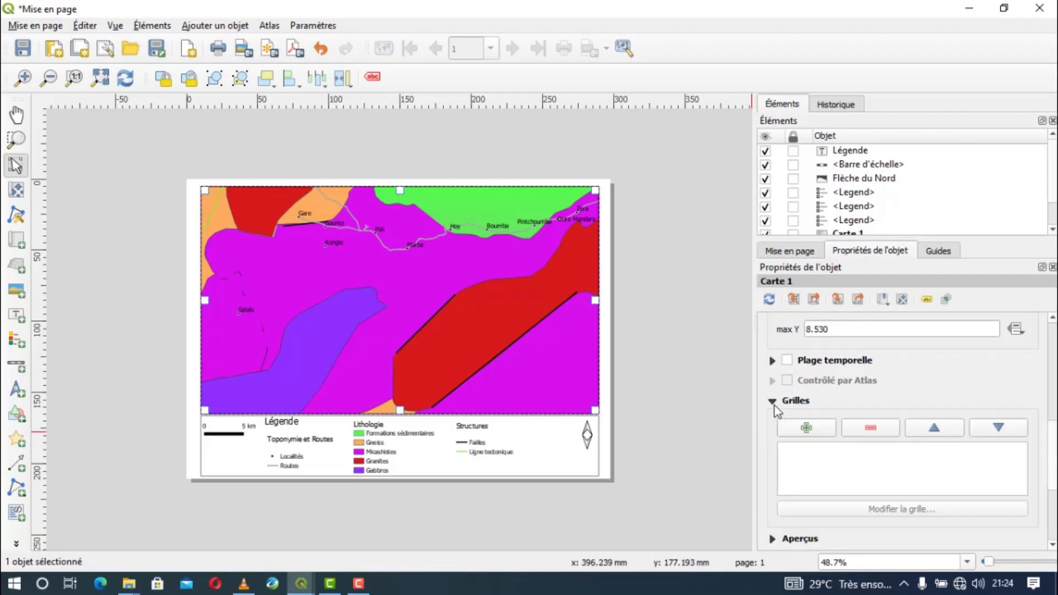
{"action": "left_click", "coordinate": [819, 433]}
{"action": "scroll", "coordinate": [903, 440], "scroll_direction": "down", "scroll_amount": 2}
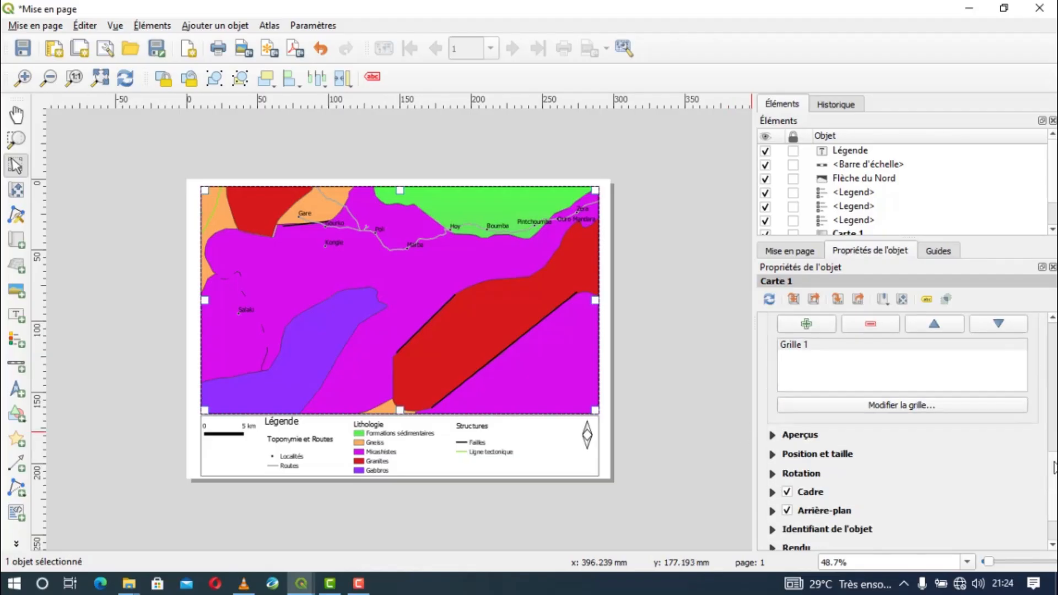
{"action": "left_click", "coordinate": [888, 407]}
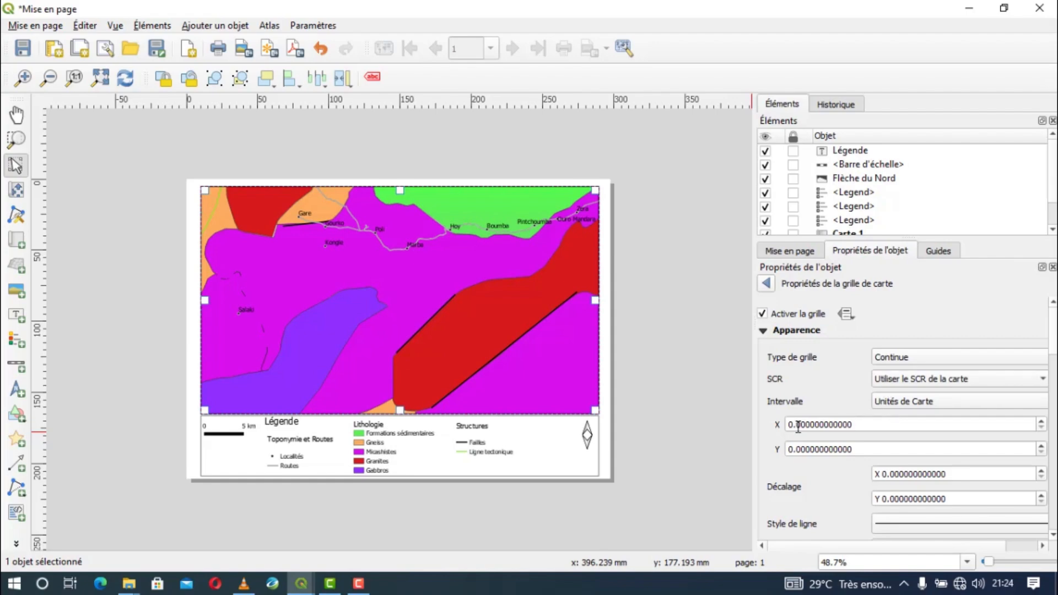
Step: Set the grid's X and Y intervals to 0.1 map units
{"action": "left_click", "coordinate": [797, 424]}
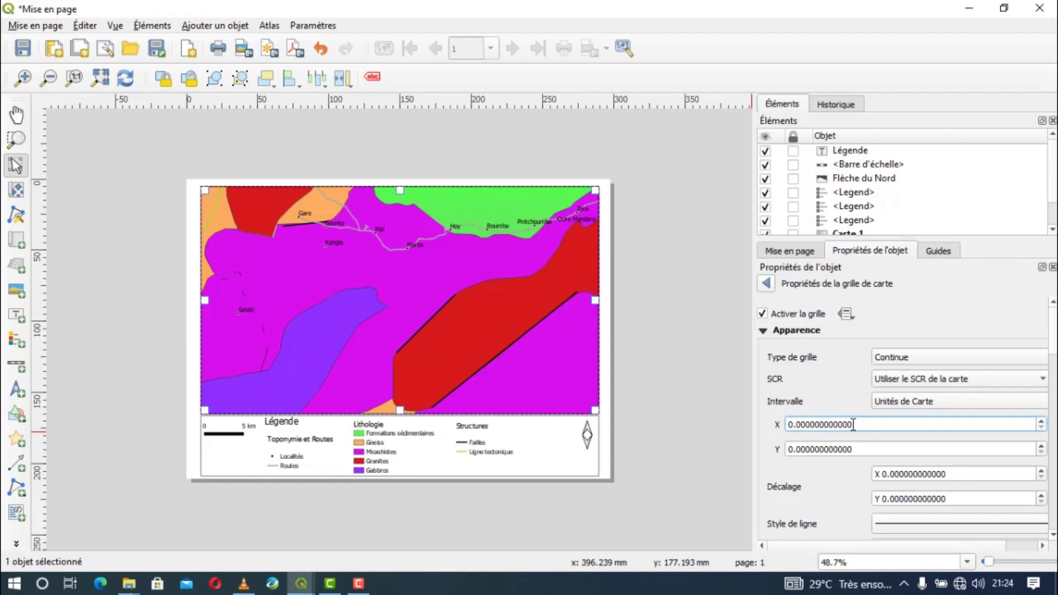
{"action": "type", "text": "1"}
{"action": "left_click", "coordinate": [801, 449]}
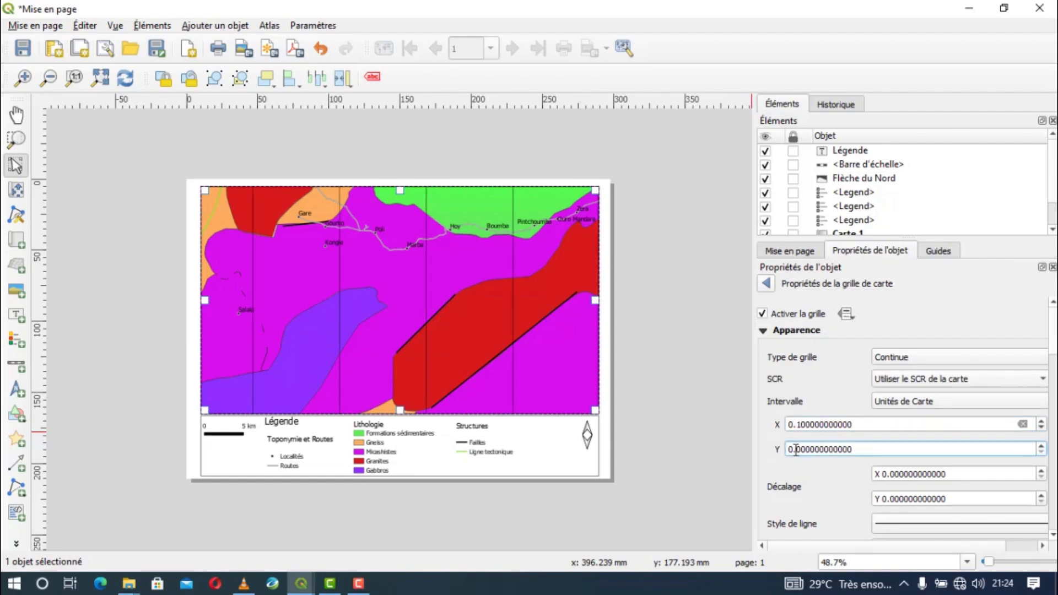
{"action": "type", "text": "1"}
{"action": "key", "text": "BackSpace"}
{"action": "type", "text": "1"}
{"action": "left_click", "coordinate": [876, 423]}
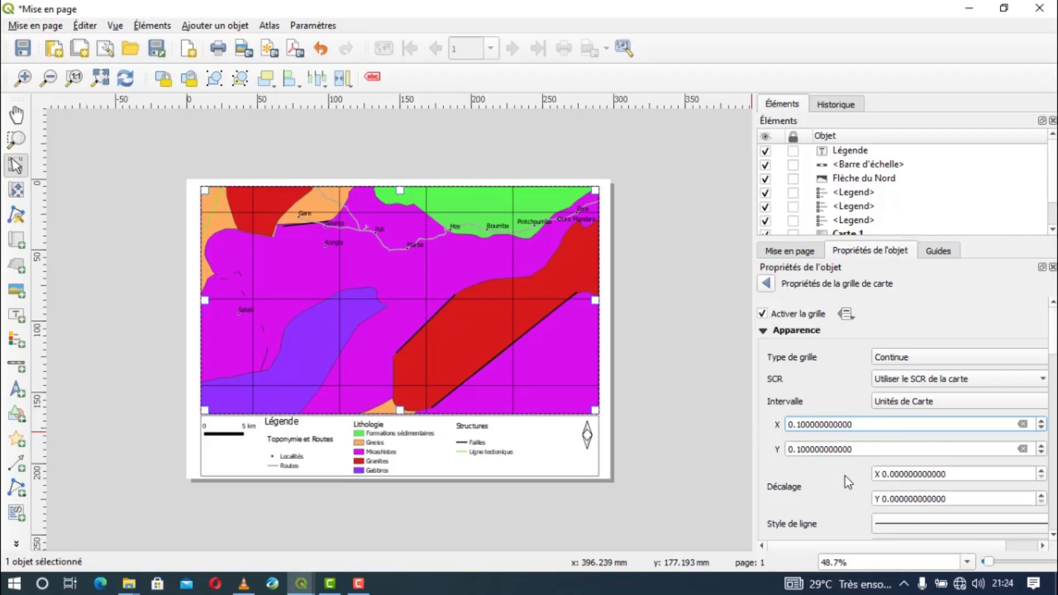
Step: Change the grid's simple line colour to a near-white light grey and return to the grid properties
{"action": "left_click", "coordinate": [920, 523]}
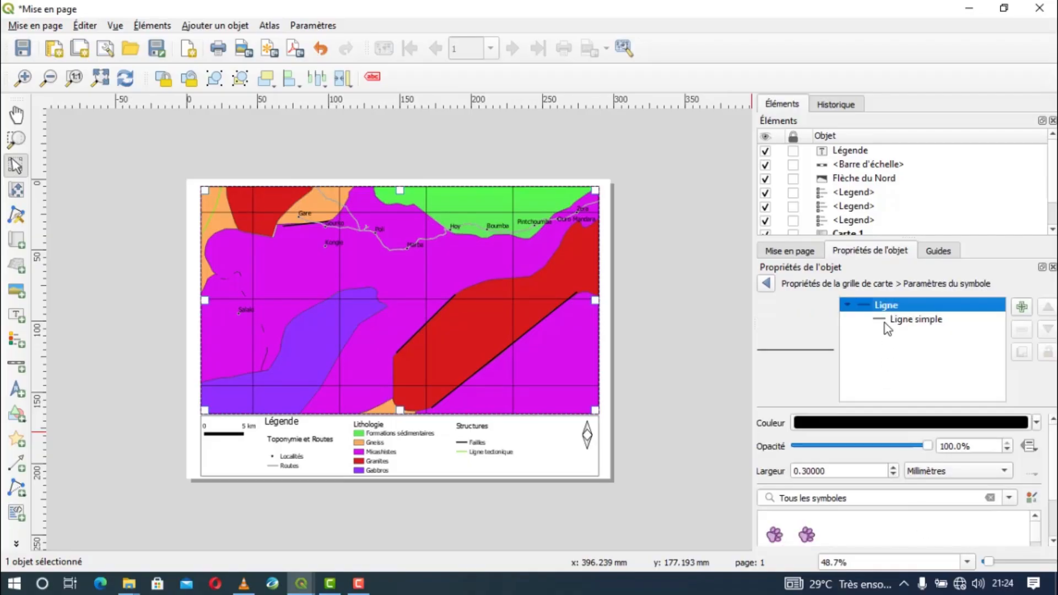
{"action": "left_click", "coordinate": [887, 320]}
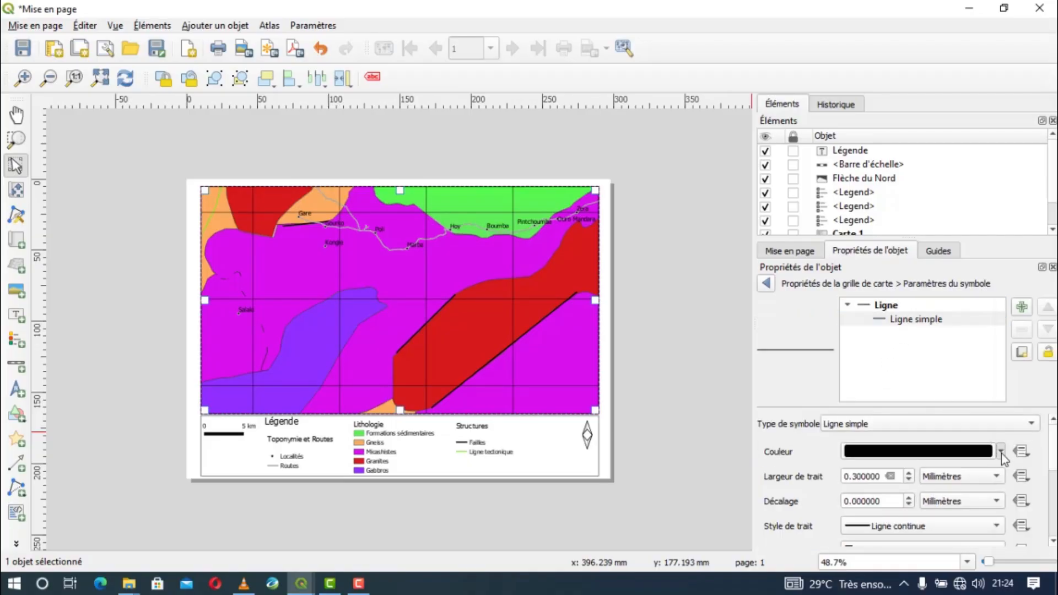
{"action": "left_click", "coordinate": [1000, 452]}
{"action": "left_click_drag", "start_coordinate": [893, 399], "coordinate": [886, 391]}
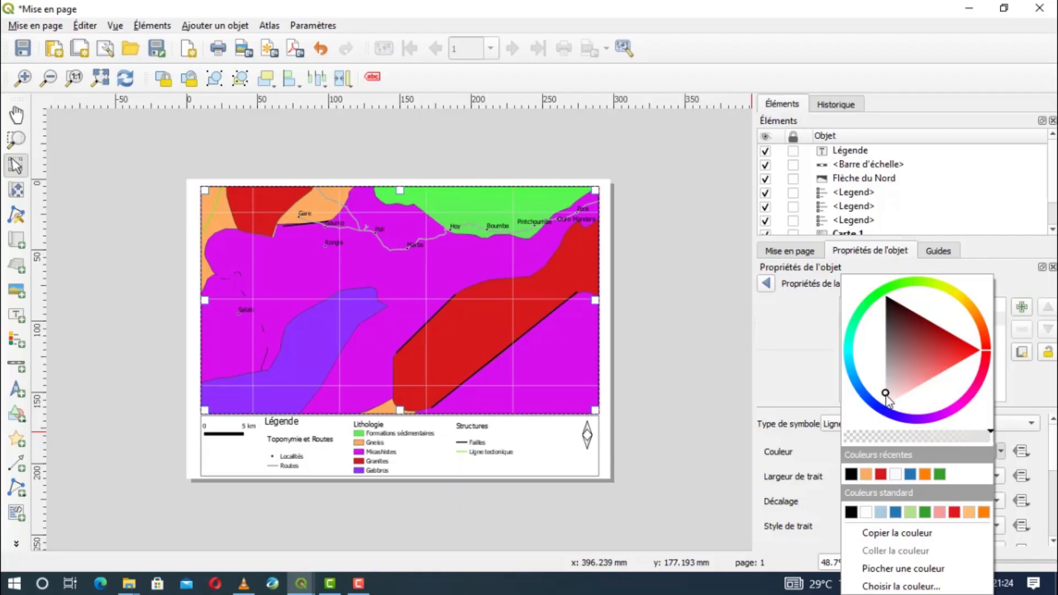
{"action": "left_click", "coordinate": [781, 389]}
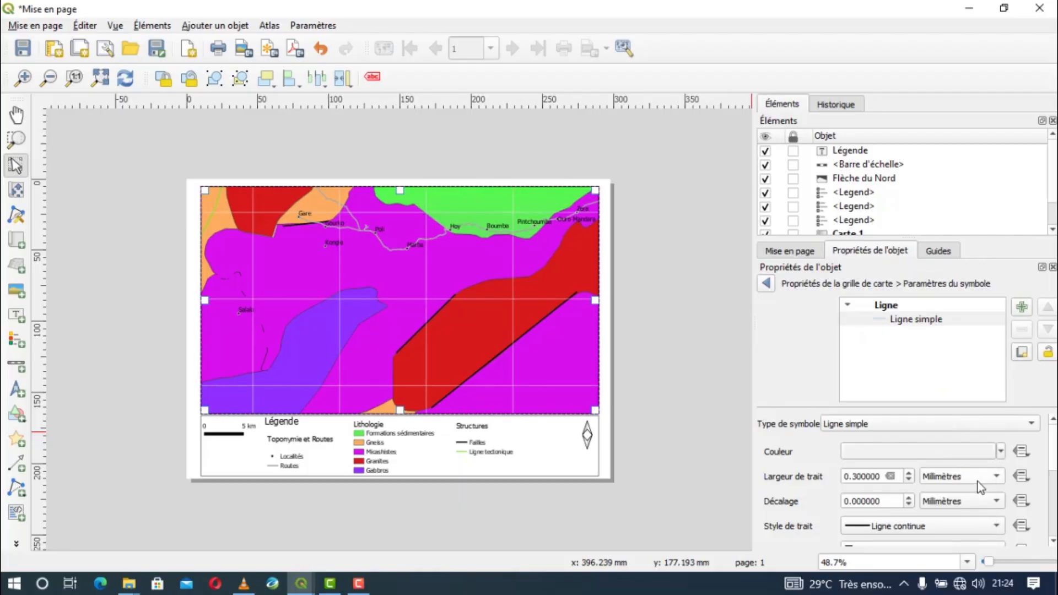
{"action": "left_click", "coordinate": [766, 284]}
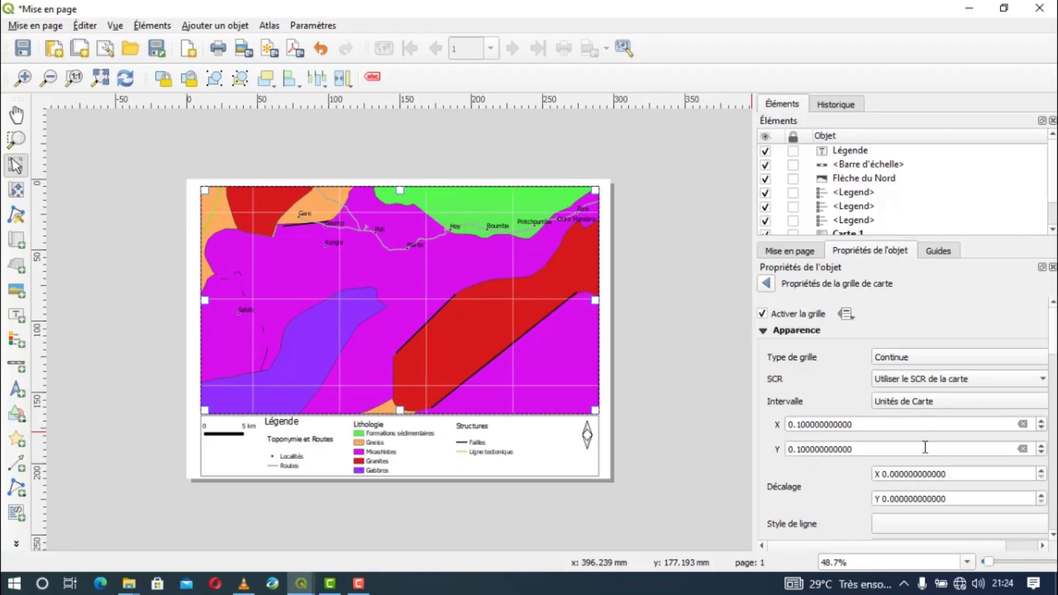
Step: Reduce the grid line symbol's opacity to 29.4% and return to the grid properties
{"action": "left_click", "coordinate": [939, 533]}
{"action": "left_click_drag", "start_coordinate": [931, 446], "coordinate": [836, 457]}
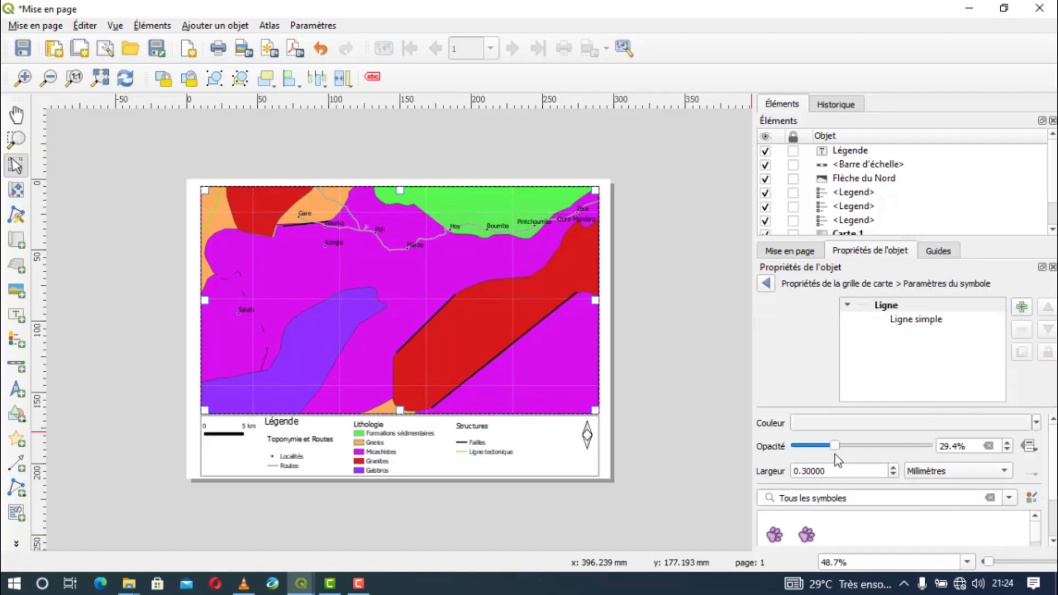
{"action": "left_click", "coordinate": [767, 284]}
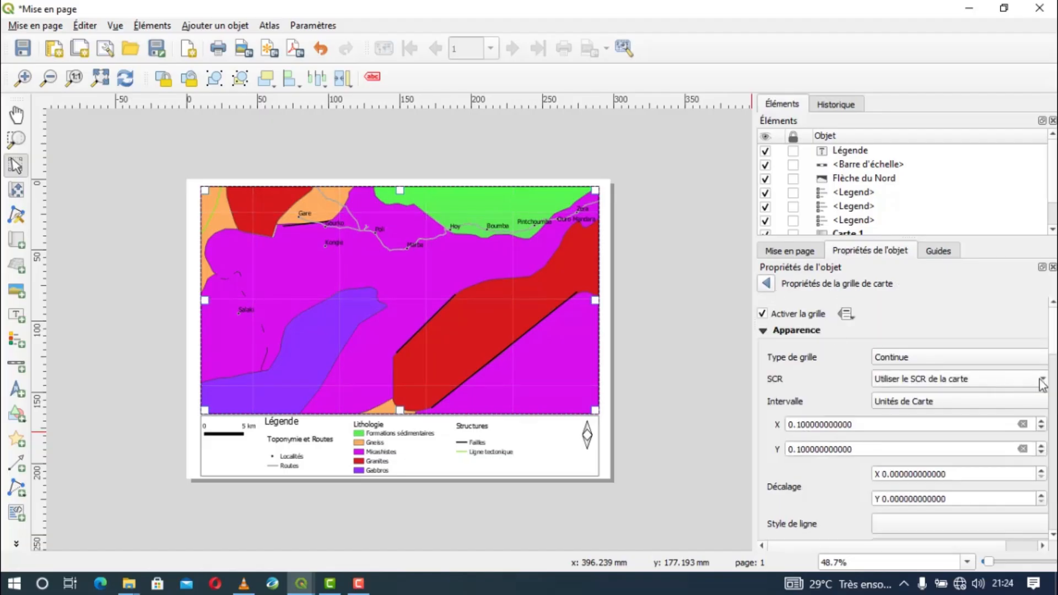
Step: Set the grid's frame style to "Marques à l'intérieur et à l'extérieur"
{"action": "scroll", "coordinate": [904, 418], "scroll_direction": "down", "scroll_amount": 5}
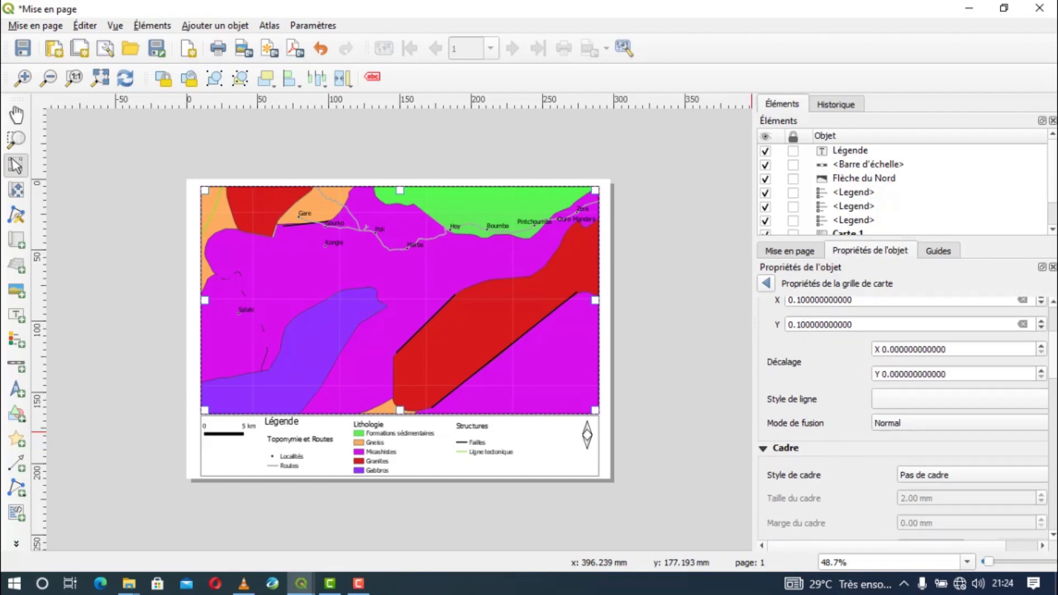
{"action": "left_click", "coordinate": [953, 400]}
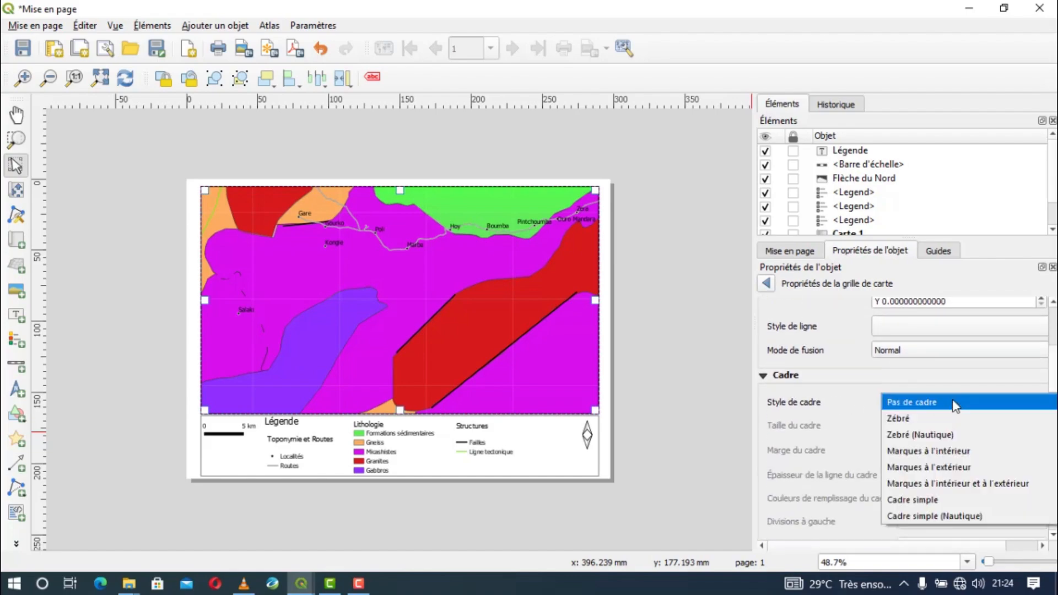
{"action": "left_click", "coordinate": [954, 483]}
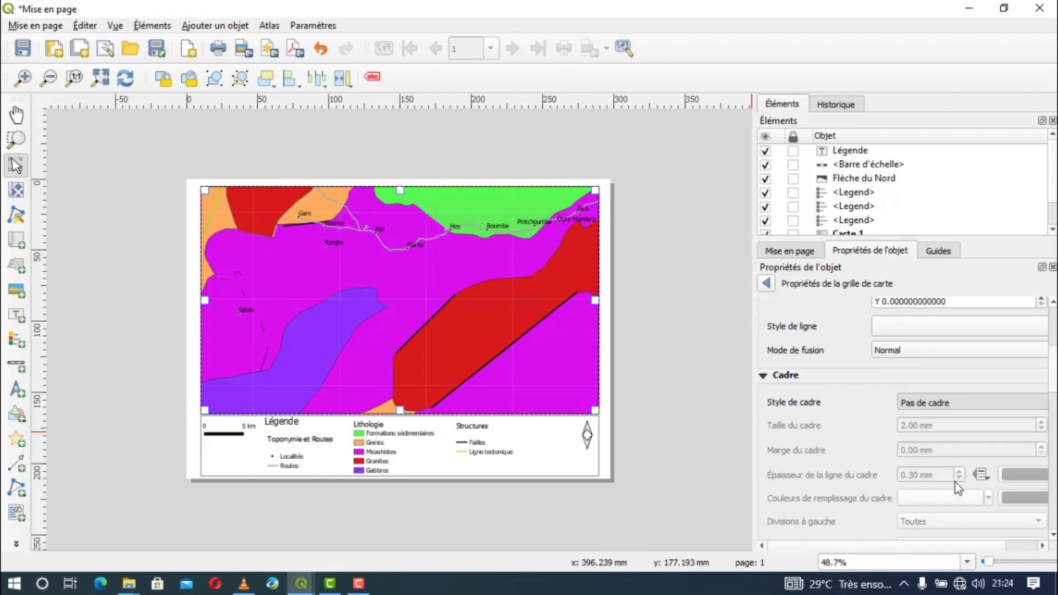
Step: Enable coordinate display on the grid and set the format to "Décimal avec suffixe"
{"action": "scroll", "coordinate": [1055, 388], "scroll_direction": "down", "scroll_amount": 5}
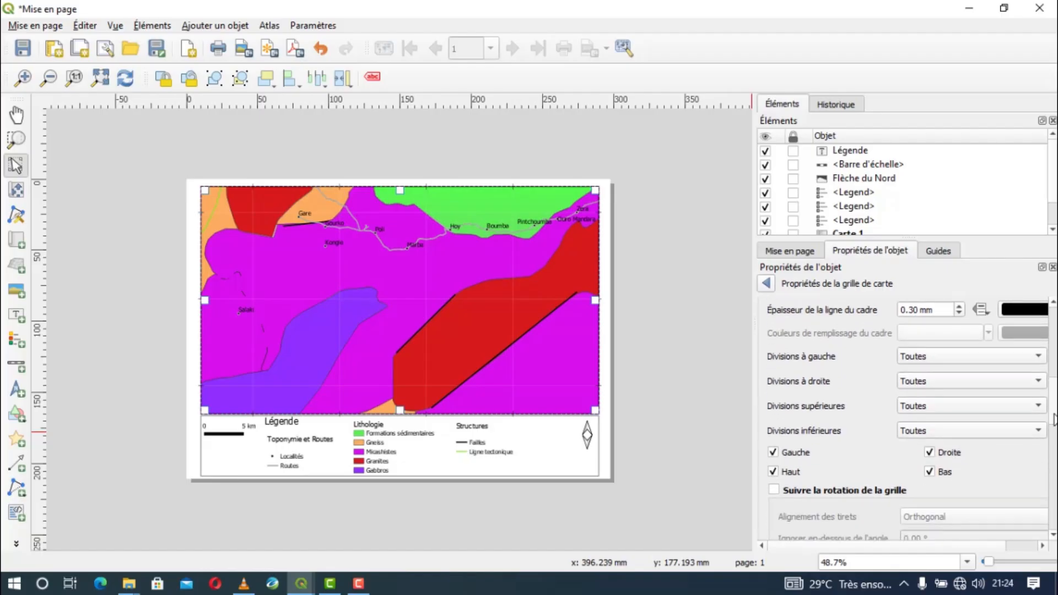
{"action": "scroll", "coordinate": [1054, 424], "scroll_direction": "down", "scroll_amount": 1}
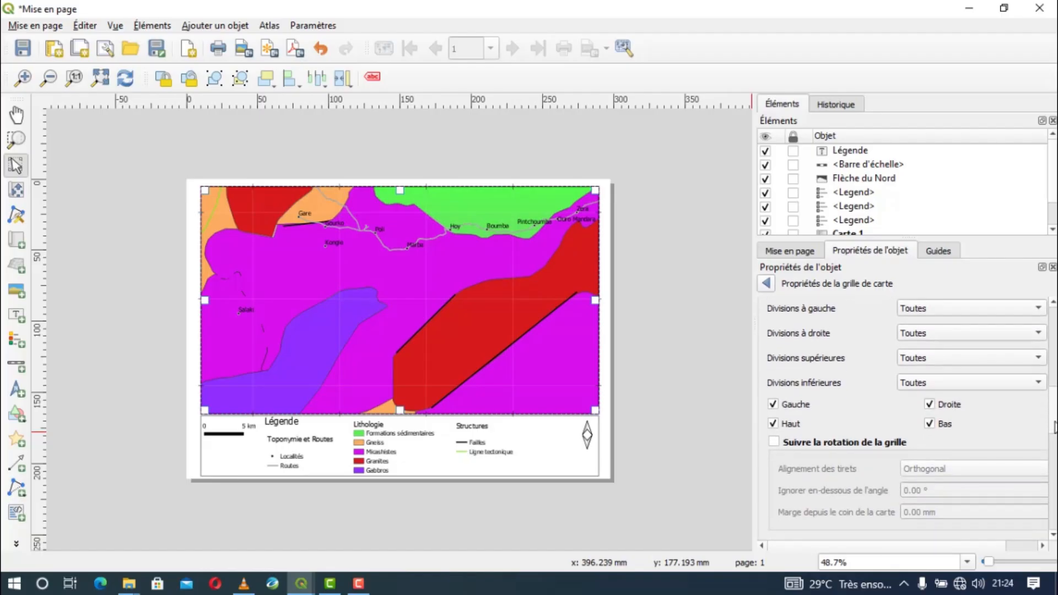
{"action": "scroll", "coordinate": [1055, 427], "scroll_direction": "down", "scroll_amount": 1}
{"action": "scroll", "coordinate": [1055, 430], "scroll_direction": "down", "scroll_amount": 1}
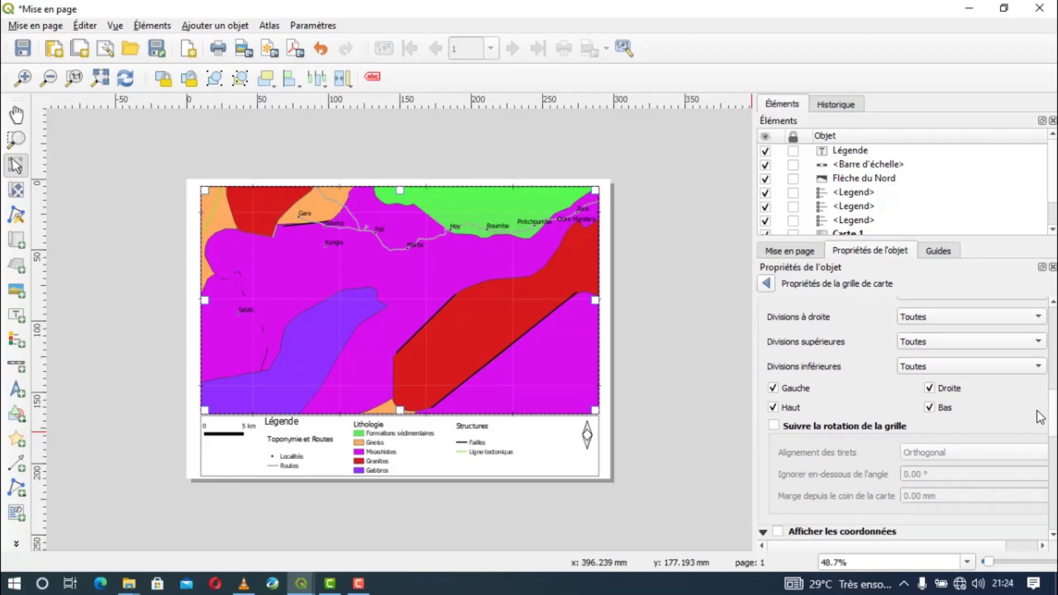
{"action": "scroll", "coordinate": [868, 419], "scroll_direction": "down", "scroll_amount": 10}
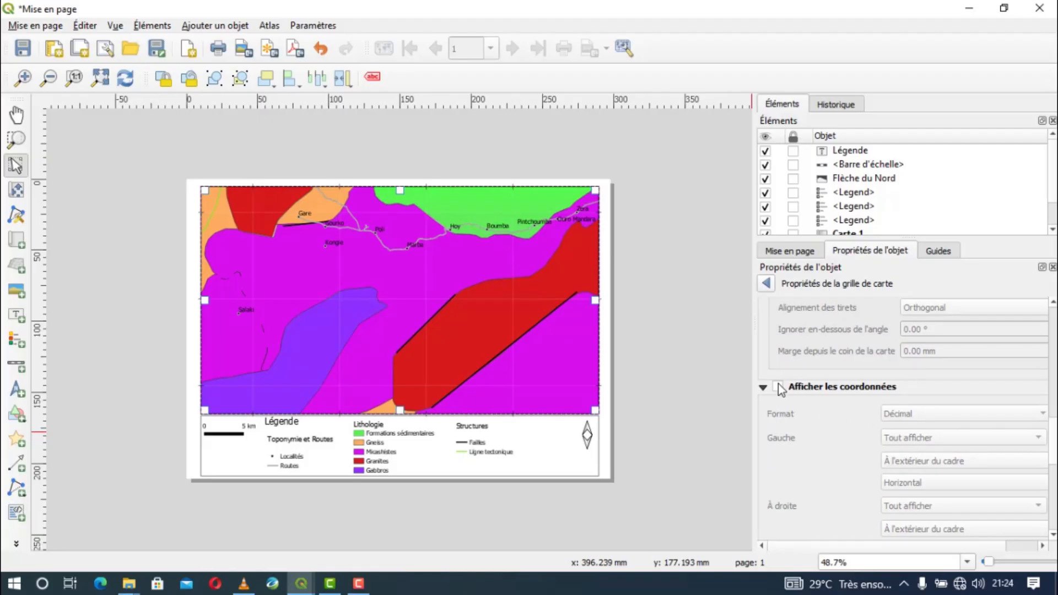
{"action": "left_click", "coordinate": [780, 388]}
{"action": "left_click", "coordinate": [908, 413]}
{"action": "left_click", "coordinate": [928, 429]}
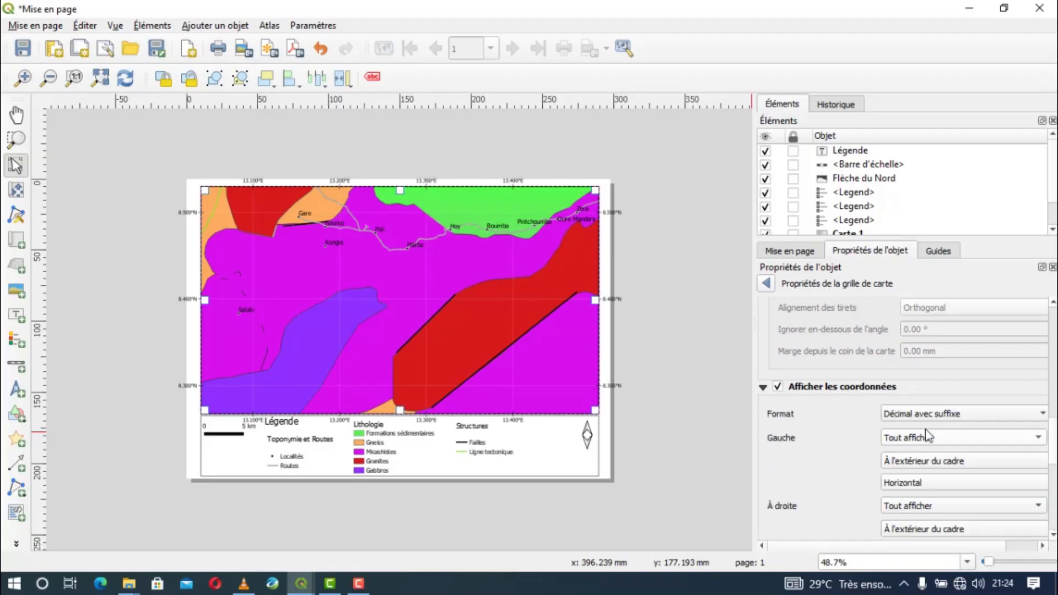
Step: Disable the grid coordinates below the map by setting them to "Désactivé"
{"action": "scroll", "coordinate": [903, 418], "scroll_direction": "down", "scroll_amount": 5}
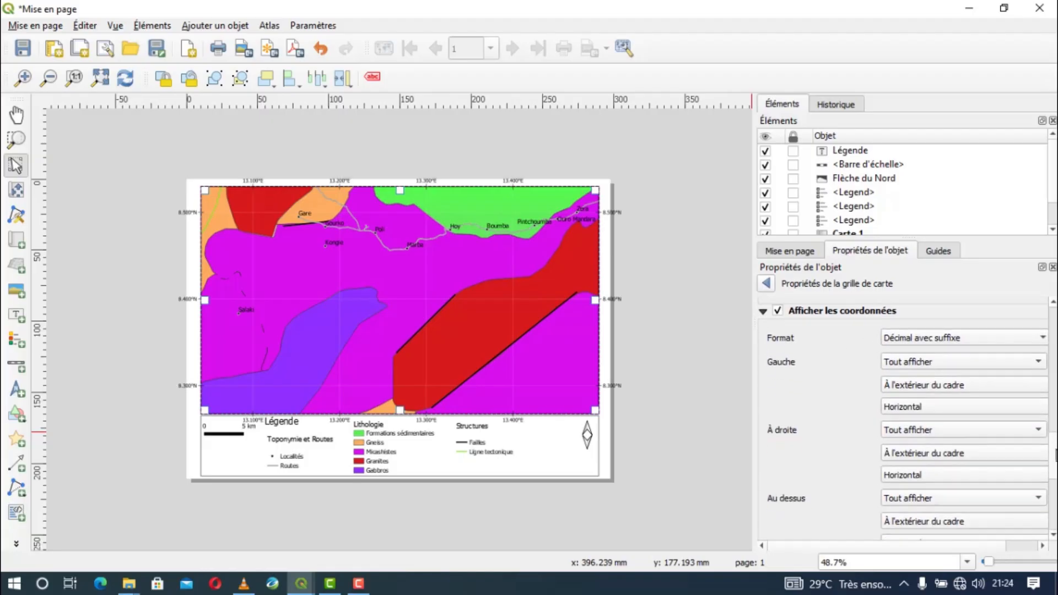
{"action": "scroll", "coordinate": [903, 419], "scroll_direction": "down", "scroll_amount": 2}
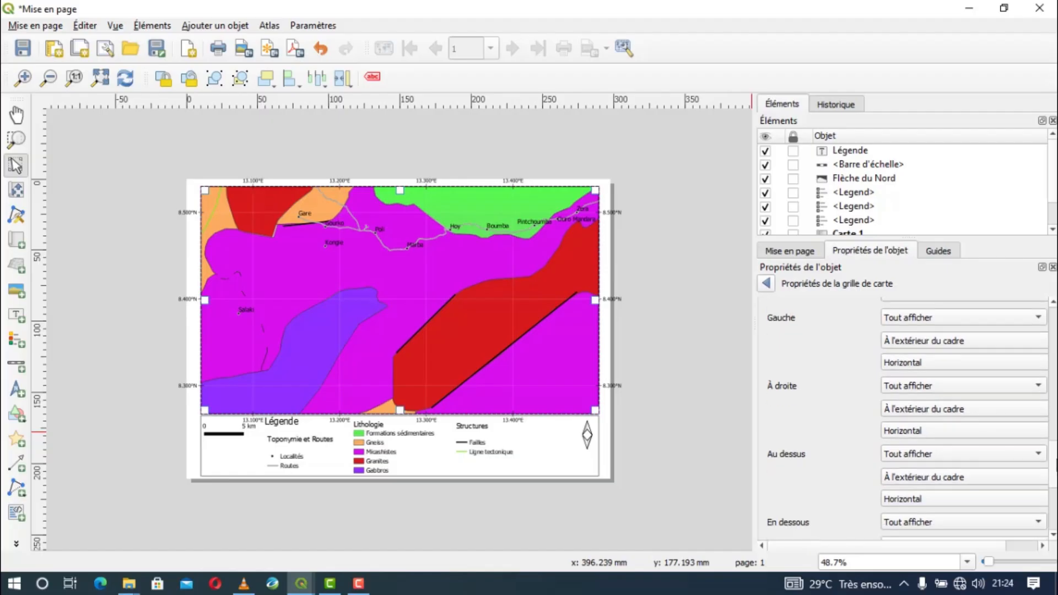
{"action": "scroll", "coordinate": [903, 418], "scroll_direction": "down", "scroll_amount": 3}
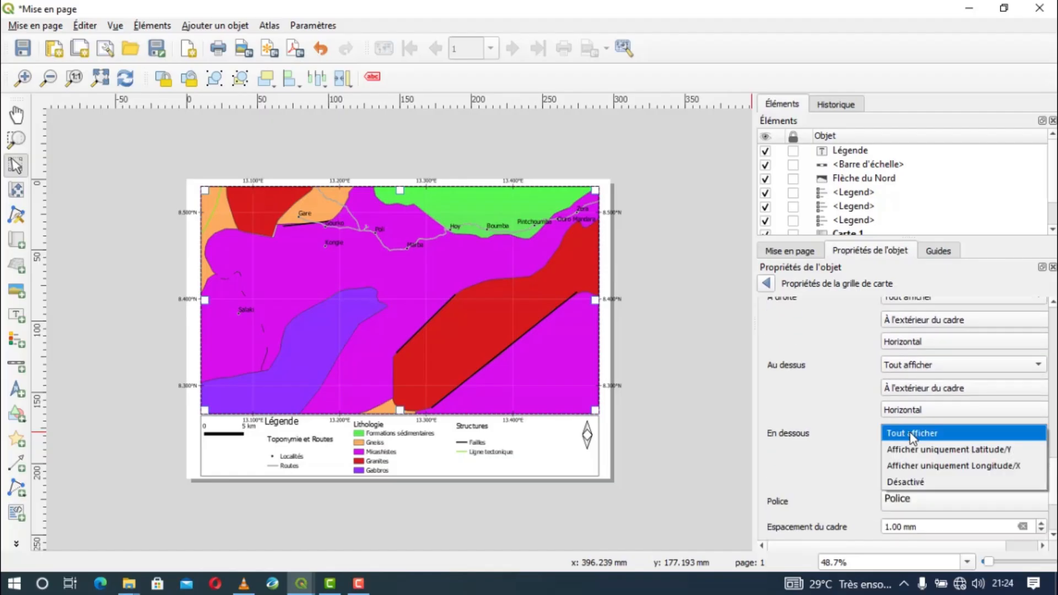
{"action": "left_click", "coordinate": [909, 480]}
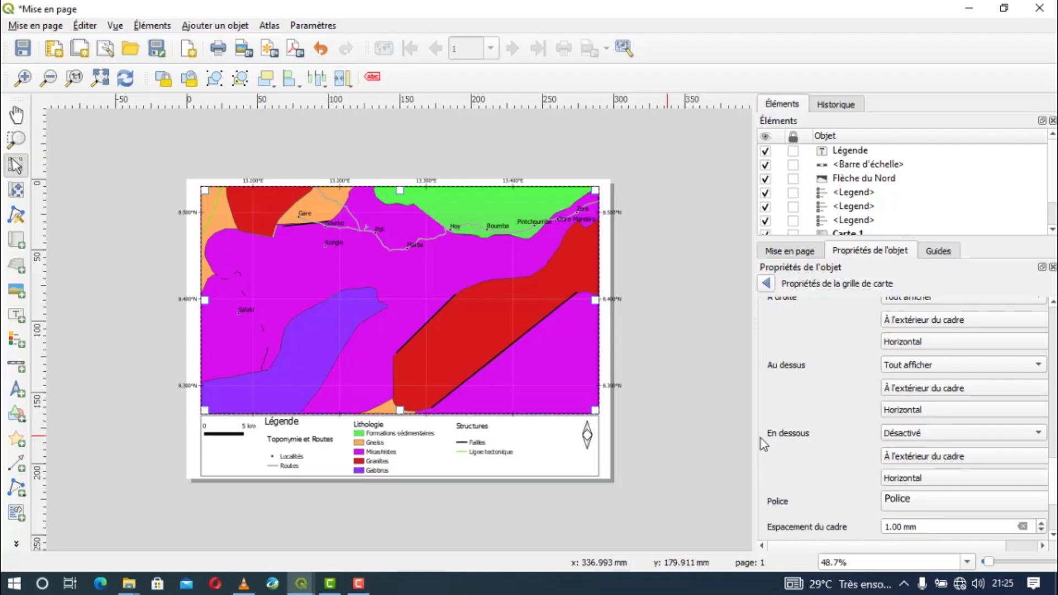
Step: Try placing the map's right-side coordinates inside the frame, then put them back outside it
{"action": "scroll", "coordinate": [894, 329], "scroll_direction": "up", "scroll_amount": 1}
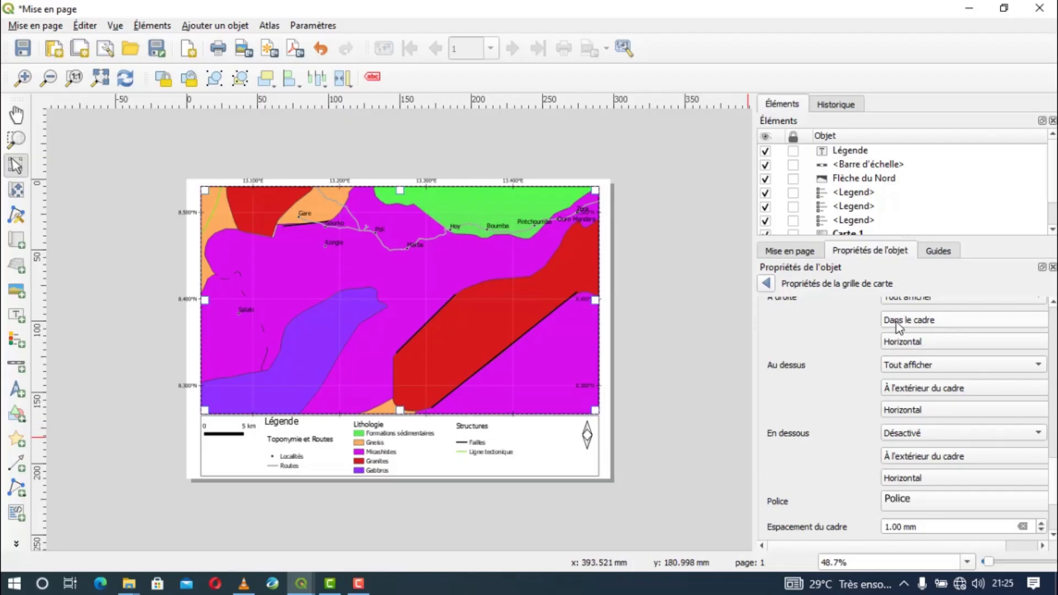
{"action": "scroll", "coordinate": [900, 327], "scroll_direction": "down", "scroll_amount": 1}
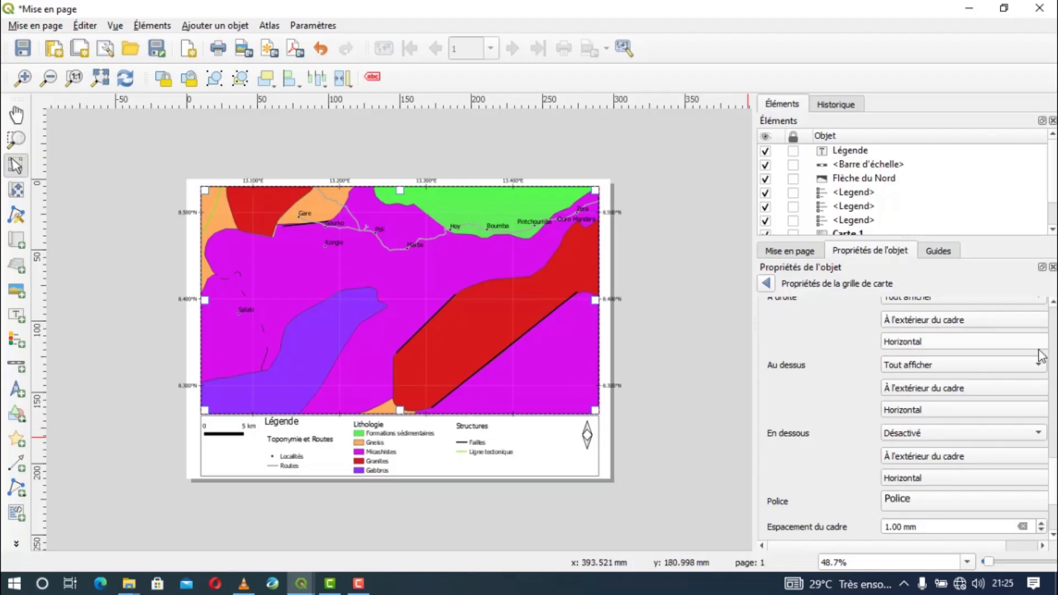
Step: Set the coordinates on the map's left and right sides to "Vertical ascendant", keeping them outside the frame
{"action": "scroll", "coordinate": [1041, 350], "scroll_direction": "up", "scroll_amount": 5}
{"action": "scroll", "coordinate": [928, 418], "scroll_direction": "down", "scroll_amount": 3}
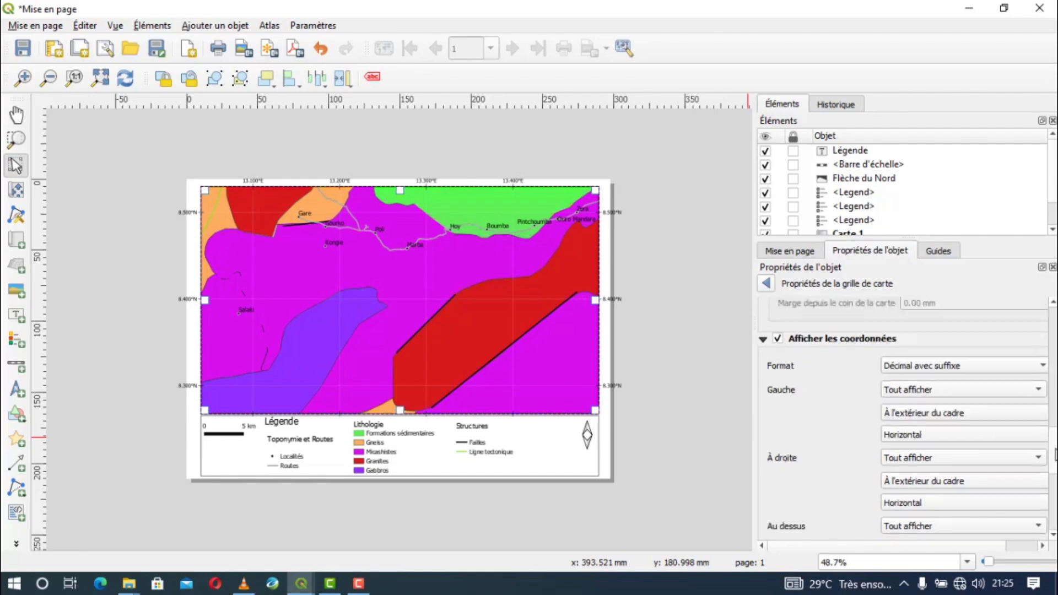
{"action": "left_click", "coordinate": [915, 390]}
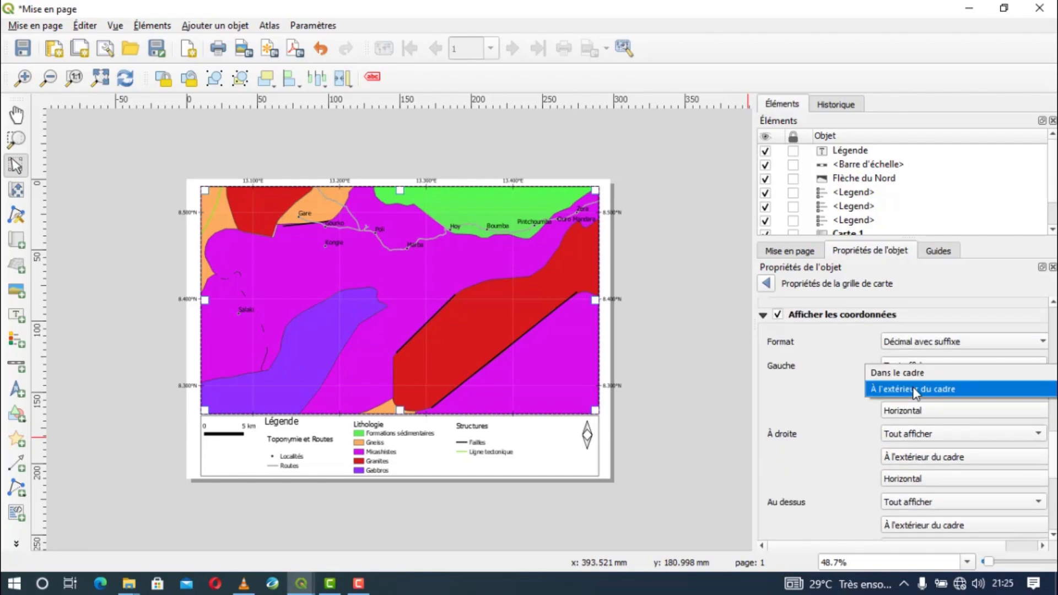
{"action": "left_click", "coordinate": [914, 389]}
{"action": "left_click", "coordinate": [921, 410]}
{"action": "left_click", "coordinate": [922, 427]}
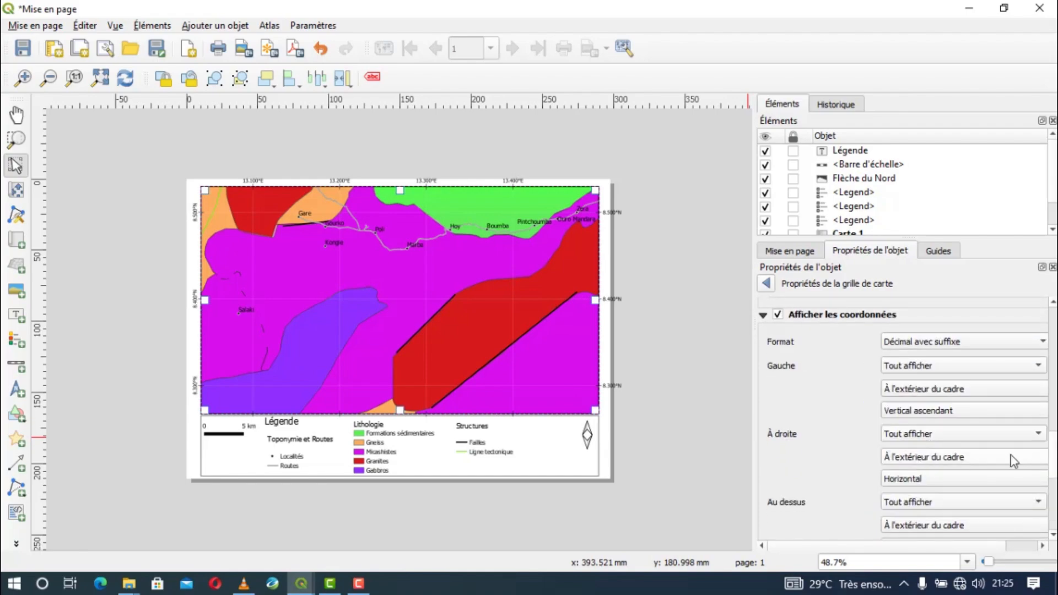
{"action": "left_click", "coordinate": [933, 480]}
{"action": "left_click", "coordinate": [931, 498]}
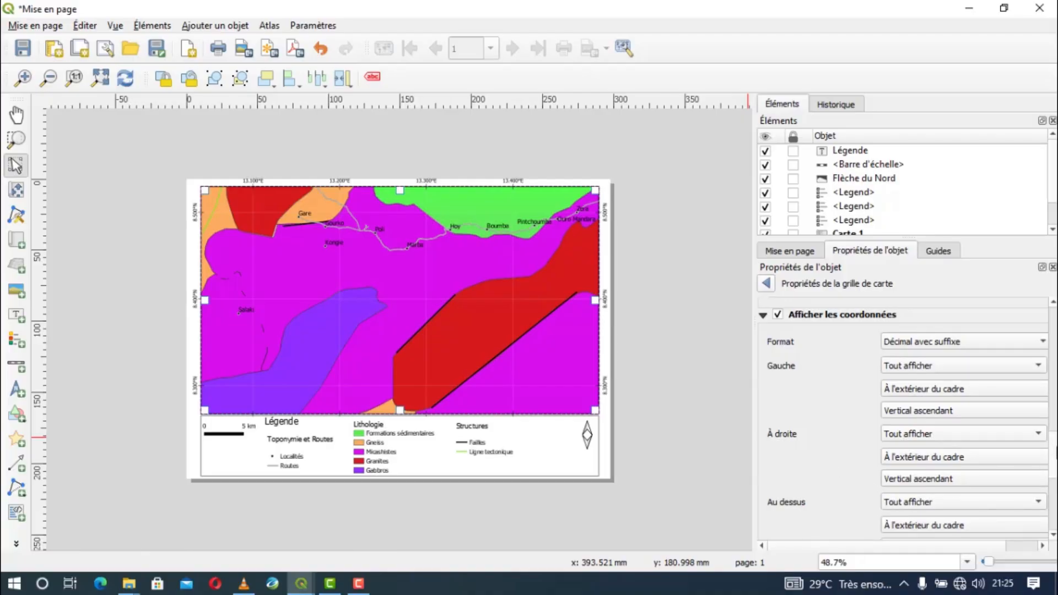
Step: Set the grid coordinates' distance from the frame to 0.00 mm and their font size to 13 points
{"action": "scroll", "coordinate": [830, 433], "scroll_direction": "down", "scroll_amount": 4}
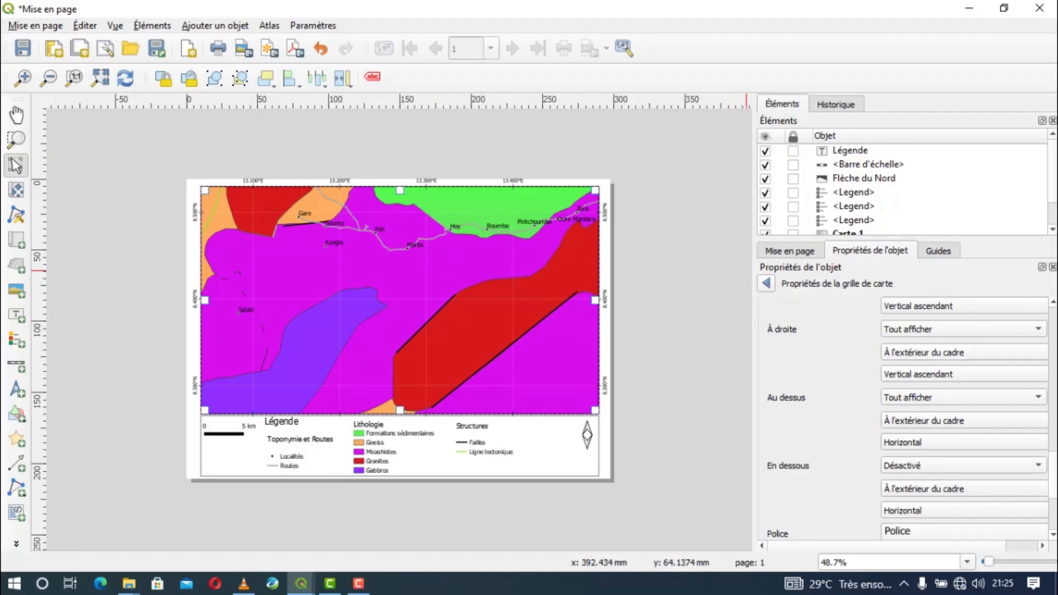
{"action": "left_click_drag", "start_coordinate": [1055, 465], "coordinate": [1051, 491]}
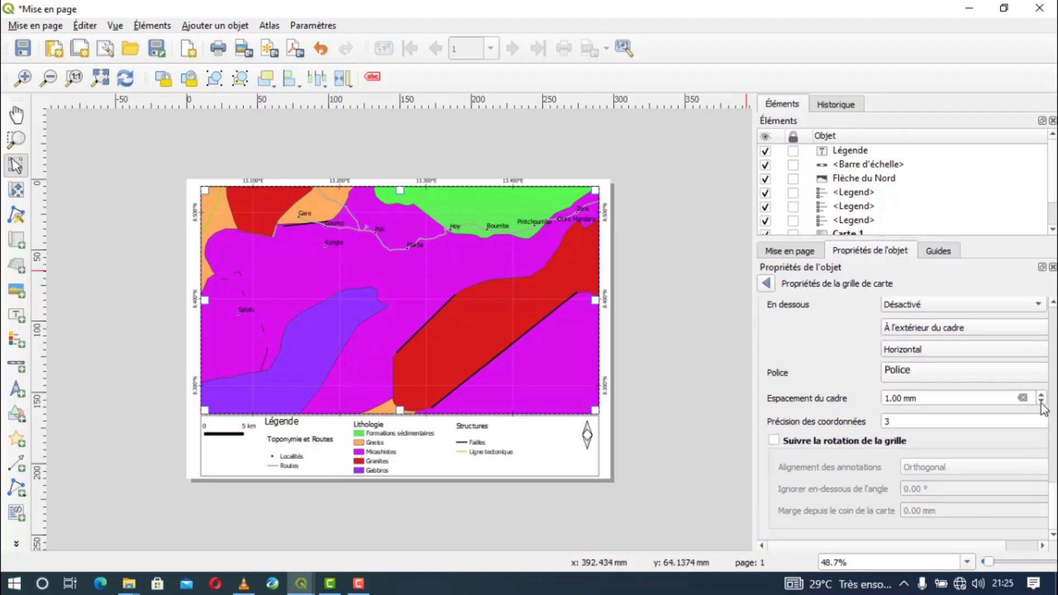
{"action": "left_click", "coordinate": [1040, 403]}
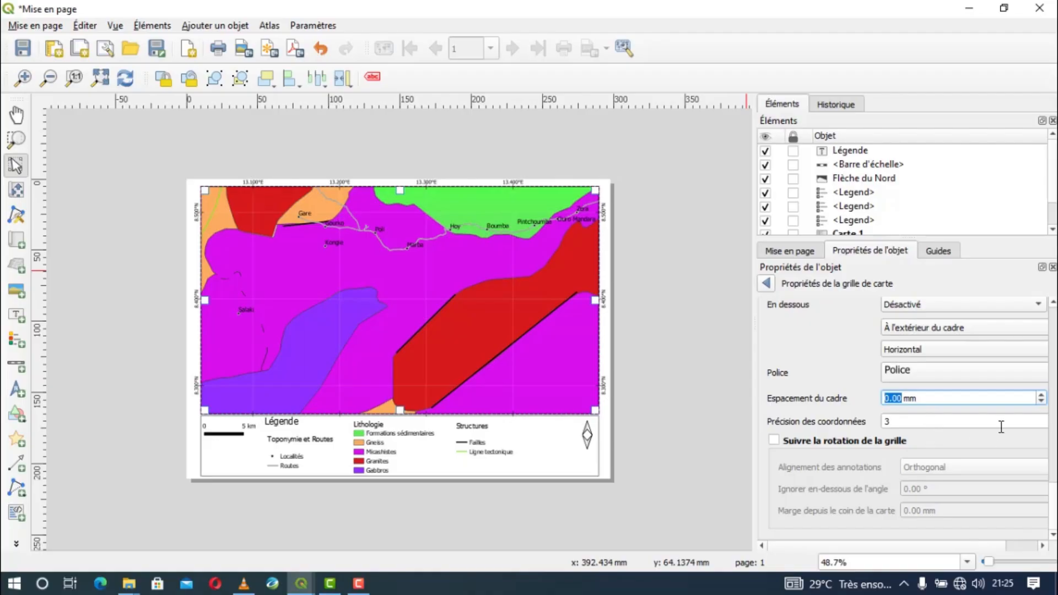
{"action": "left_click", "coordinate": [959, 372]}
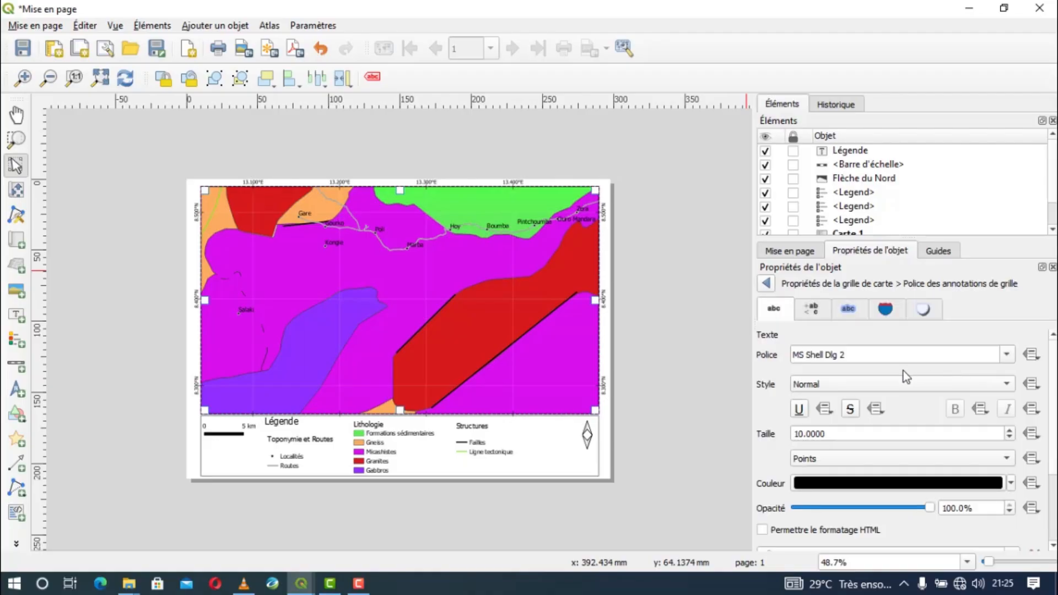
{"action": "scroll", "coordinate": [1011, 432], "scroll_direction": "up", "scroll_amount": 3}
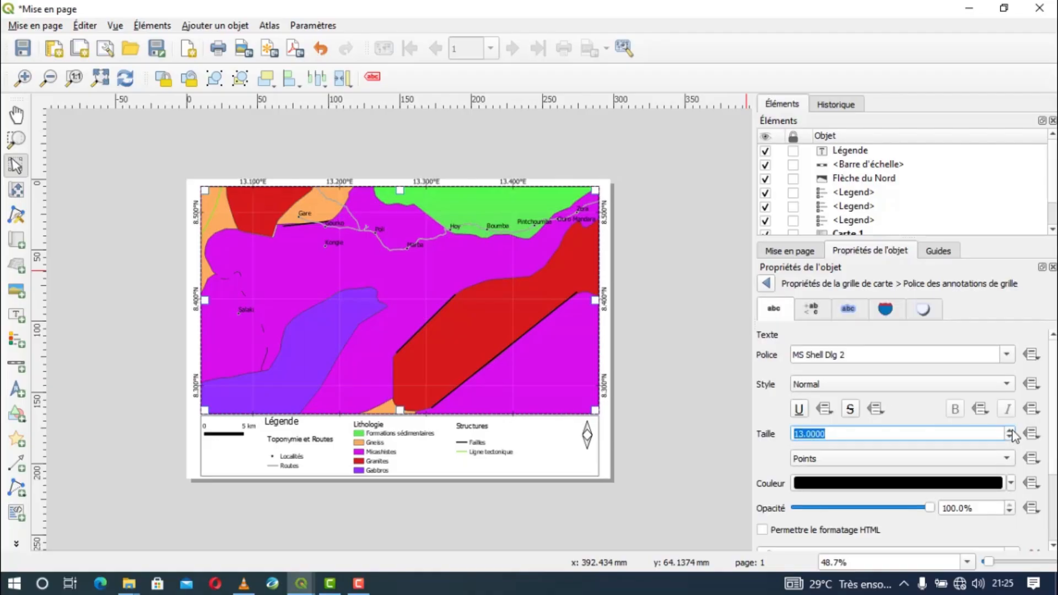
{"action": "left_click", "coordinate": [662, 378]}
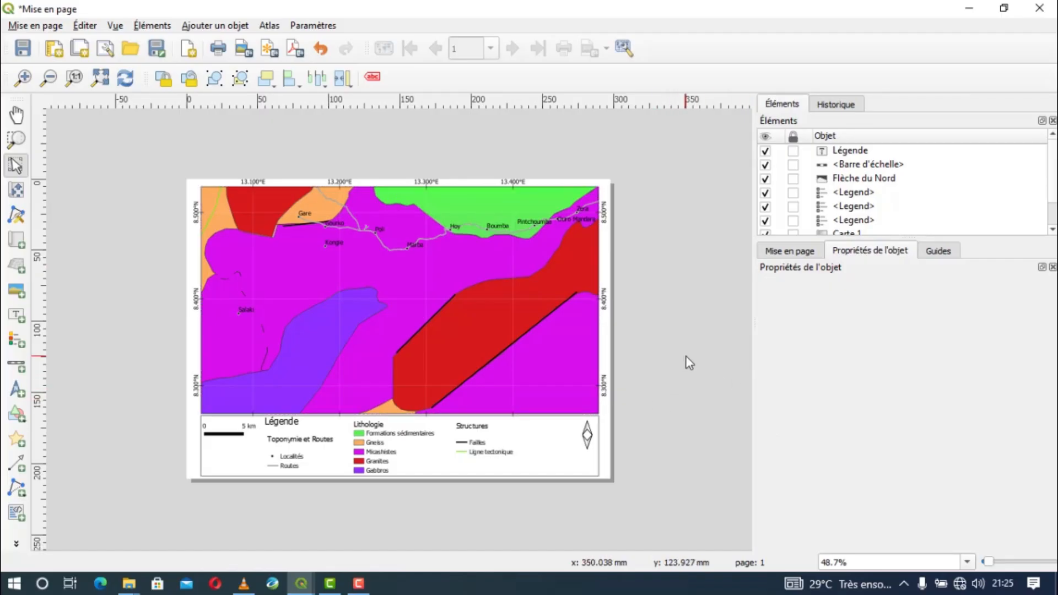
Step: Examine the enlarged coordinate labels along the map's upper and right edges
{"action": "scroll", "coordinate": [678, 356], "scroll_direction": "down", "scroll_amount": 1}
{"action": "scroll", "coordinate": [394, 382], "scroll_direction": "up", "scroll_amount": 1}
{"action": "scroll", "coordinate": [395, 381], "scroll_direction": "up", "scroll_amount": 1}
{"action": "scroll", "coordinate": [394, 381], "scroll_direction": "down", "scroll_amount": 1}
{"action": "scroll", "coordinate": [565, 214], "scroll_direction": "up", "scroll_amount": 1}
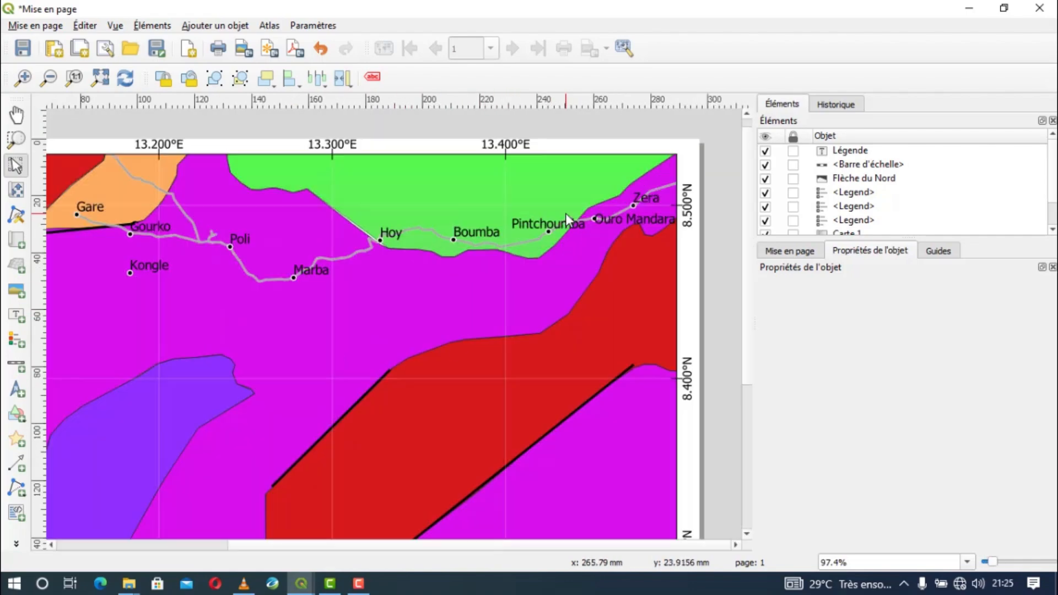
{"action": "scroll", "coordinate": [566, 213], "scroll_direction": "down", "scroll_amount": 1}
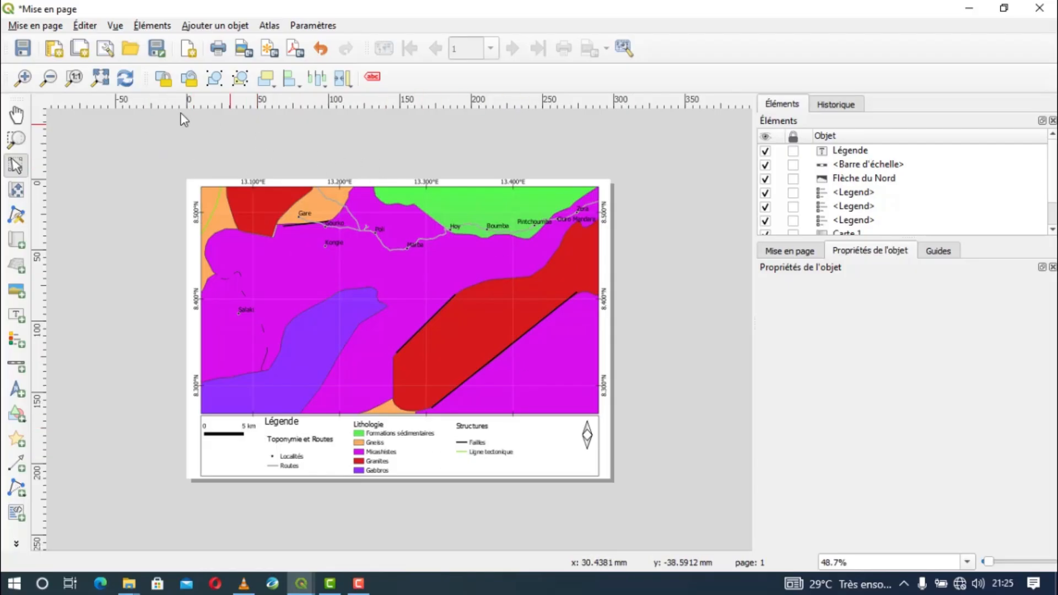
Step: Add a text label about 108 mm wide in the map's upper-left corner, reading "CARTE GEOLOGIQUE"
{"action": "left_click", "coordinate": [16, 315]}
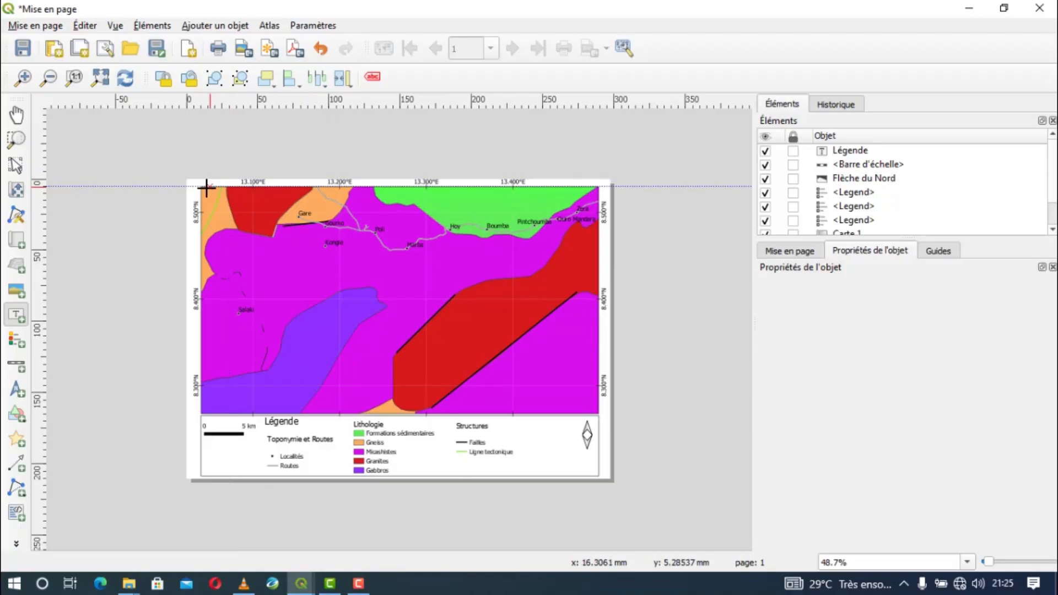
{"action": "left_click_drag", "start_coordinate": [202, 186], "coordinate": [354, 200]}
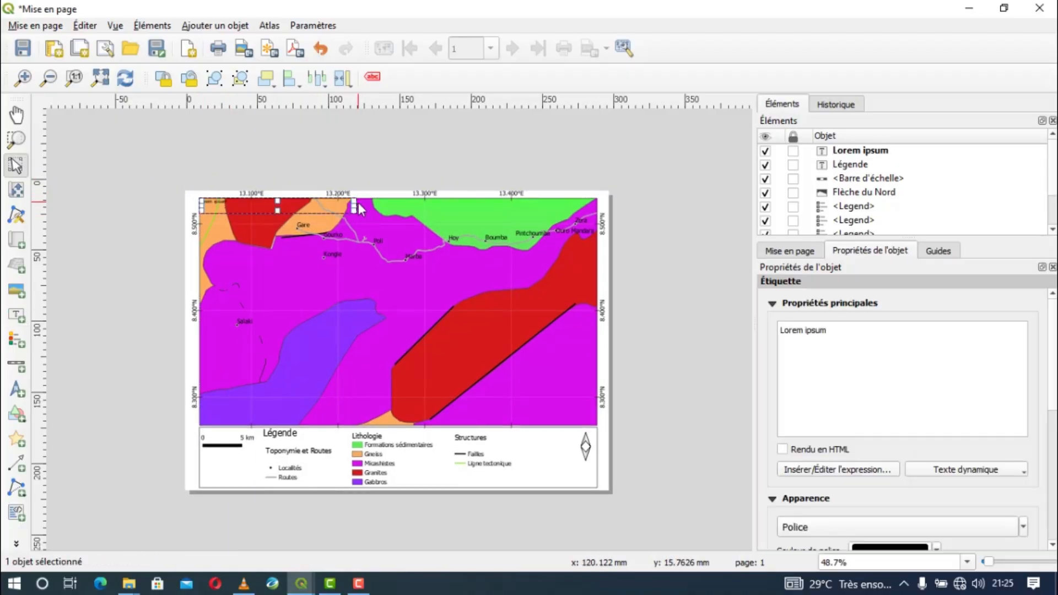
{"action": "key", "text": "ctrl+a"}
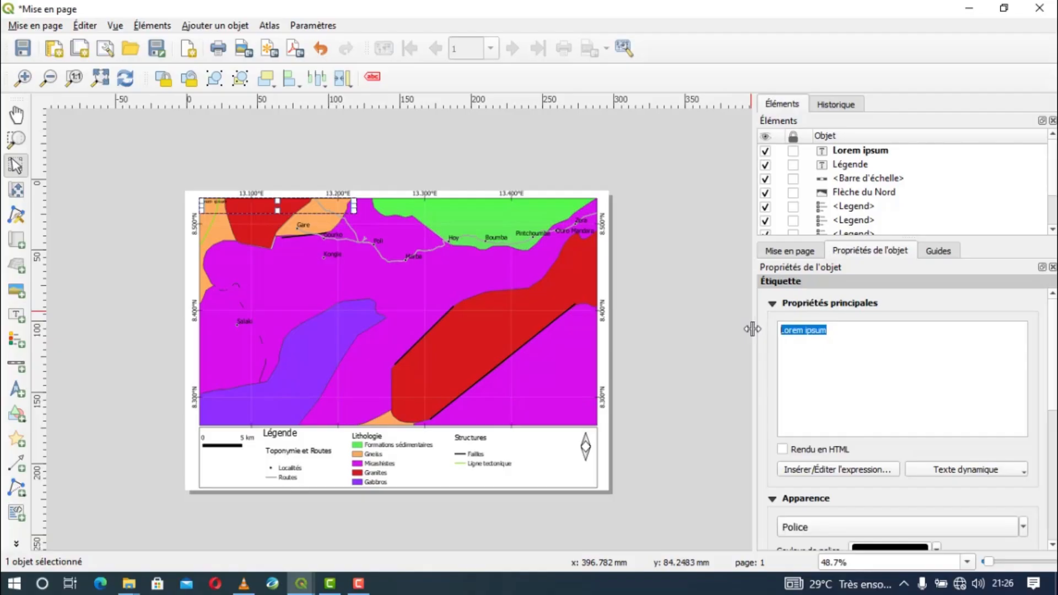
{"action": "type", "text": "CARTE GEOL"}
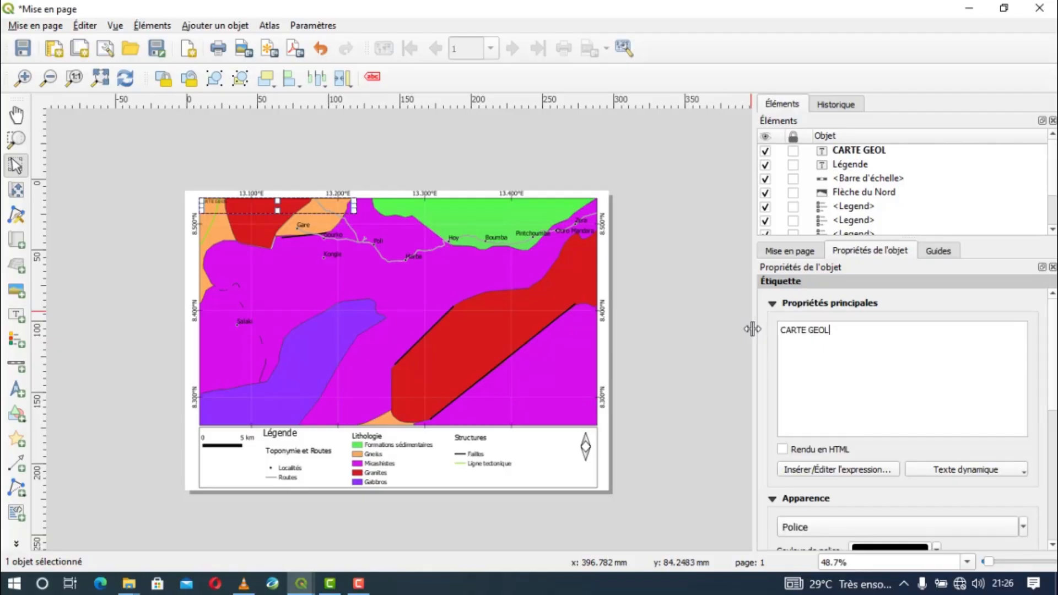
{"action": "type", "text": "OGIQU"}
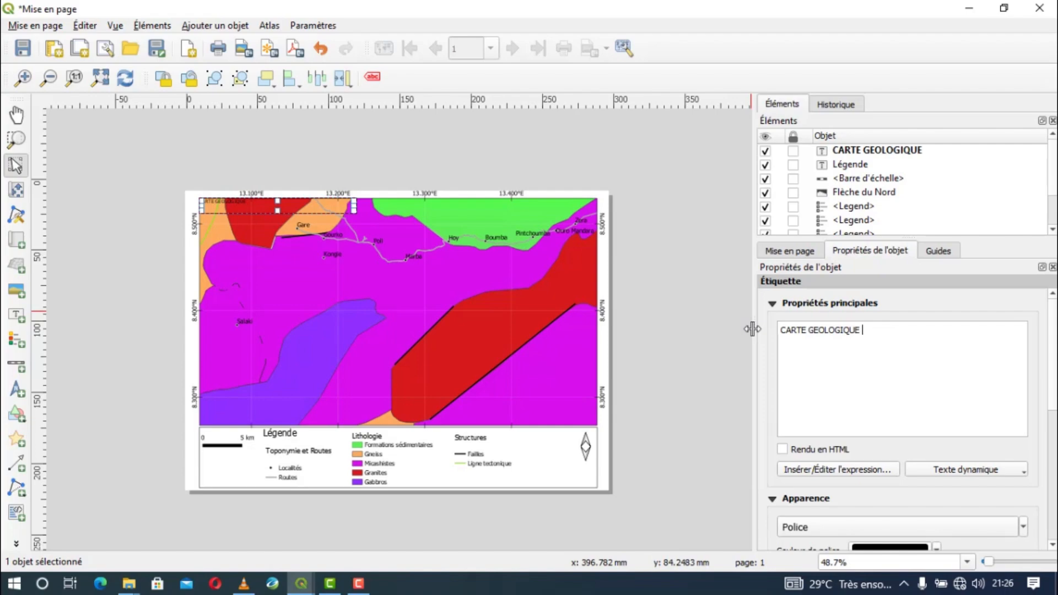
{"action": "type", "text": "E"}
Step: Set the font size of the "CARTE GEOLOGIQUE" label to 18 points
{"action": "left_click", "coordinate": [1023, 527]}
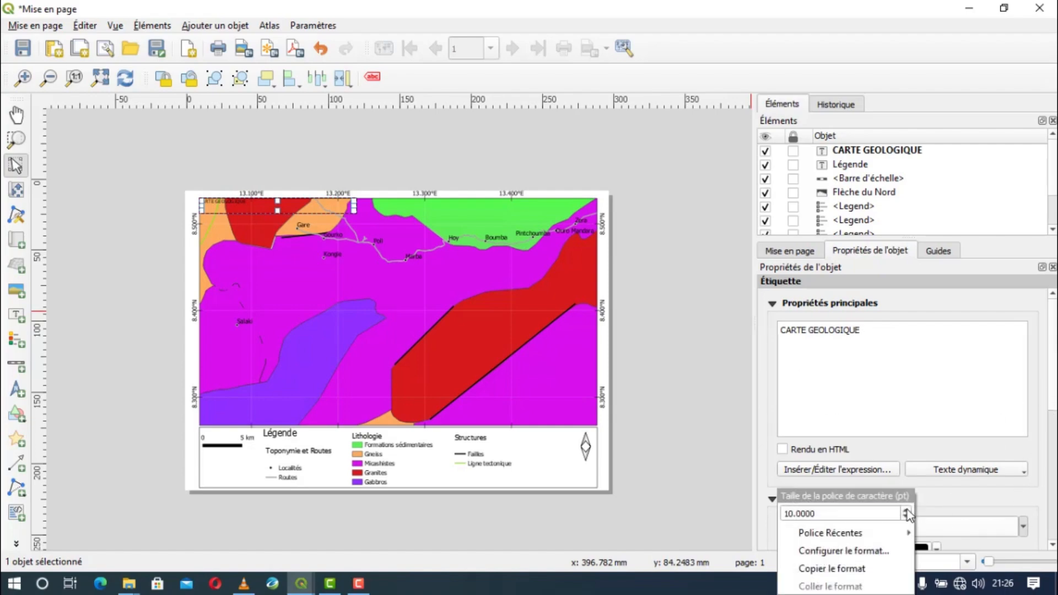
{"action": "scroll", "coordinate": [906, 513], "scroll_direction": "up", "scroll_amount": 8}
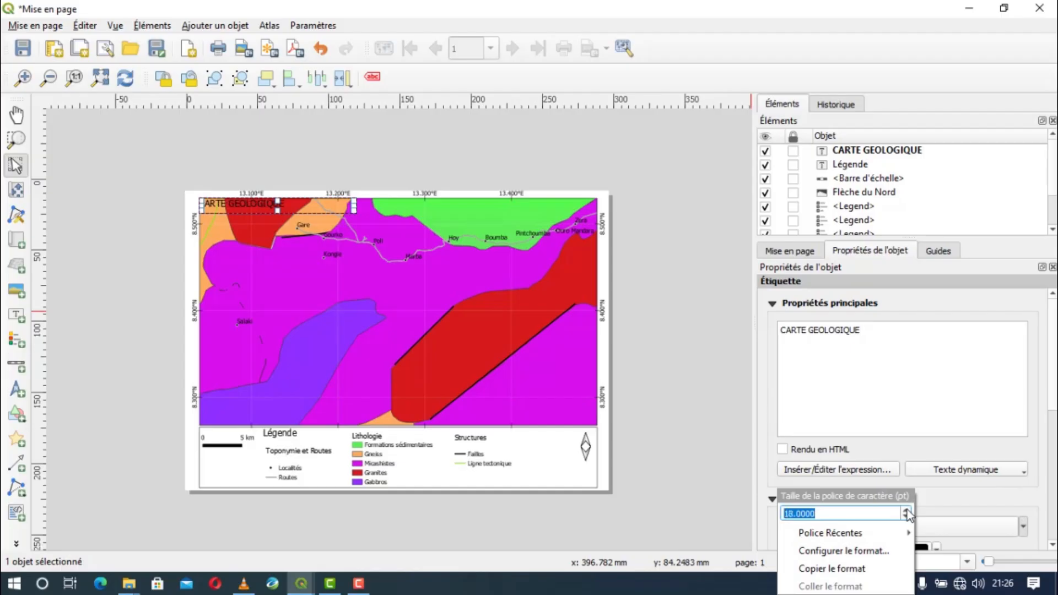
{"action": "left_click", "coordinate": [731, 313]}
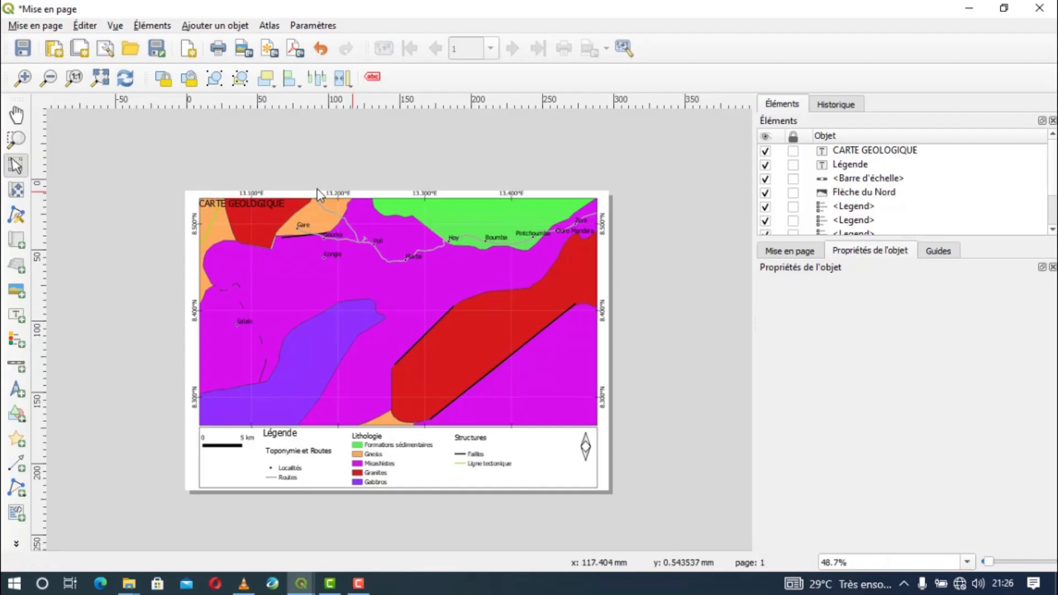
Step: Nudge the title label slightly inward from the map's corner and shrink its box to fit the text
{"action": "scroll", "coordinate": [248, 195], "scroll_direction": "up", "scroll_amount": 1}
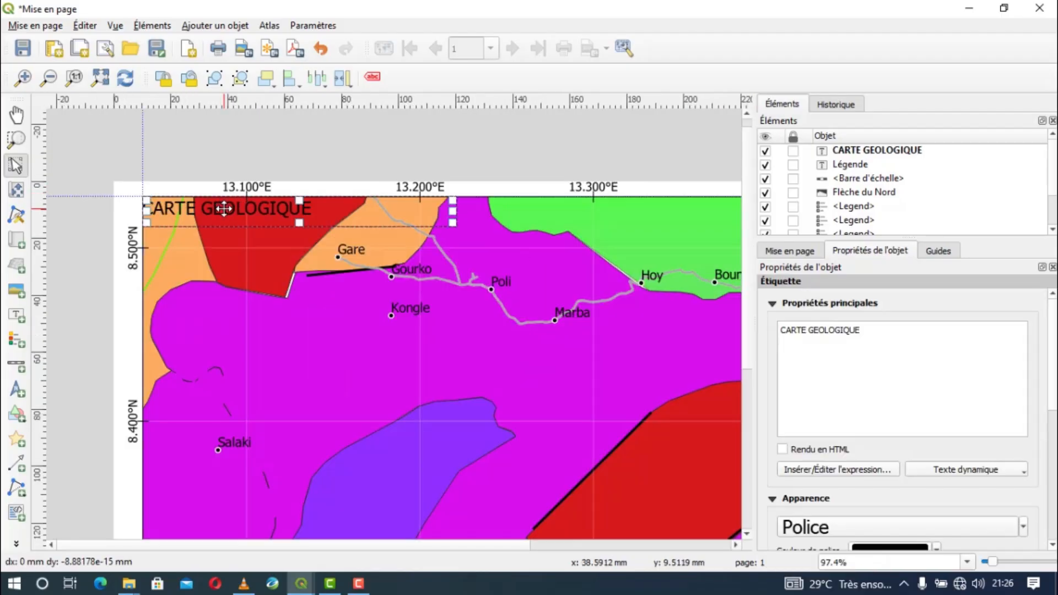
{"action": "key", "text": "Right"}
{"action": "key", "text": "Down"}
{"action": "key", "text": "Down"}
{"action": "key", "text": "Up"}
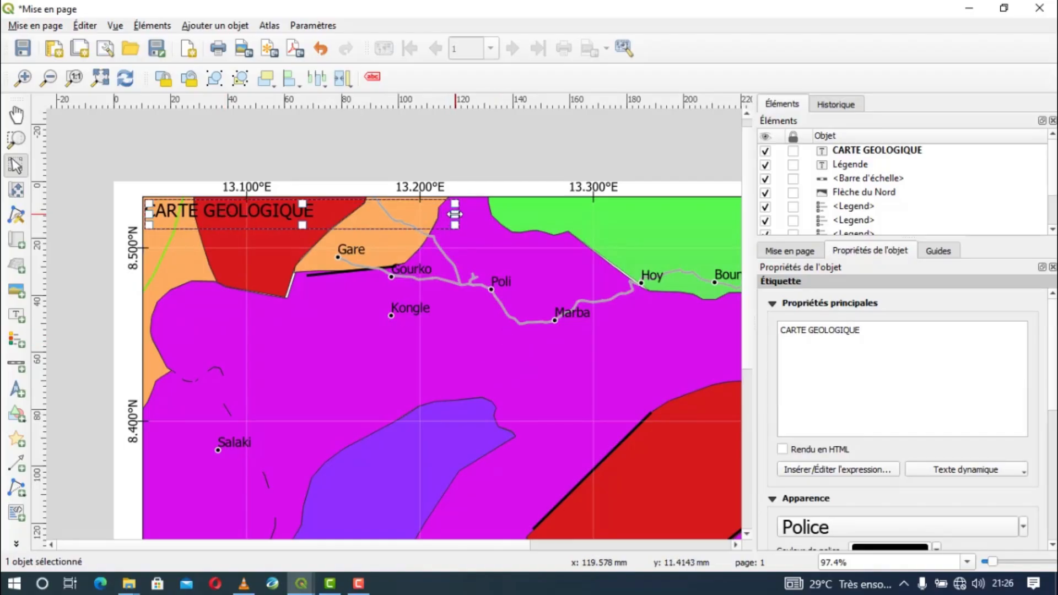
{"action": "left_click_drag", "start_coordinate": [455, 215], "coordinate": [314, 195]}
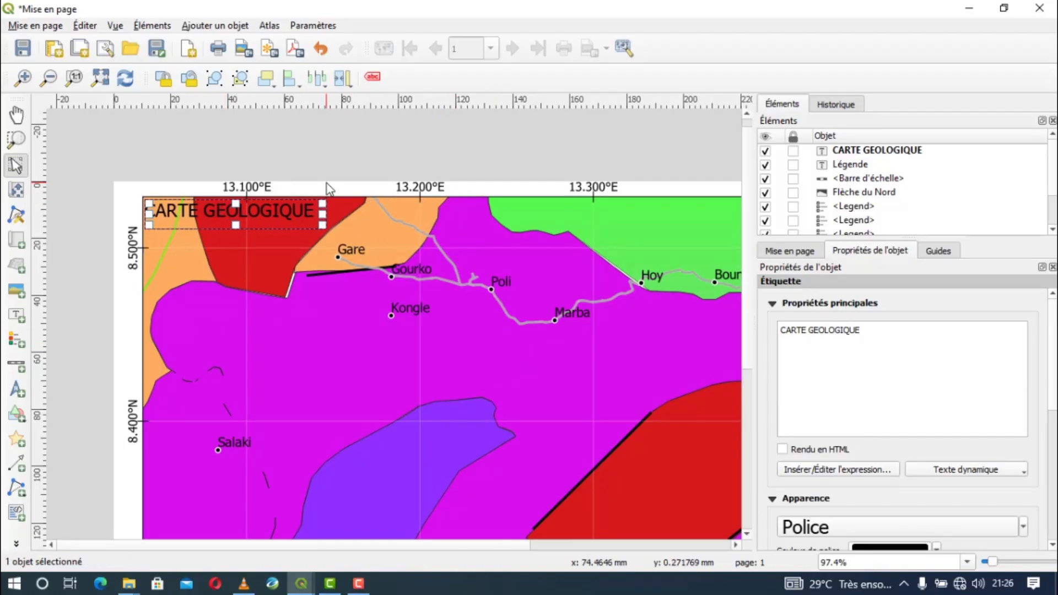
{"action": "left_click_drag", "start_coordinate": [235, 225], "coordinate": [236, 221]}
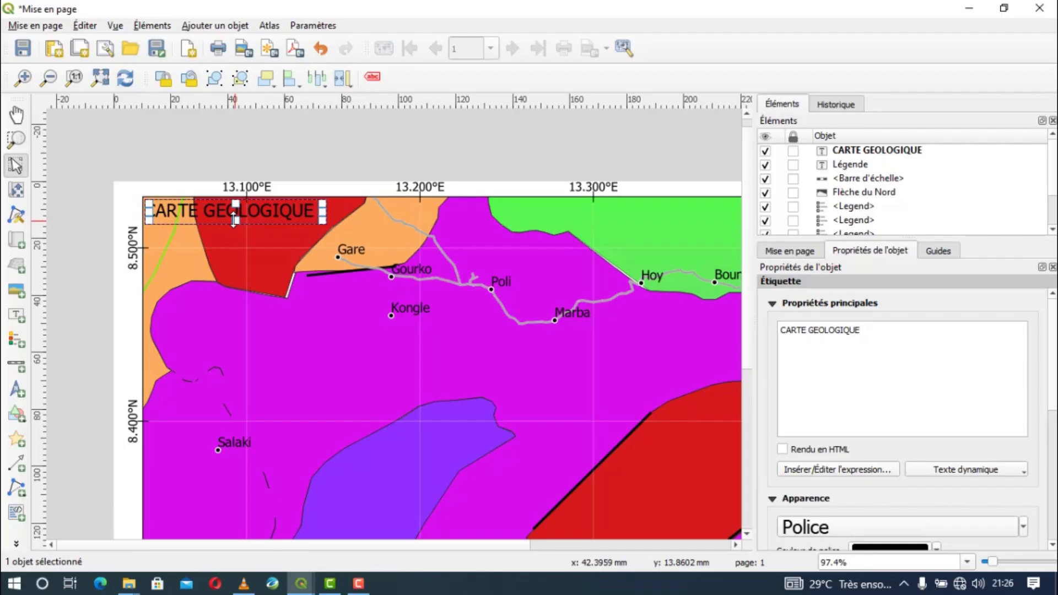
{"action": "left_click", "coordinate": [130, 193]}
Step: Give the "CARTE GEOLOGIQUE" label a white background and a frame
{"action": "left_click", "coordinate": [193, 214]}
{"action": "scroll", "coordinate": [802, 477], "scroll_direction": "down", "scroll_amount": 5}
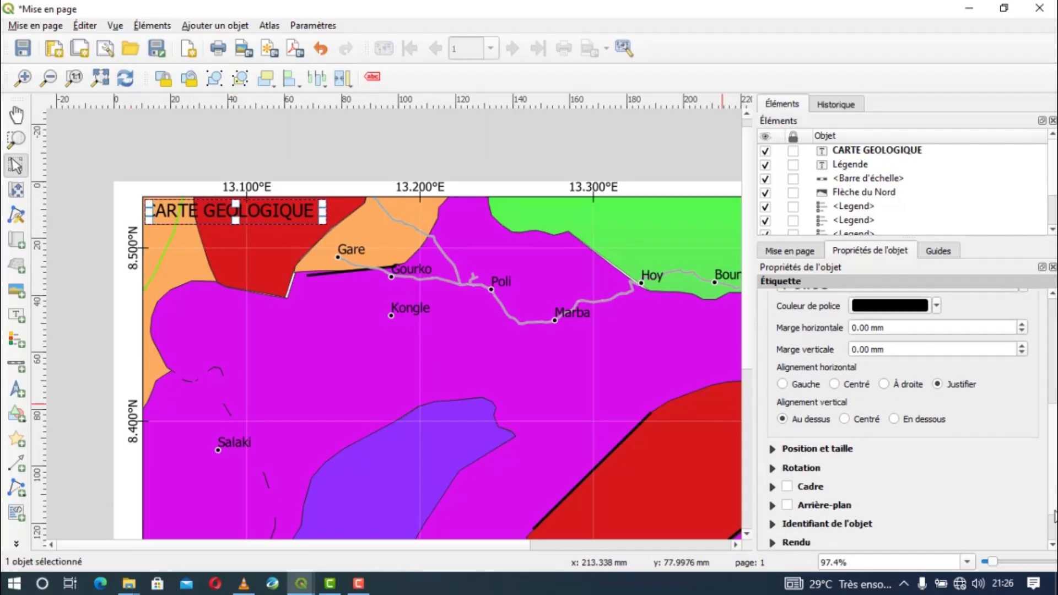
{"action": "left_click", "coordinate": [786, 477]}
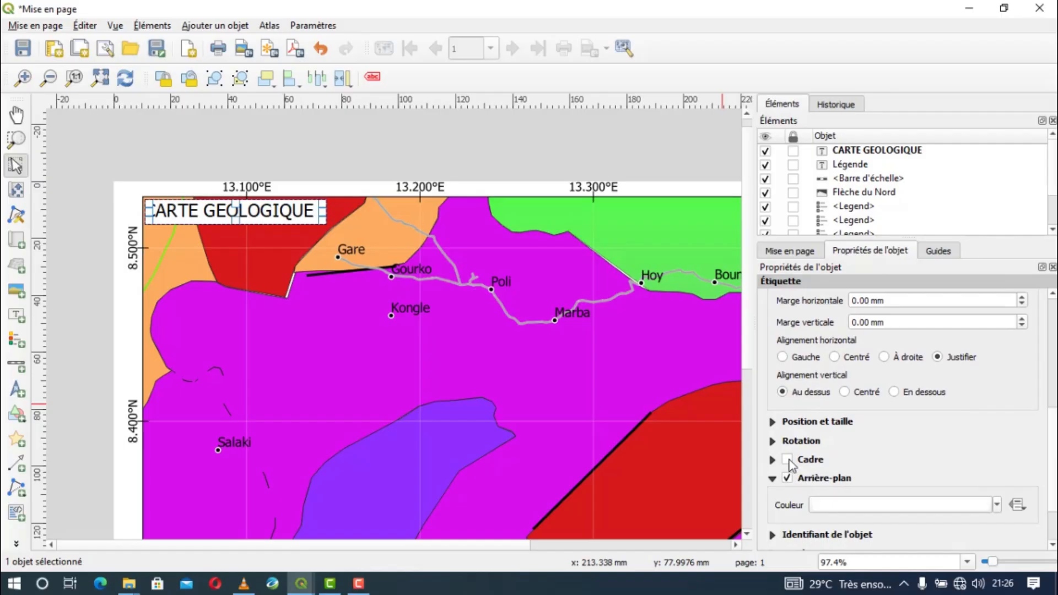
{"action": "left_click", "coordinate": [786, 458]}
{"action": "left_click", "coordinate": [137, 208]}
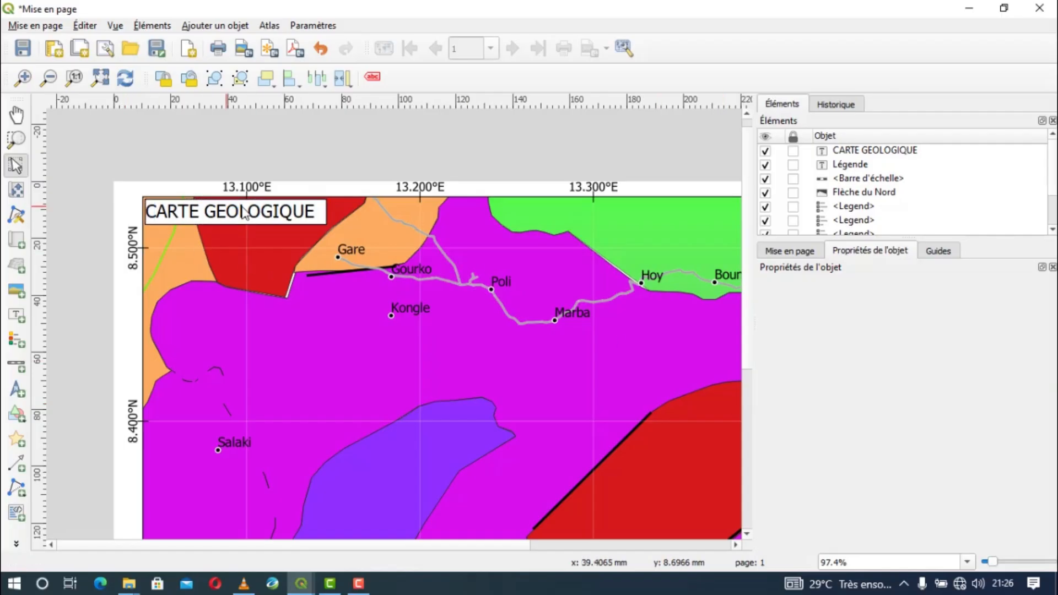
{"action": "scroll", "coordinate": [277, 208], "scroll_direction": "down", "scroll_amount": 1}
{"action": "left_click", "coordinate": [257, 203]}
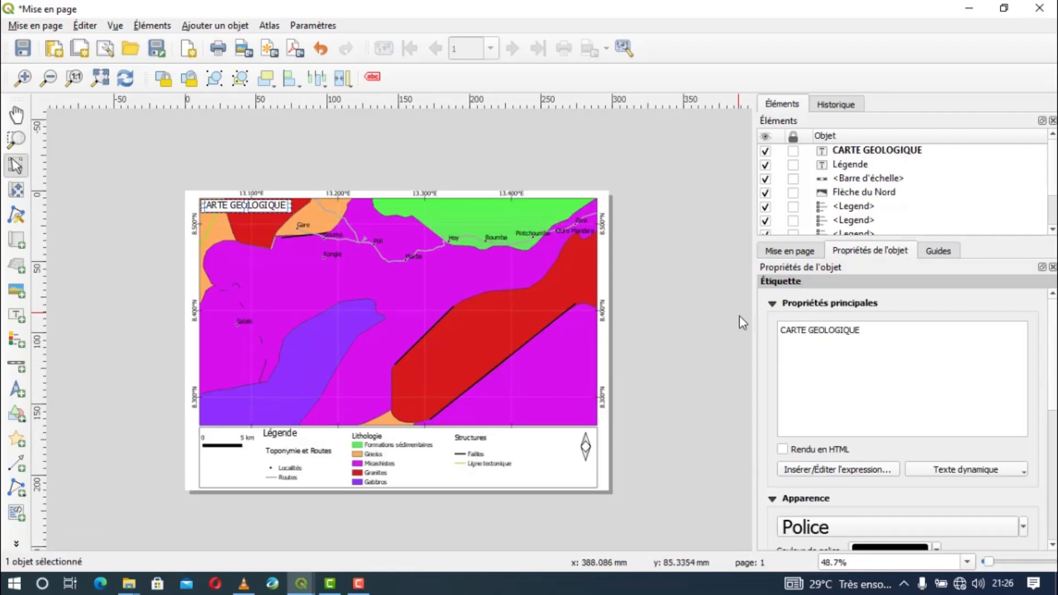
{"action": "left_click", "coordinate": [181, 223]}
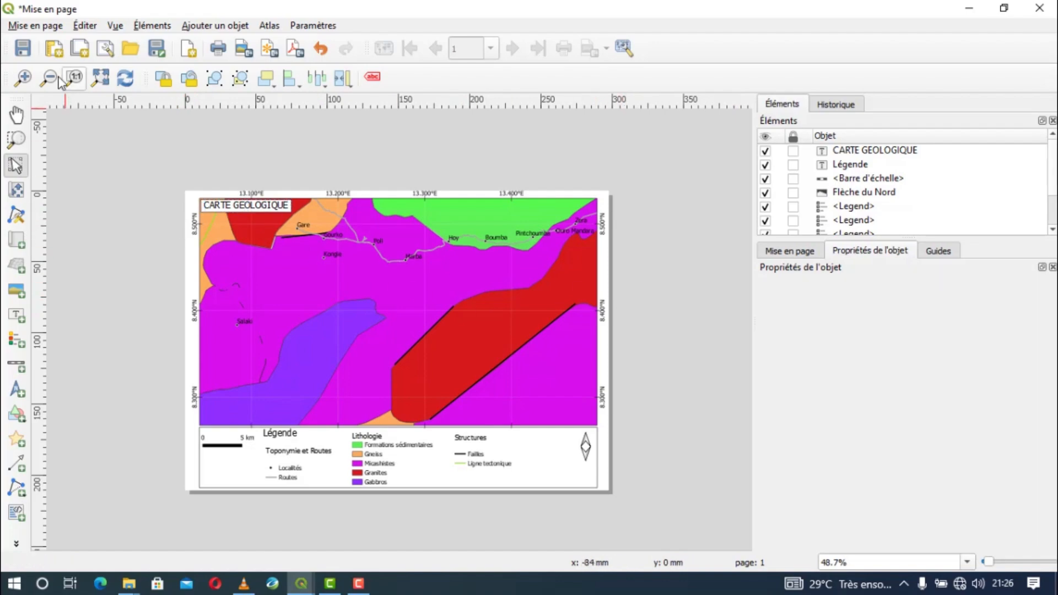
Step: Save the project and export the layout as an image named "Geologie" in the PROJET QGIS folder at 300 dpi
{"action": "left_click", "coordinate": [25, 26]}
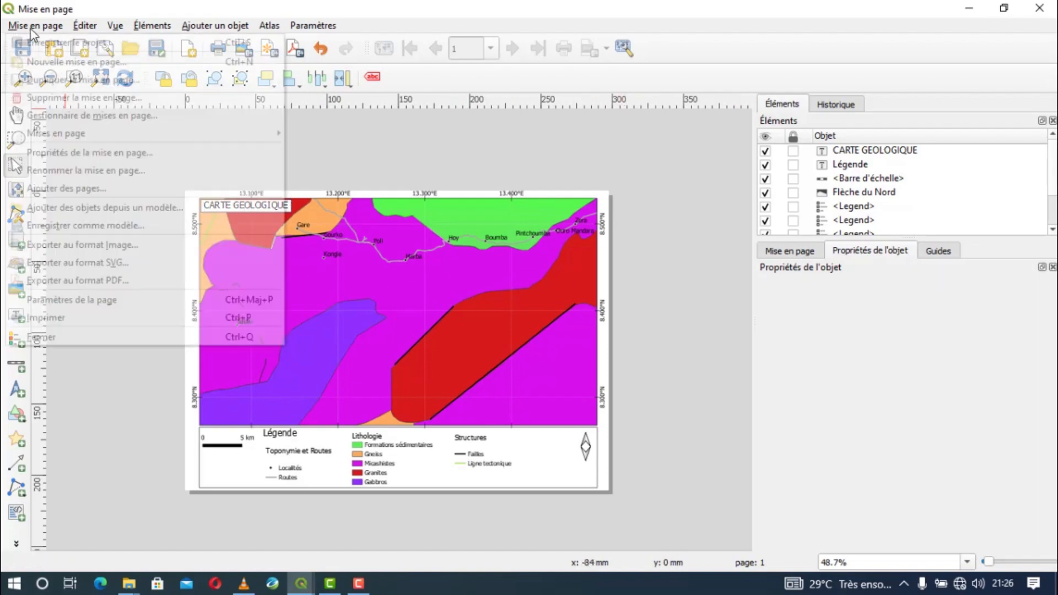
{"action": "left_click", "coordinate": [86, 245]}
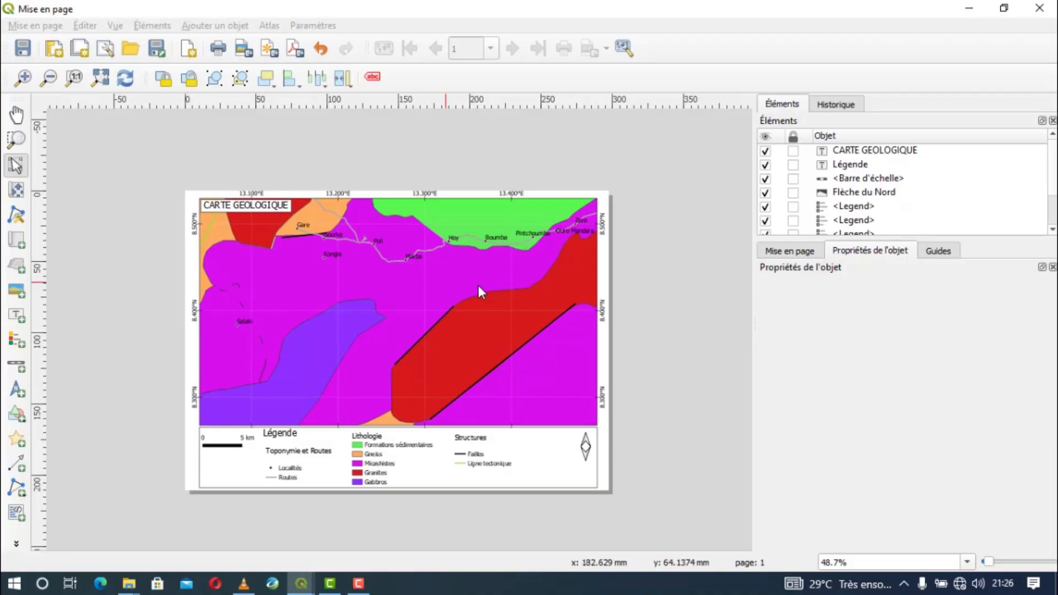
{"action": "type", "text": "G"}
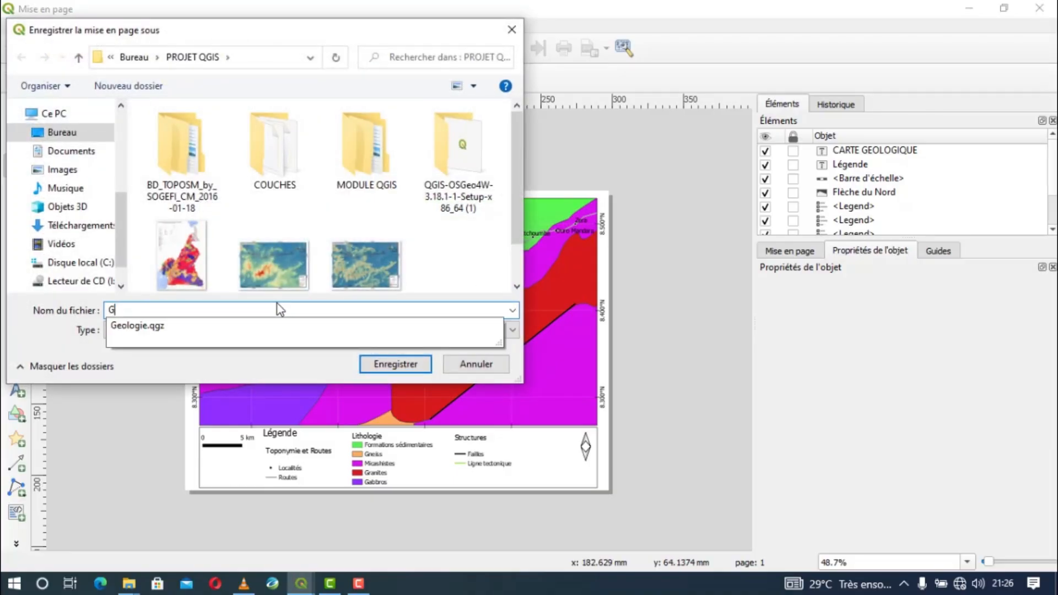
{"action": "type", "text": "eologie"}
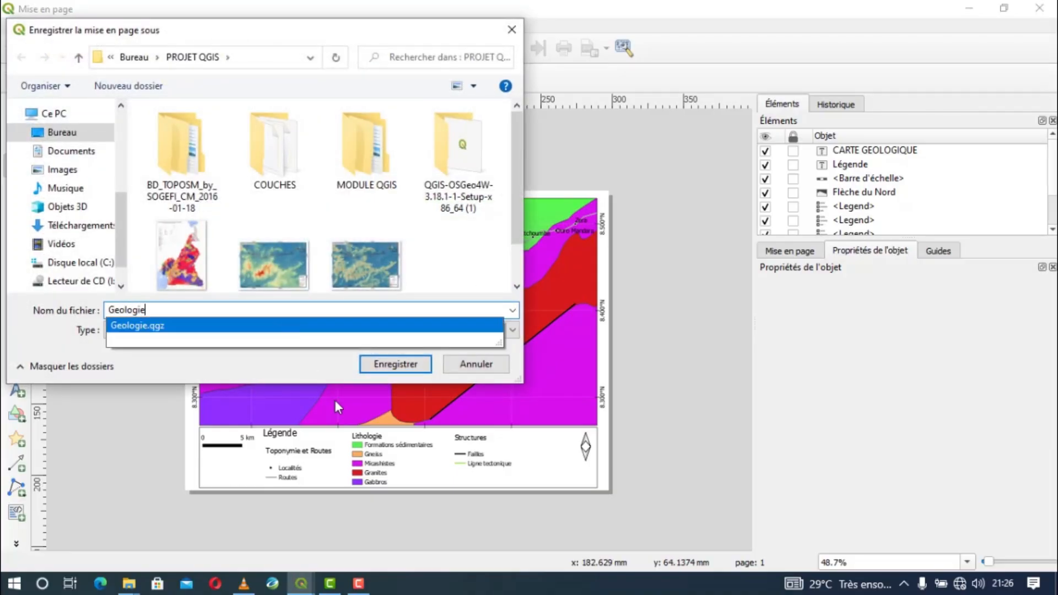
{"action": "left_click", "coordinate": [405, 364]}
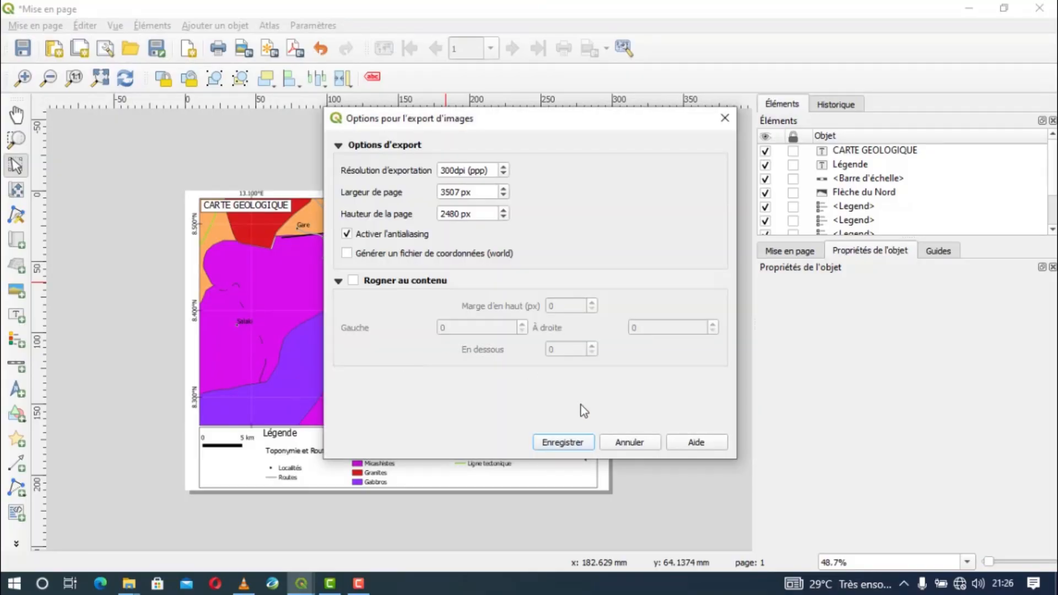
{"action": "left_click", "coordinate": [561, 441]}
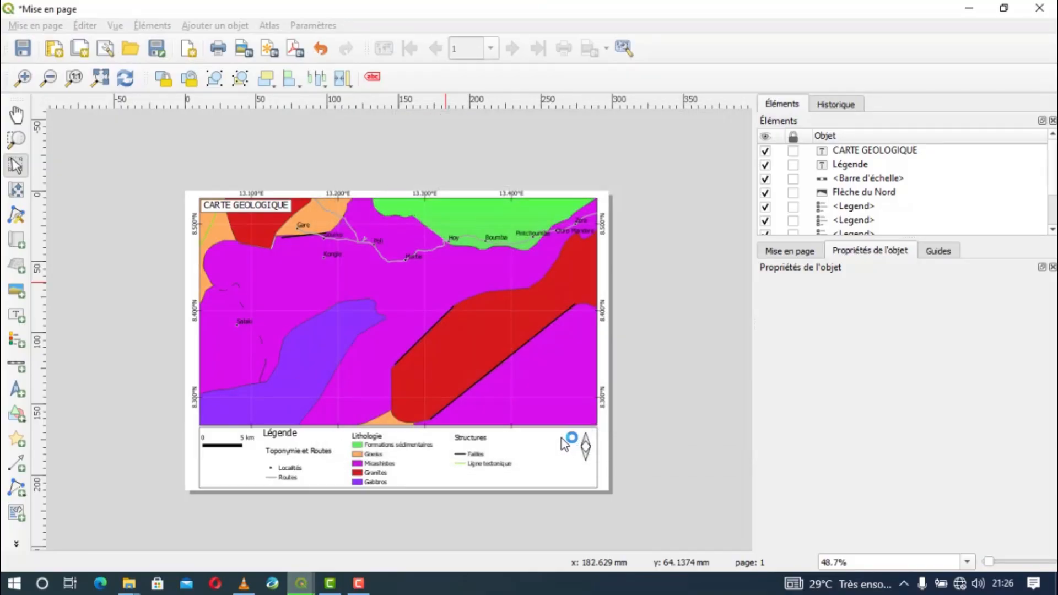